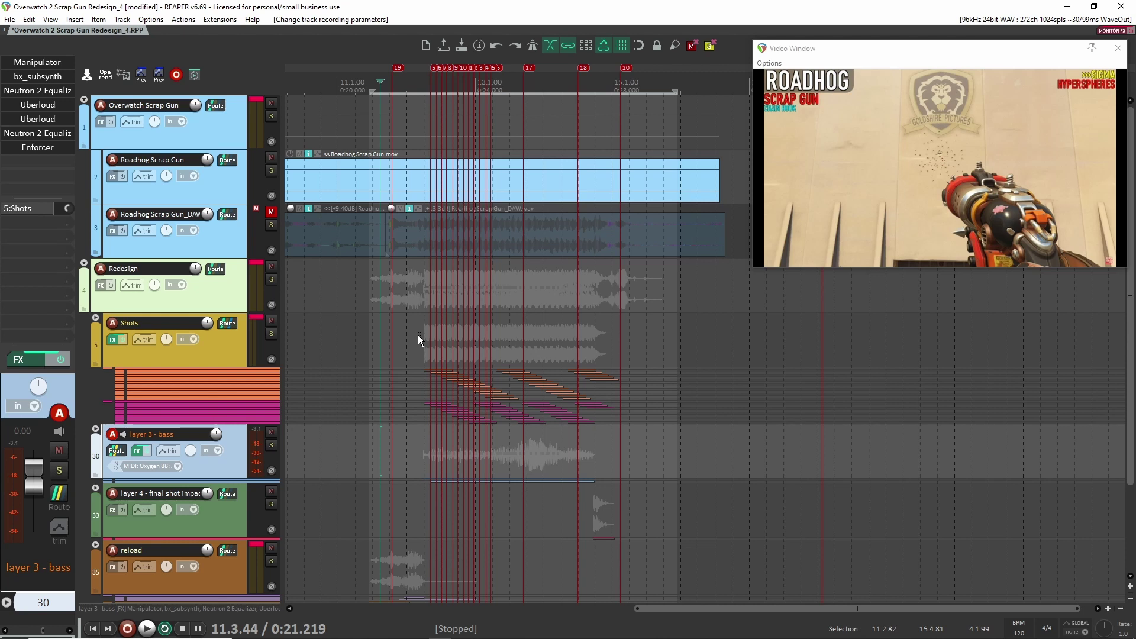
Reposition the floating video preview over the timeline and clear the reference track's solo.
click(268, 233)
double_click(826, 183)
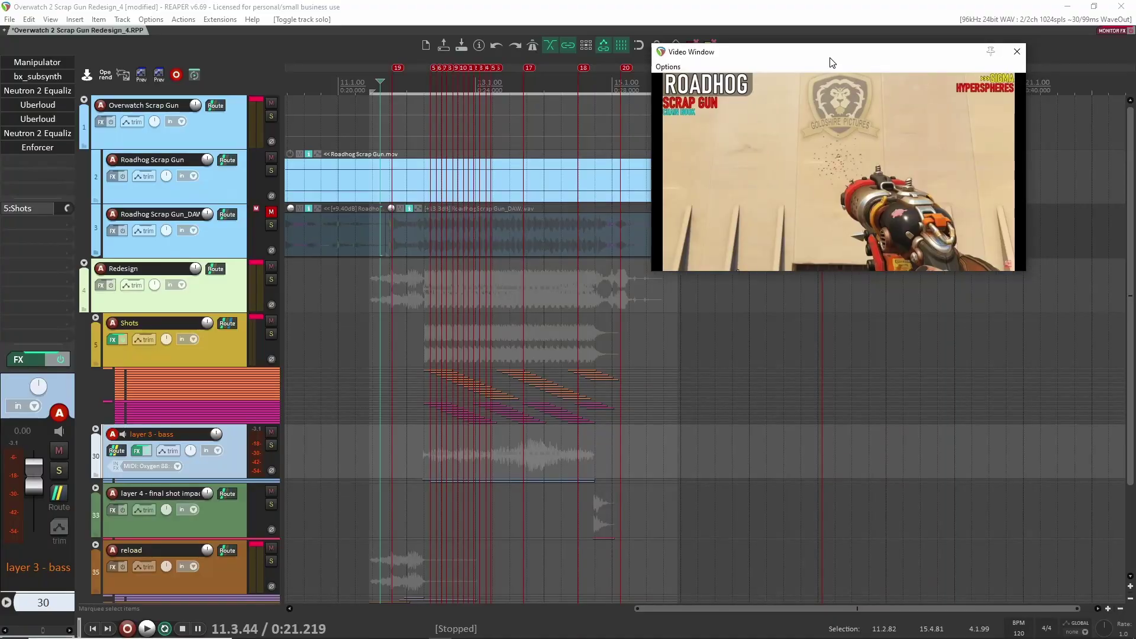
ctrl+scroll(455, 307, down, 3)
scroll(454, 307, up, 3)
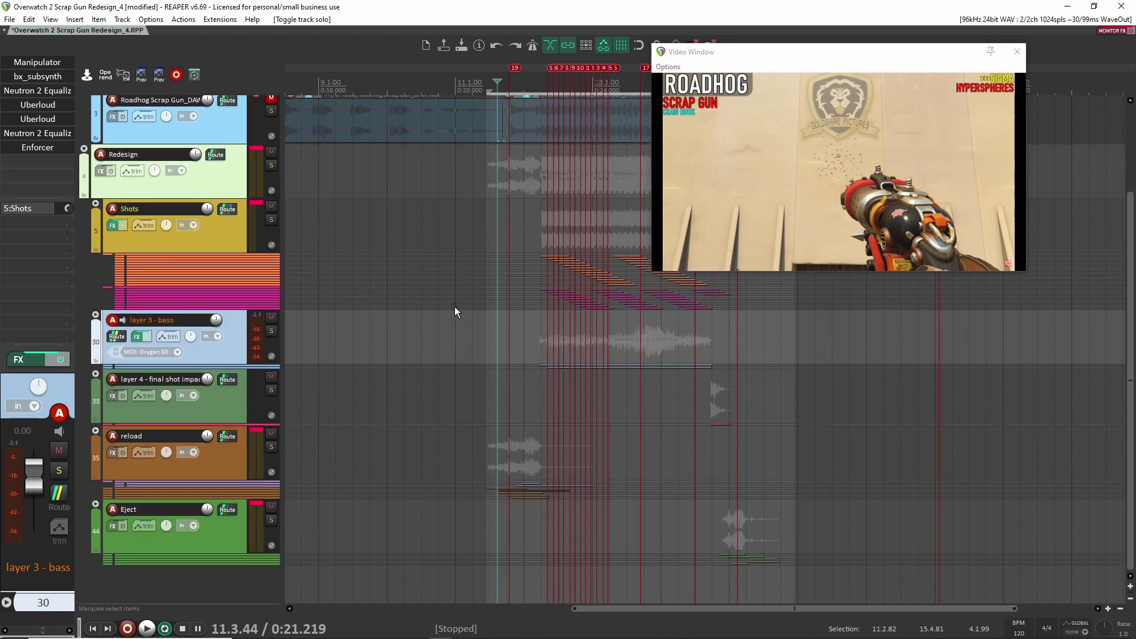
scroll(533, 361, up, 2)
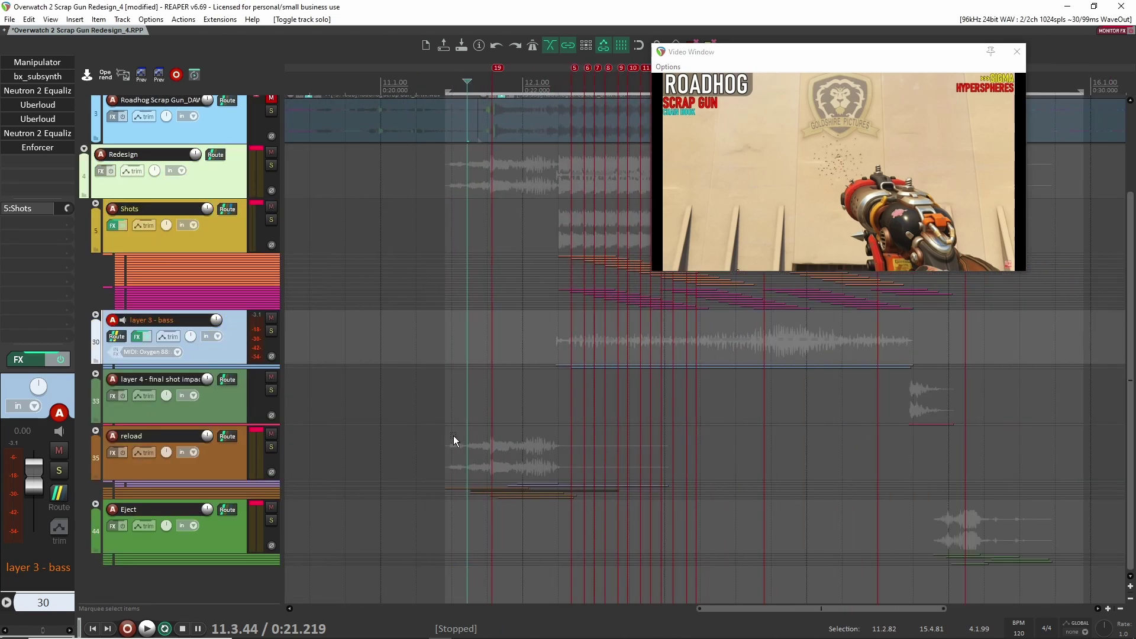
Expand the reload folder track to show its crank and chain layers.
click(229, 460)
click(95, 430)
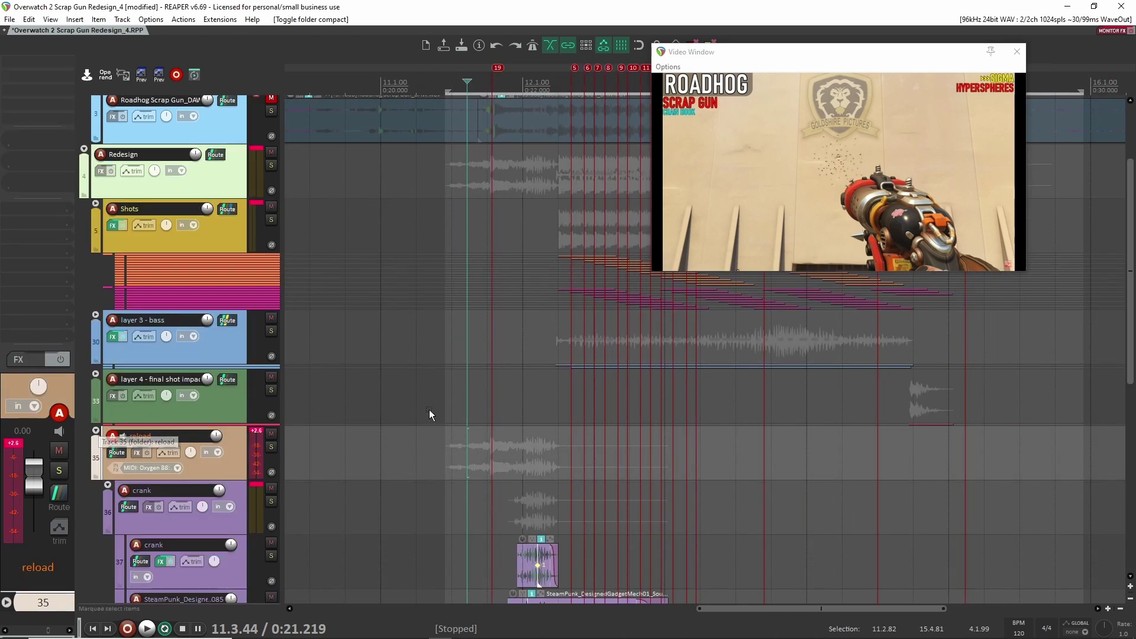
scroll(474, 395, down, 5)
scroll(474, 396, right, 3)
scroll(278, 226, up, 2)
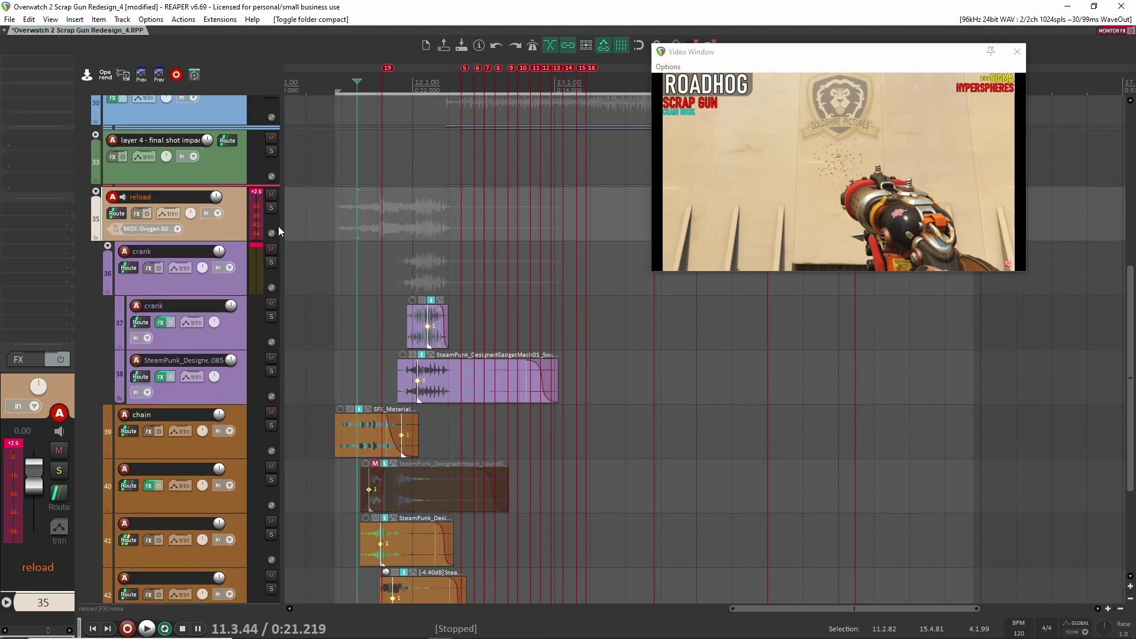
Solo the reload folder track and play the reload twice from just before its first chain clip.
click(271, 208)
scroll(303, 248, down, 2)
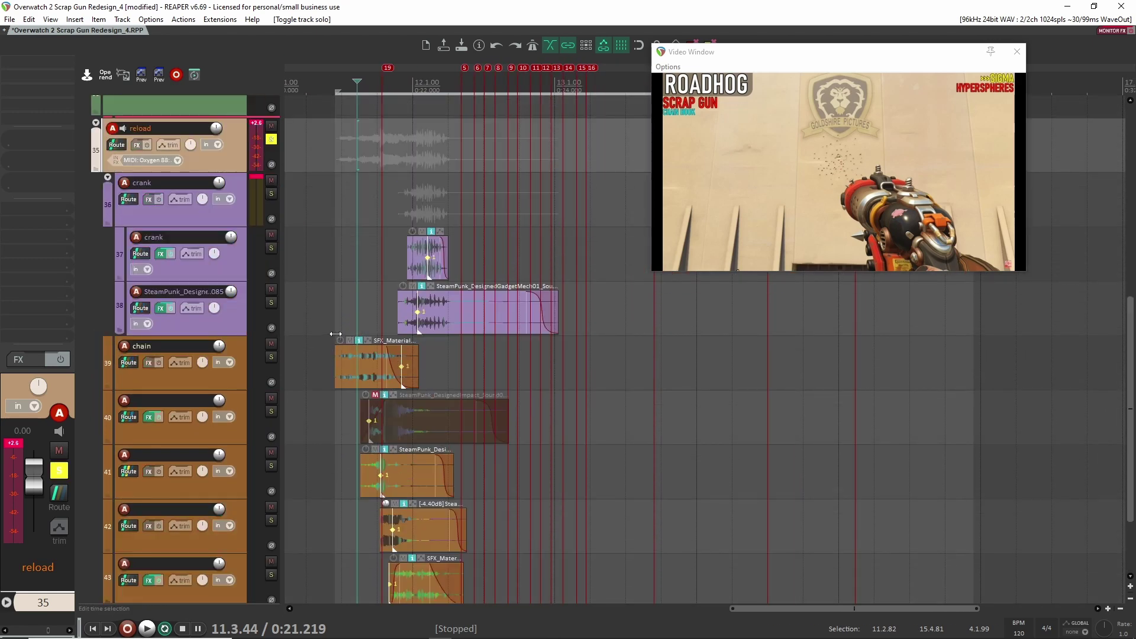
scroll(336, 335, left, 3)
scroll(457, 344, down, 3)
scroll(457, 344, up, 3)
click(448, 278)
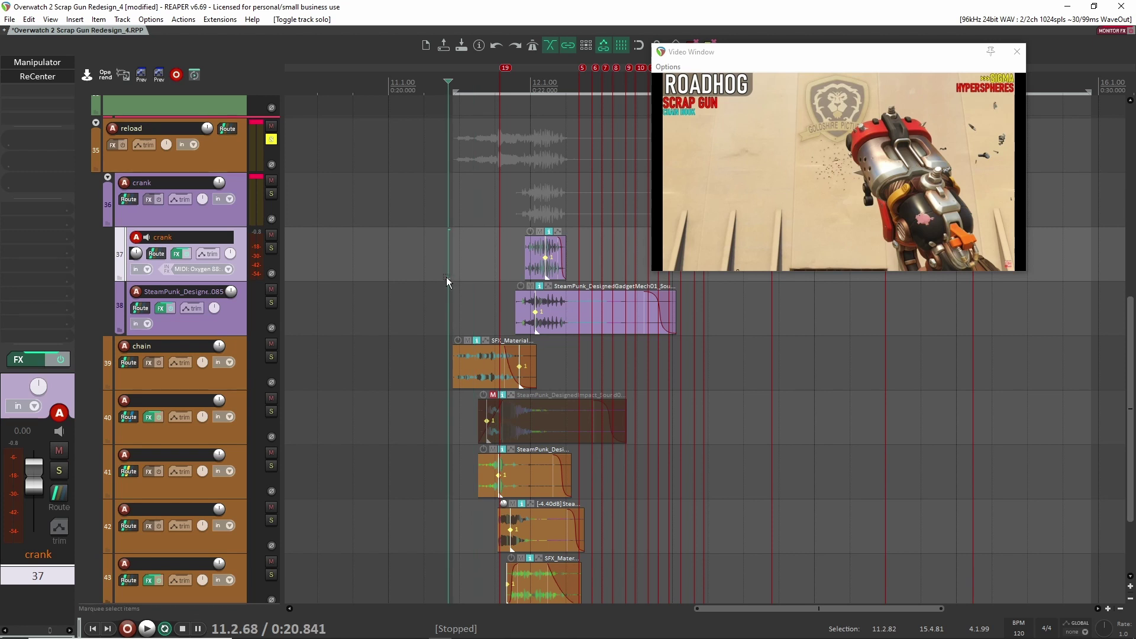
key(space)
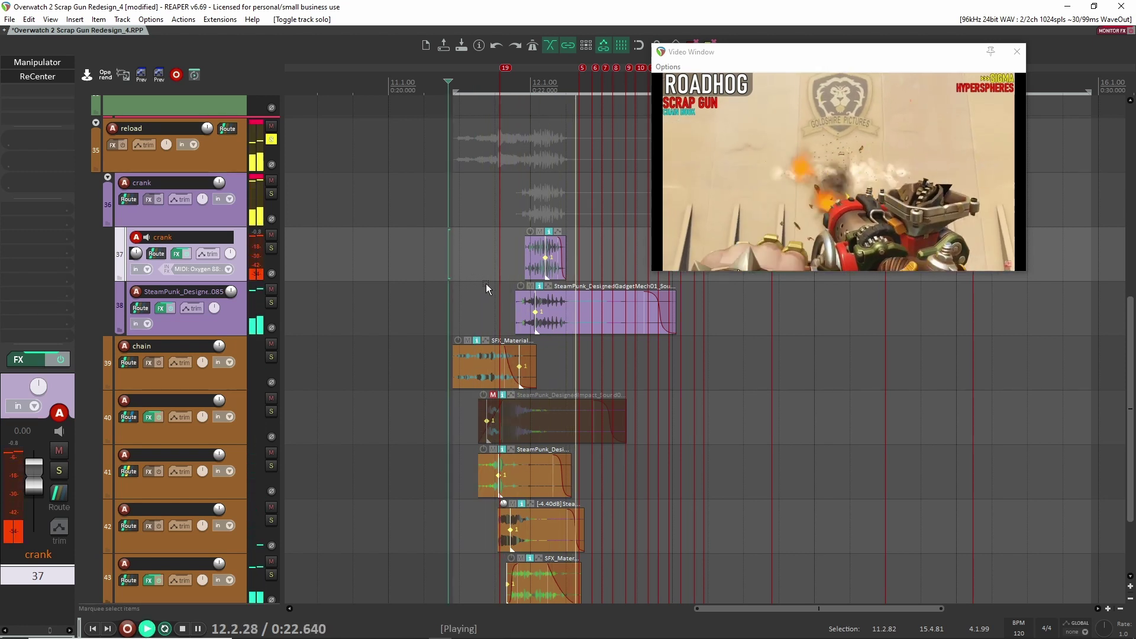
key(space)
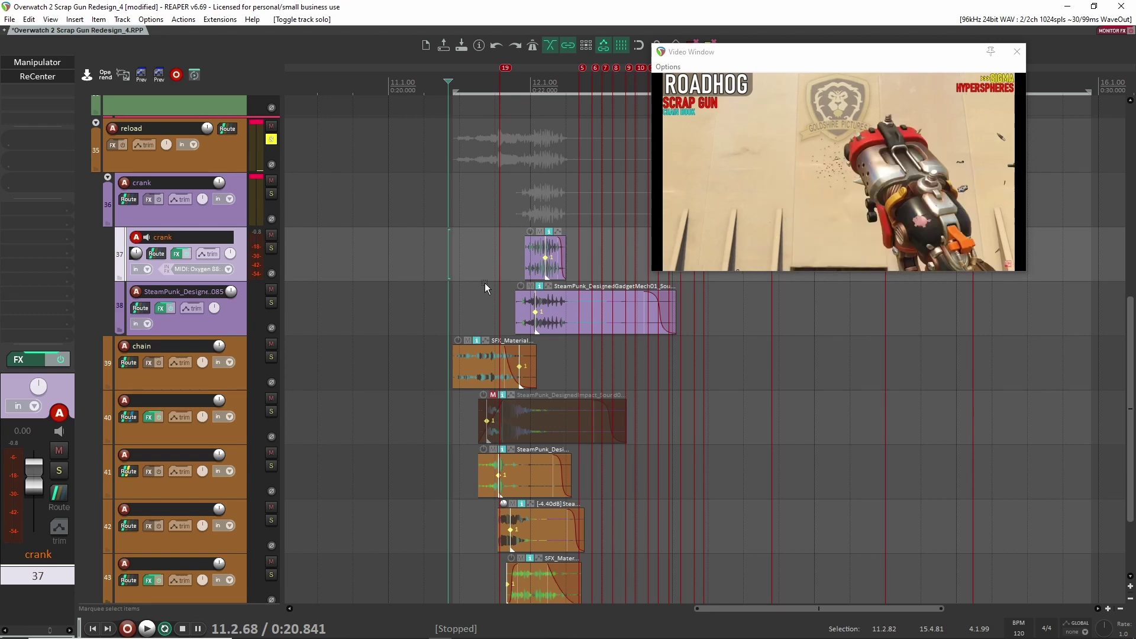
key(space)
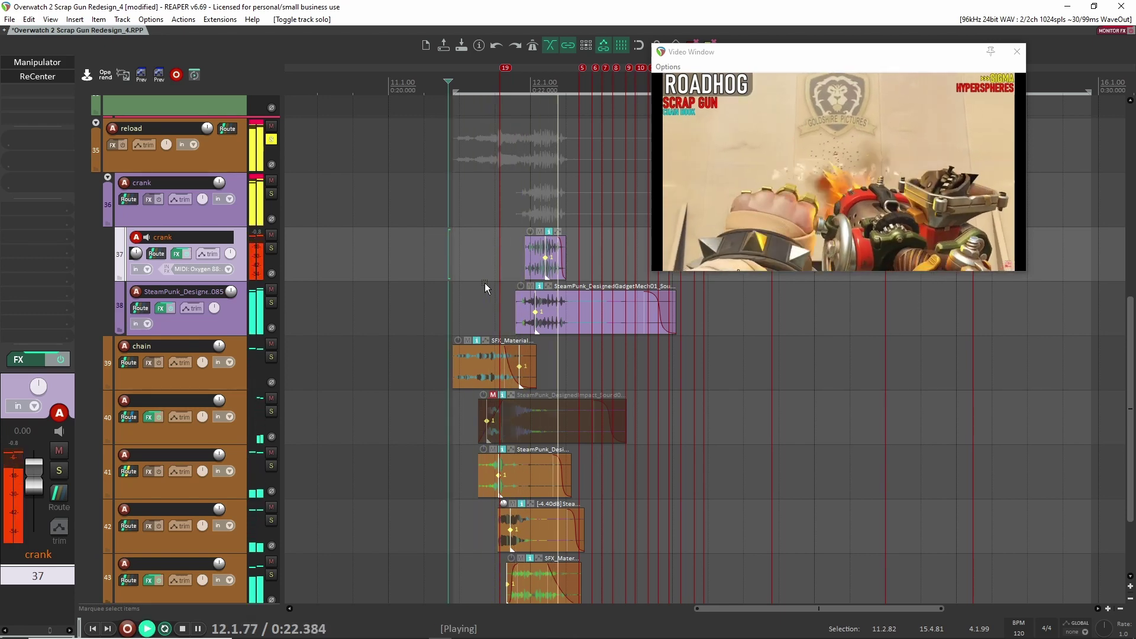
key(space)
Move the solo from the reload folder to its crank subfolder and clear it again.
click(235, 214)
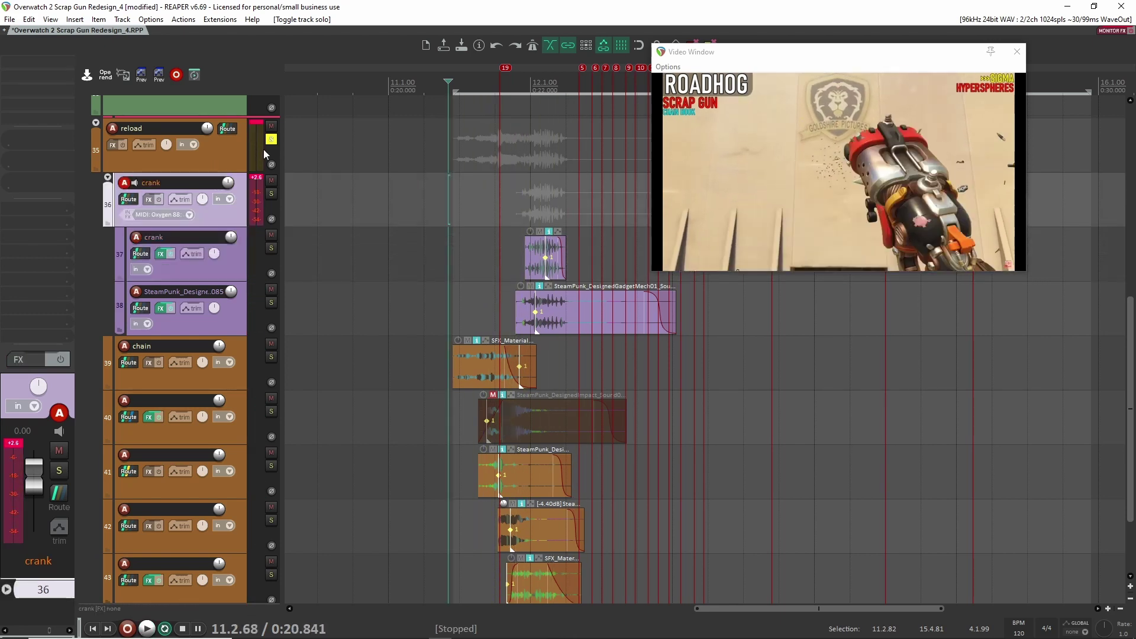
click(271, 193)
click(246, 266)
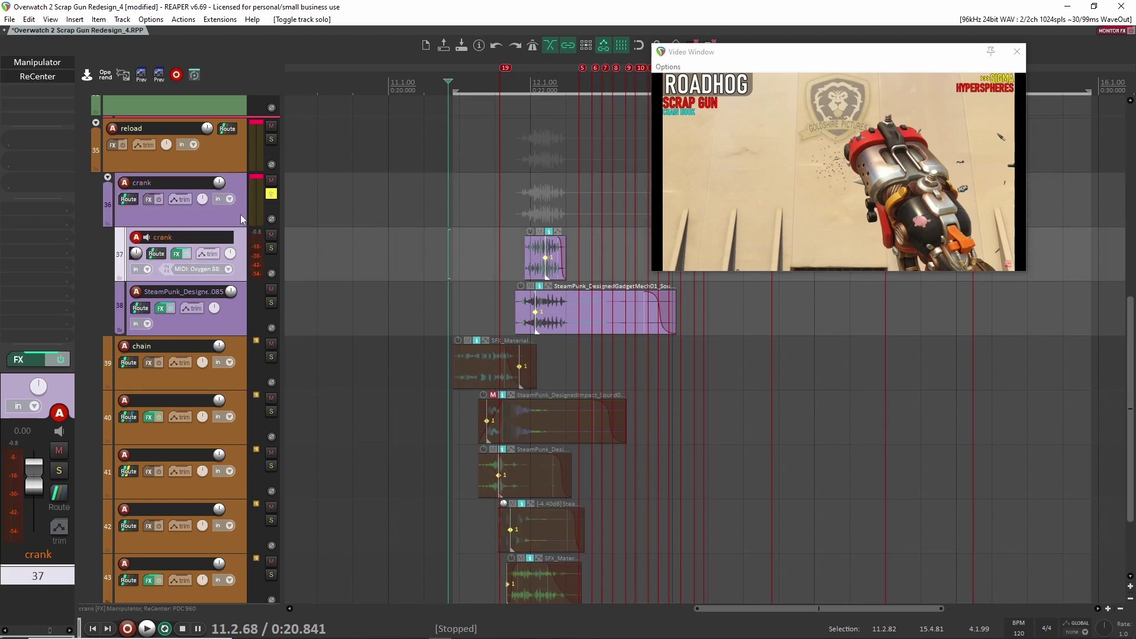
click(271, 194)
scroll(435, 239, right, 5)
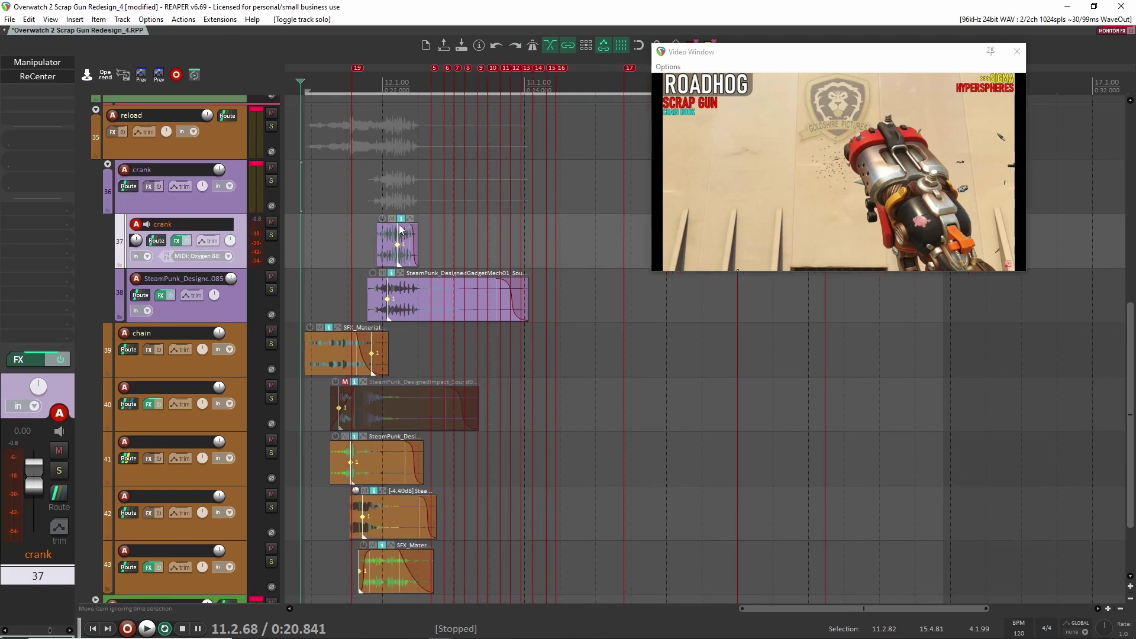
Solo the Roadhog Scrap Gun_DAW reference track, play it from just before the crank sound, and clear the solo.
click(366, 209)
scroll(353, 263, up, 15)
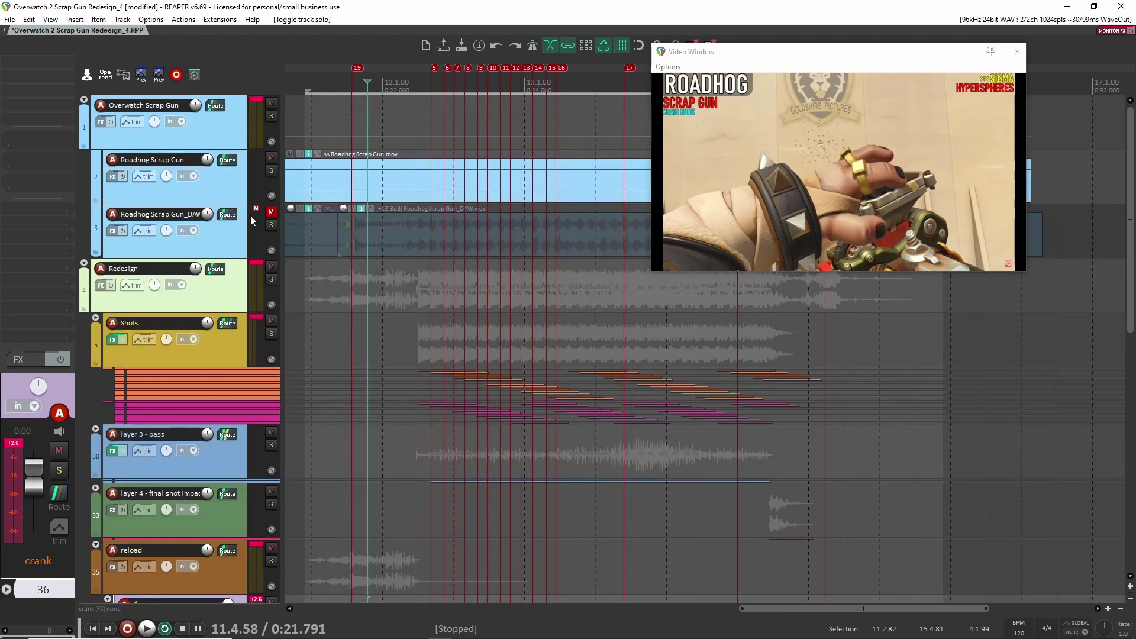
click(345, 248)
click(271, 225)
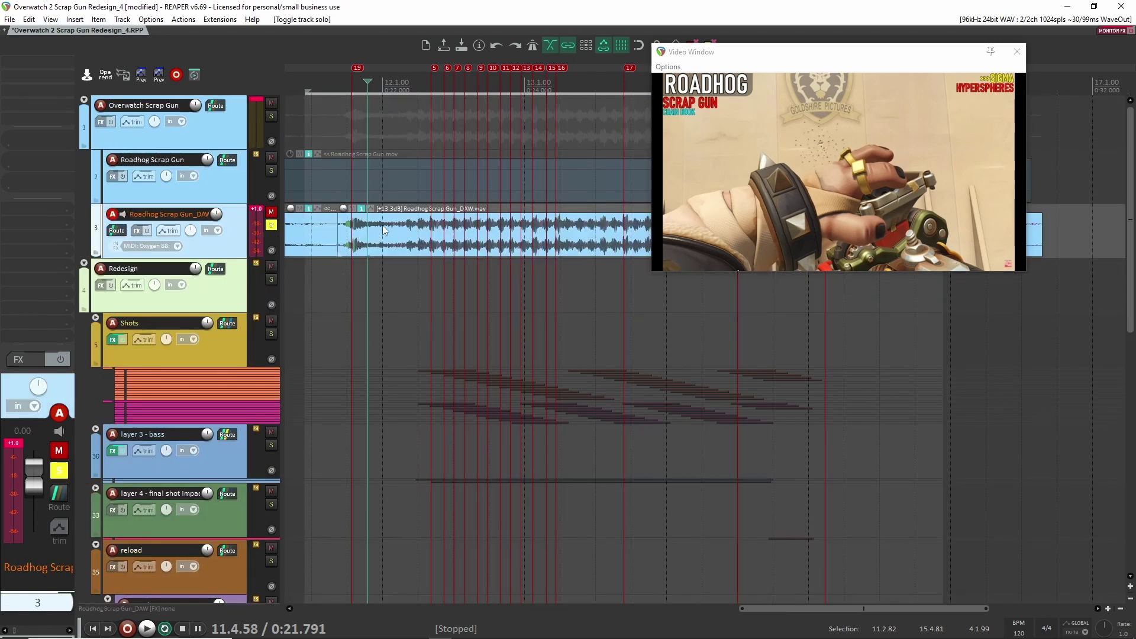
key(space)
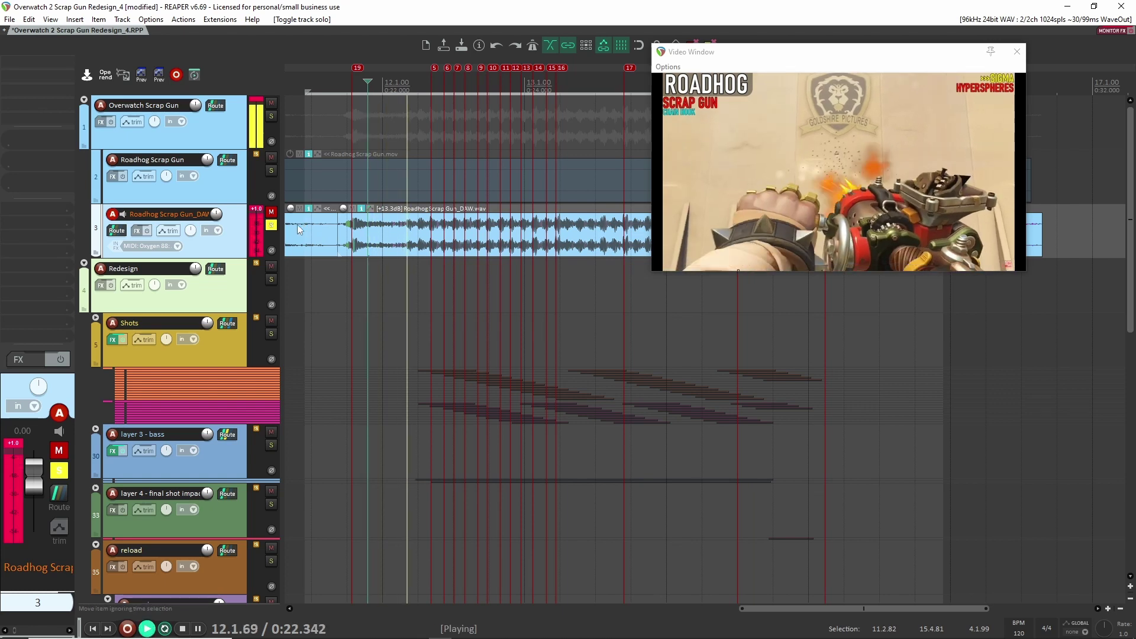
key(space)
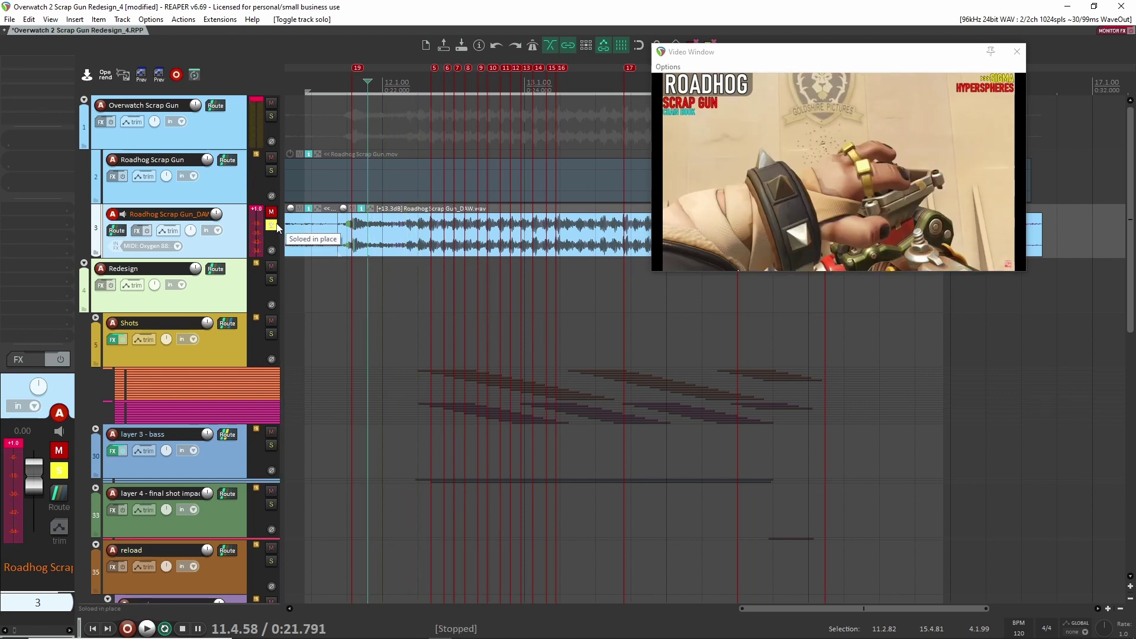
click(273, 225)
Solo the inner crank layer on track 37 and play it from just before its clip.
scroll(331, 367, down, 10)
scroll(331, 367, up, 4)
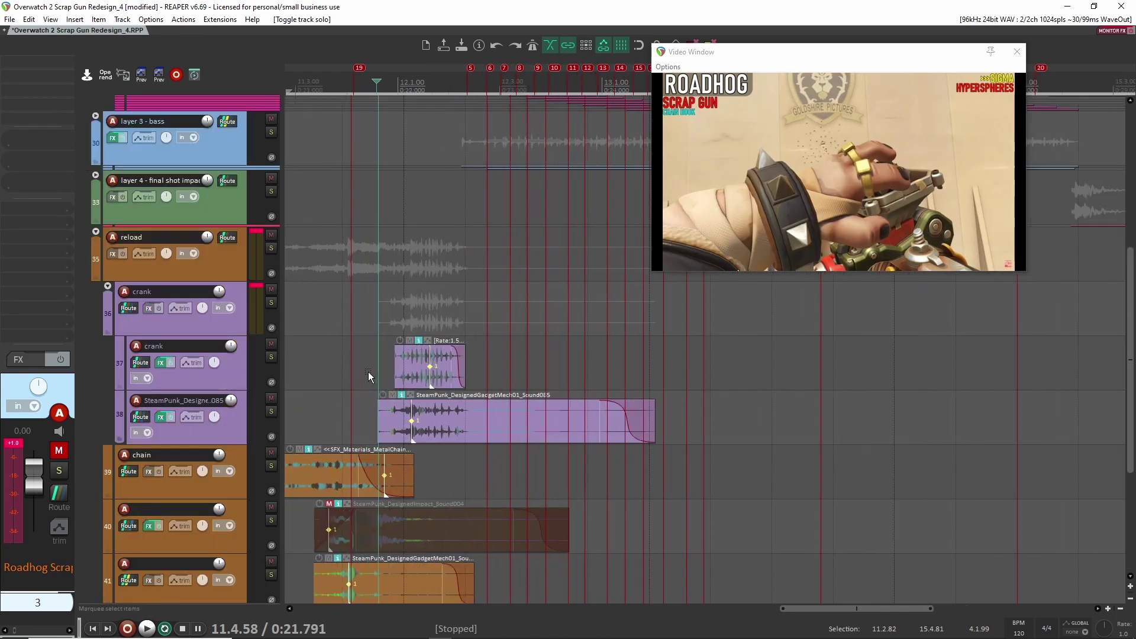
scroll(368, 377, up, 3)
click(272, 356)
click(375, 353)
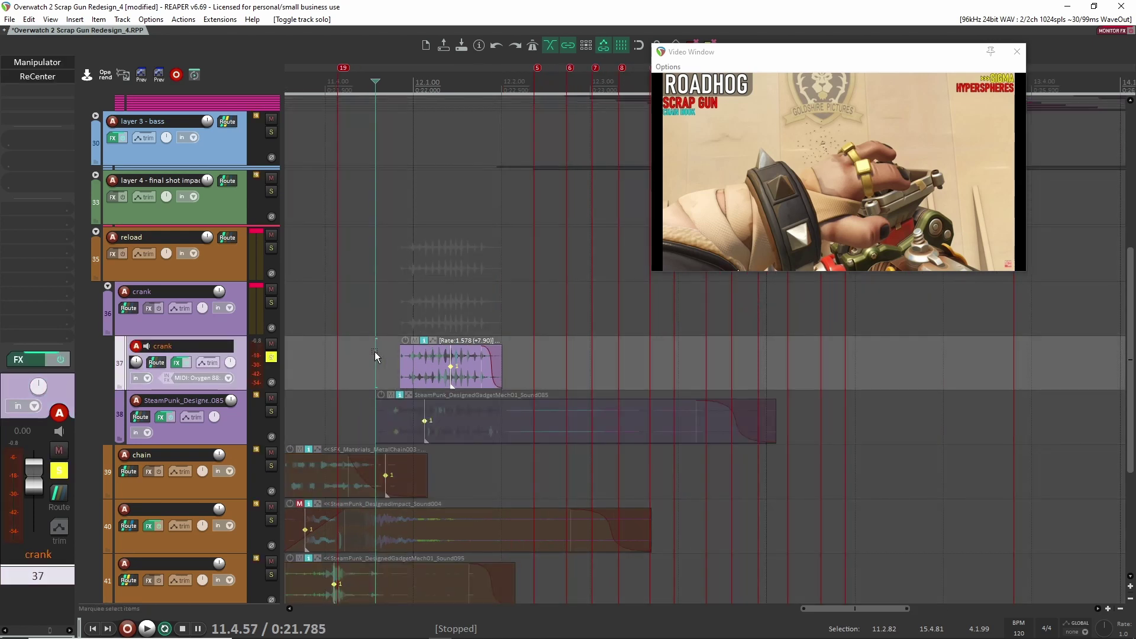
key(space)
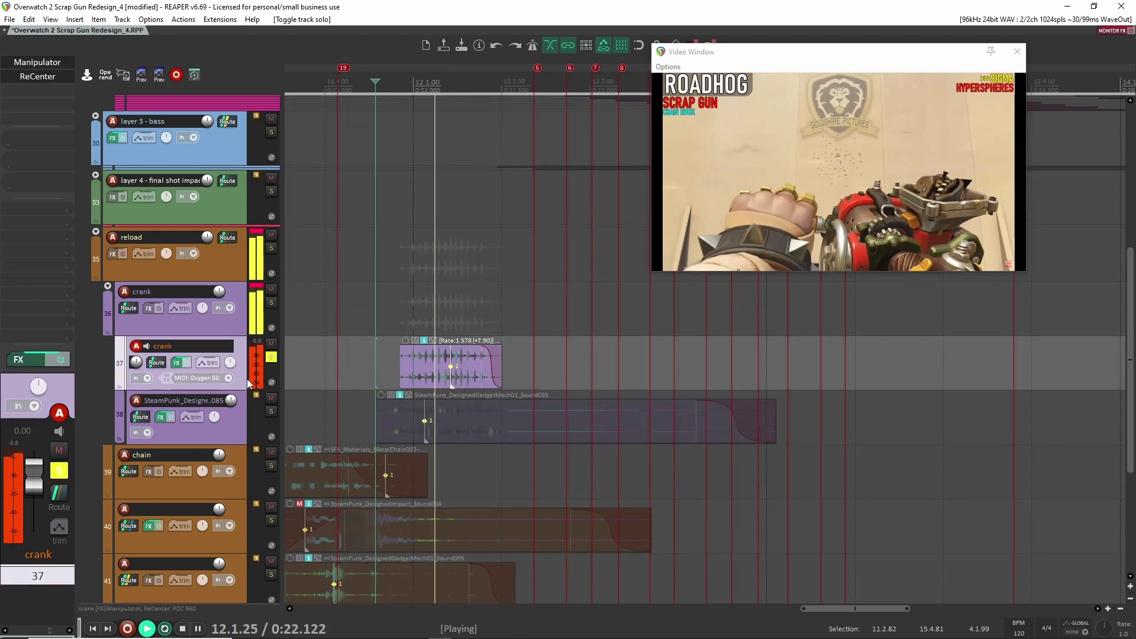
key(space)
Bypass the effects chain of the soloed crank layer and play it back dry.
click(60, 360)
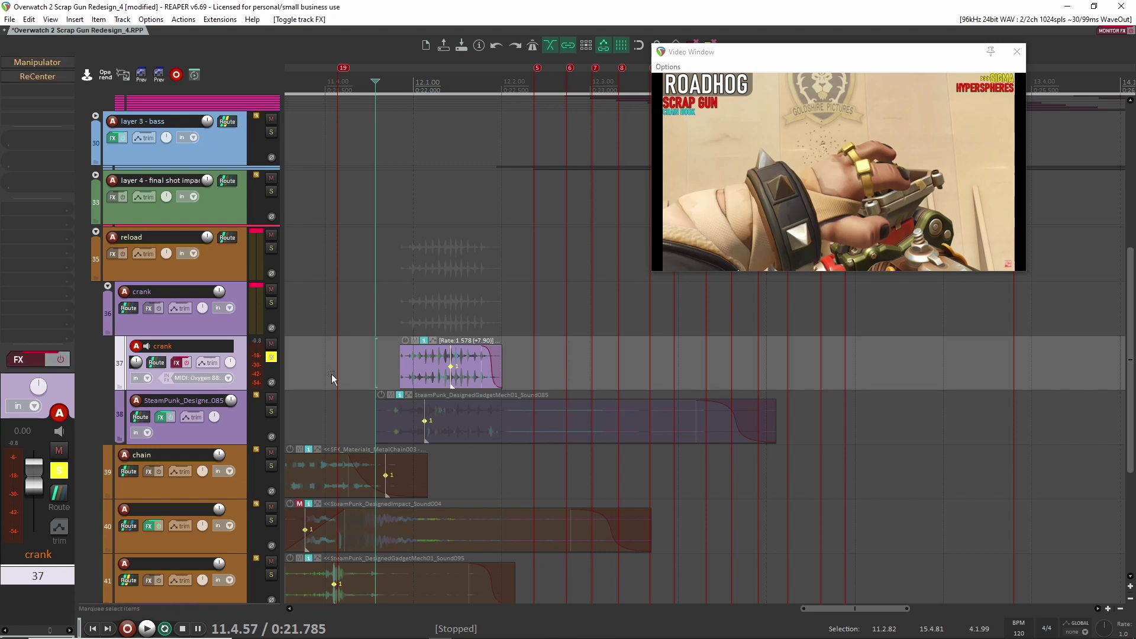
key(space)
key(space)
key(space)
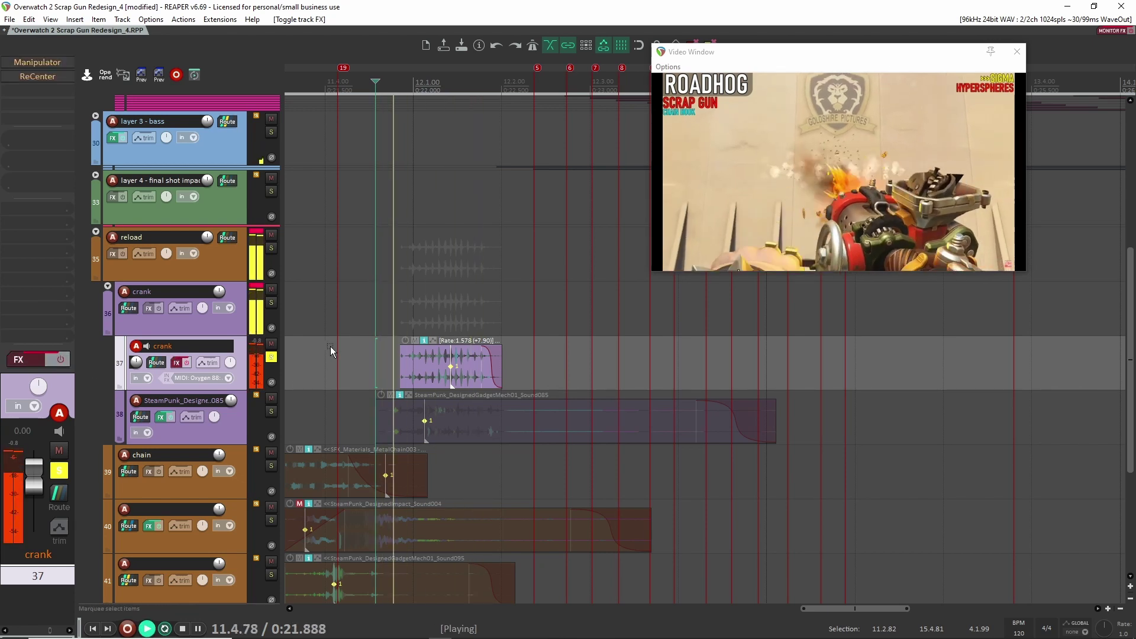
key(space)
Clear the solo on the crank layer and re-enable its effects chain.
scroll(304, 343, up, 5)
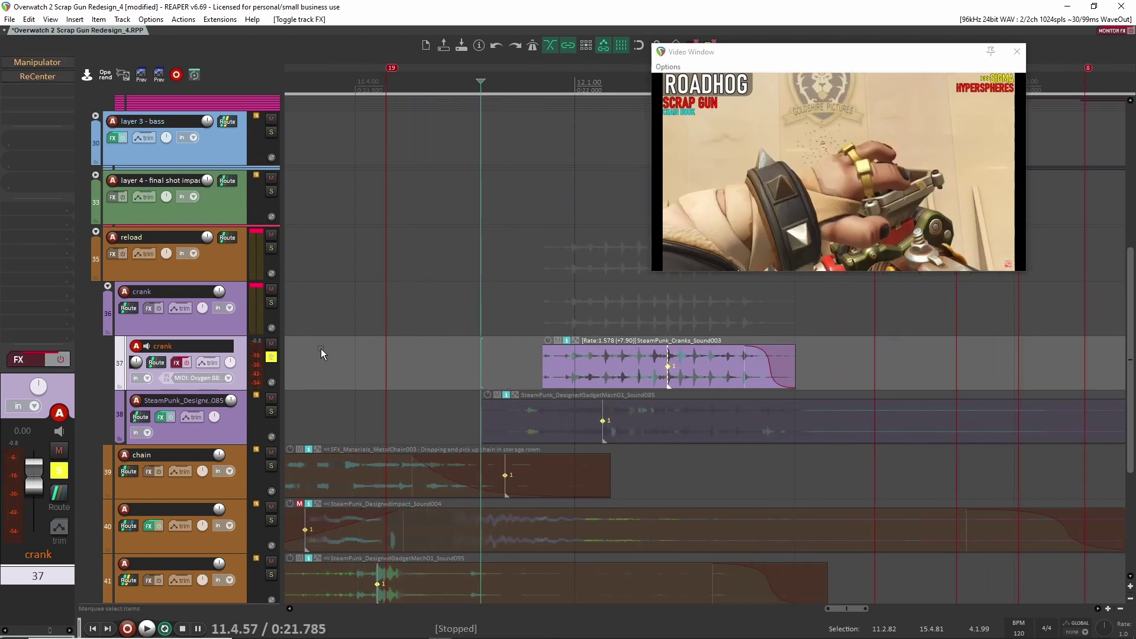
scroll(325, 350, down, 3)
scroll(329, 350, down, 1)
click(271, 357)
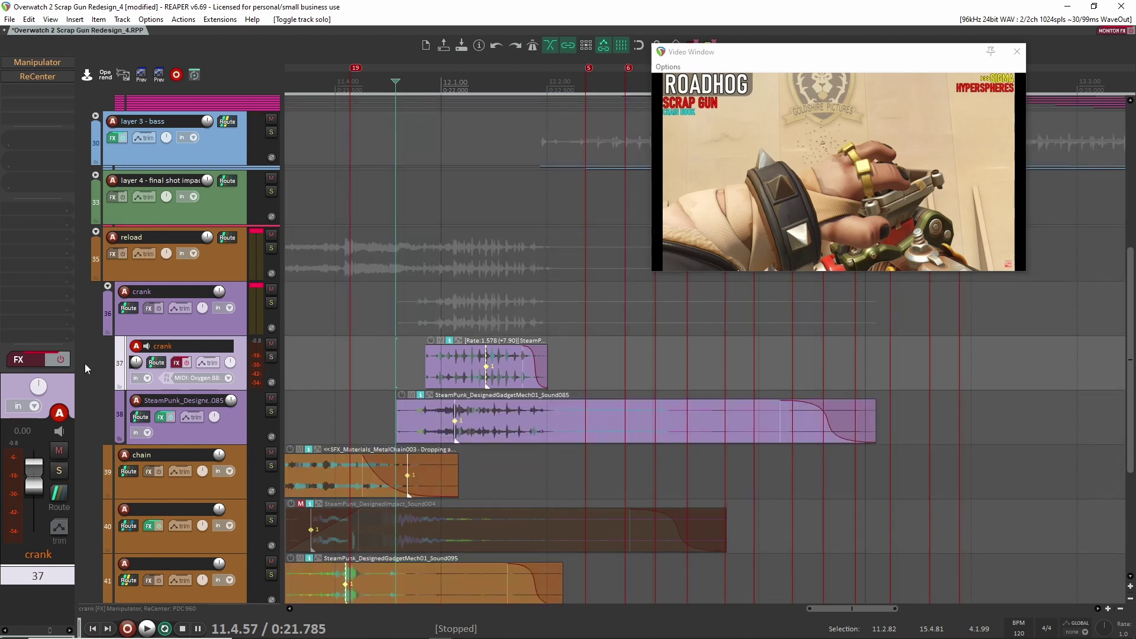
click(19, 361)
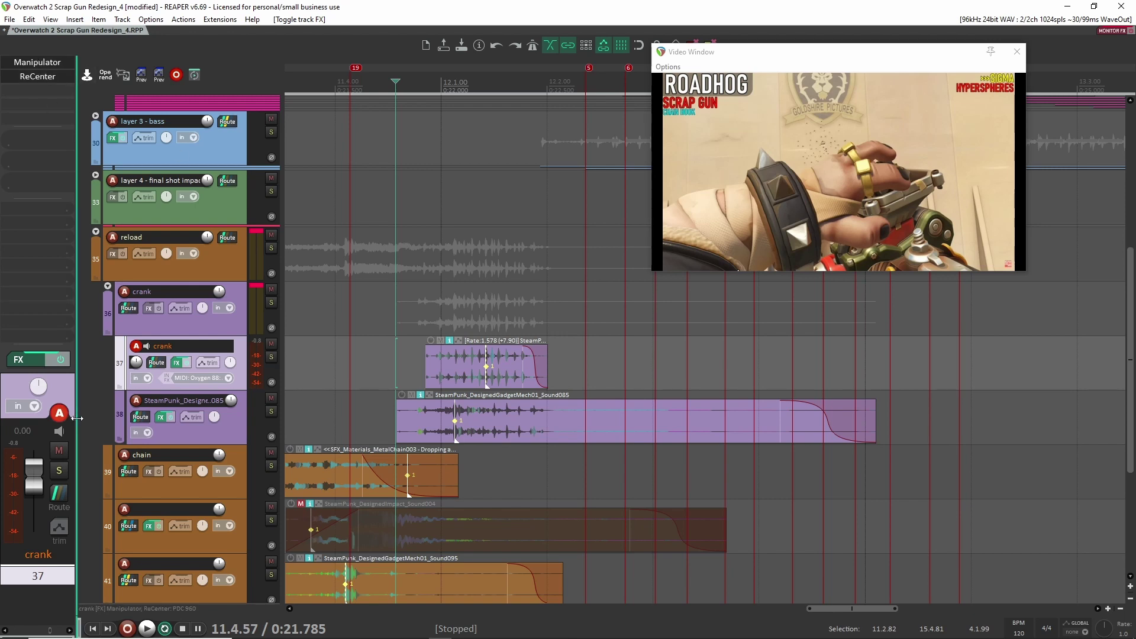
Bypass ReCenter on the crank layer and play back with the Manipulator settings open, closing them when done.
ctrl+click(37, 76)
click(37, 61)
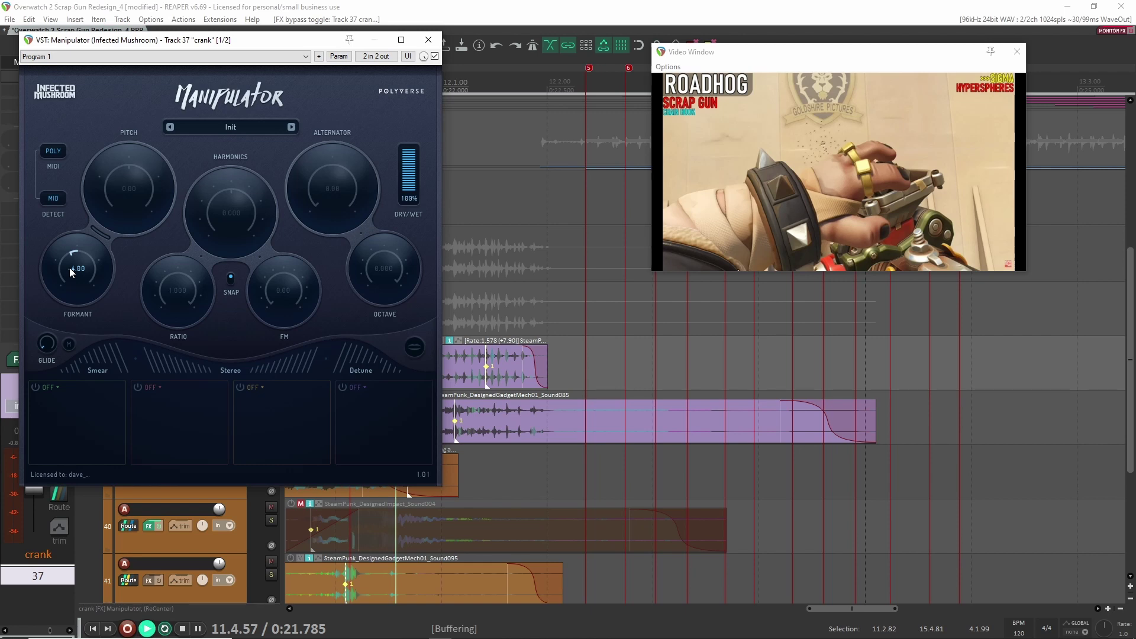
key(space)
key(space)
click(427, 40)
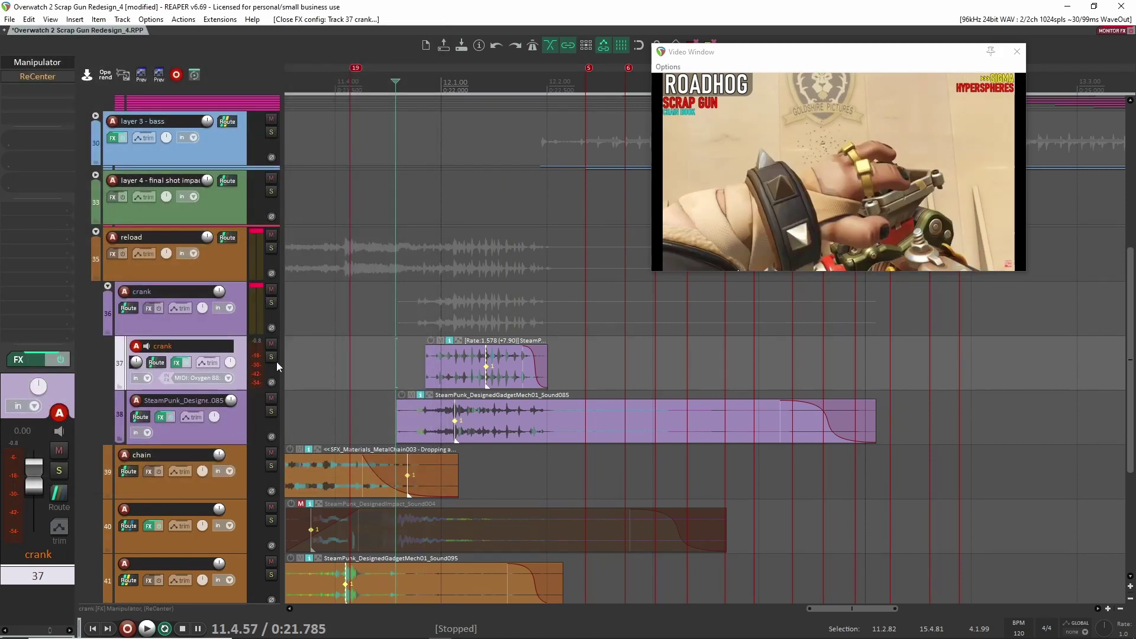
Solo the crank layer on track 37 and play it with only Manipulator active.
click(271, 357)
scroll(354, 380, down, 3)
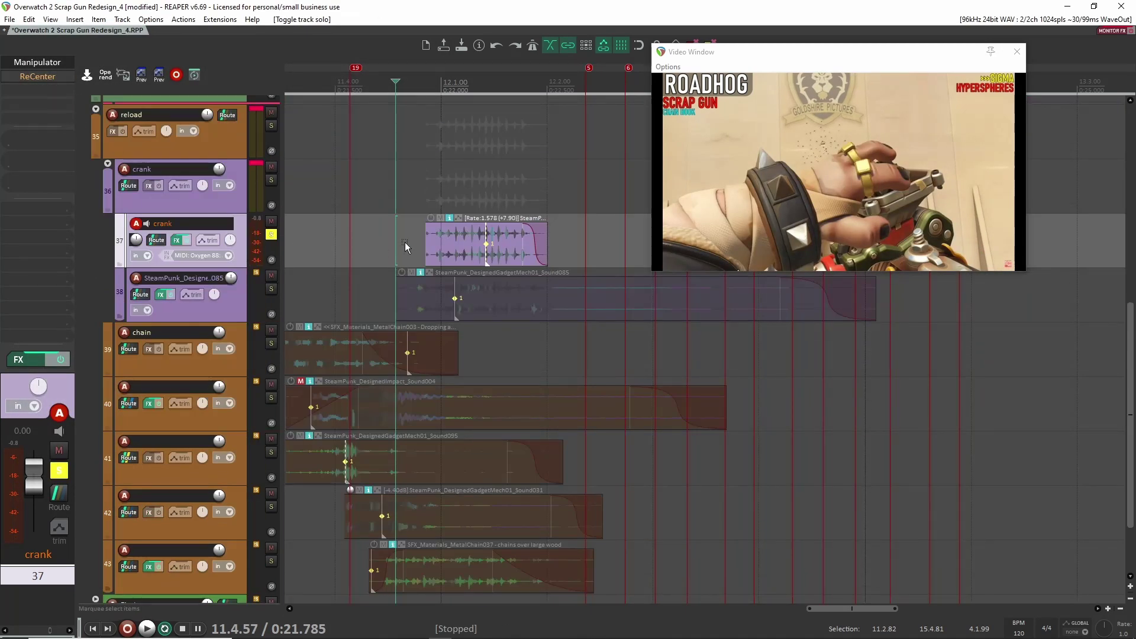
key(space)
key(space)
Re-enable ReCenter on the crank layer, view its settings during playback, and play the layer again with them closed.
ctrl+click(38, 76)
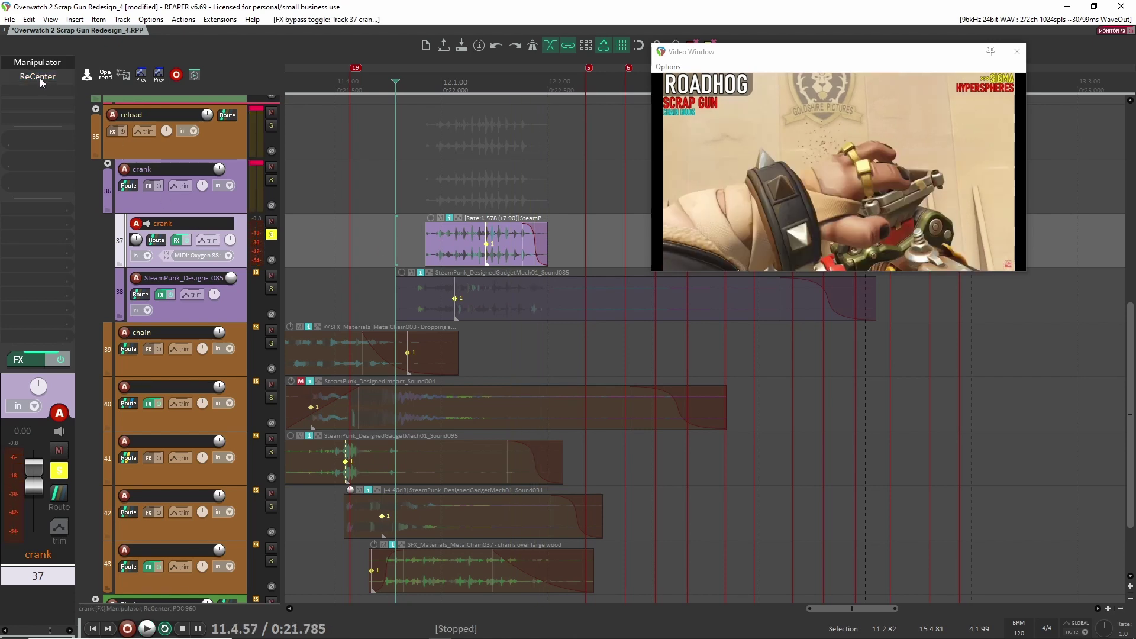
double_click(37, 76)
key(space)
key(space)
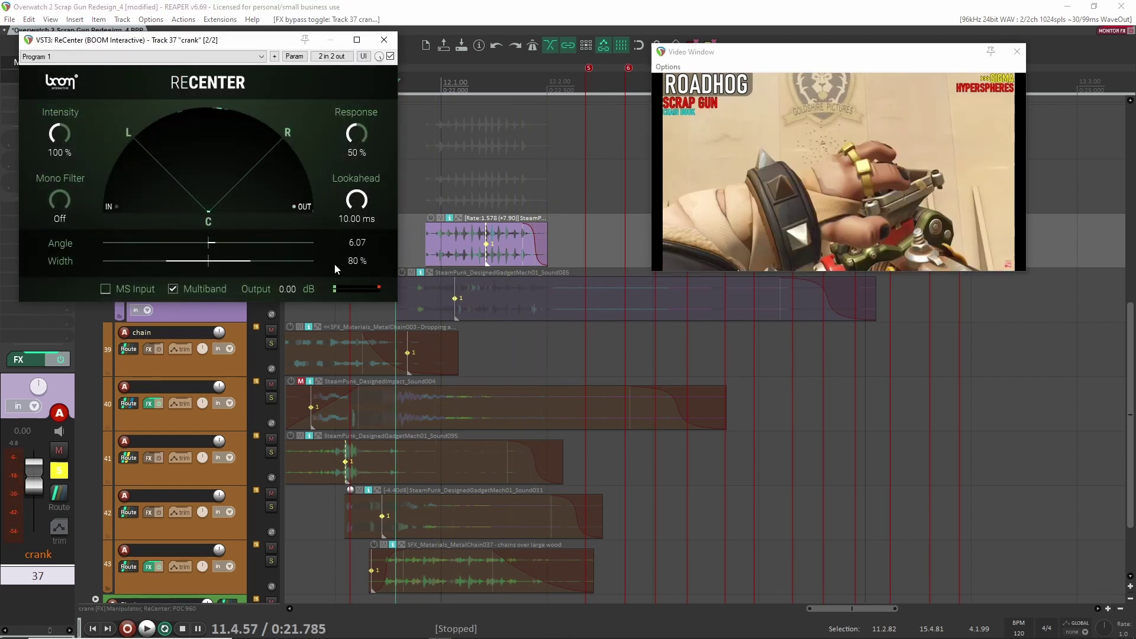
click(384, 40)
key(space)
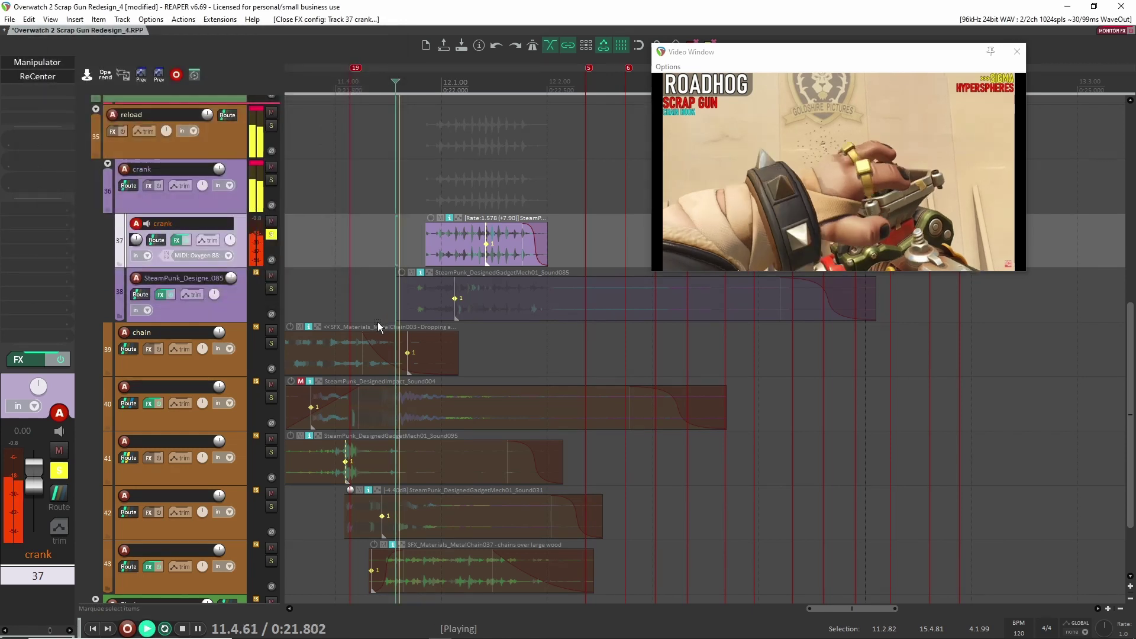
key(space)
Switch the solo to the SteamPunk_DesignedGadgetMech01_Sound085 layer on track 38 and play it back.
click(271, 289)
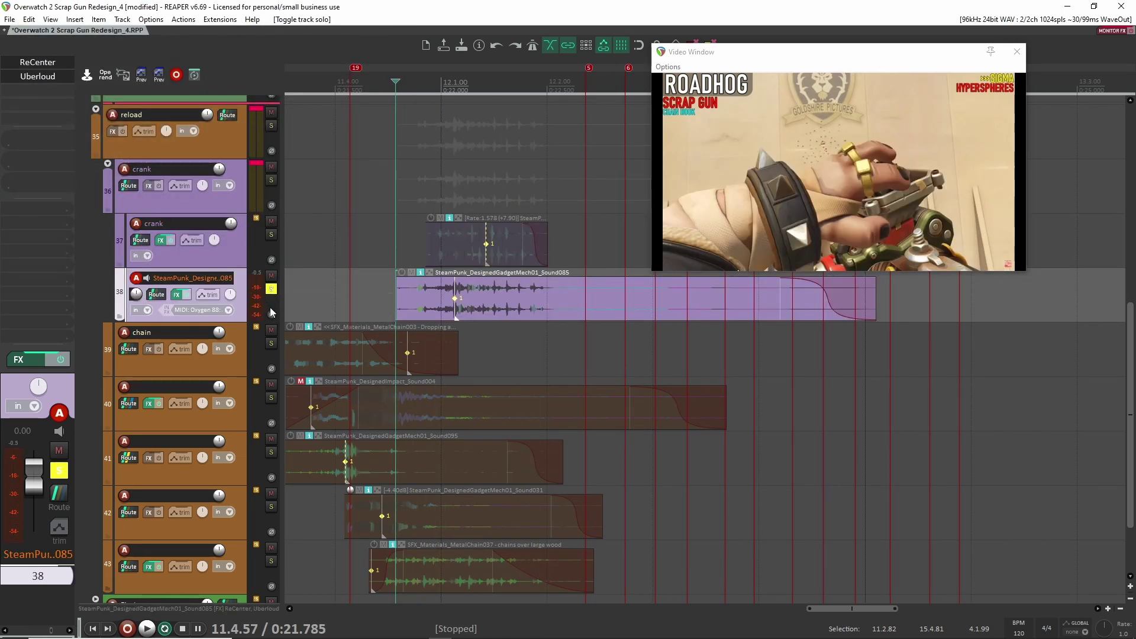
key(space)
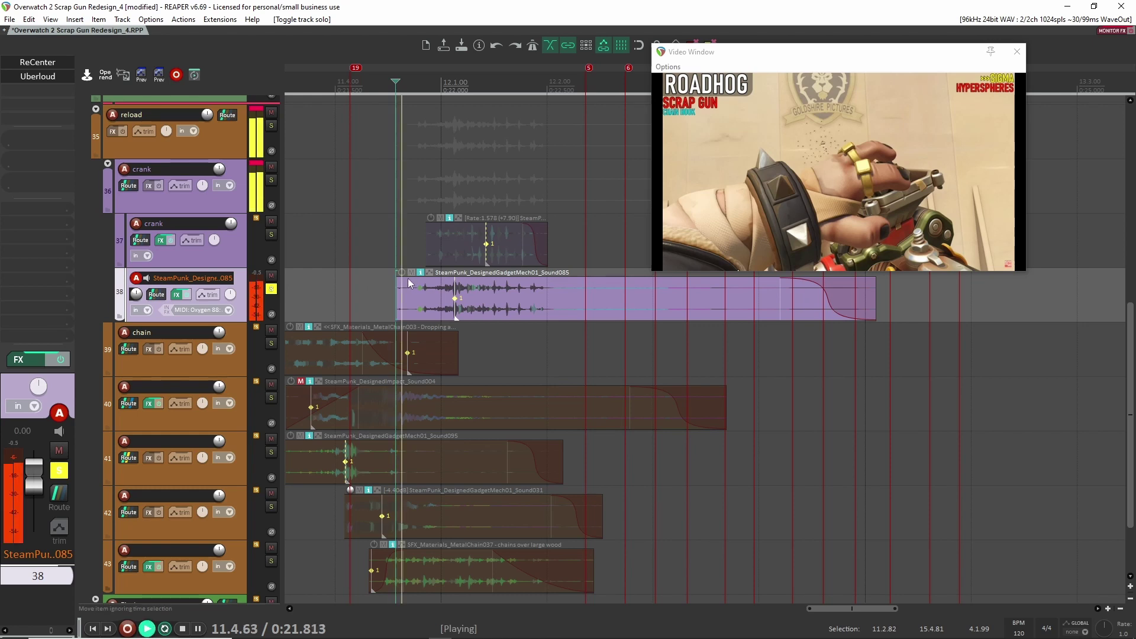
key(space)
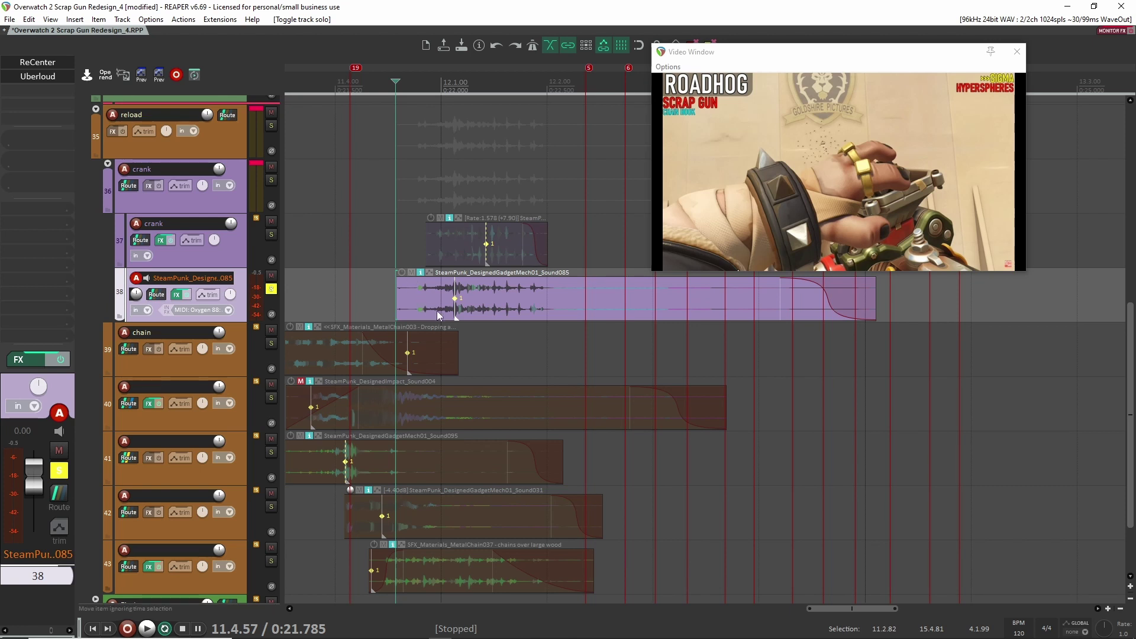
scroll(457, 319, up, 2)
scroll(459, 316, down, 2)
scroll(462, 310, up, 1)
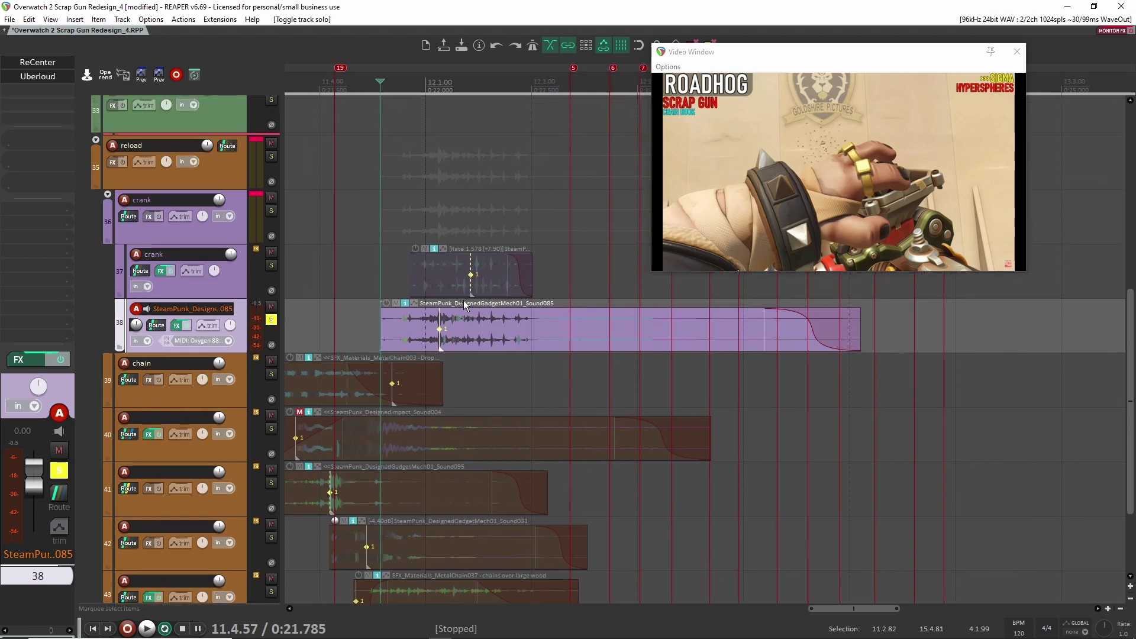
Bypass ReCenter and Uberloud on the SteamPunk_DesignedGadgetMech01_Sound085 layer on track 38 and play it back dry.
scroll(467, 305, up, 3)
scroll(466, 305, down, 2)
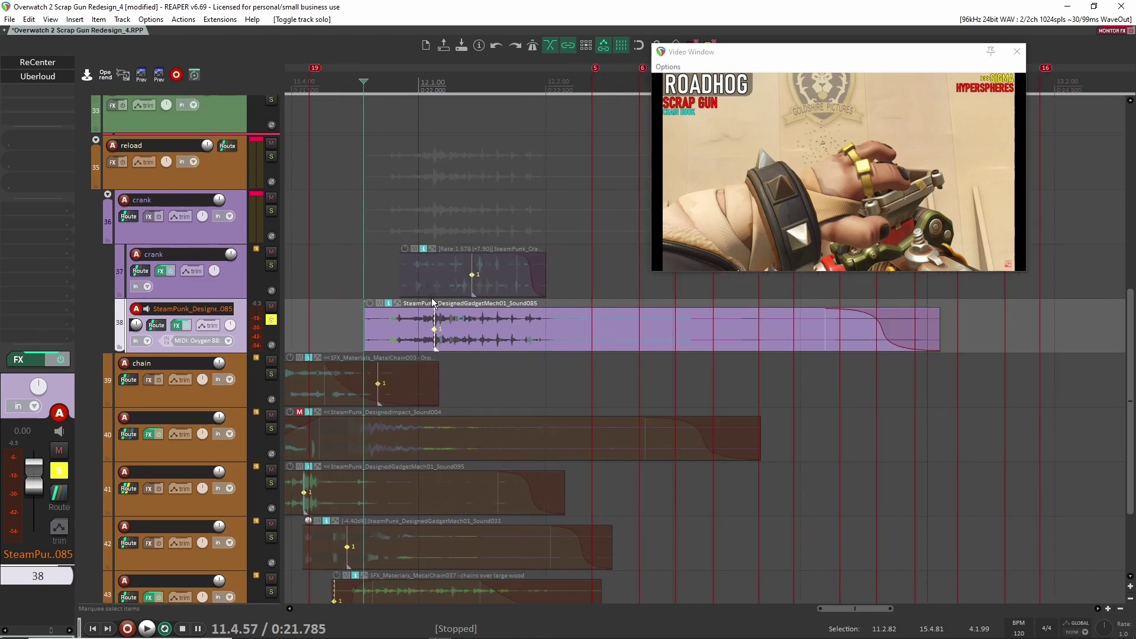
click(39, 72)
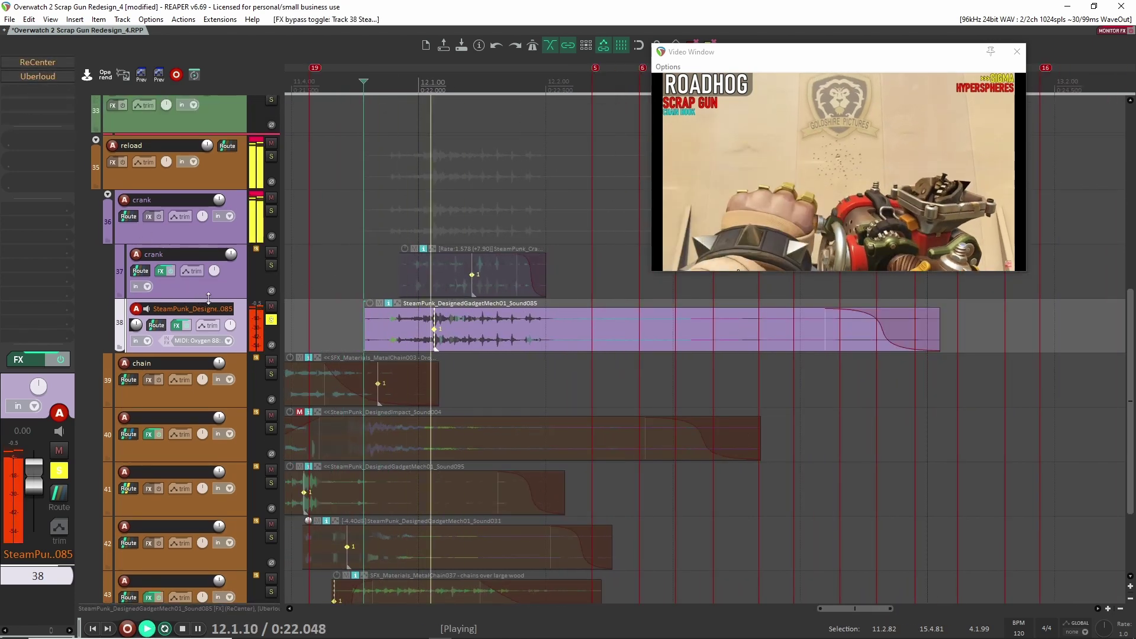
key(space)
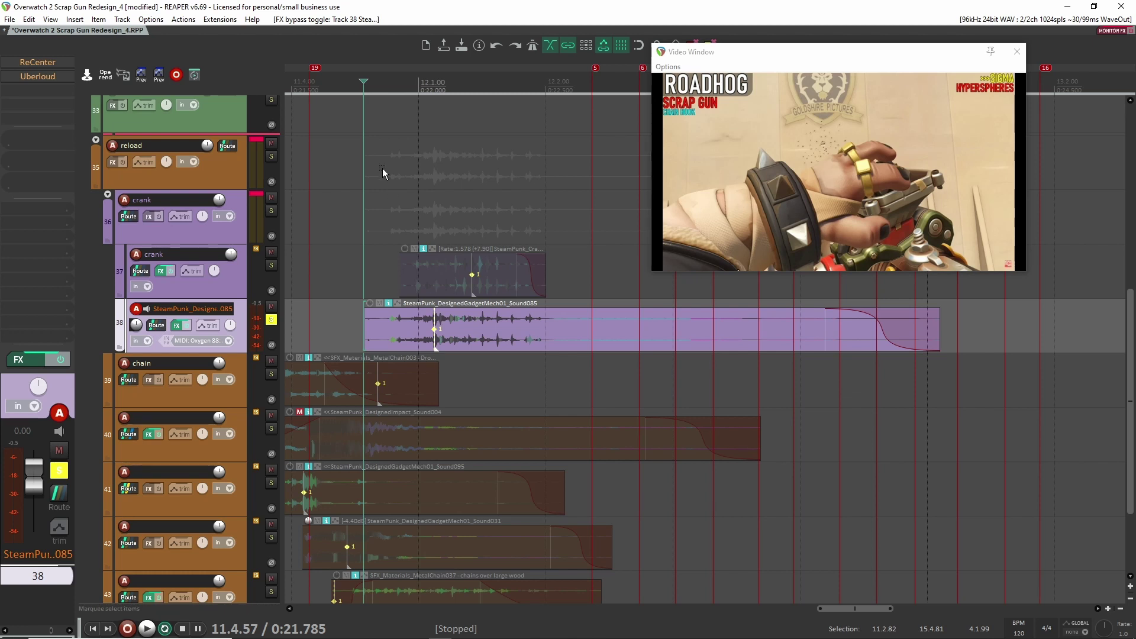
Re-enable ReCenter on the track 38 layer and view its settings, closing them when done.
ctrl+click(39, 62)
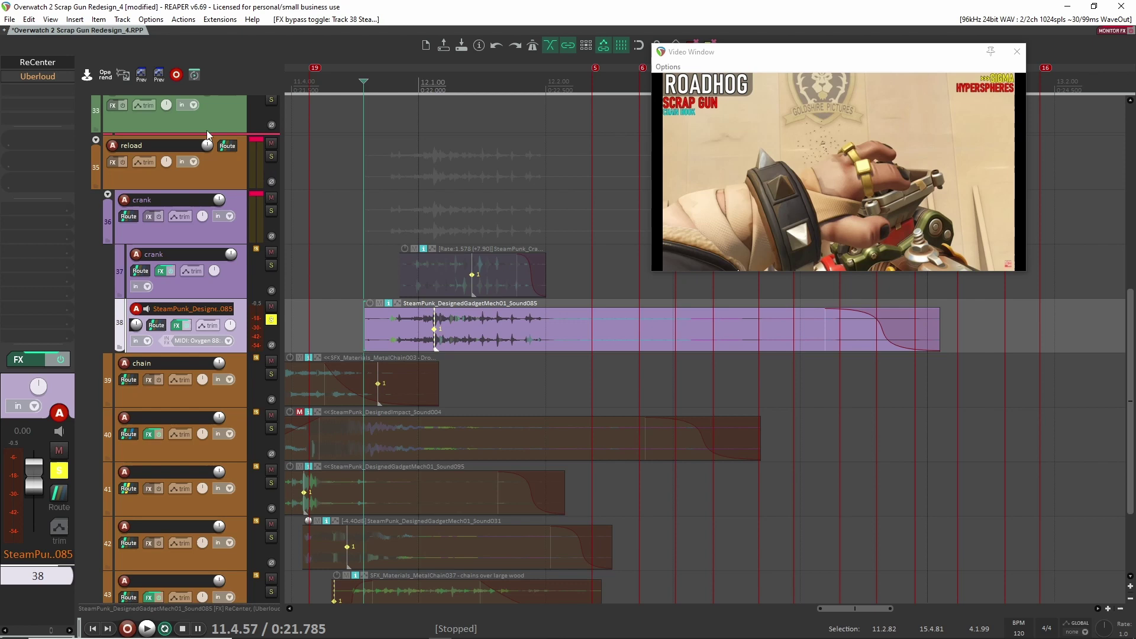
click(39, 63)
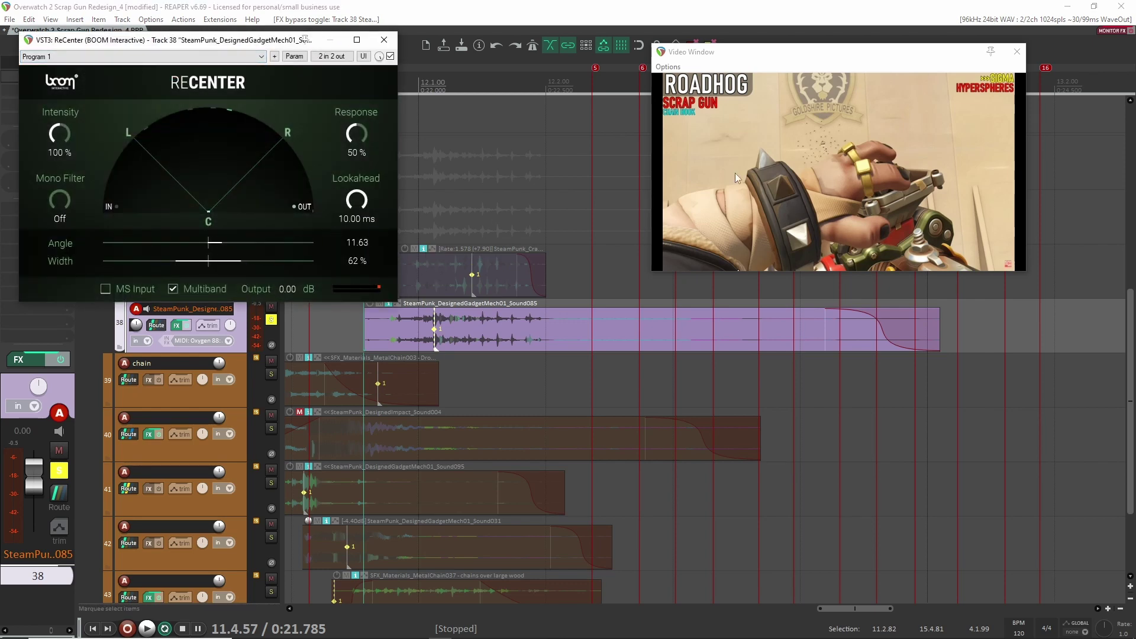
click(384, 40)
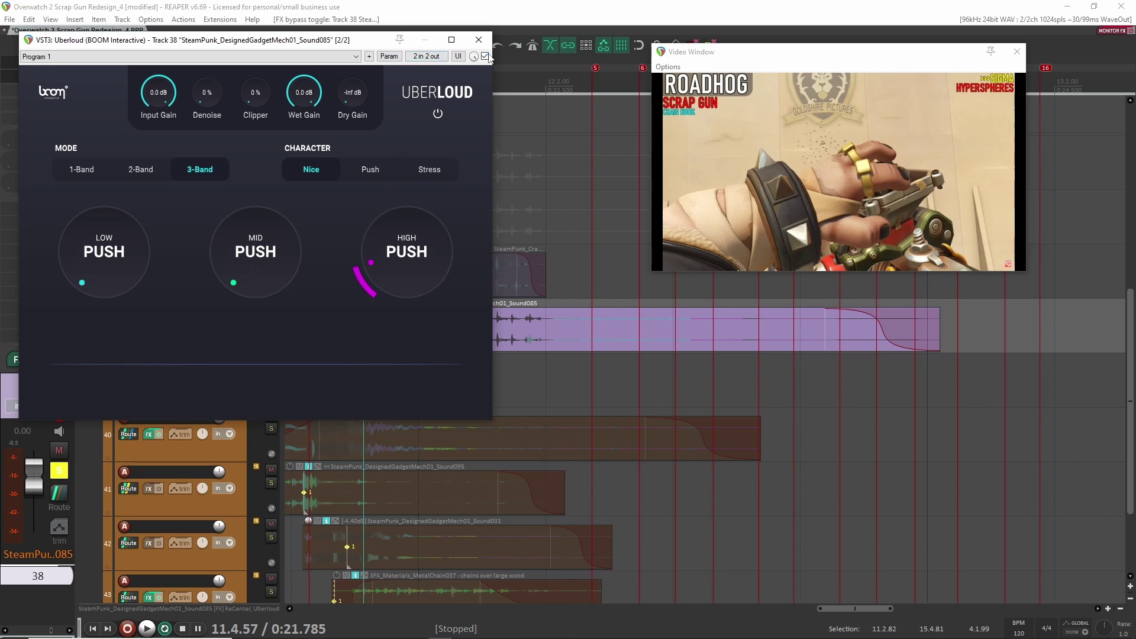
Play the track 38 layer with Uberloud enabled and its settings open, closing the settings when done.
key(space)
key(space)
key(space)
key(space)
click(479, 40)
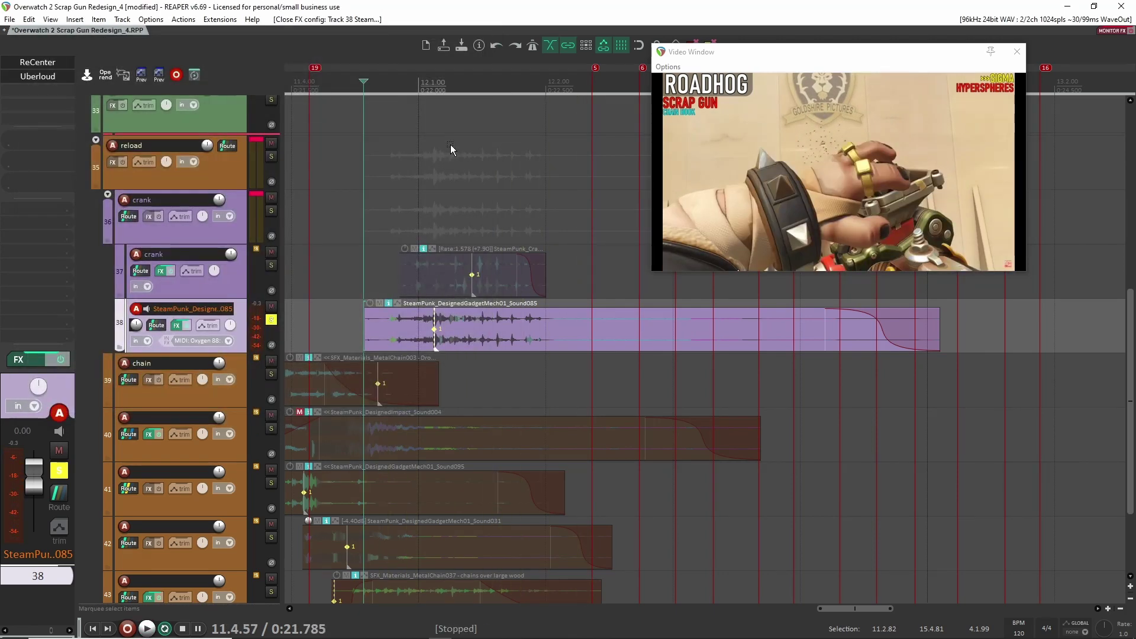
Switch the solo from track 38 to the crank folder on track 36, play both crank layers together, and clear the solo.
click(271, 320)
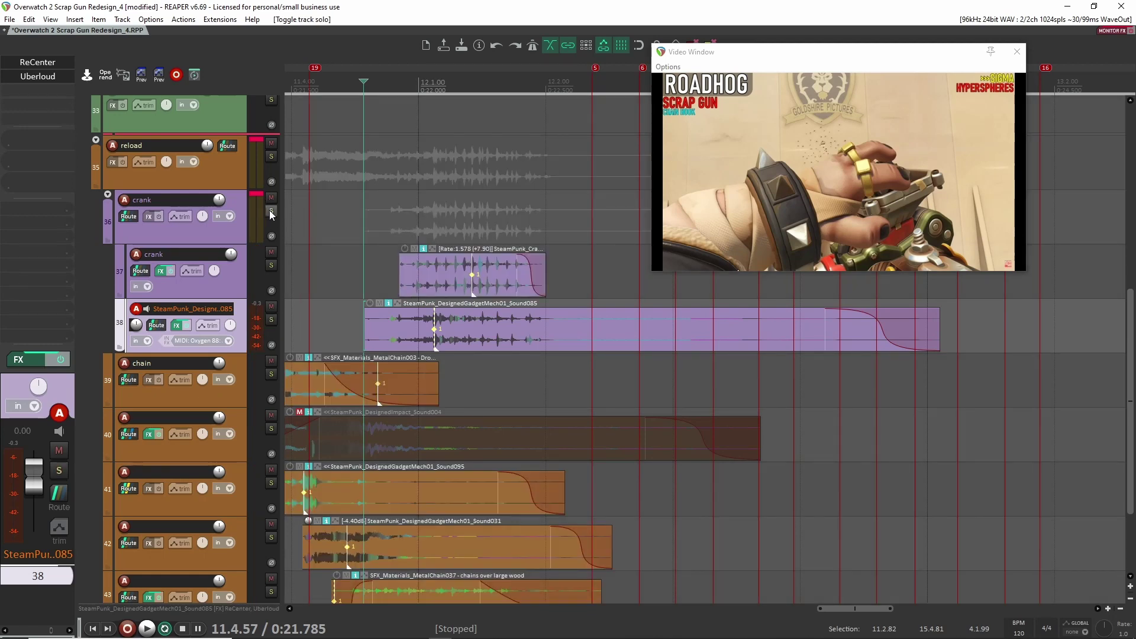
click(271, 211)
key(space)
key(space)
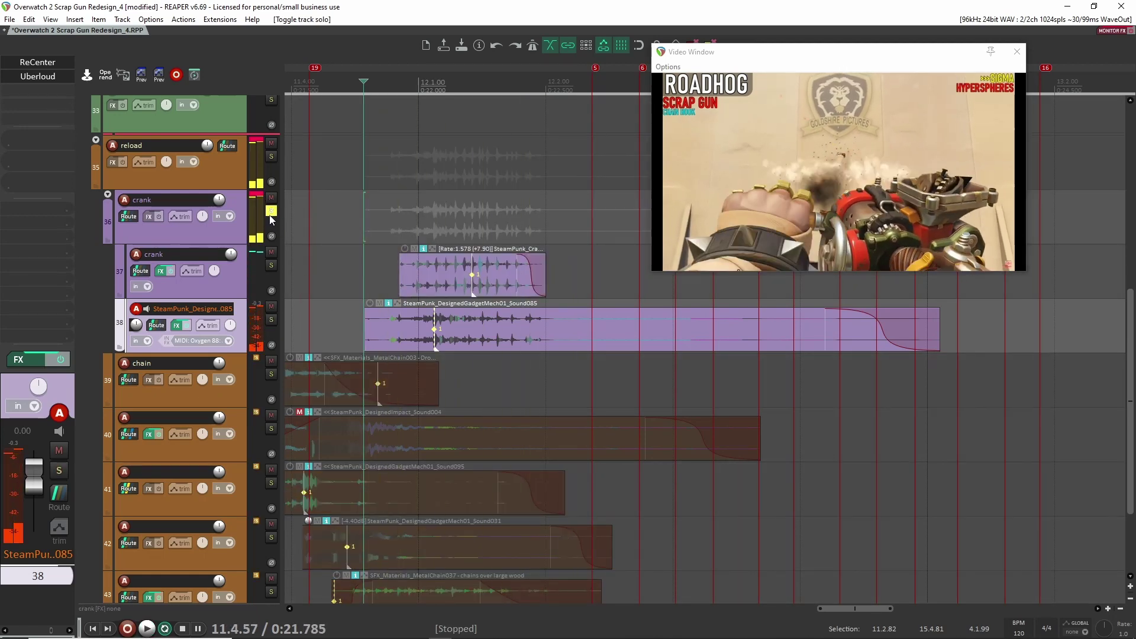
click(271, 211)
Solo the chain layer on track 39 and play it from just before the SFX_Materials_MetalChain003 clip.
drag(346, 299, 496, 286)
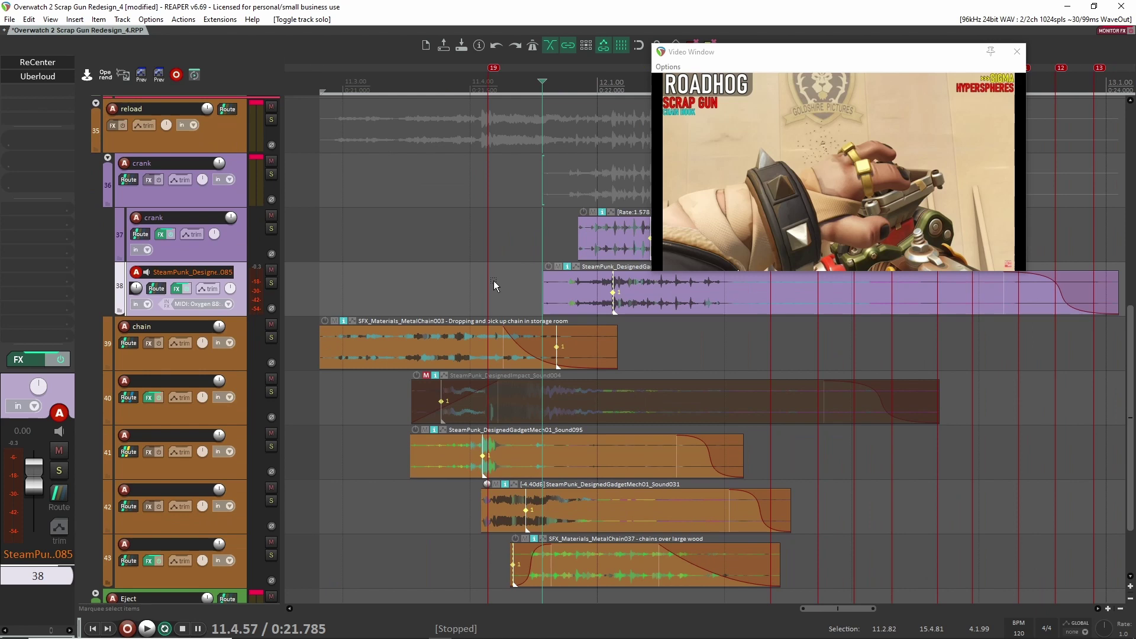
click(314, 308)
click(271, 337)
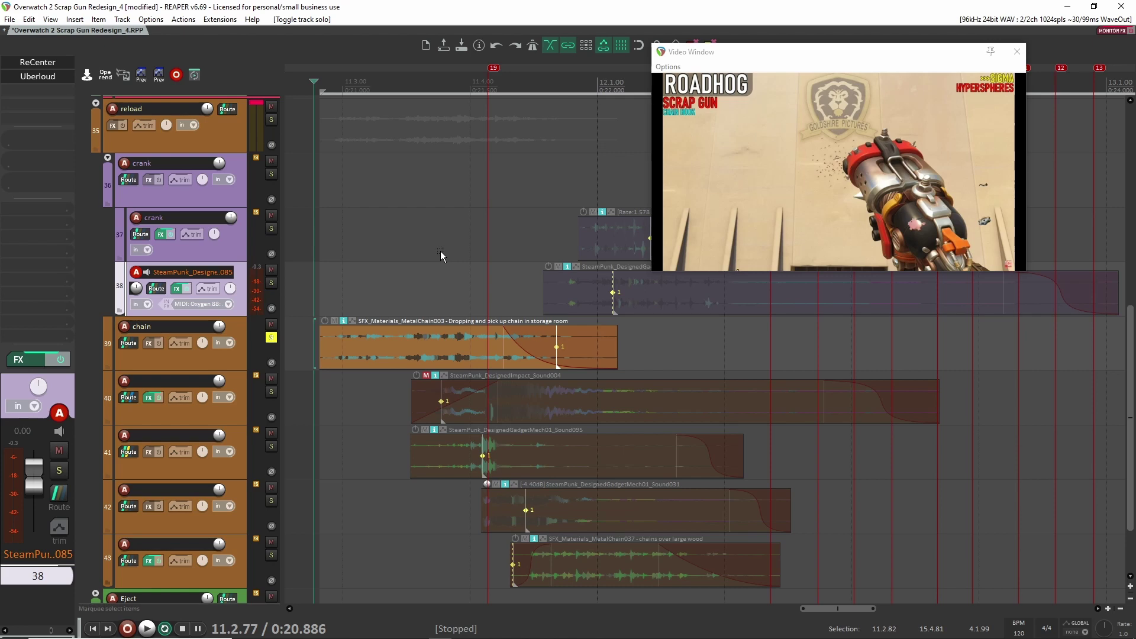
key(space)
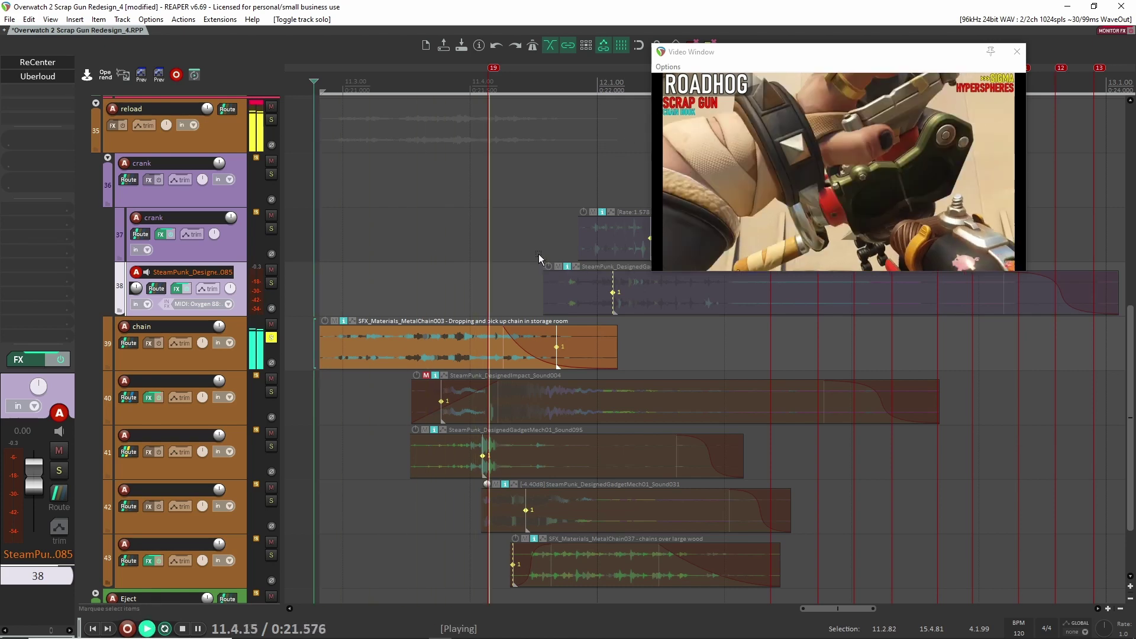
key(space)
Switch the solo to the original Roadhog Scrap Gun_DAW track and play the same reload section for comparison.
scroll(345, 287, up, 15)
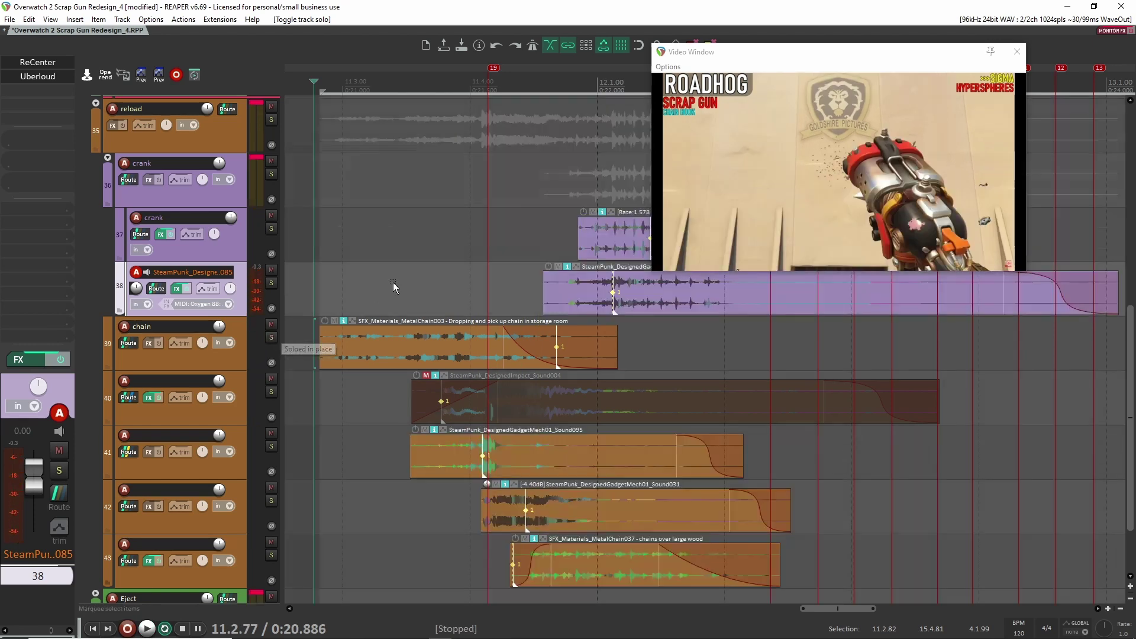
click(272, 225)
key(space)
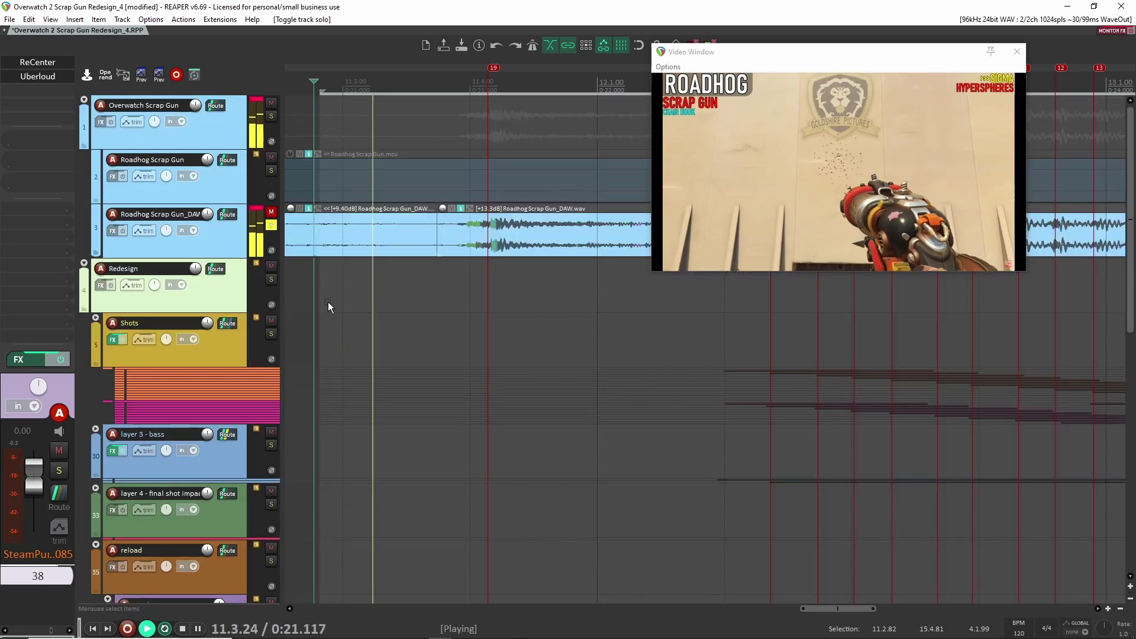
key(space)
Solo the chain layer on track 39 again in place of the original, play it back, and clear its solo.
scroll(415, 384, down, 15)
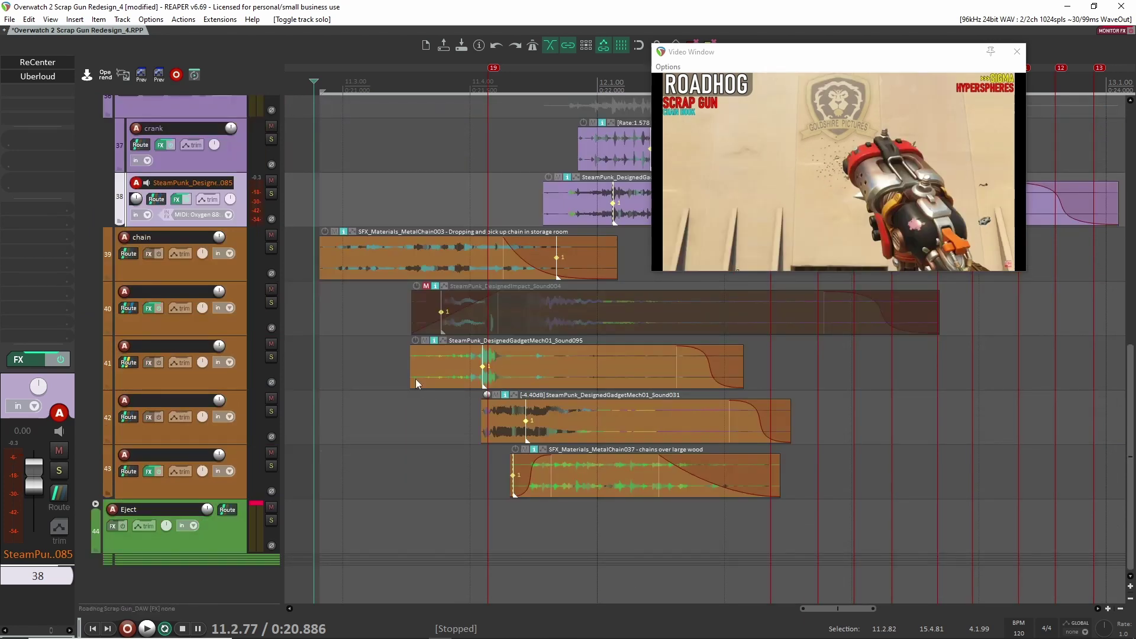
click(271, 248)
click(232, 271)
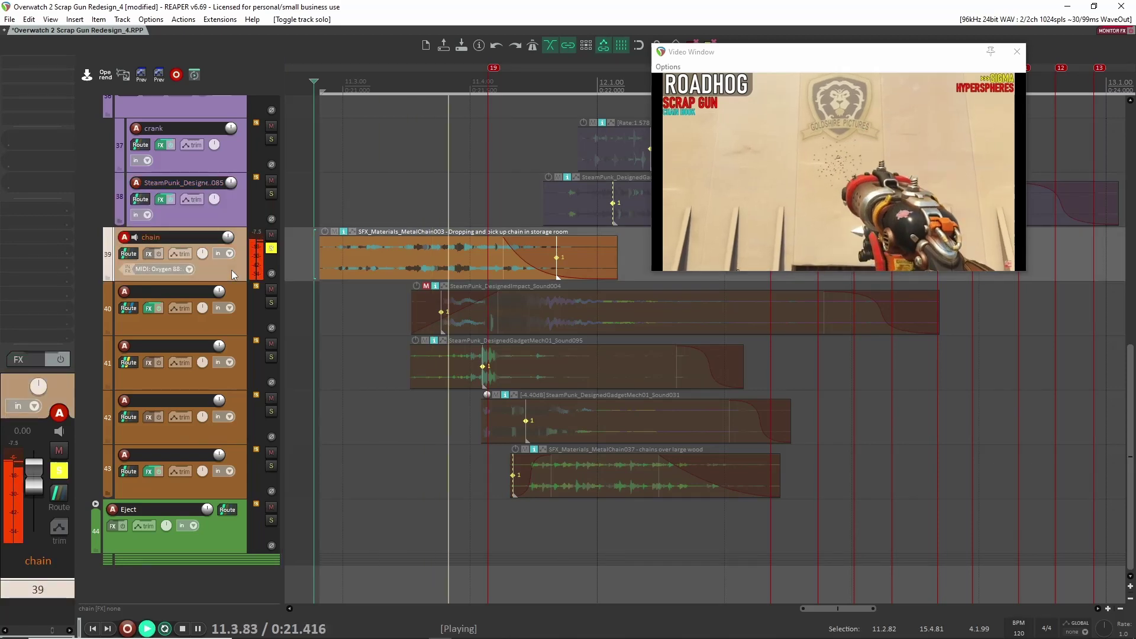
key(space)
click(273, 244)
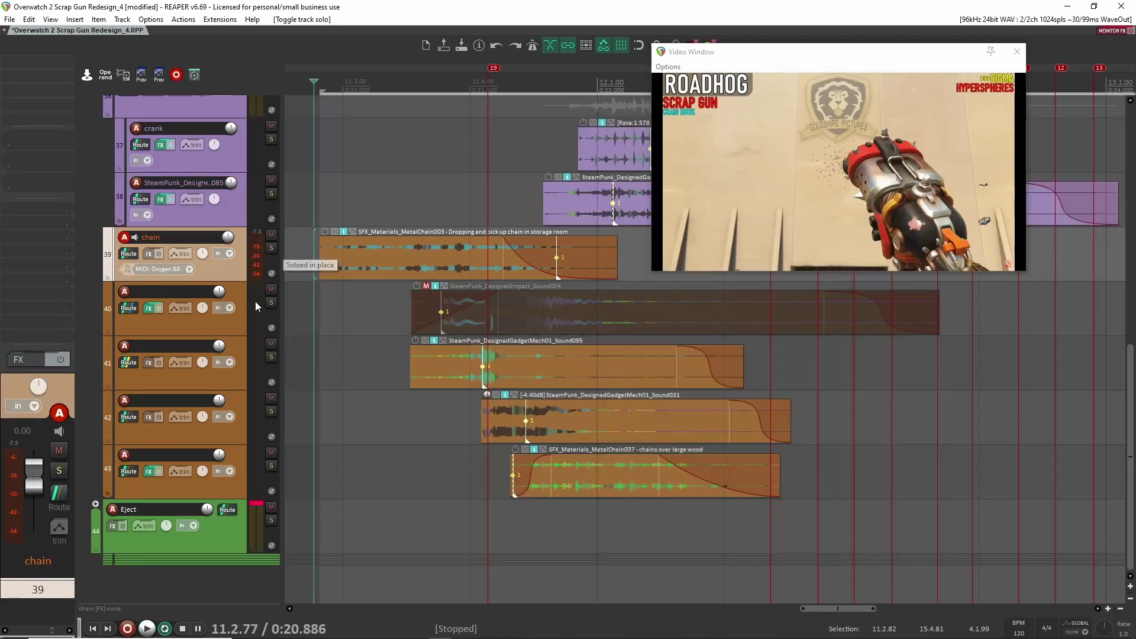
click(271, 302)
scroll(379, 300, right, 1)
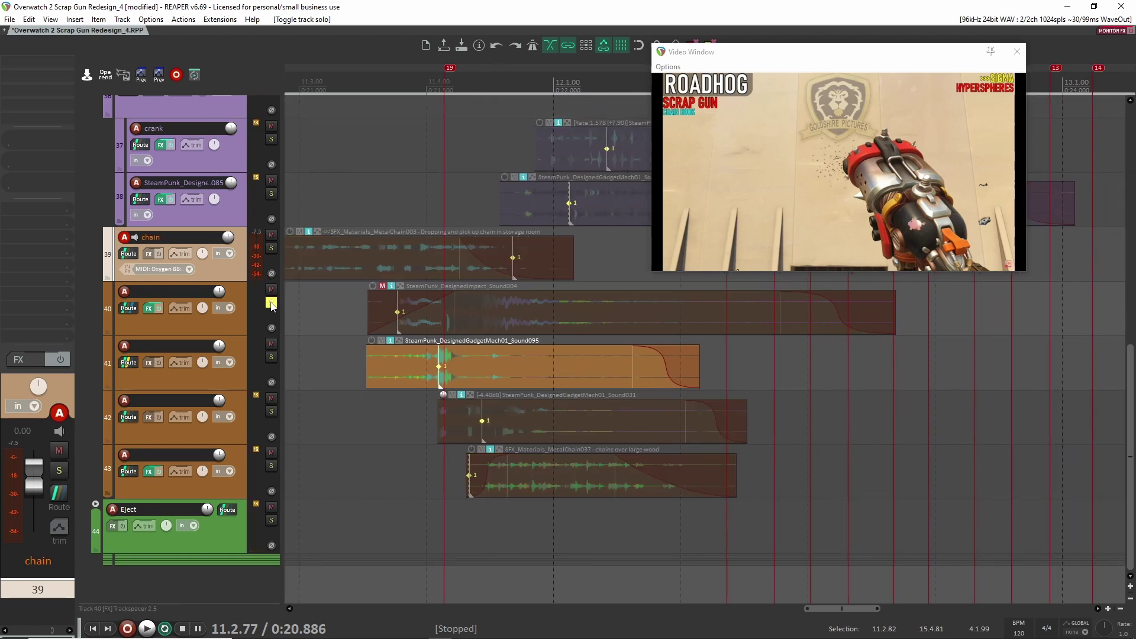
click(271, 303)
Solo the SteamPunk_DesignedGadgetMech01_Sound095 layer on track 41 and play it from just before its clip.
click(252, 354)
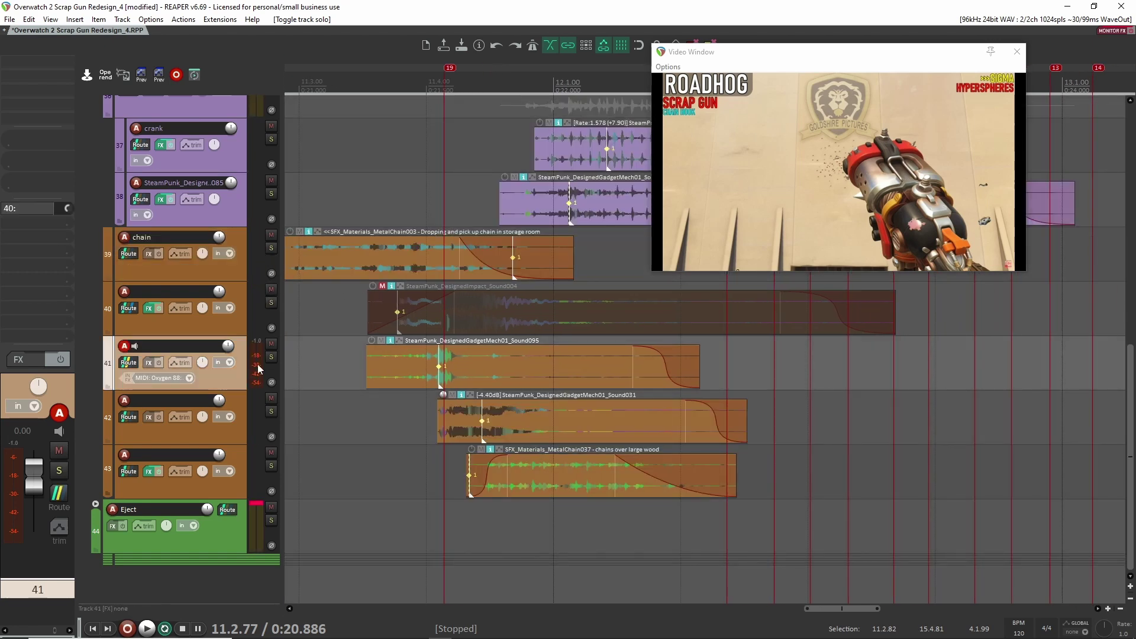
click(271, 357)
click(311, 352)
scroll(314, 349, left, 2)
key(space)
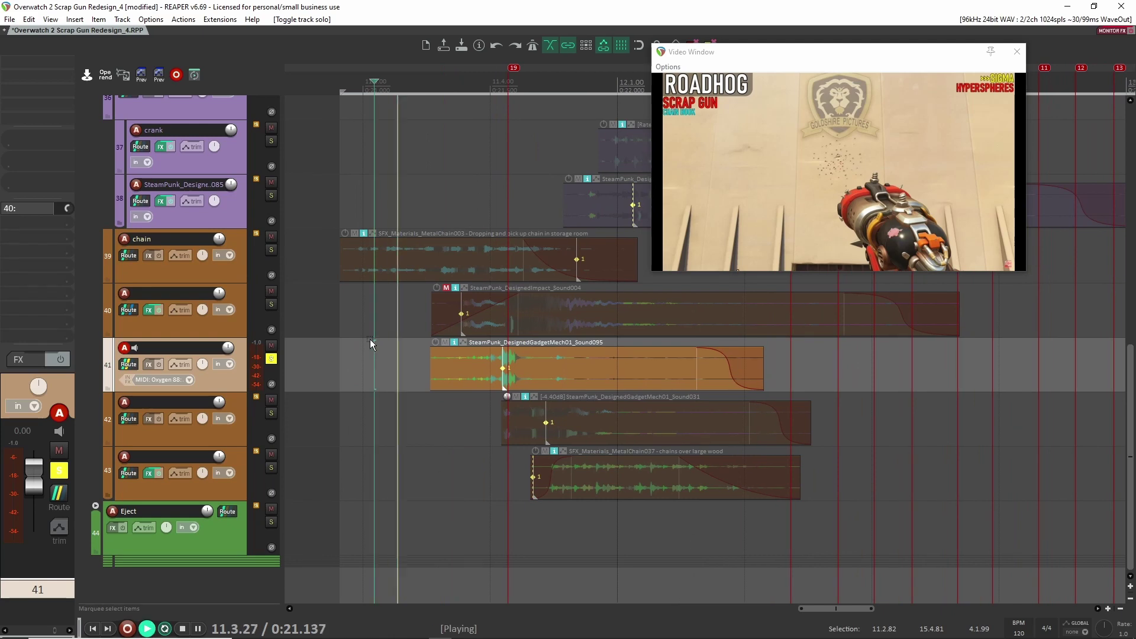
key(space)
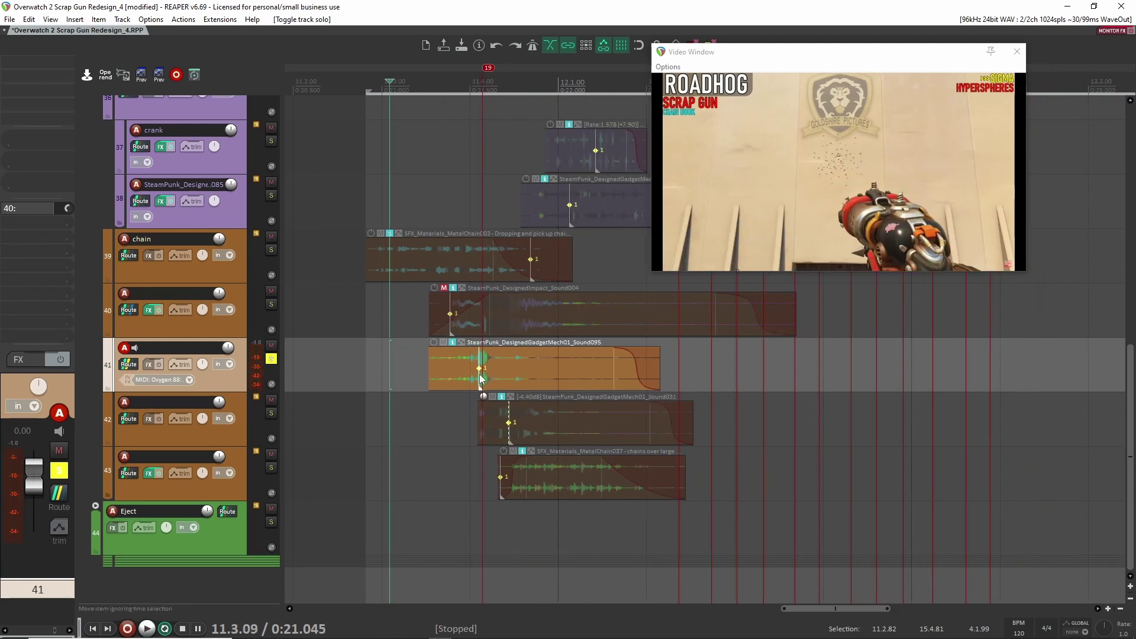
Replay the soloed layer on track 41 twice and clear its solo.
scroll(360, 357, down, 2)
key(space)
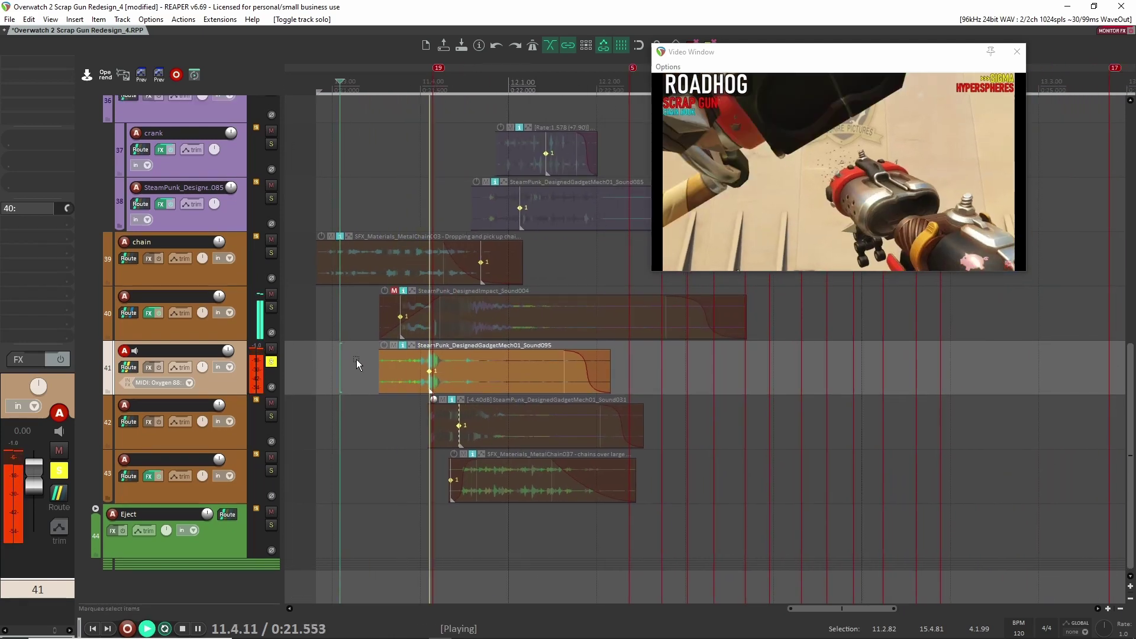
key(space)
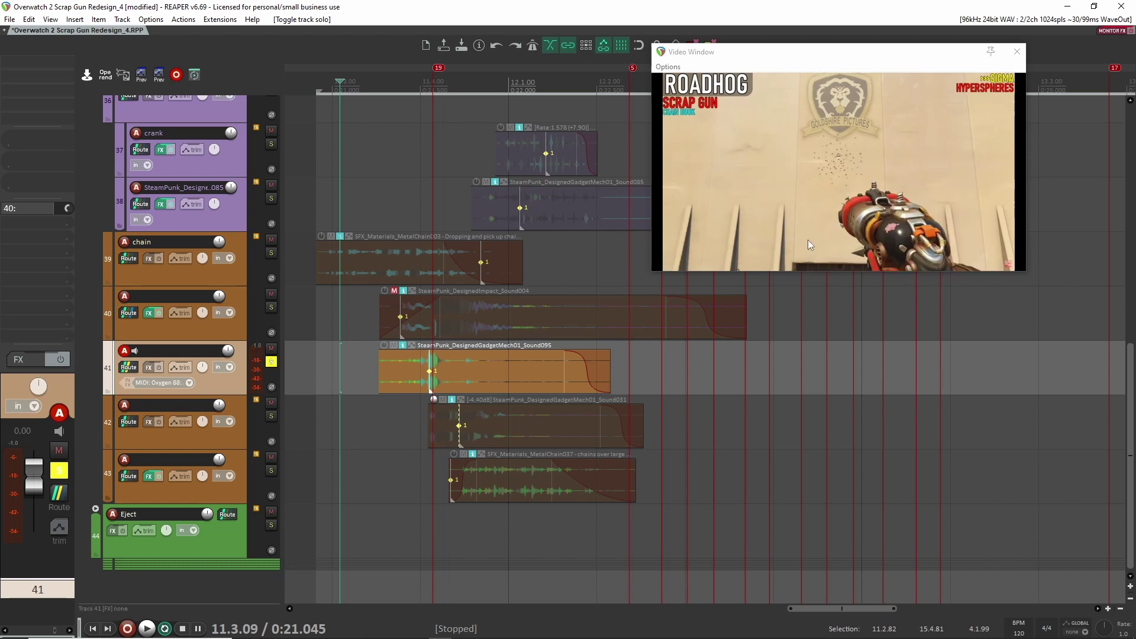
key(space)
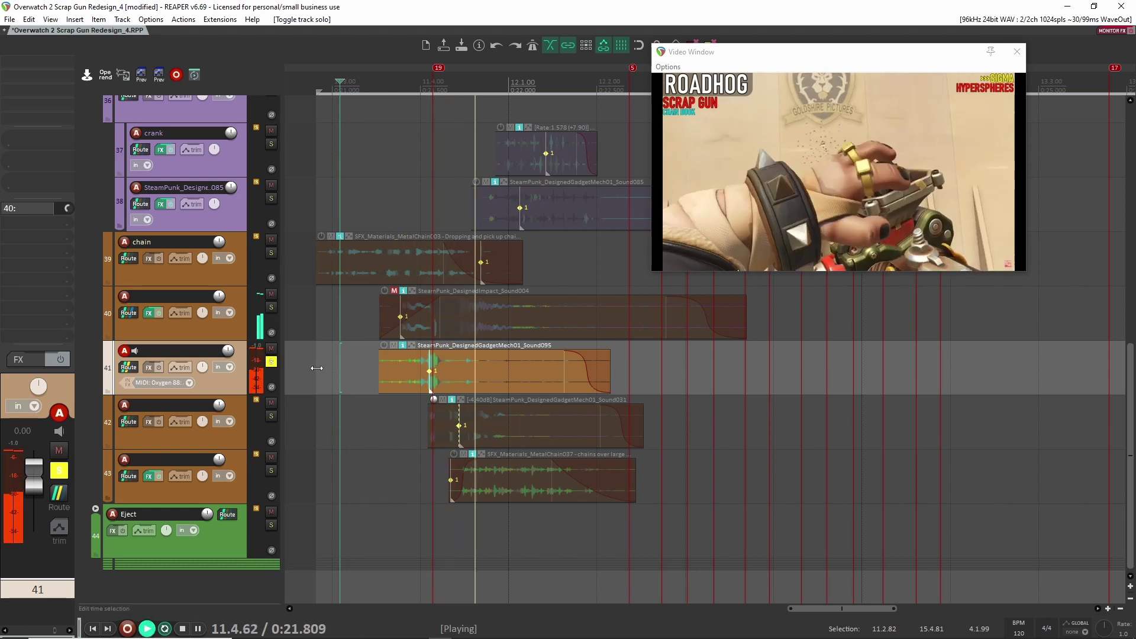
key(space)
click(271, 363)
Solo the SteamPunk_DesignedGadgetMech01_Sound031 layer on track 42, play it back, and clear its solo.
click(271, 416)
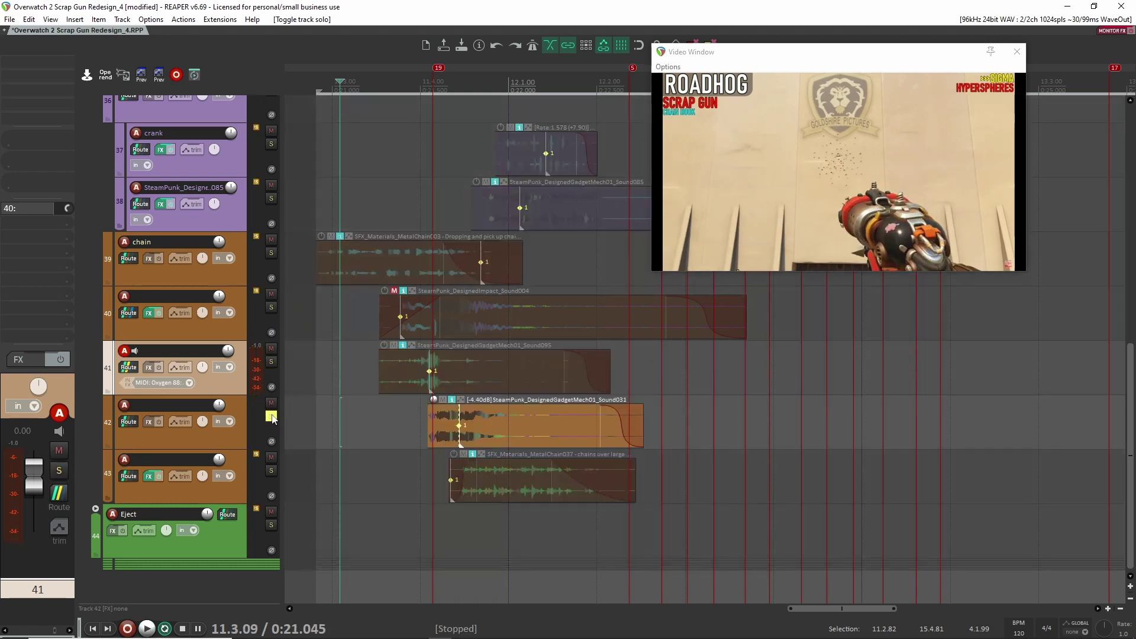
click(239, 440)
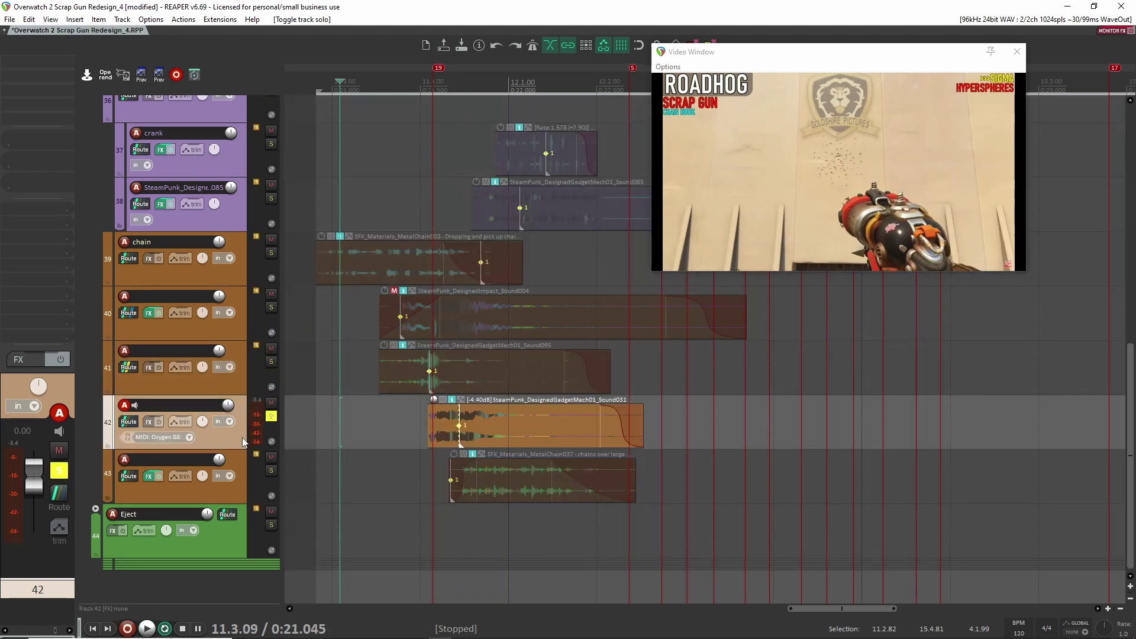
click(236, 380)
click(240, 441)
key(space)
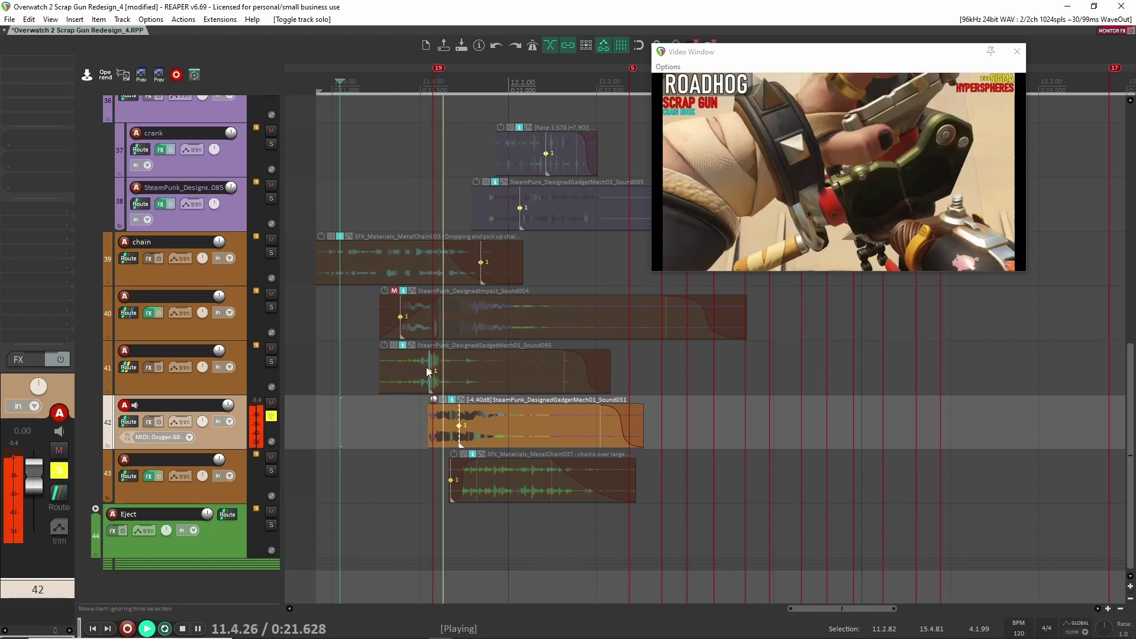
key(space)
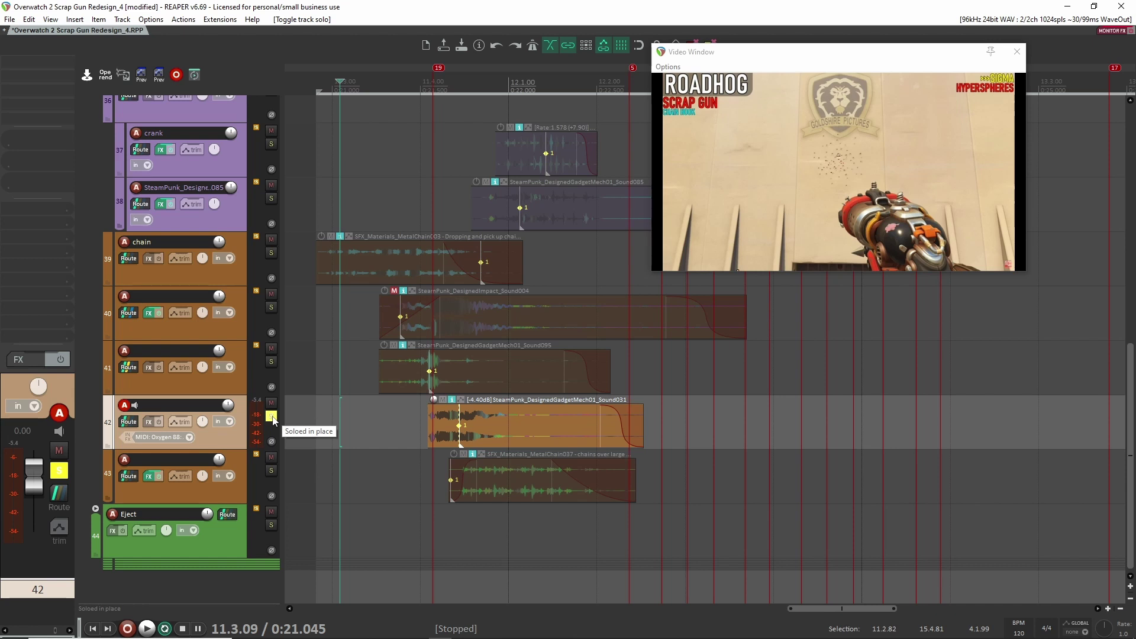
click(271, 417)
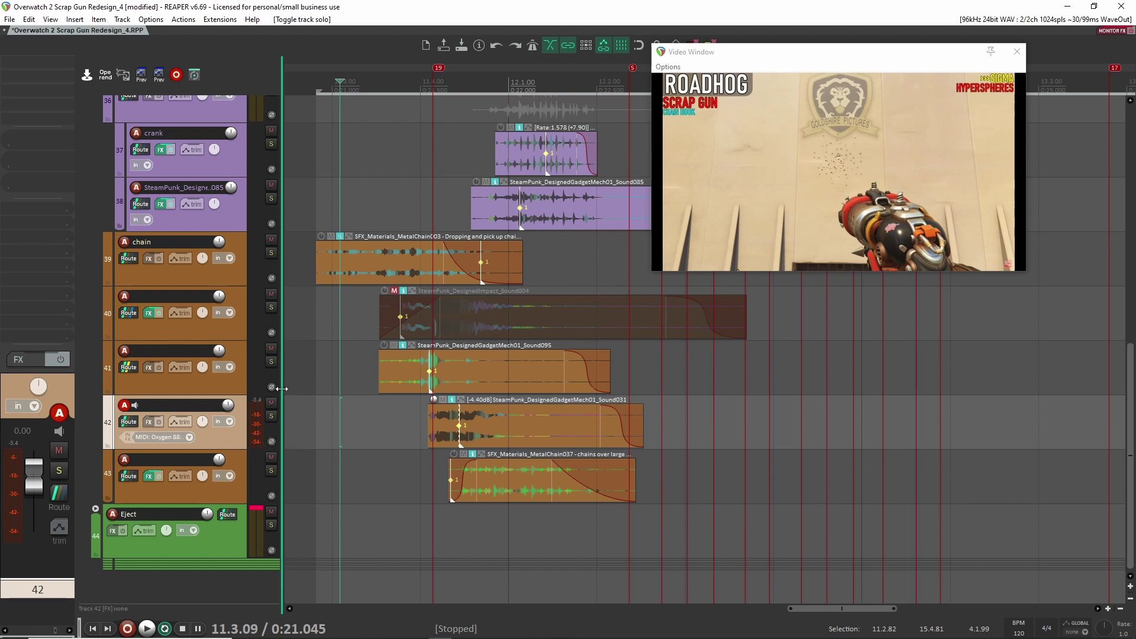
Solo tracks 41 and 42 together, play the two gadget layers in combination, and clear both solos.
click(271, 361)
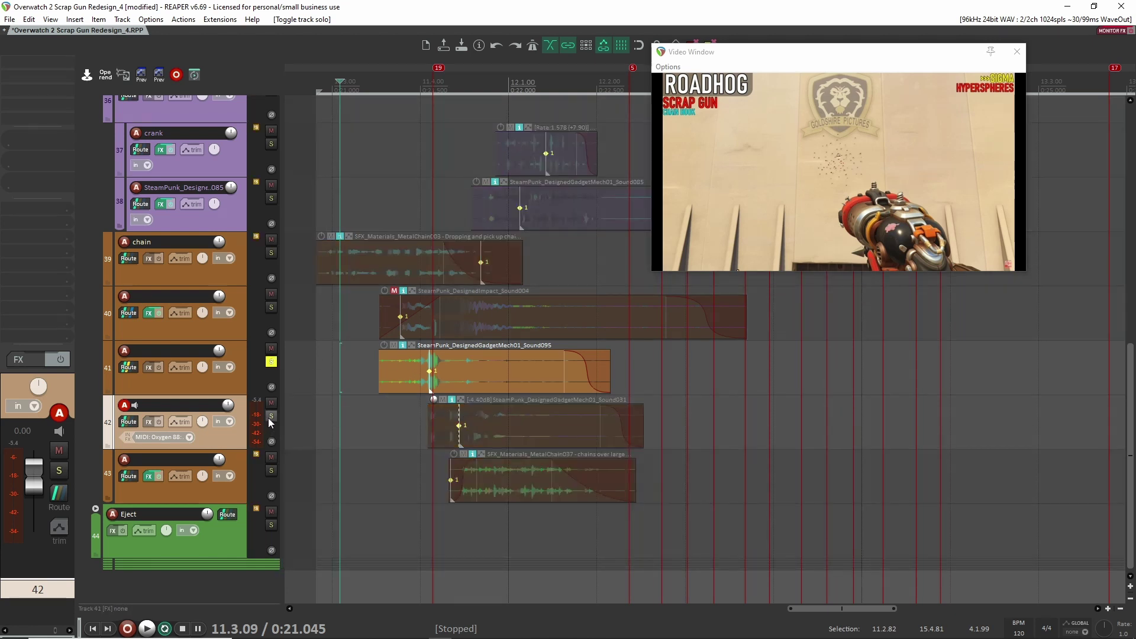
click(271, 417)
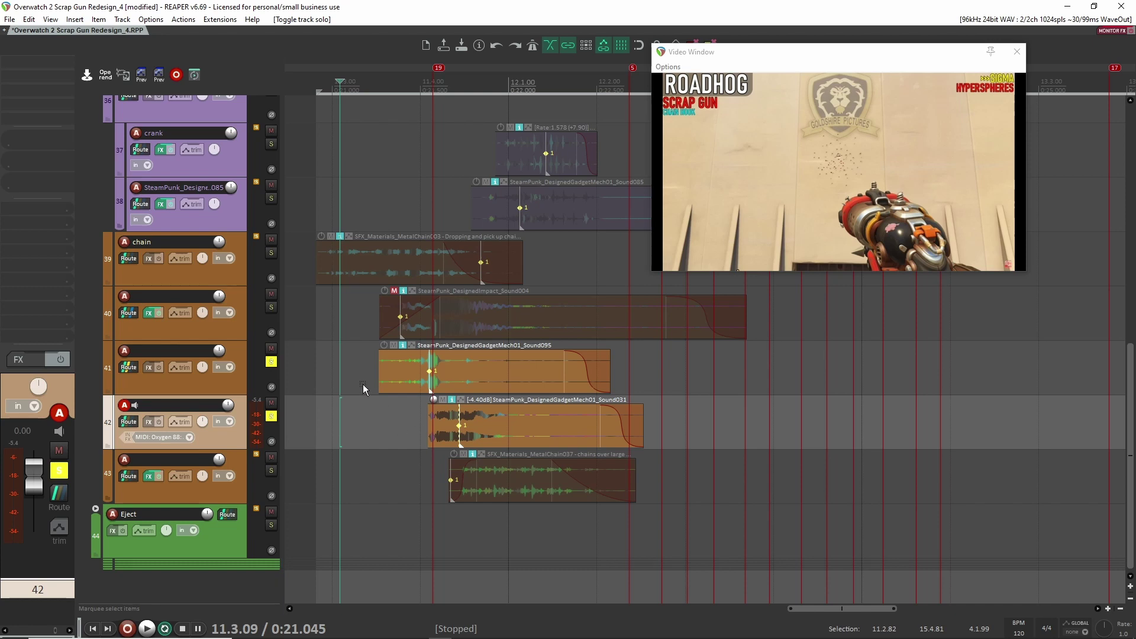
key(space)
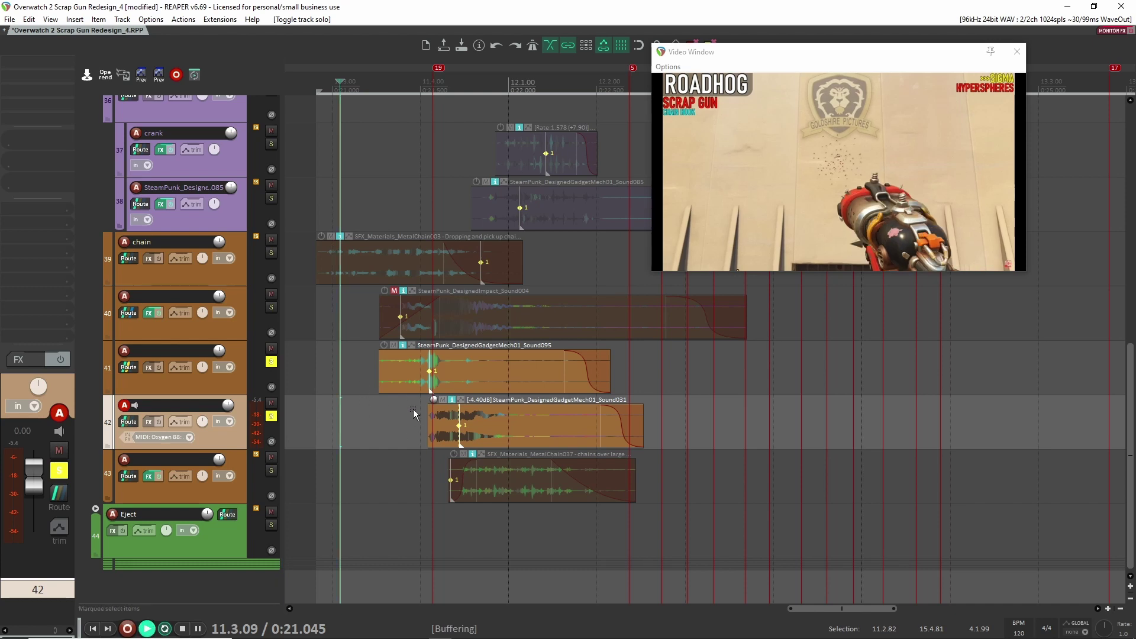
key(space)
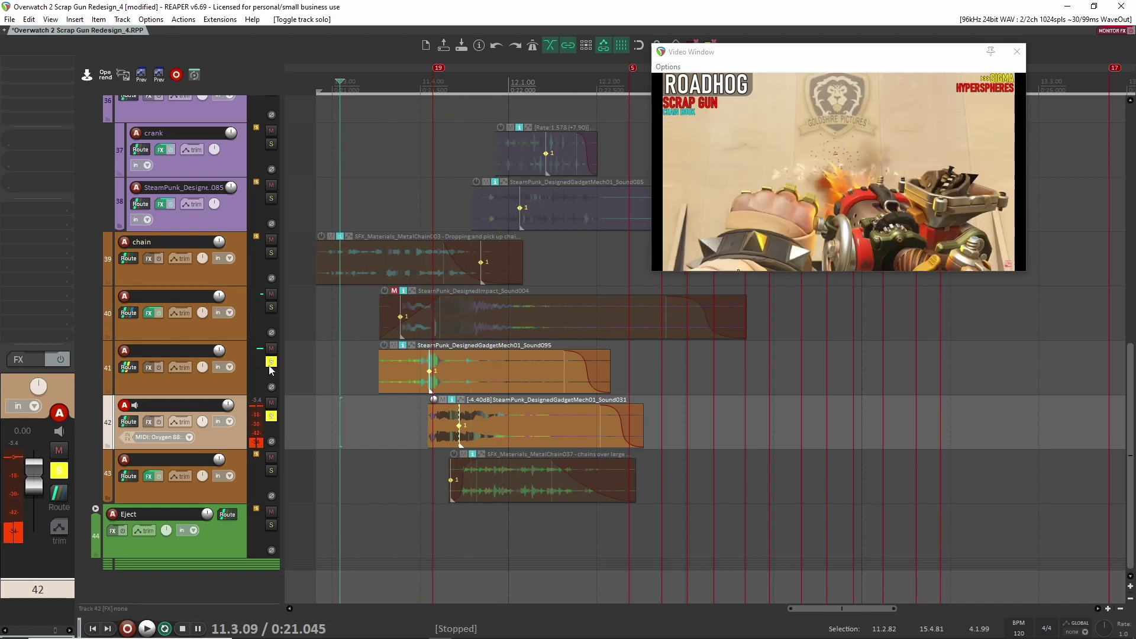
ctrl+click(271, 416)
click(271, 417)
Audition the SFX_Materials_MetalChain037 layer on track 43 in solo, clear the solo, and mute the track.
click(271, 471)
click(235, 495)
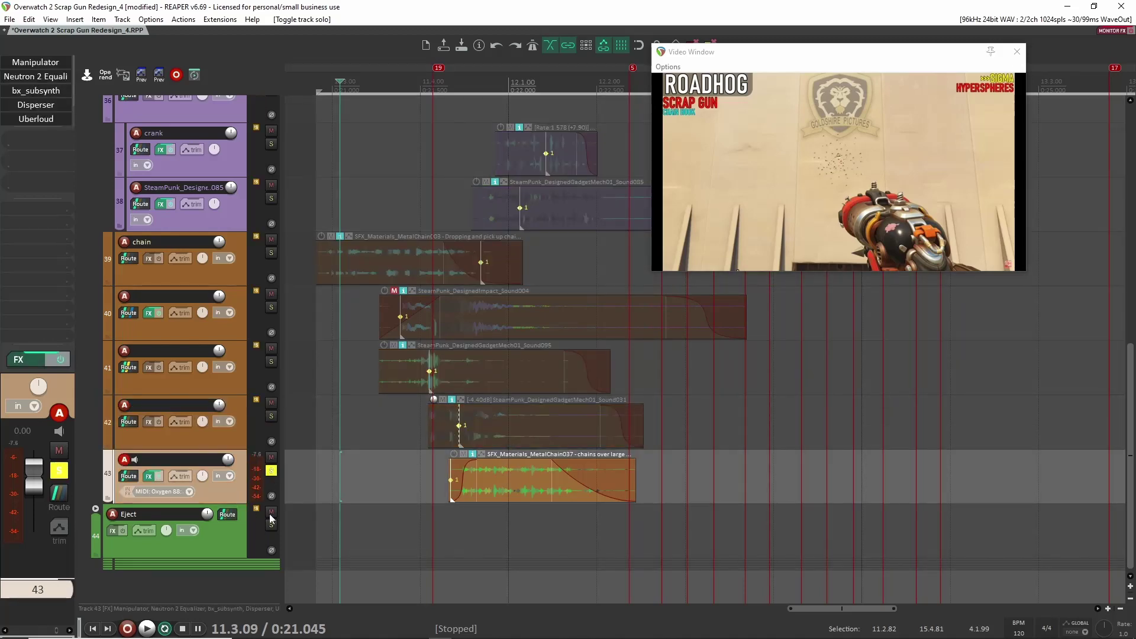
key(space)
key(space)
click(274, 467)
click(271, 458)
scroll(430, 343, down, 3)
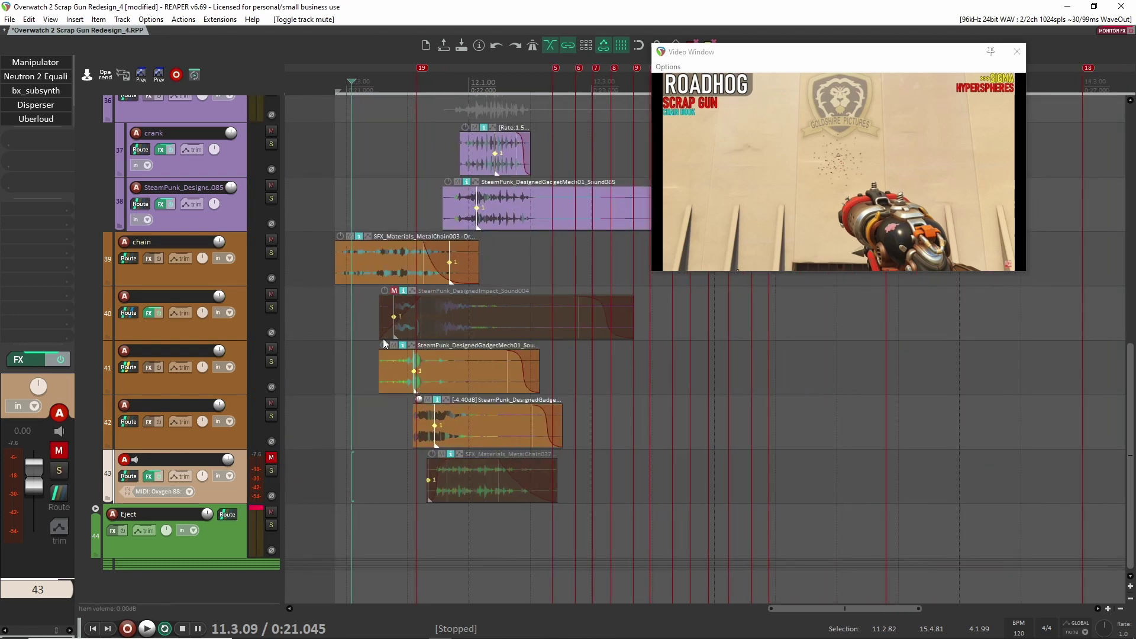
Play the reload from its start with the MetalChain037 layer on track 43 muted.
scroll(429, 343, up, 2)
scroll(429, 343, down, 1)
click(351, 305)
key(space)
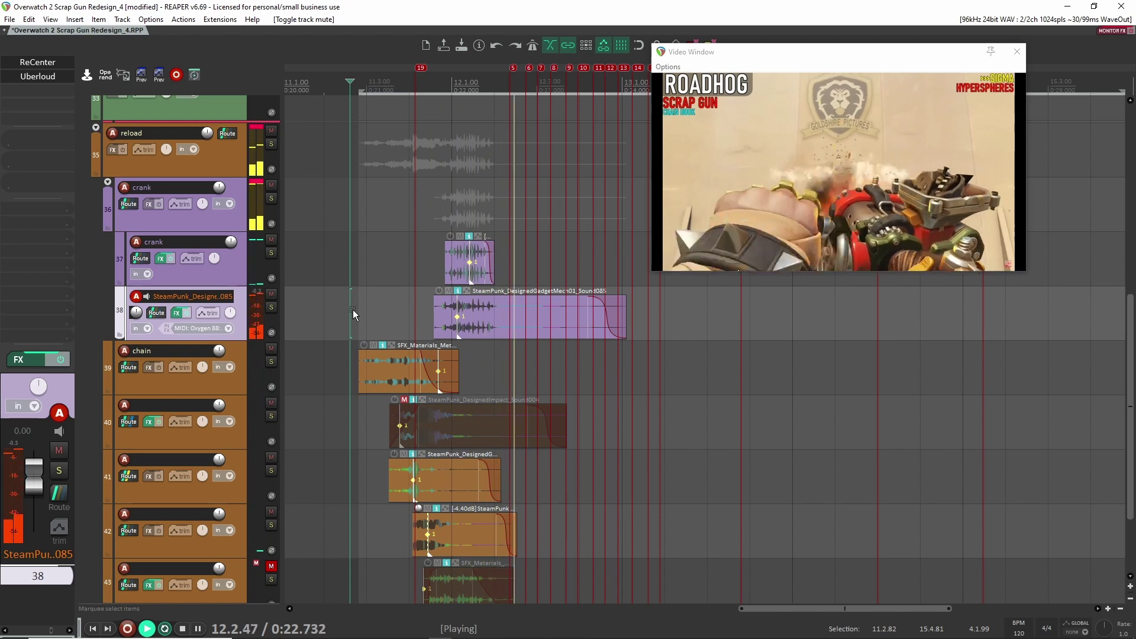
key(space)
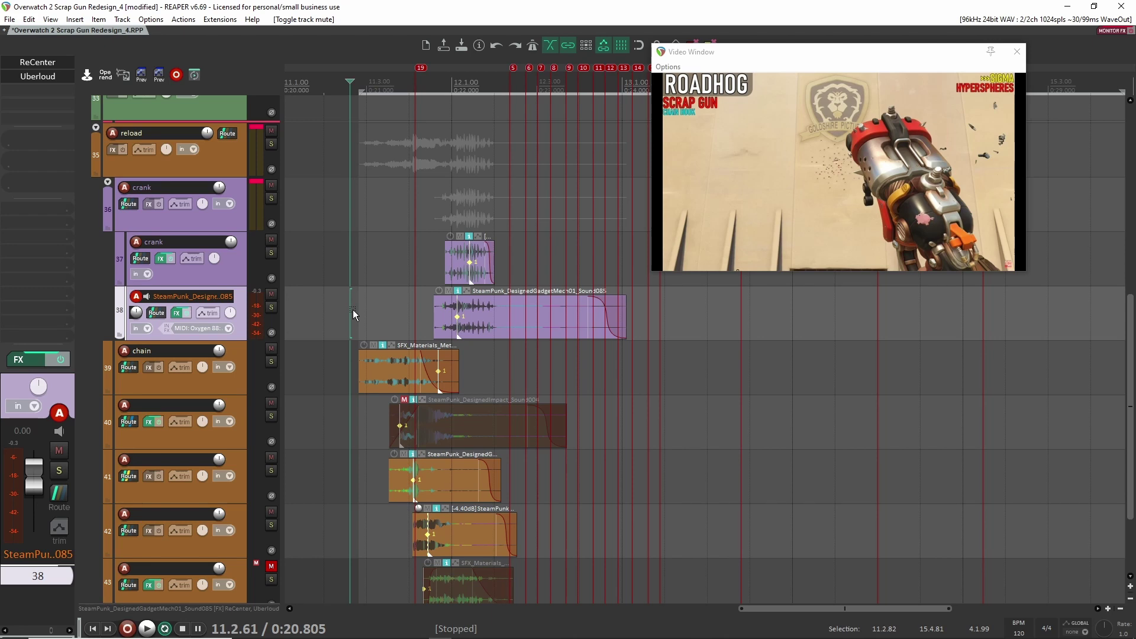
Unmute and solo the SFX_Materials_MetalChain037 layer on track 43, play it from just before its item, and clear the solo.
scroll(398, 293, down, 2)
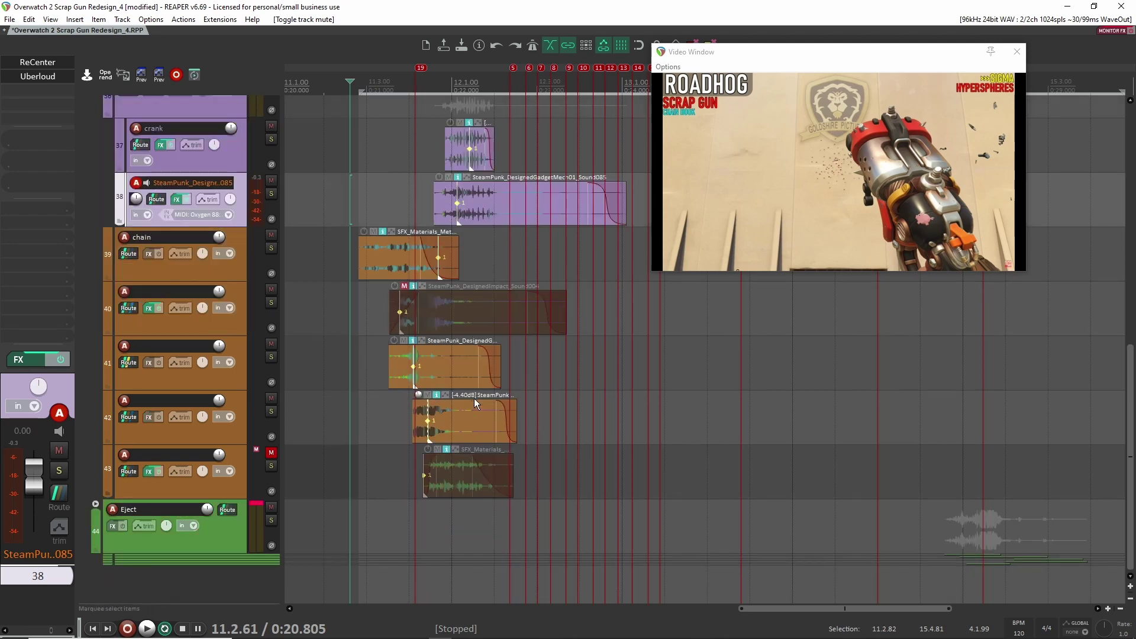
click(271, 466)
click(417, 471)
scroll(414, 467, up, 3)
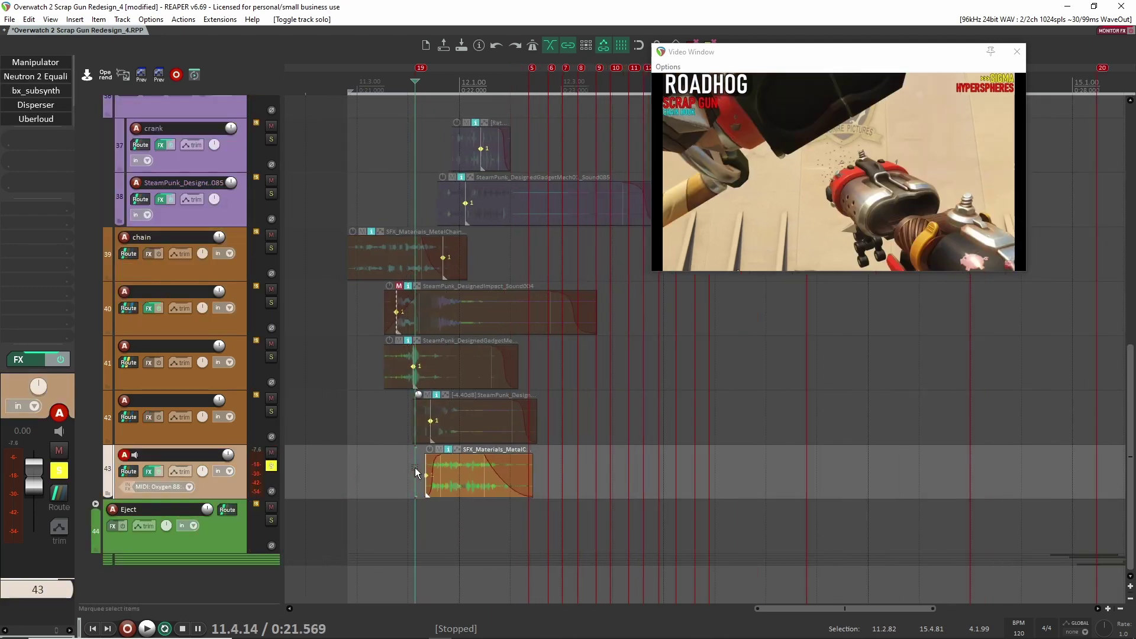
scroll(438, 450, up, 2)
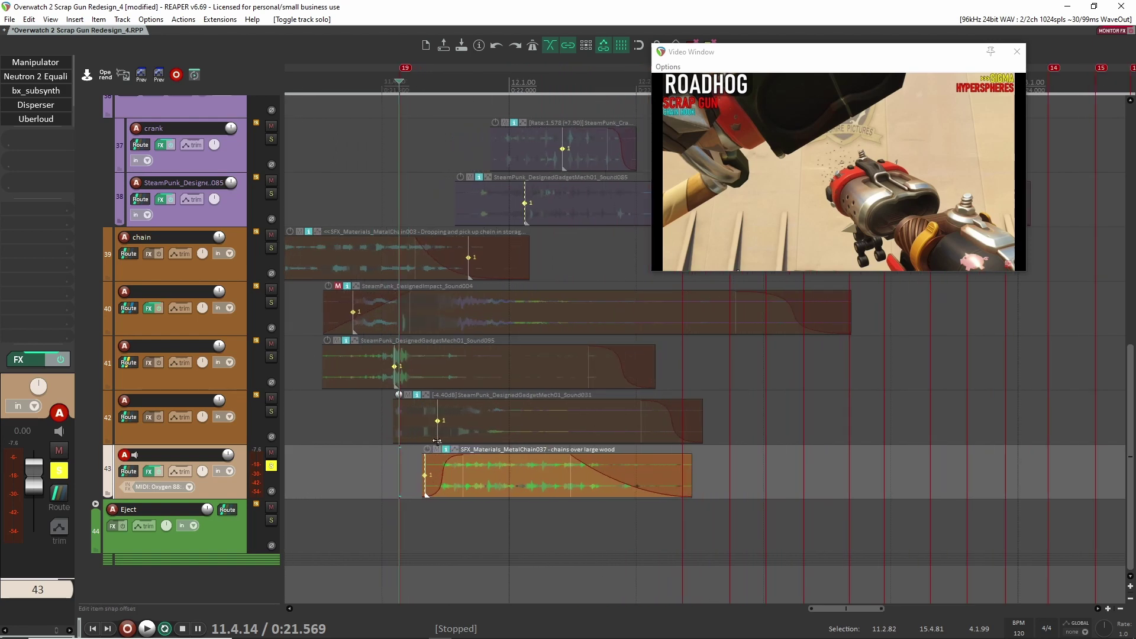
key(space)
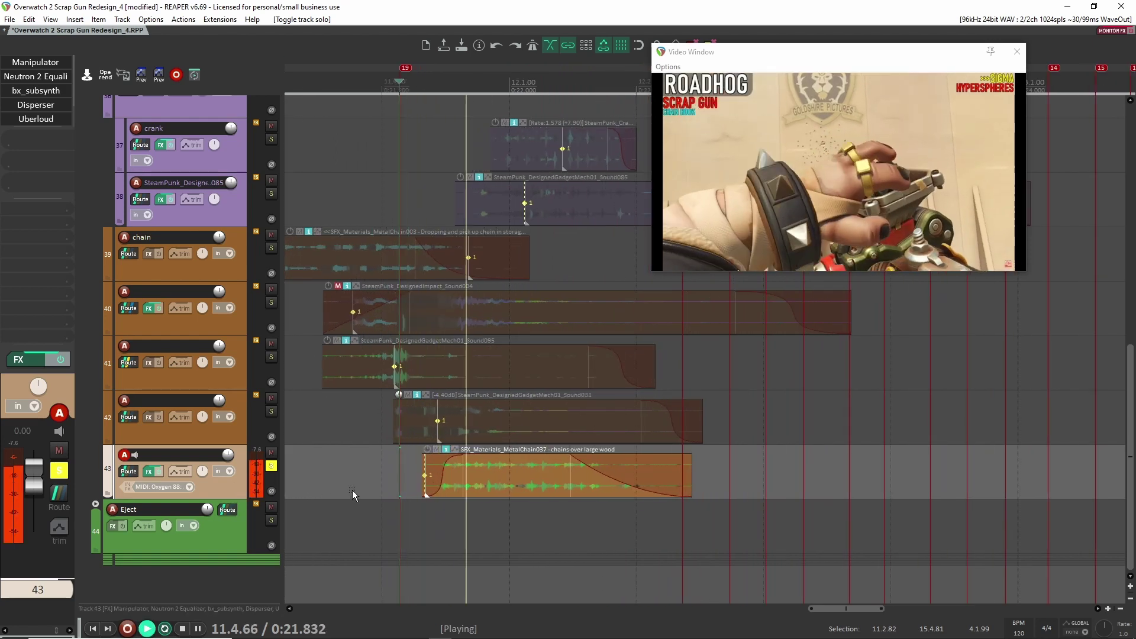
key(space)
click(271, 466)
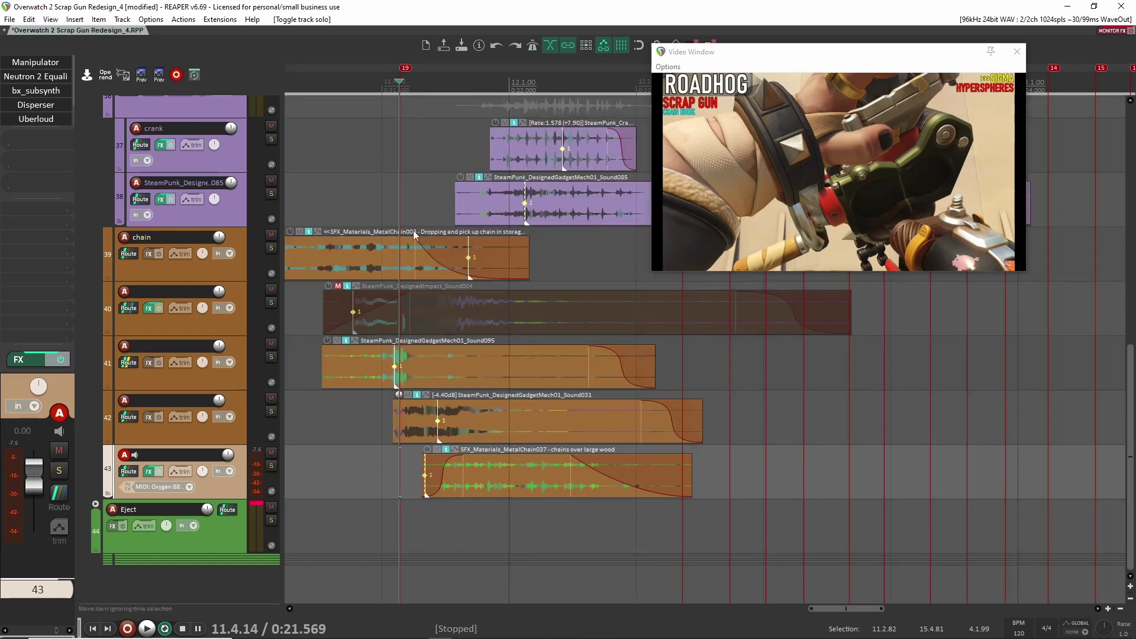
Solo the crank folder on track 36, play its layers, and clear the solo.
scroll(279, 154, up, 2)
click(271, 193)
key(space)
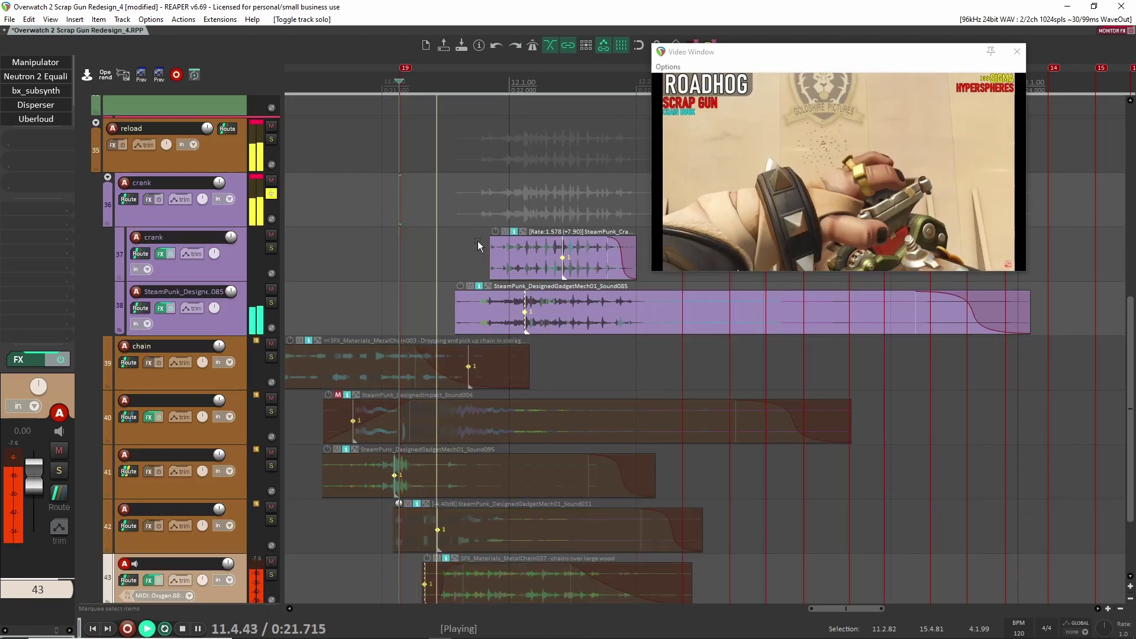
key(space)
click(271, 194)
Solo the MetalChain037 layer on track 43 again and play it with its effects active.
scroll(281, 331, down, 2)
click(271, 466)
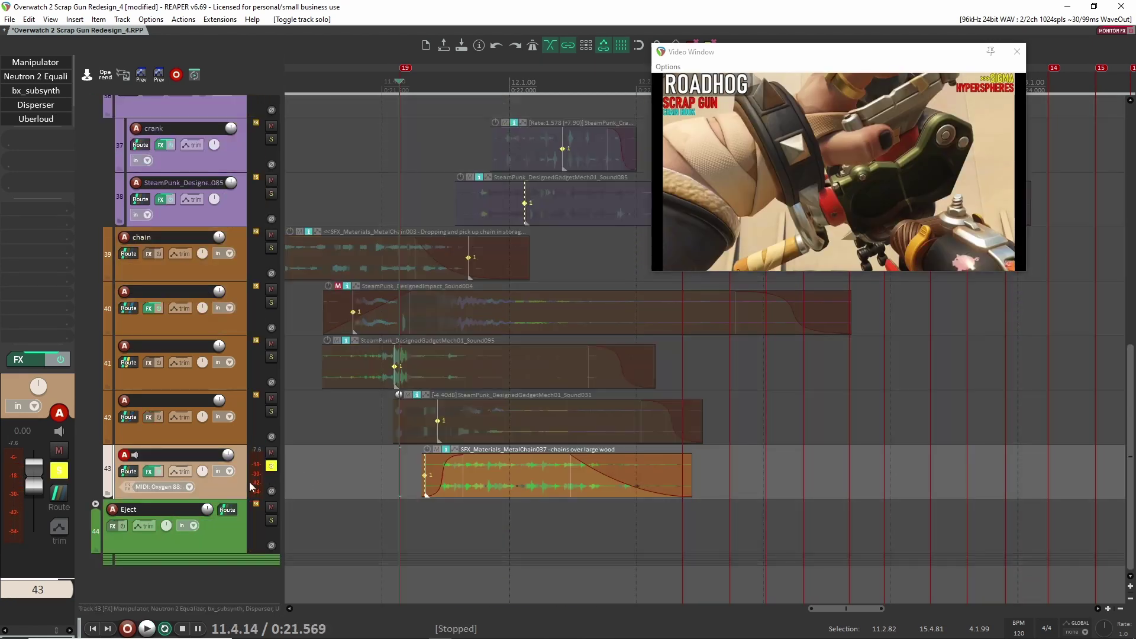
key(space)
key(space)
Bypass all effects on track 43, from Manipulator through ReCenter, and play the dry chain sound.
drag(36, 119, 53, 73)
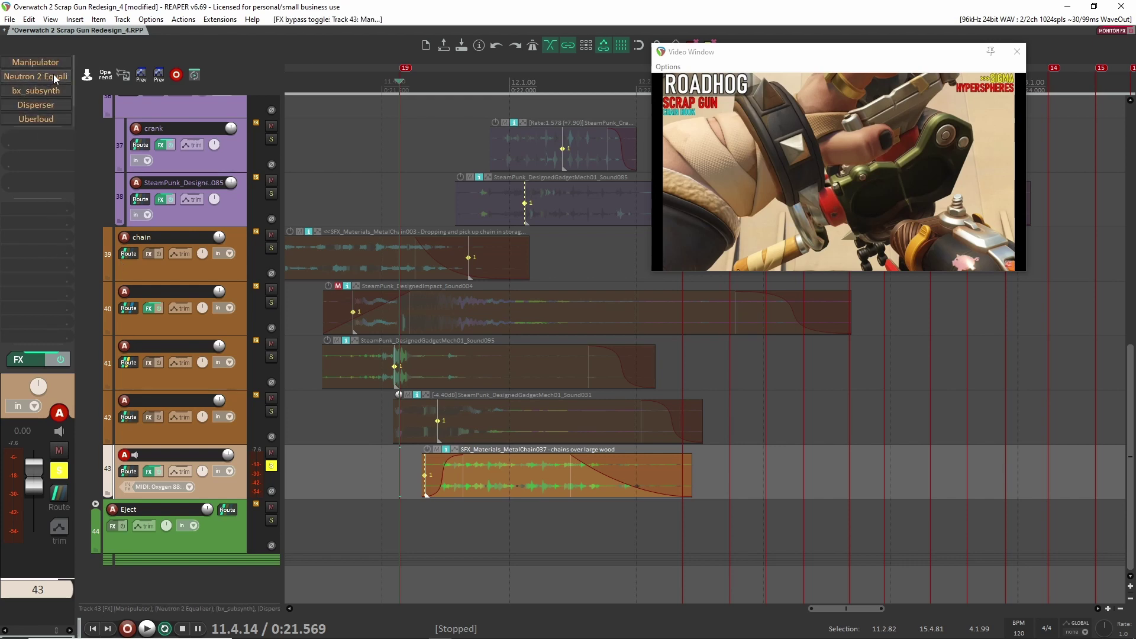
scroll(39, 81, down, 1)
scroll(39, 122, up, 1)
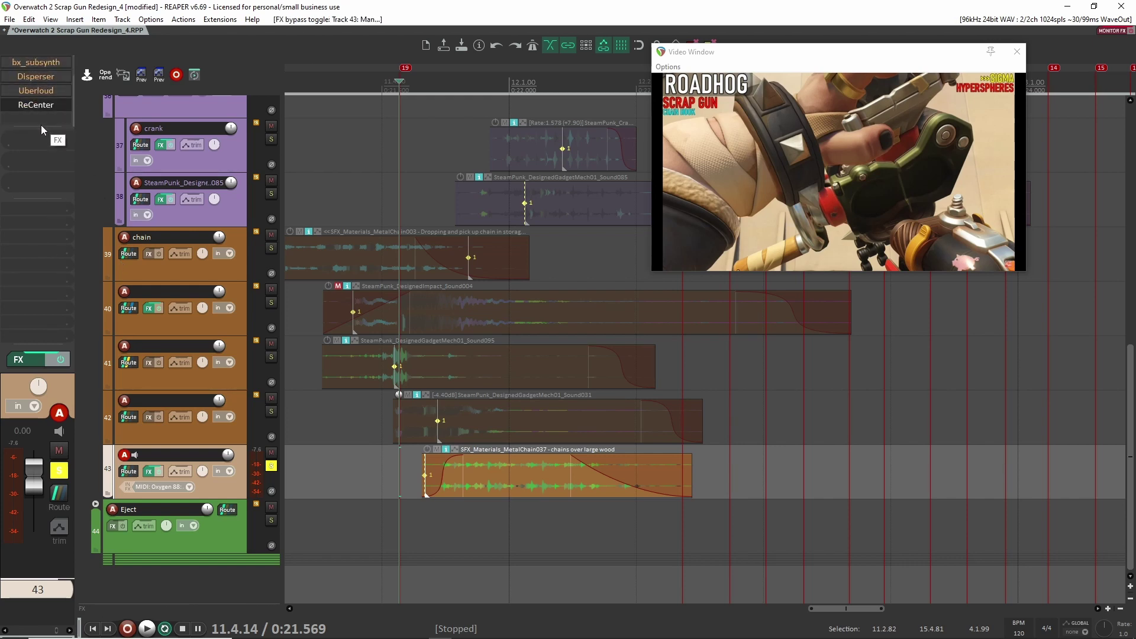
click(40, 125)
key(space)
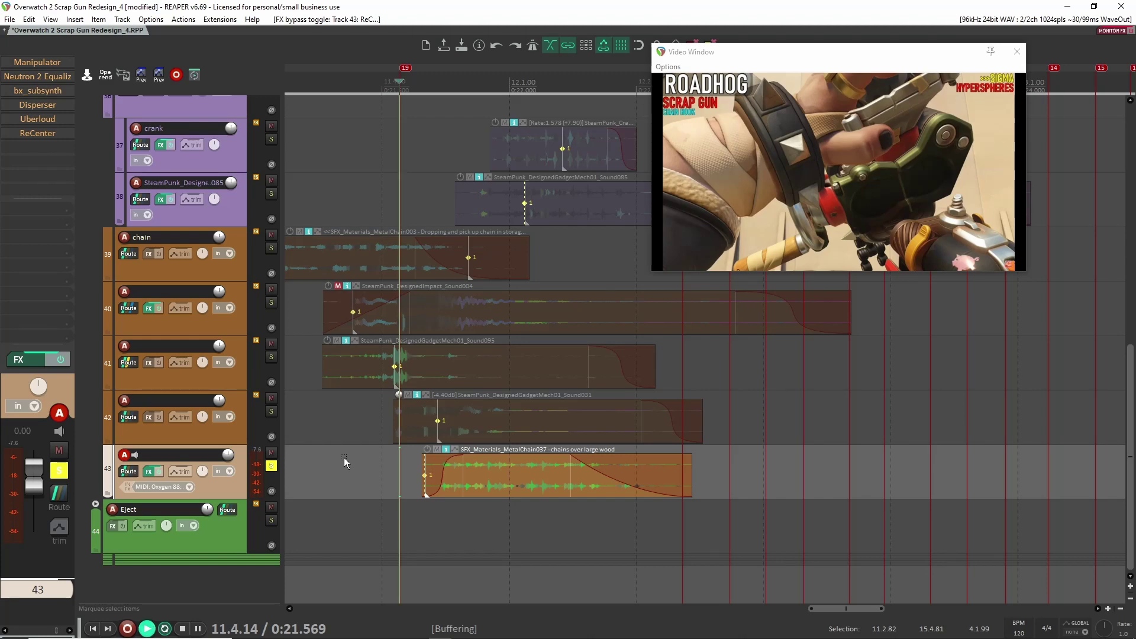
key(space)
key(space)
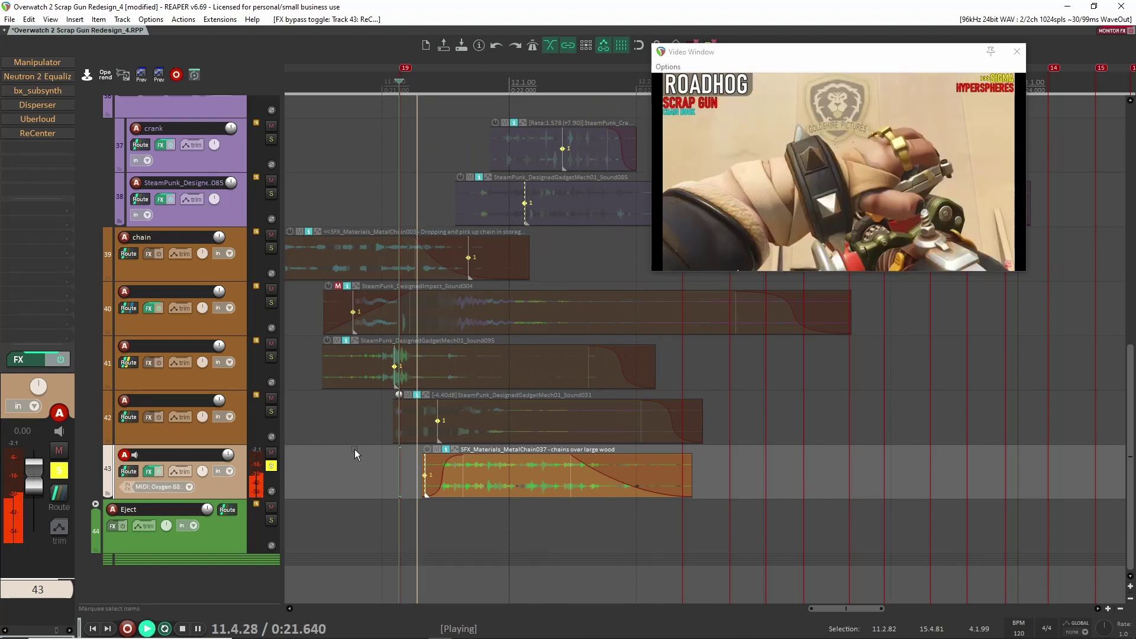
key(space)
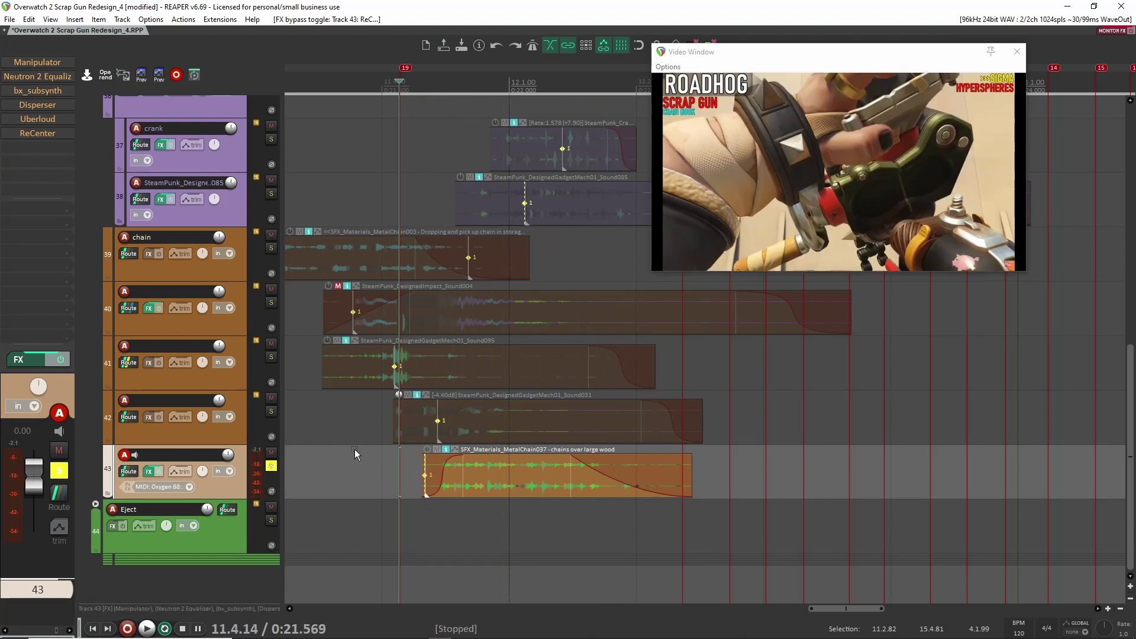
Re-enable Manipulator on track 43, show its settings, and play the chain layer through it.
click(37, 62)
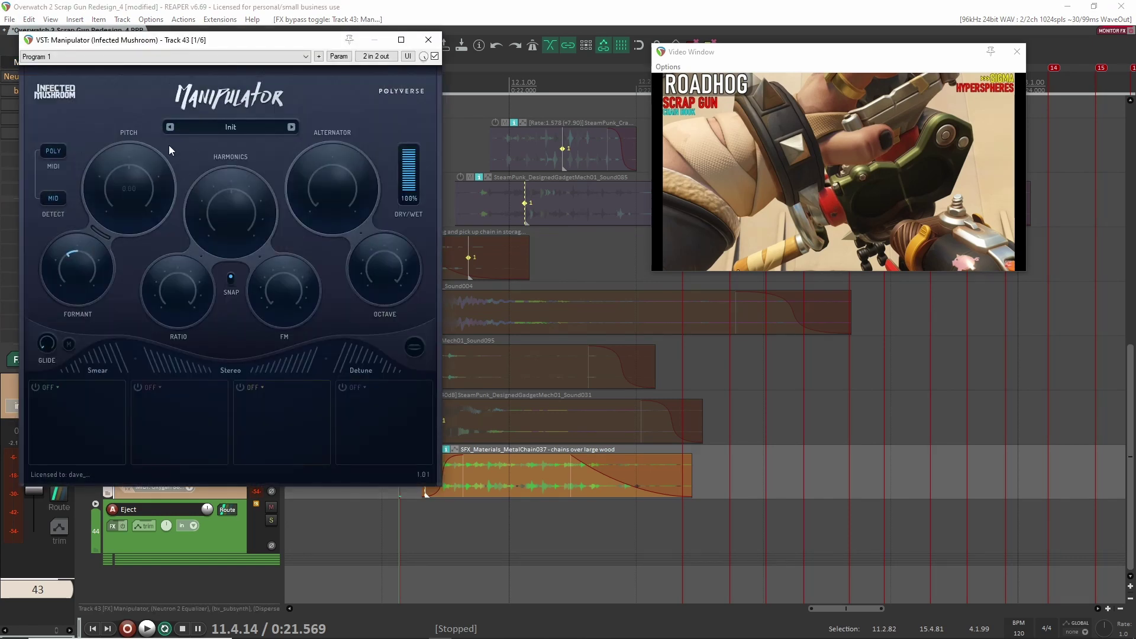
key(space)
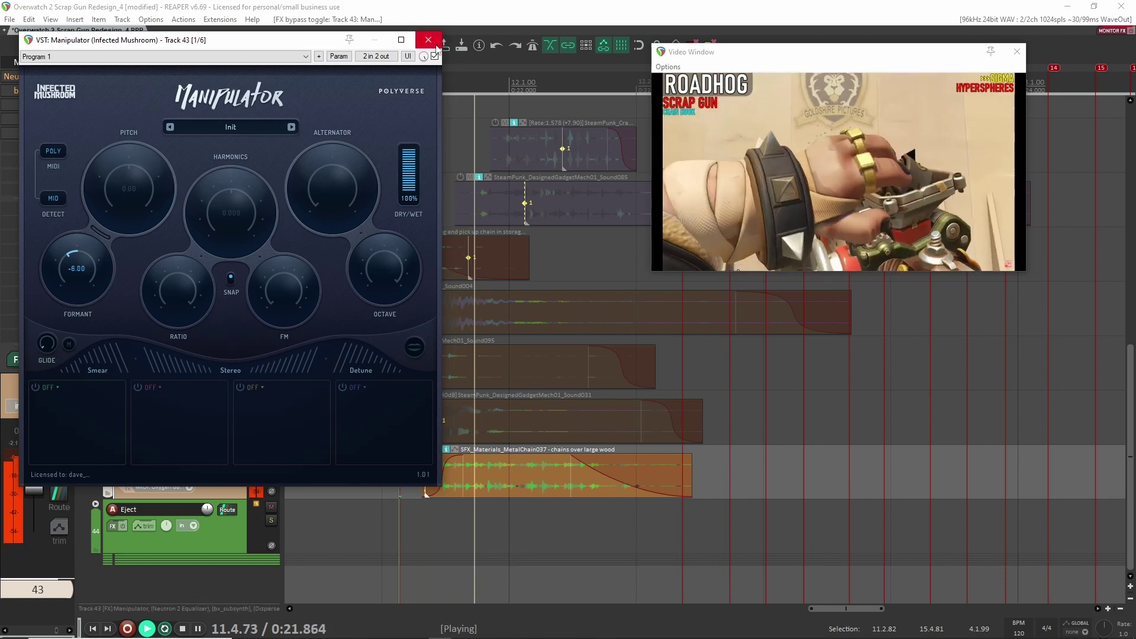
key(space)
Re-enable Neutron 2 Equalizer on track 43, play the layer with its settings open, and close the plugin window.
click(49, 68)
click(49, 75)
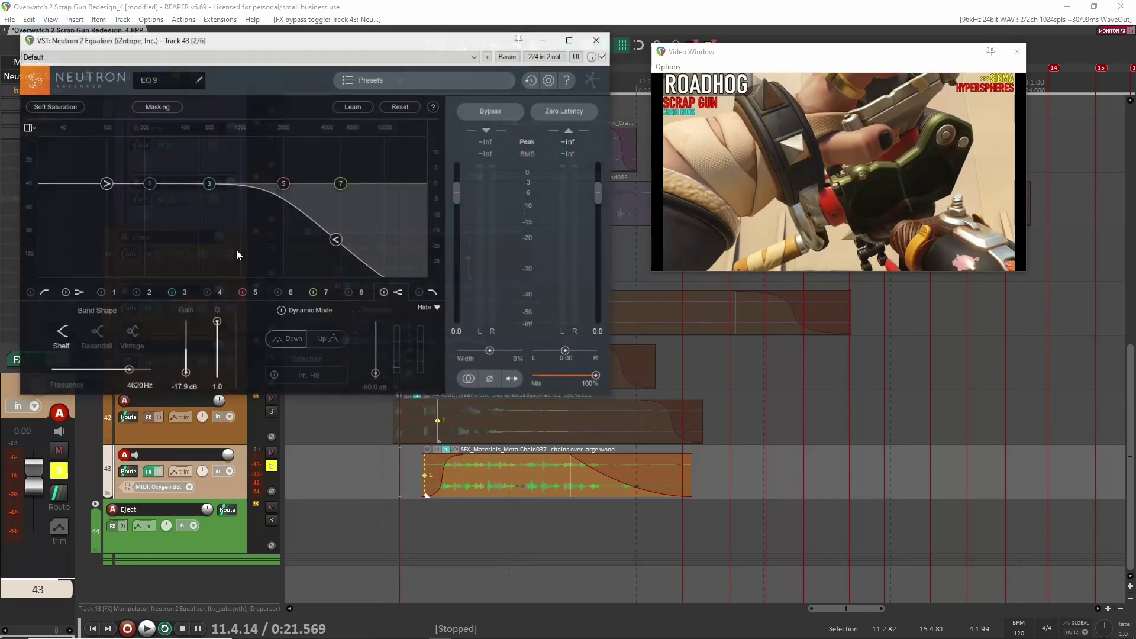
key(space)
key(space)
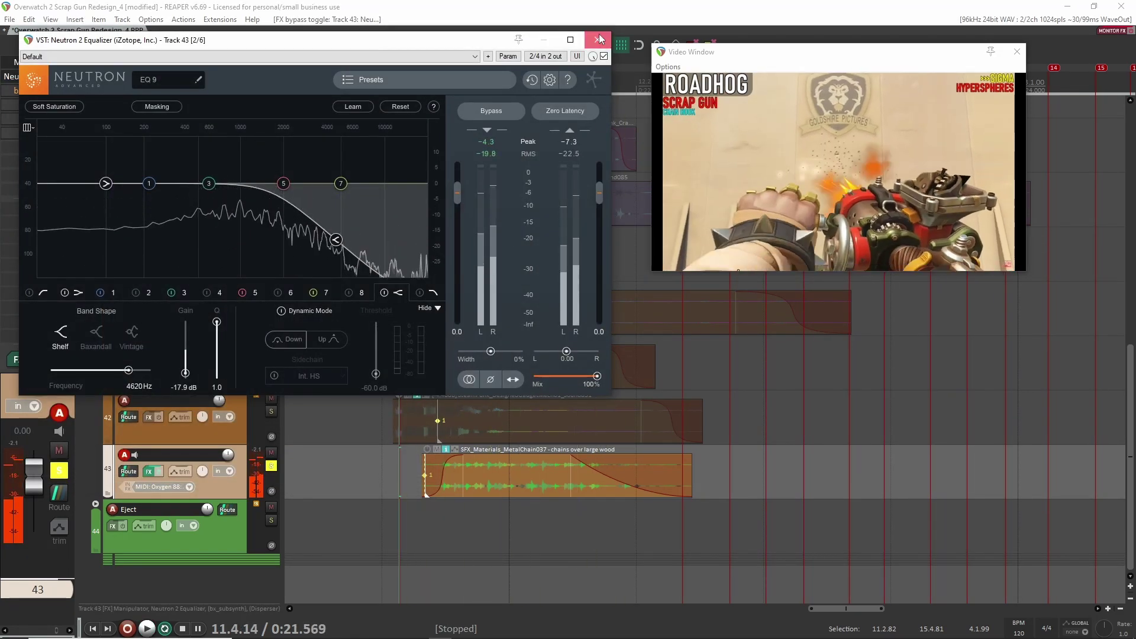
click(598, 39)
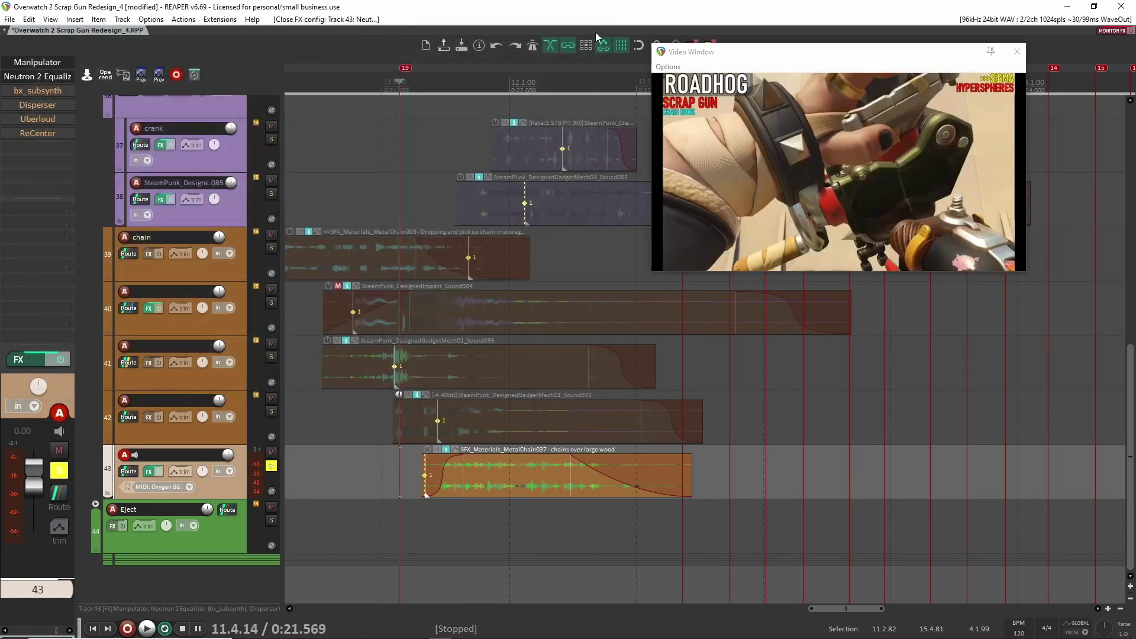
Re-enable bx_subsynth on track 43, play the layer with its settings open, and close the plugin window.
shift+click(38, 91)
click(37, 92)
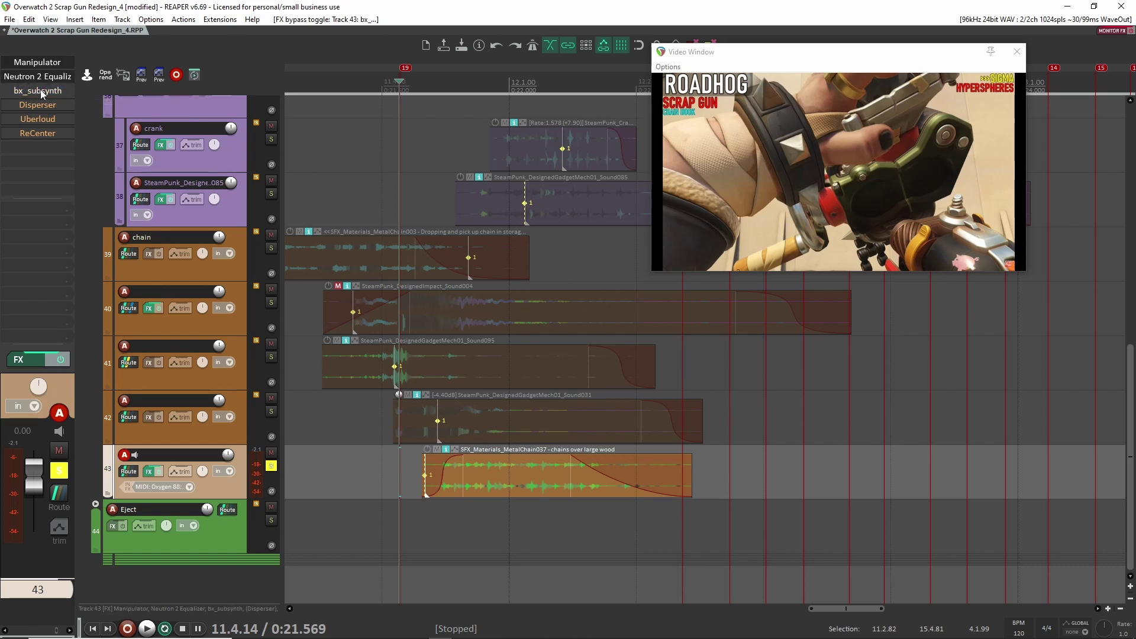
key(space)
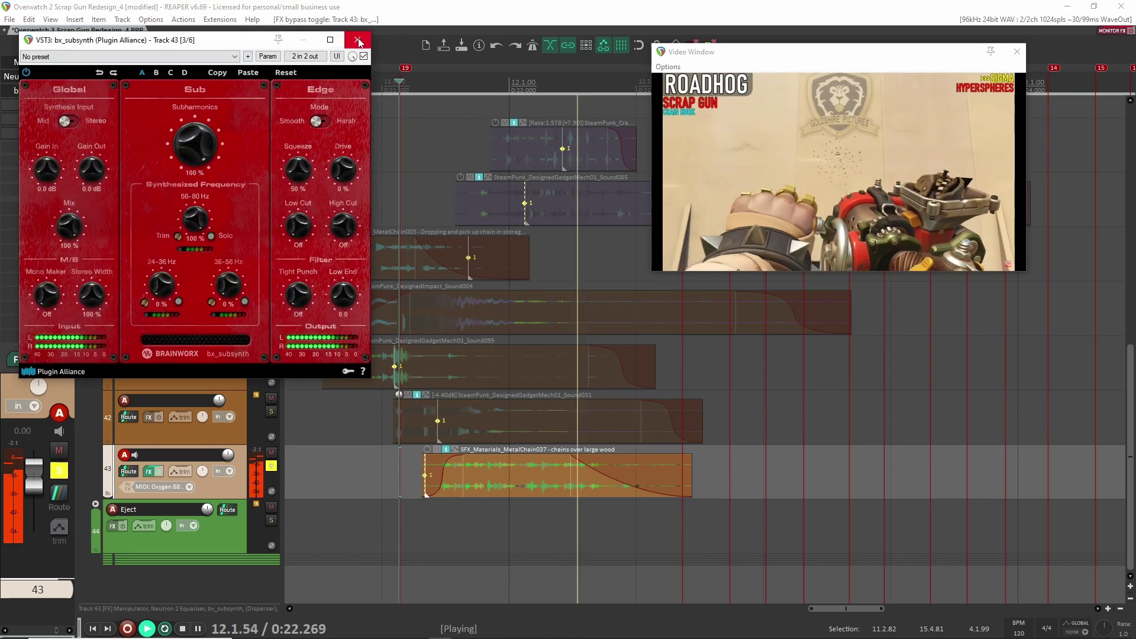
key(space)
click(357, 40)
Re-enable Disperser on track 43, play the layer twice with its settings open, and close the plugin window.
shift+click(33, 103)
click(36, 104)
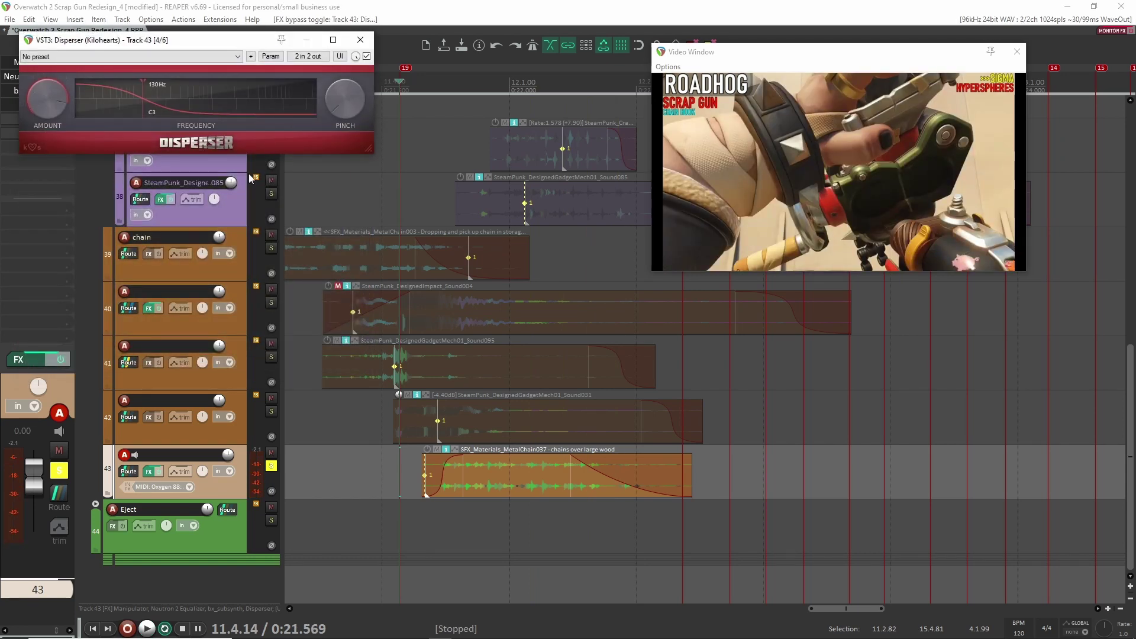
key(space)
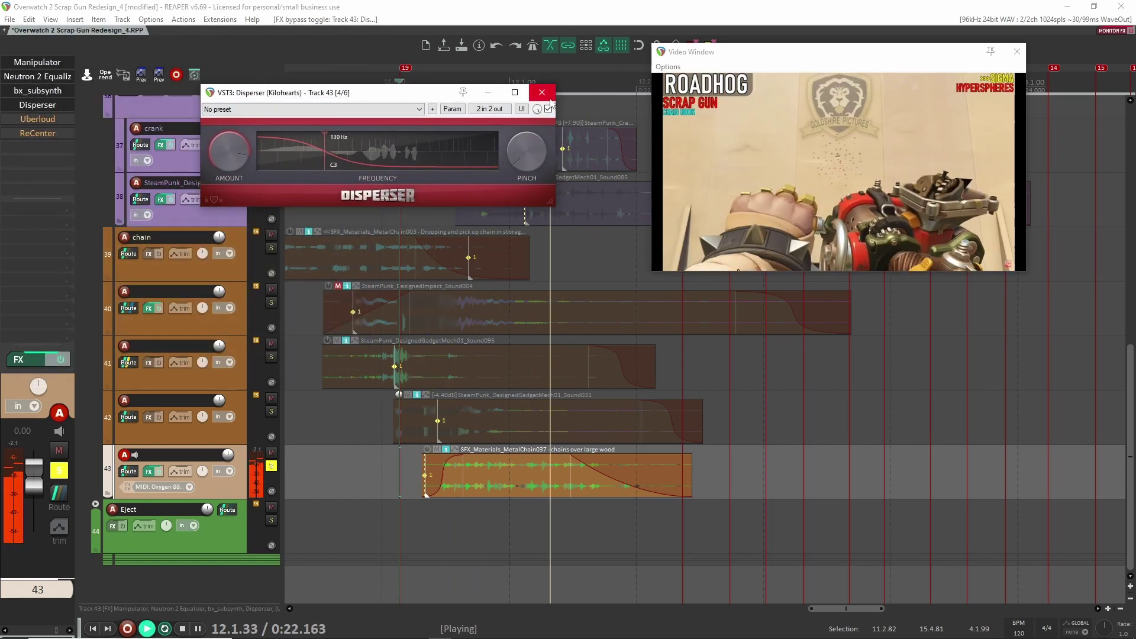
key(space)
key(space)
key(space)
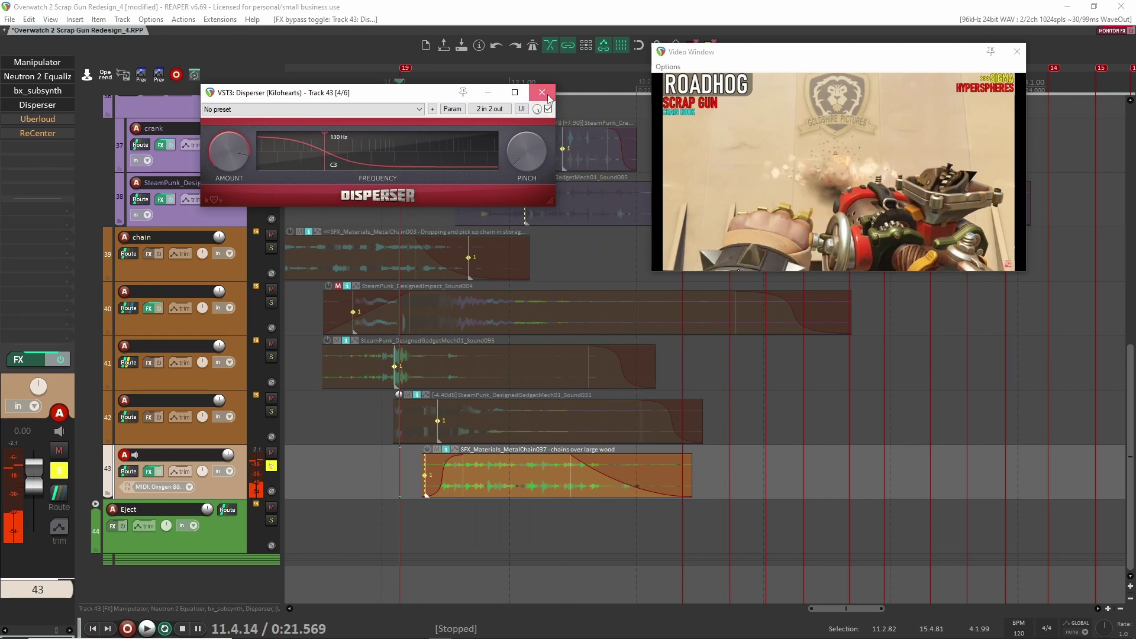
click(541, 93)
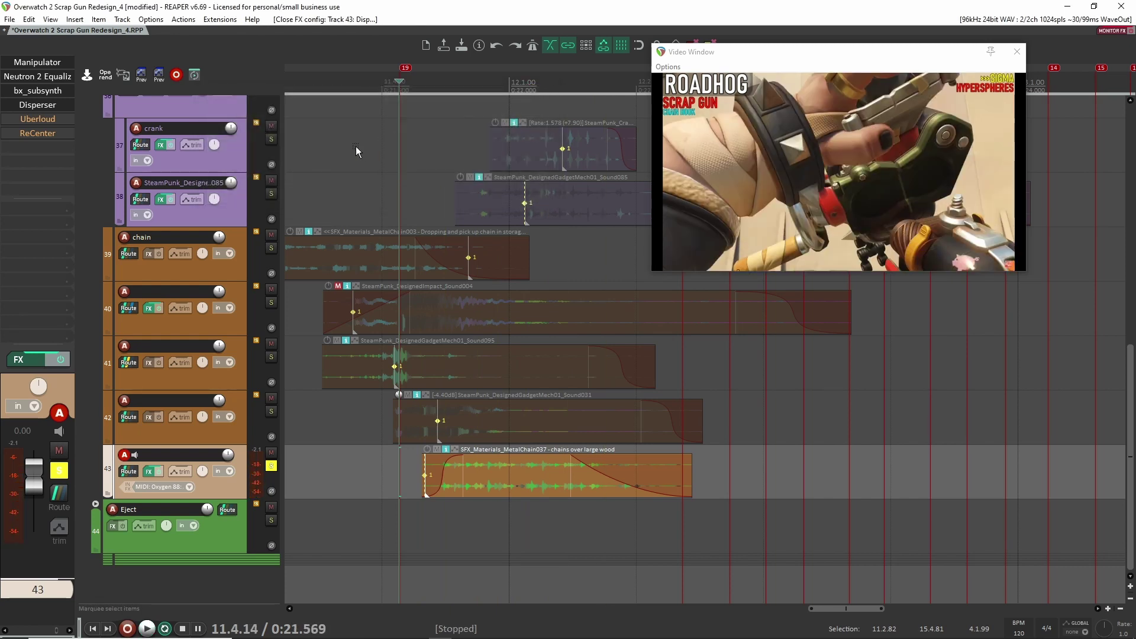
Re-enable Uberloud on track 43, play the layer with its settings open, and close the plugin window.
shift+click(43, 119)
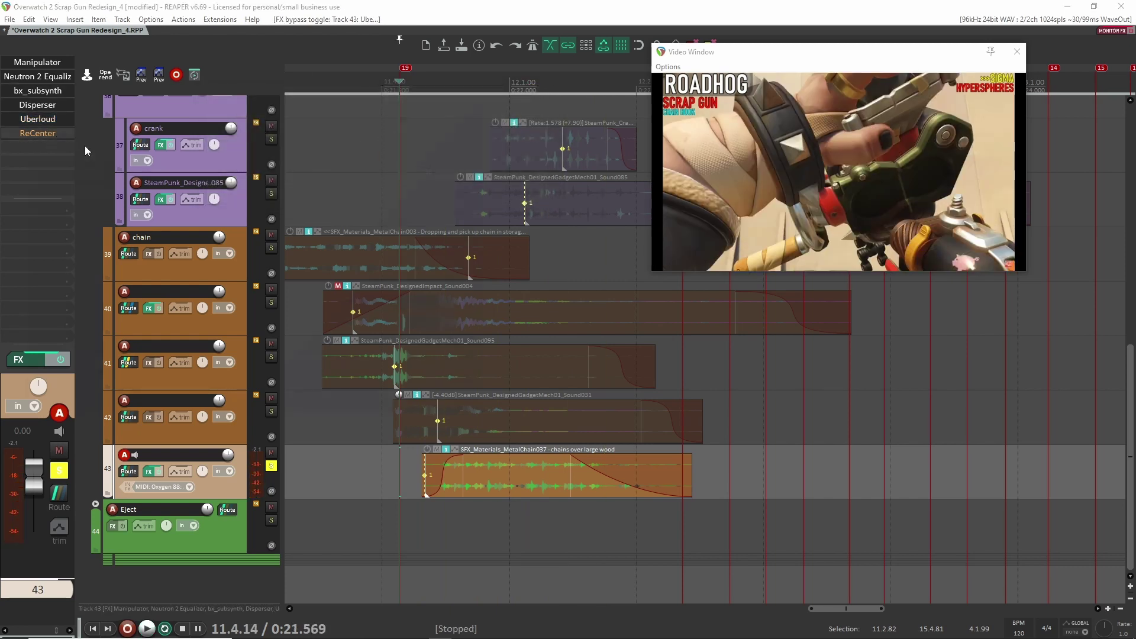
click(37, 119)
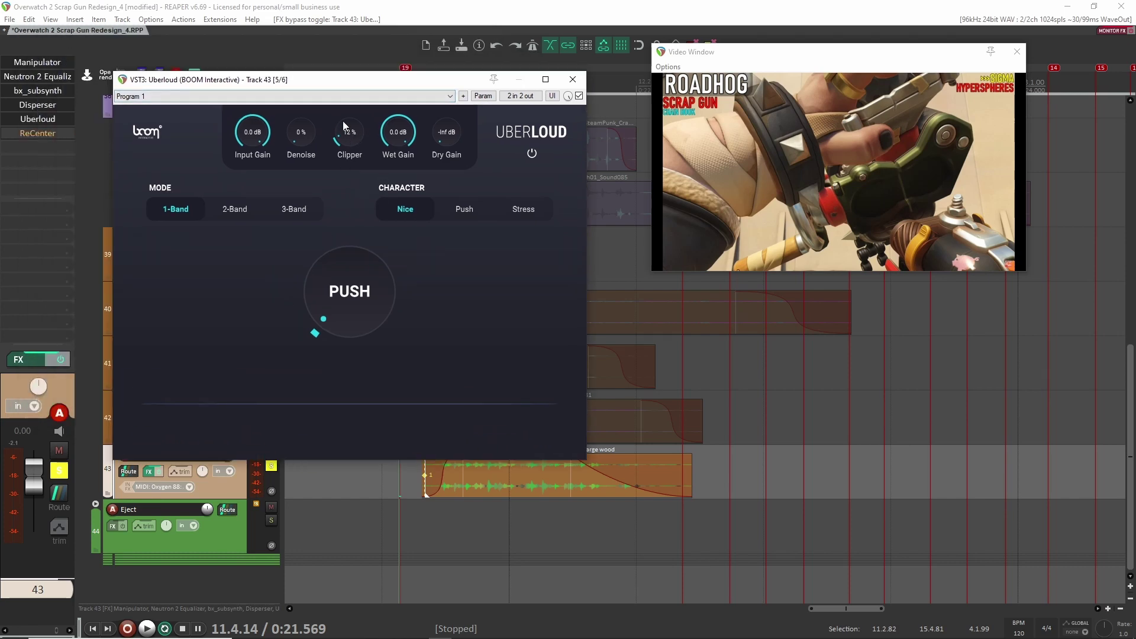
key(space)
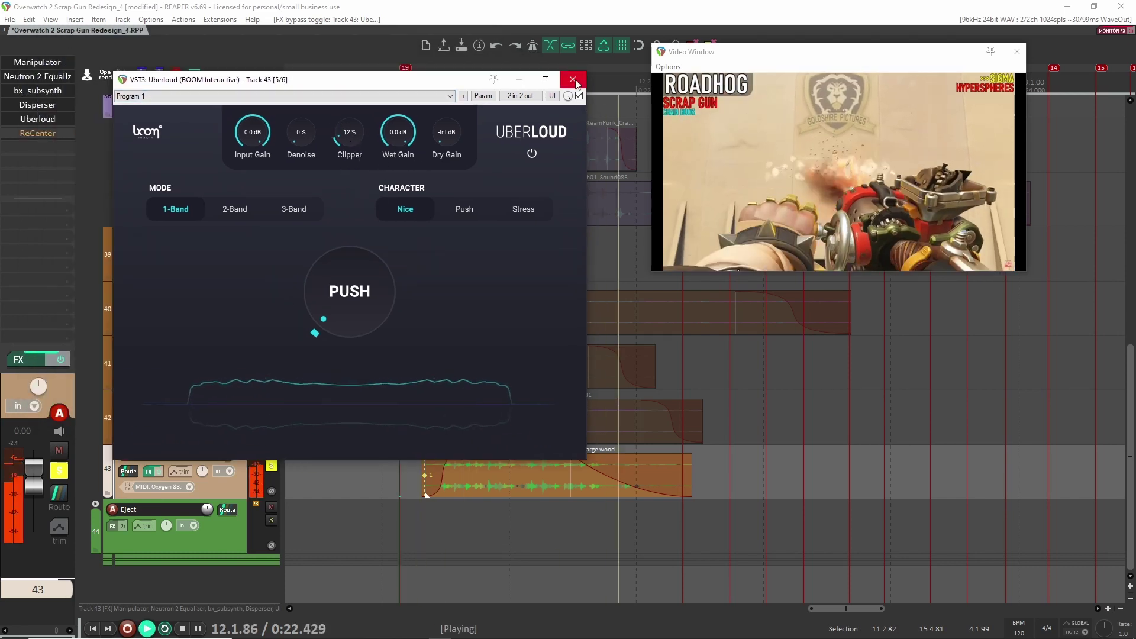
key(space)
click(38, 118)
Re-enable ReCenter on track 43, compare playback with it active and bypassed, and close its window with the effect active.
shift+click(38, 134)
click(37, 134)
key(space)
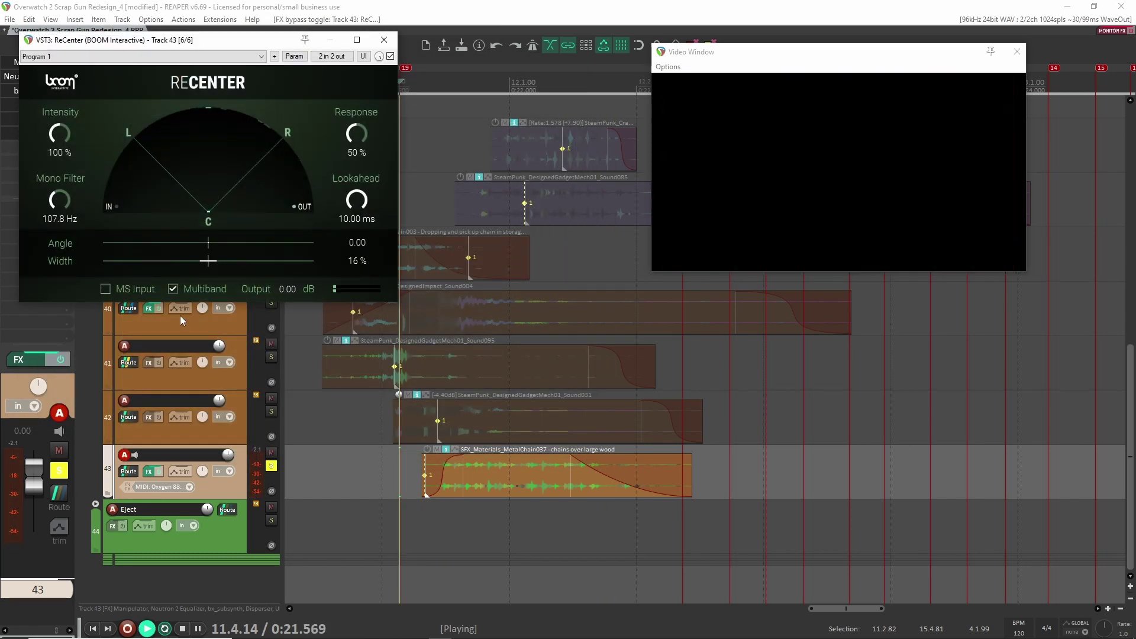
key(space)
click(390, 56)
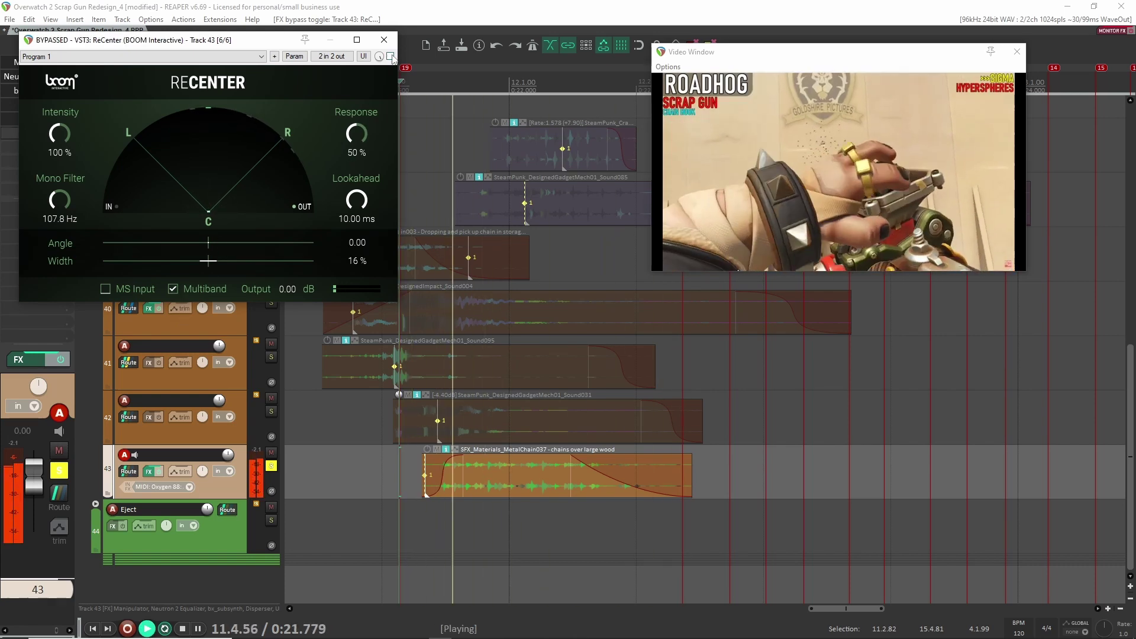
key(space)
click(384, 40)
key(space)
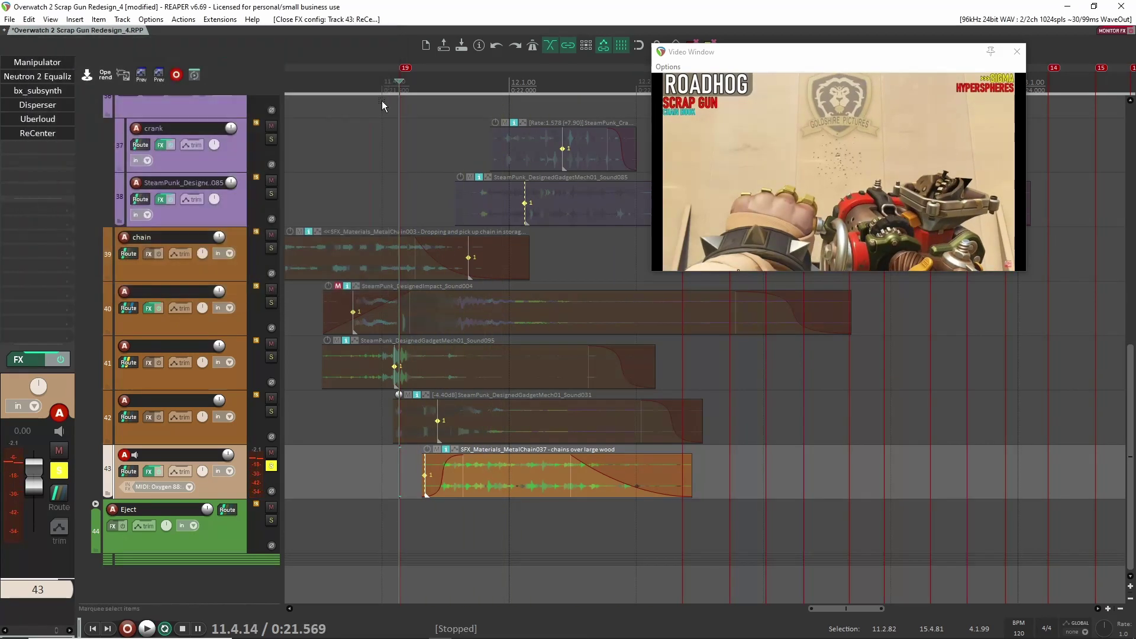
Clear the solo on track 43, solo the reload folder, and play the combined reload layers from their start.
click(272, 467)
scroll(286, 231, up, 4)
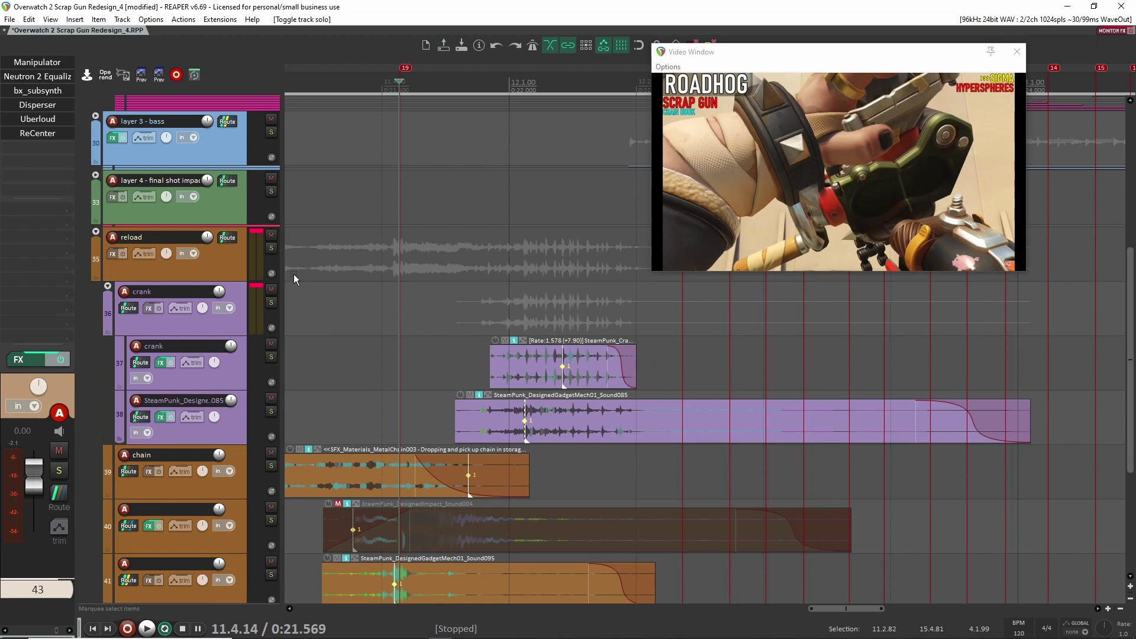
click(271, 248)
click(333, 318)
key(space)
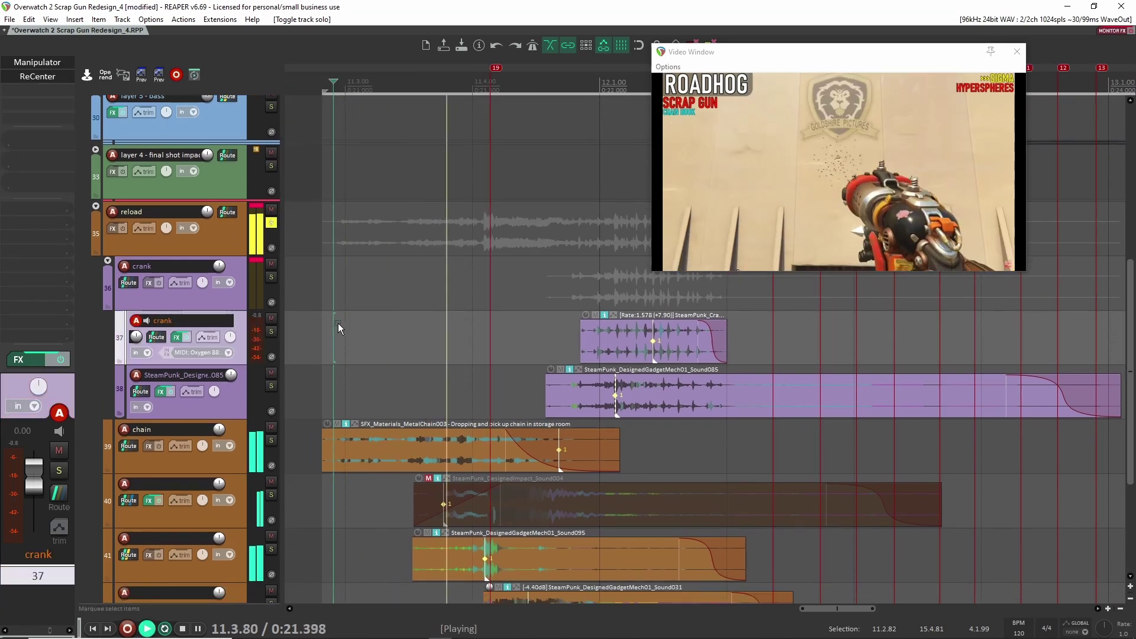
key(space)
Collapse the reload folder to hide its crank and chain tracks.
scroll(379, 305, down, 2)
scroll(611, 369, down, 5)
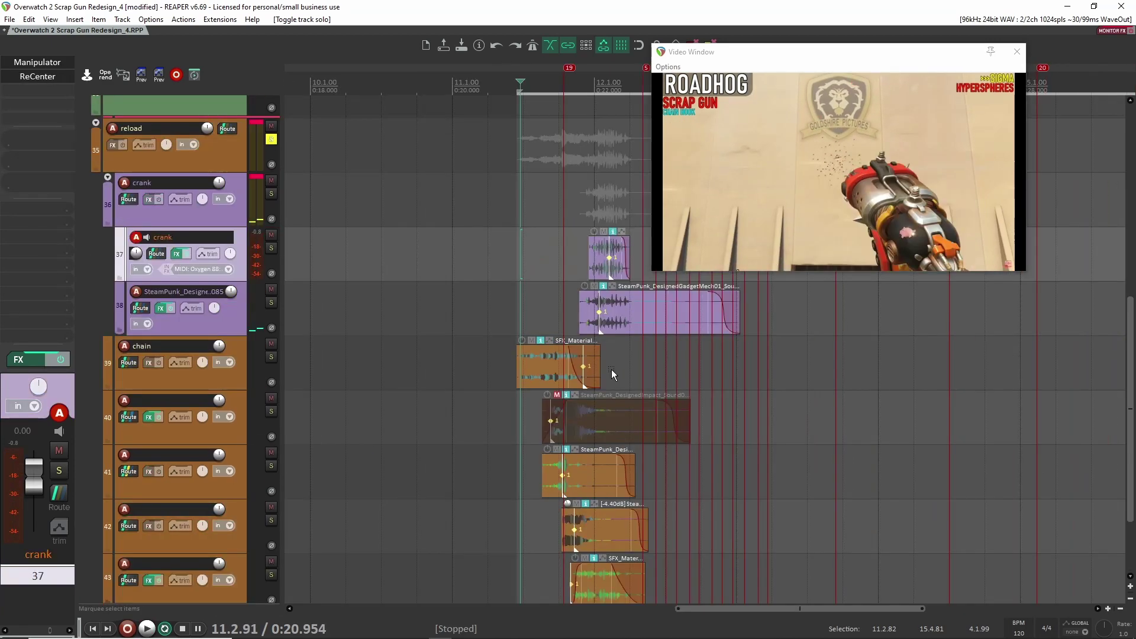
click(95, 123)
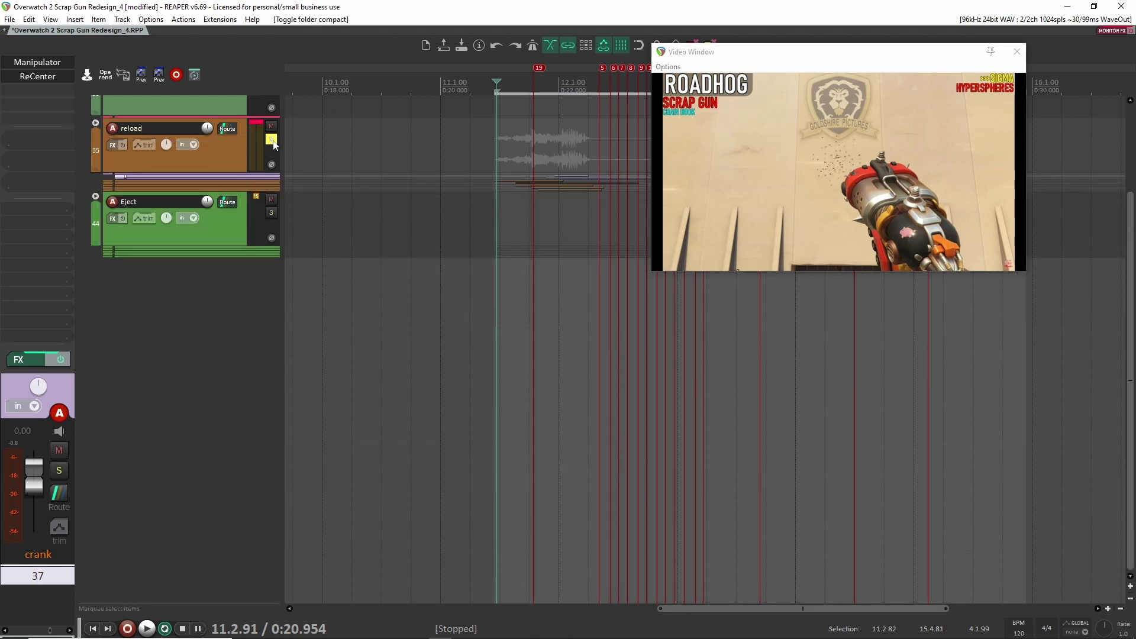
Expand the Shots folder and its layer 1 subfolder to show the individual shot tracks at the first shots.
scroll(595, 315, up, 4)
scroll(595, 315, right, 4)
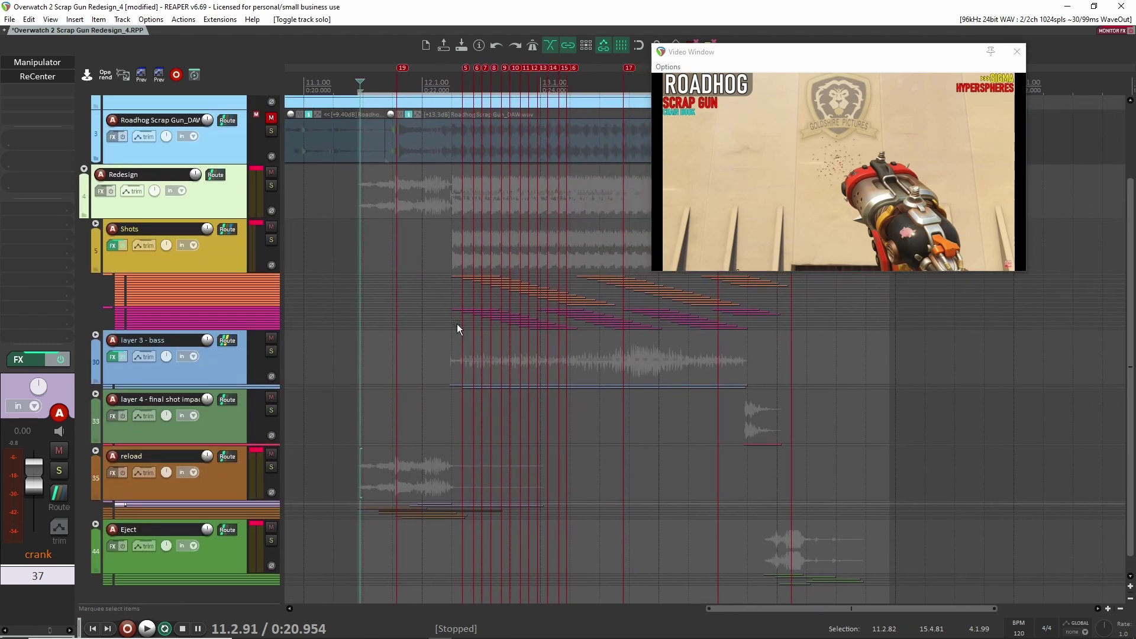
click(208, 250)
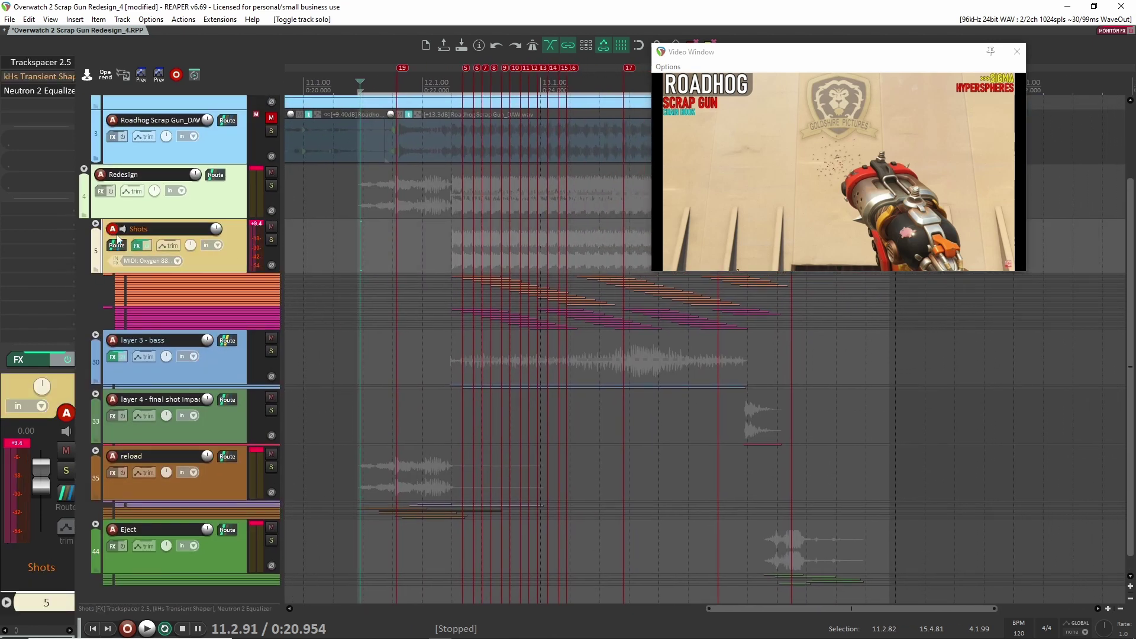
click(96, 224)
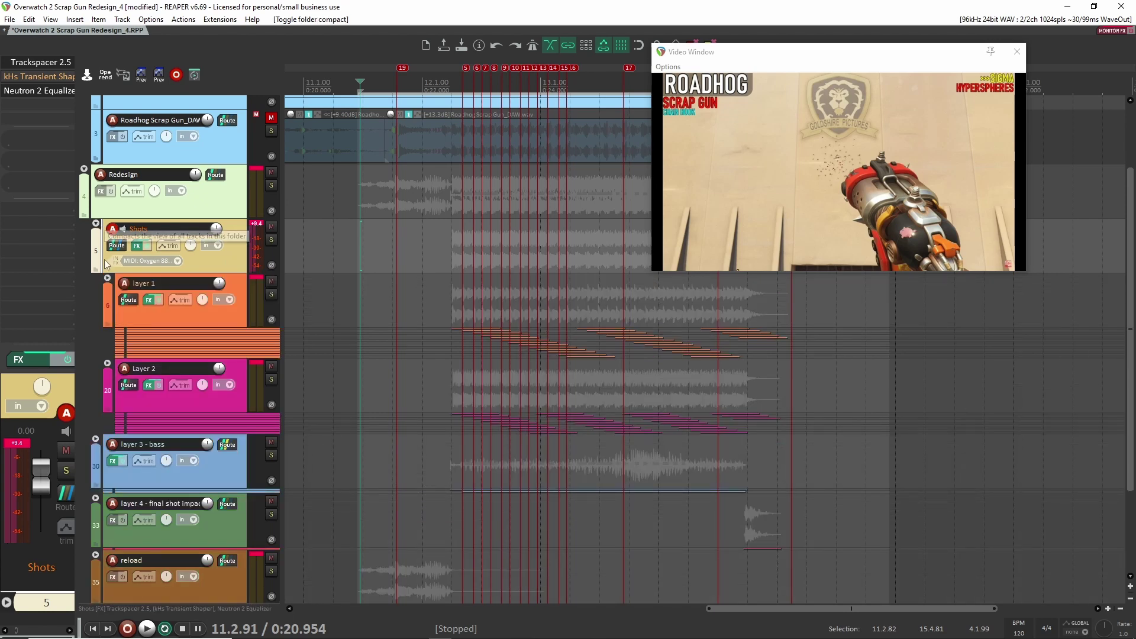
click(228, 205)
click(236, 267)
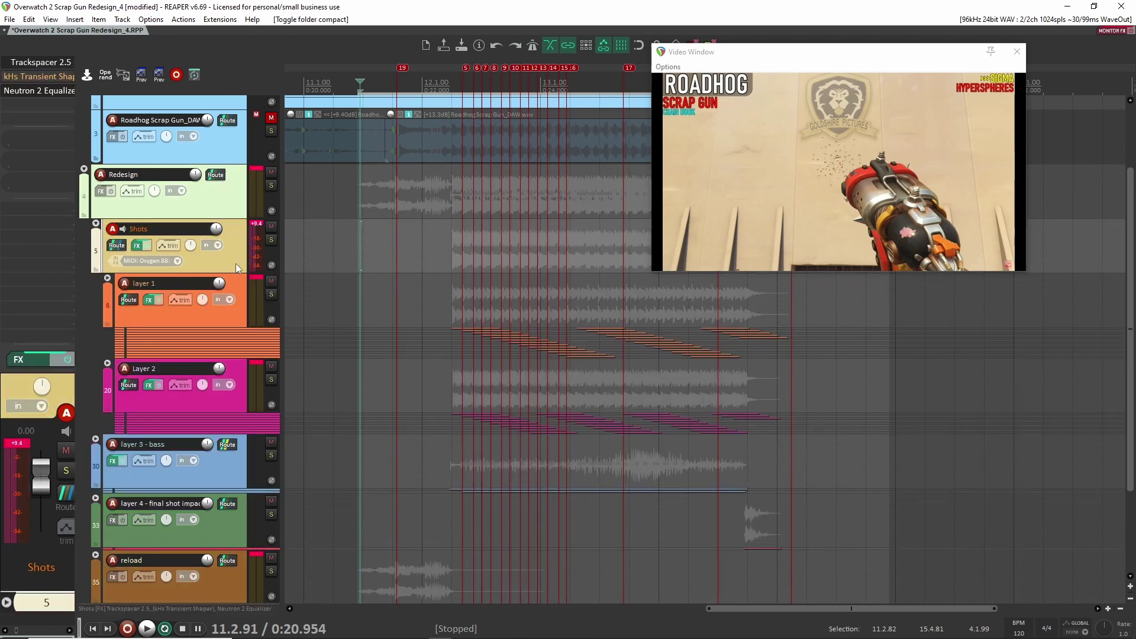
click(108, 278)
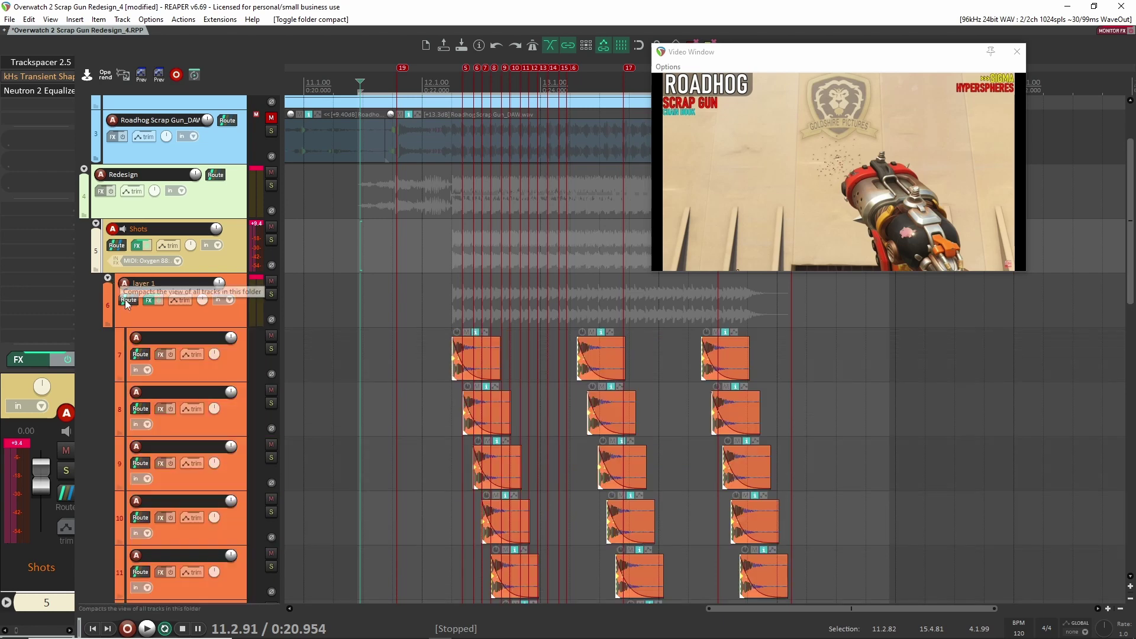
scroll(449, 361, up, 5)
scroll(446, 367, up, 3)
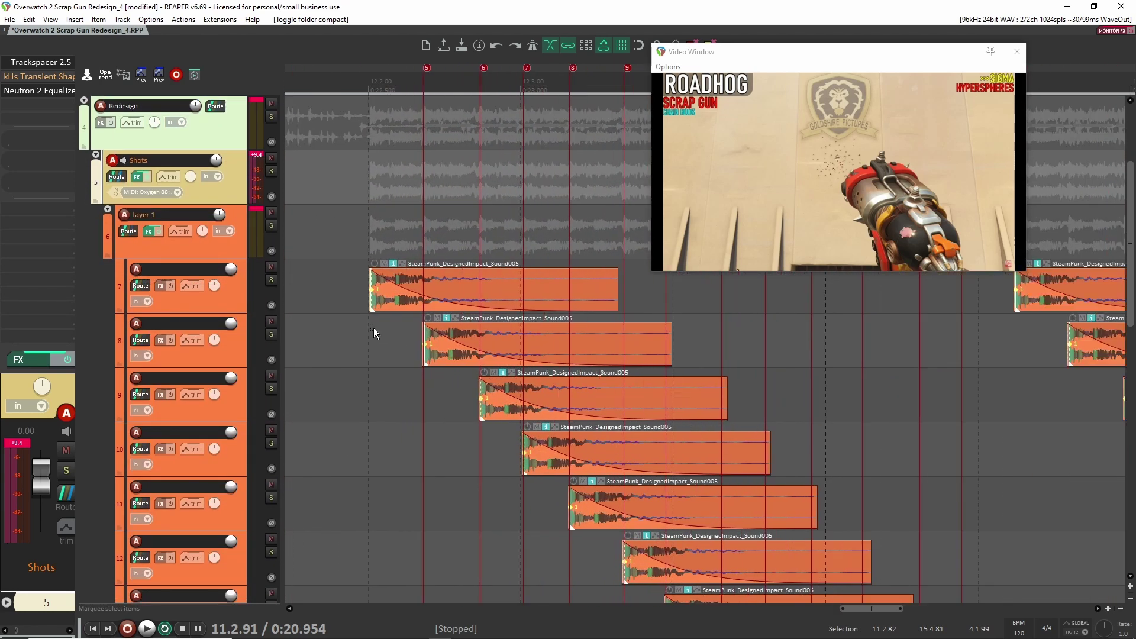
Toggle the bypass of Neutron 2 Equalizer on the Shots track, and switch kHs Transient Shaper on layer 1 off and back on.
click(236, 243)
click(217, 196)
shift+click(40, 91)
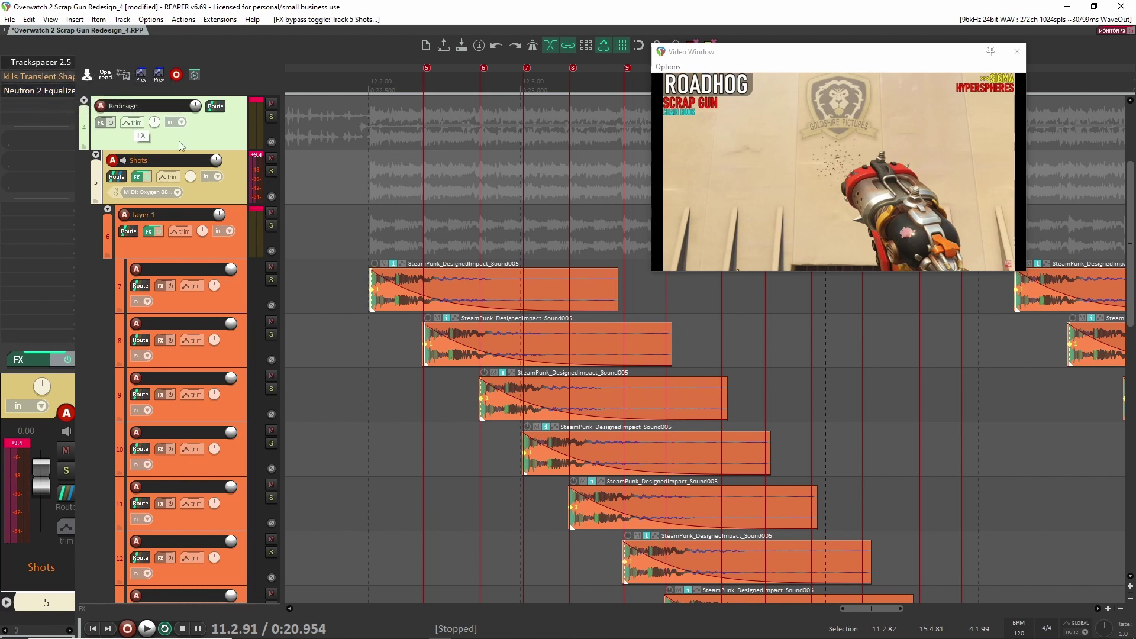
click(228, 258)
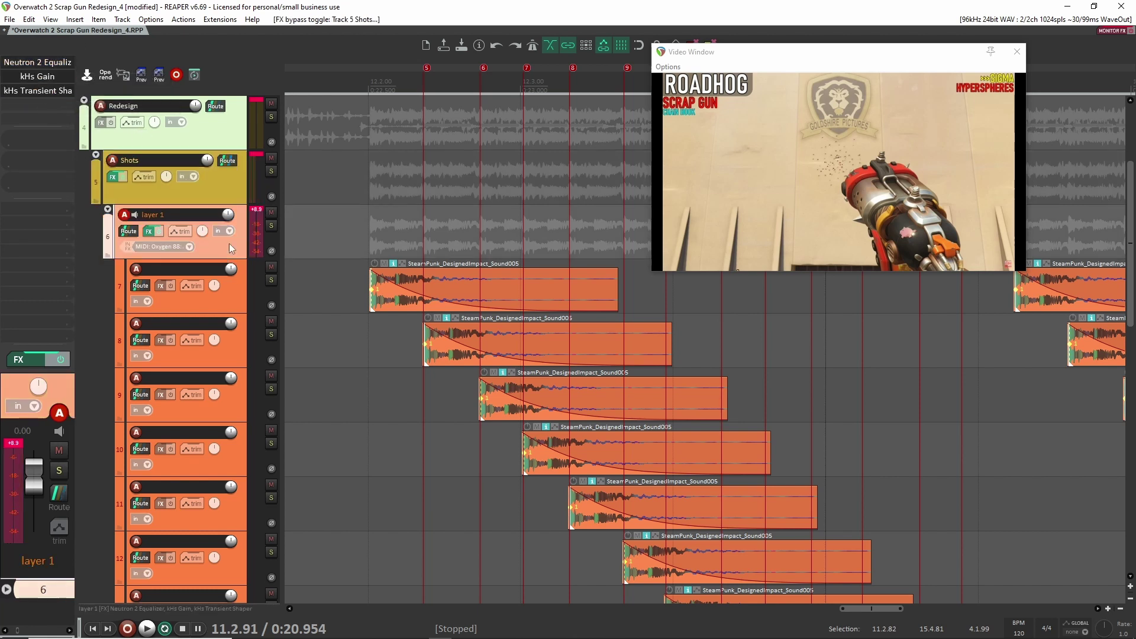
shift+click(39, 91)
shift+click(39, 90)
Solo the layer 1 folder and play it from just before the first shot through the final shots.
click(271, 225)
scroll(397, 253, down, 1)
scroll(445, 240, down, 3)
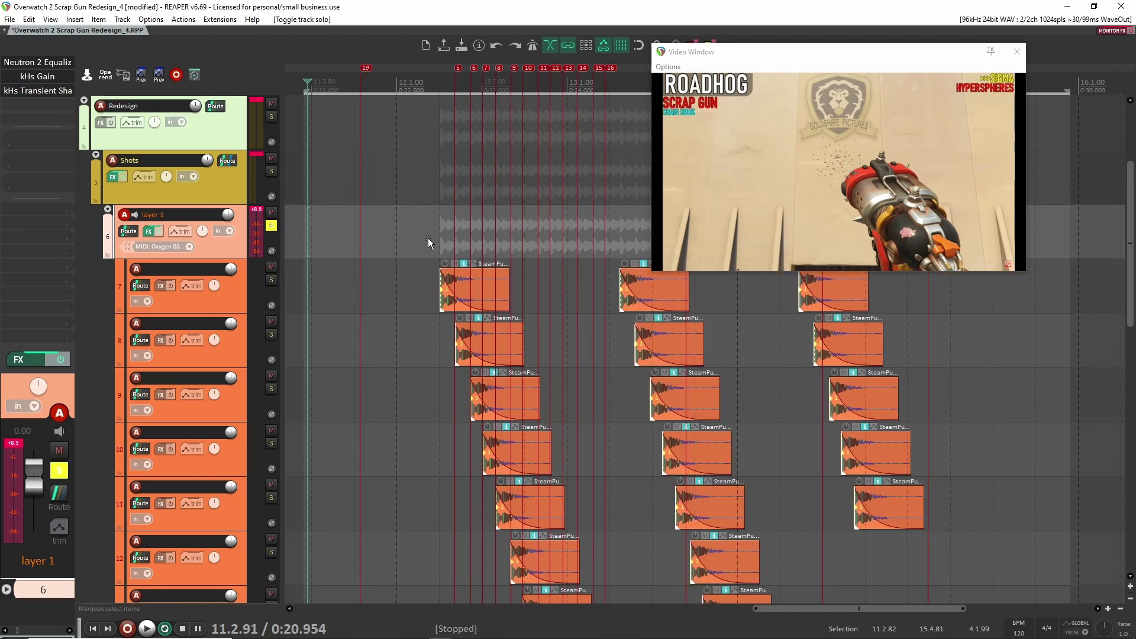
click(428, 240)
key(space)
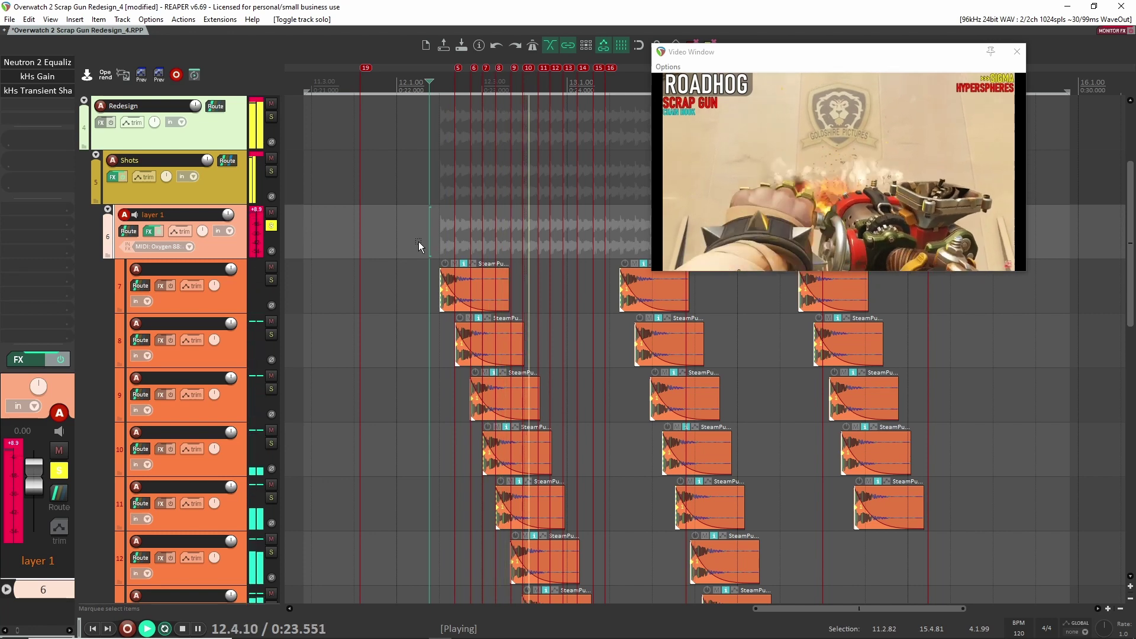
scroll(418, 241, up, 3)
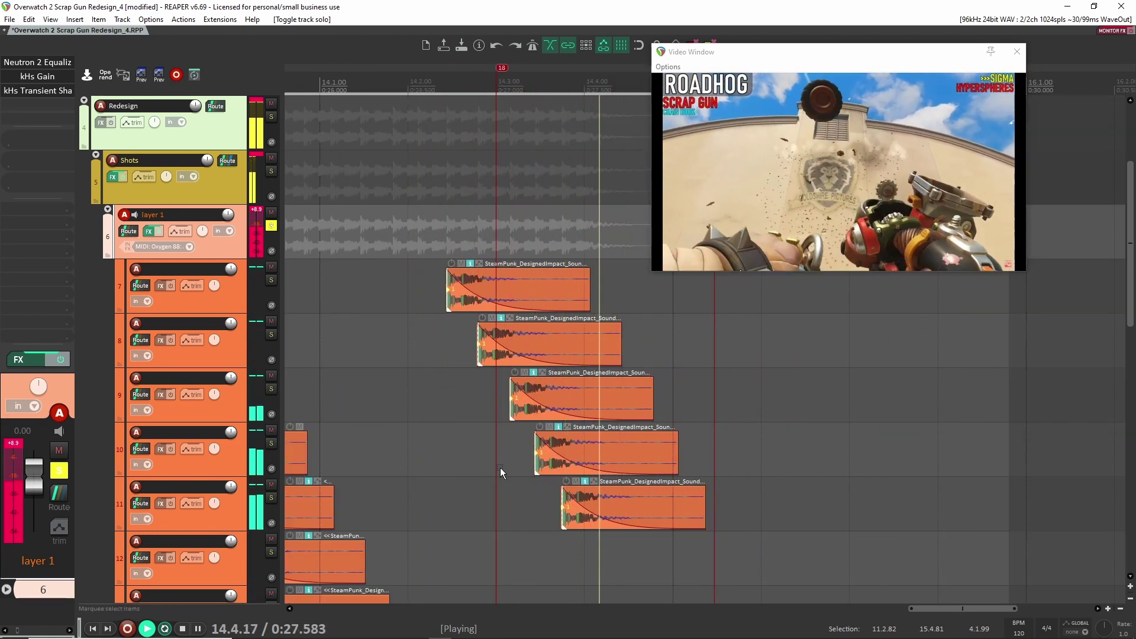
key(space)
Examine how the SteamPunk_DesignedImpact_Sound005 items are staggered and repeated across the layer 1 tracks against the shot markers.
scroll(651, 414, down, 1)
scroll(759, 432, down, 6)
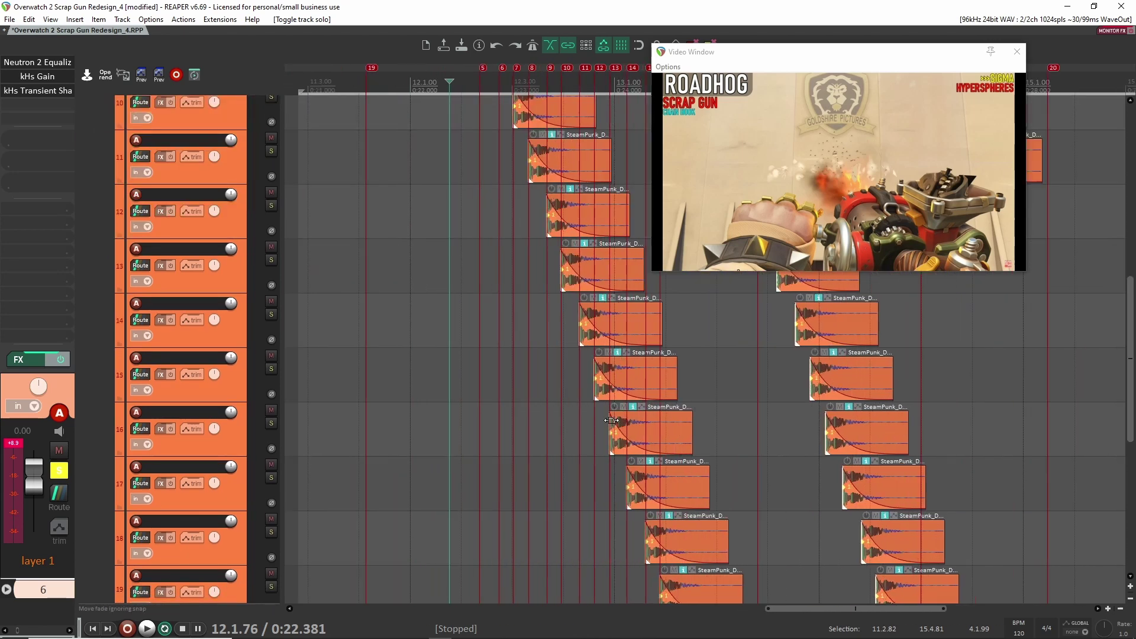
scroll(627, 412, up, 2)
scroll(623, 410, up, 8)
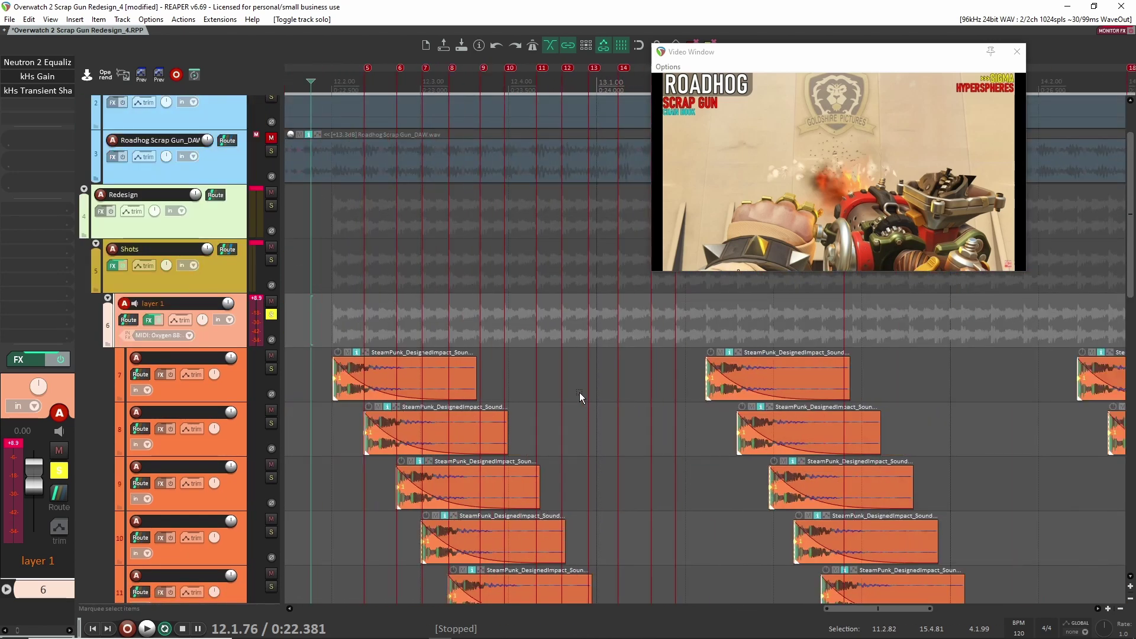
scroll(580, 392, up, 1)
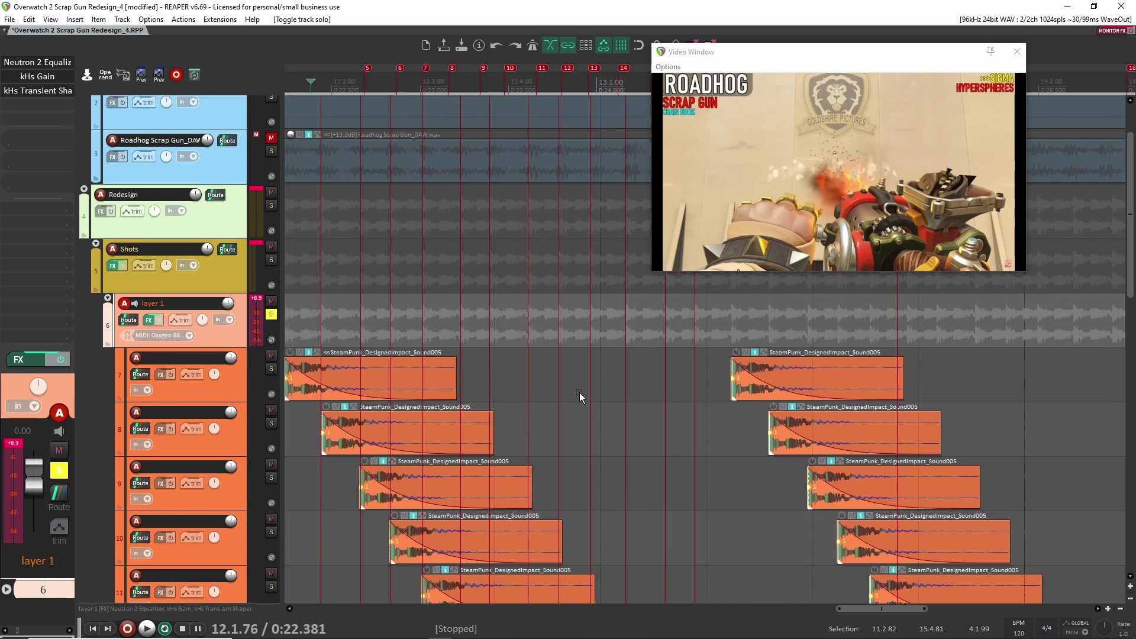
scroll(580, 393, left, 5)
scroll(857, 410, down, 1)
drag(864, 409, 658, 343)
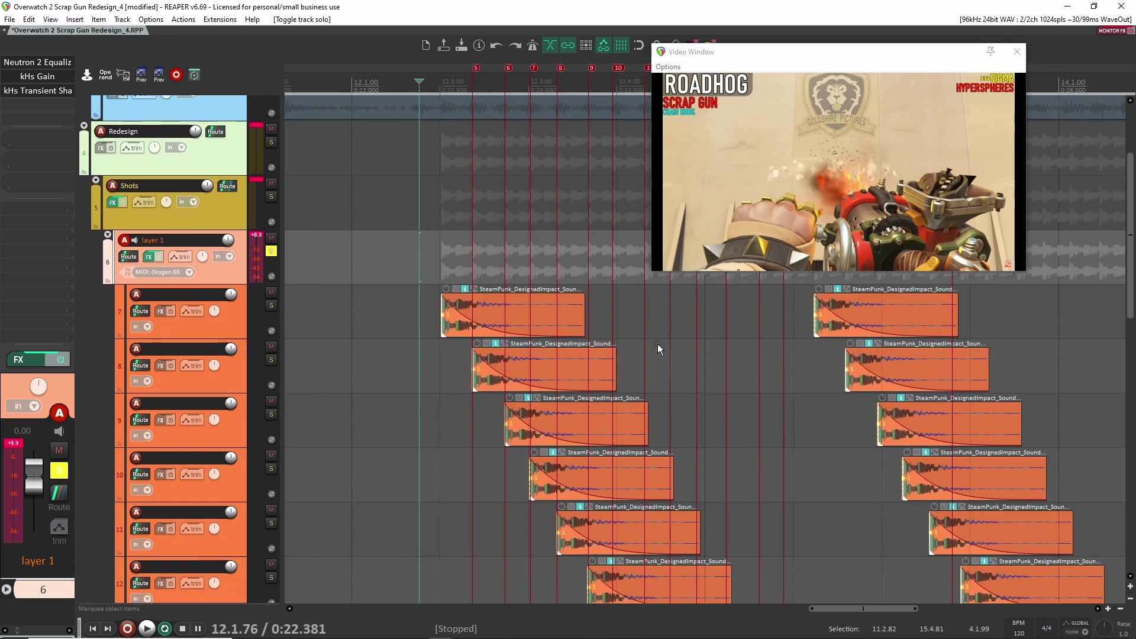
drag(810, 416, 698, 368)
scroll(692, 360, down, 6)
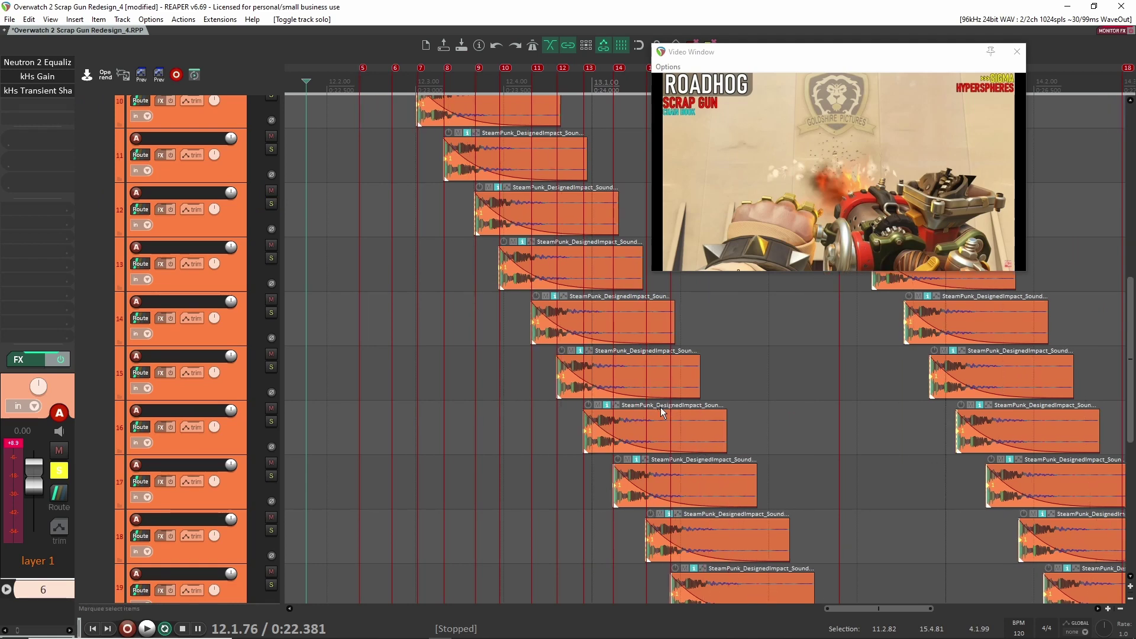
scroll(658, 408, up, 5)
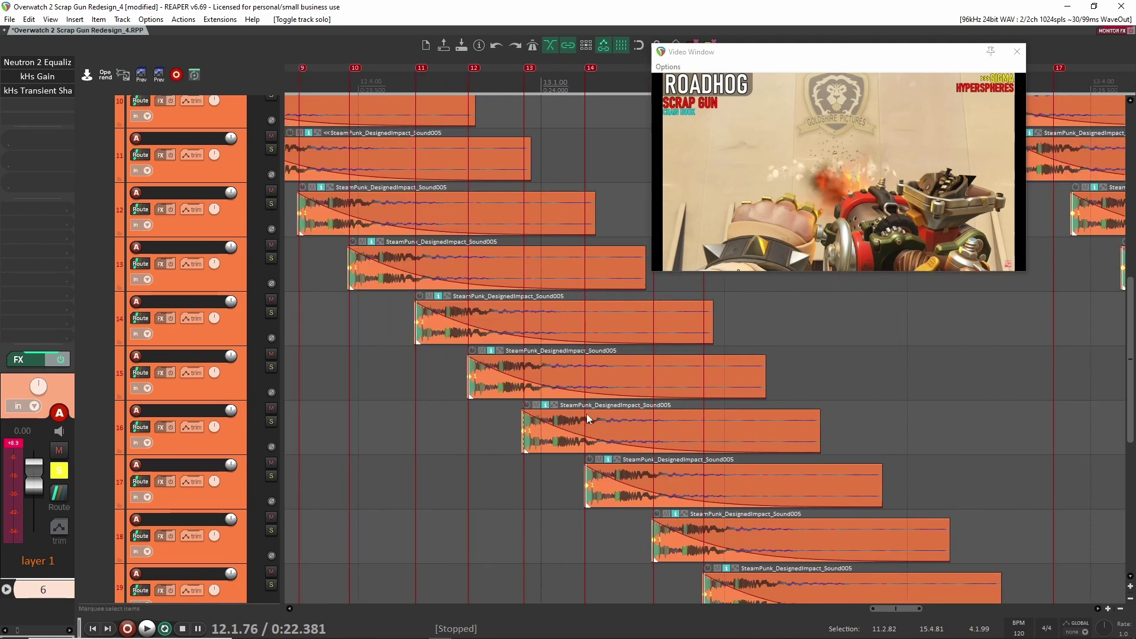
drag(456, 477, 719, 485)
scroll(717, 485, down, 4)
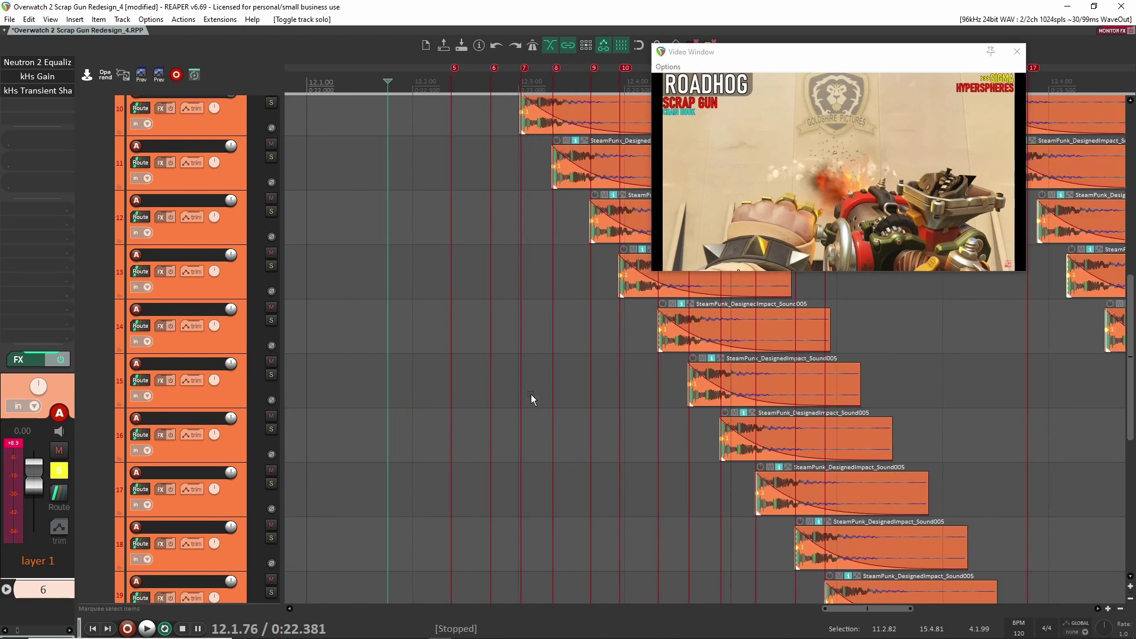
scroll(483, 397, up, 3)
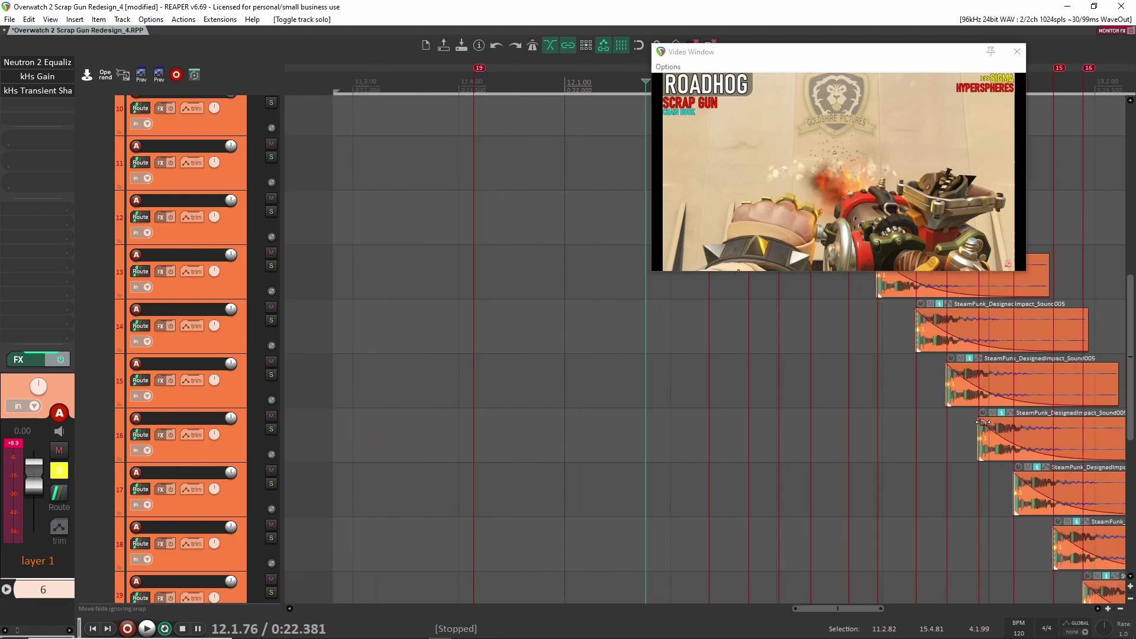
scroll(667, 440, down, 5)
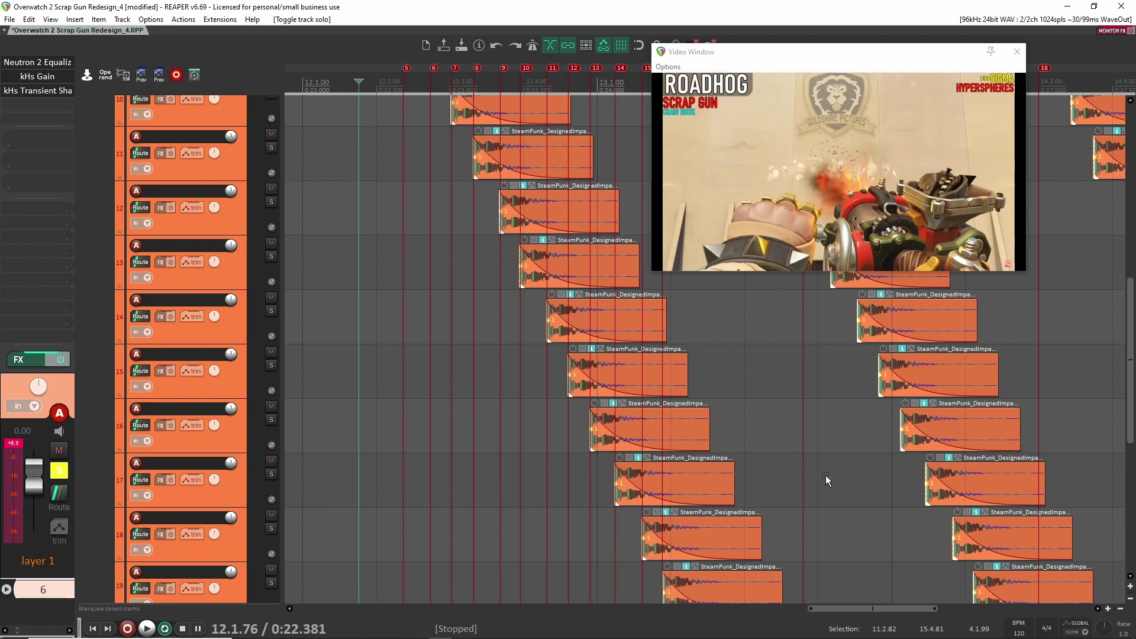
scroll(826, 479, up, 8)
scroll(784, 466, down, 4)
scroll(681, 448, down, 4)
drag(799, 437, 730, 421)
scroll(705, 379, right, 3)
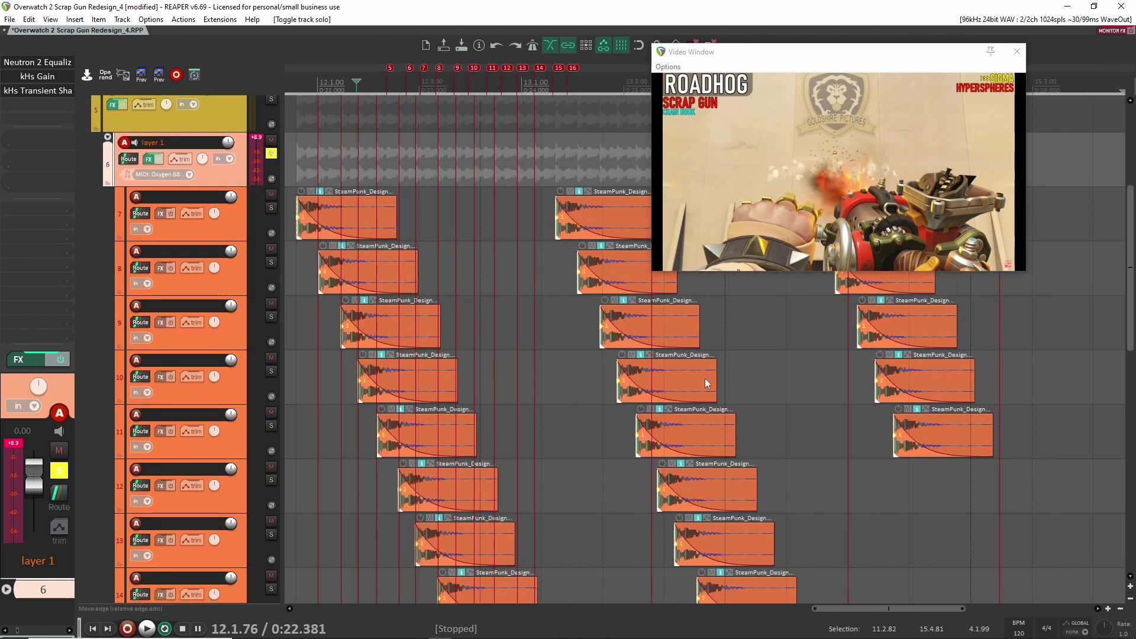
scroll(534, 297, left, 2)
scroll(307, 304, up, 2)
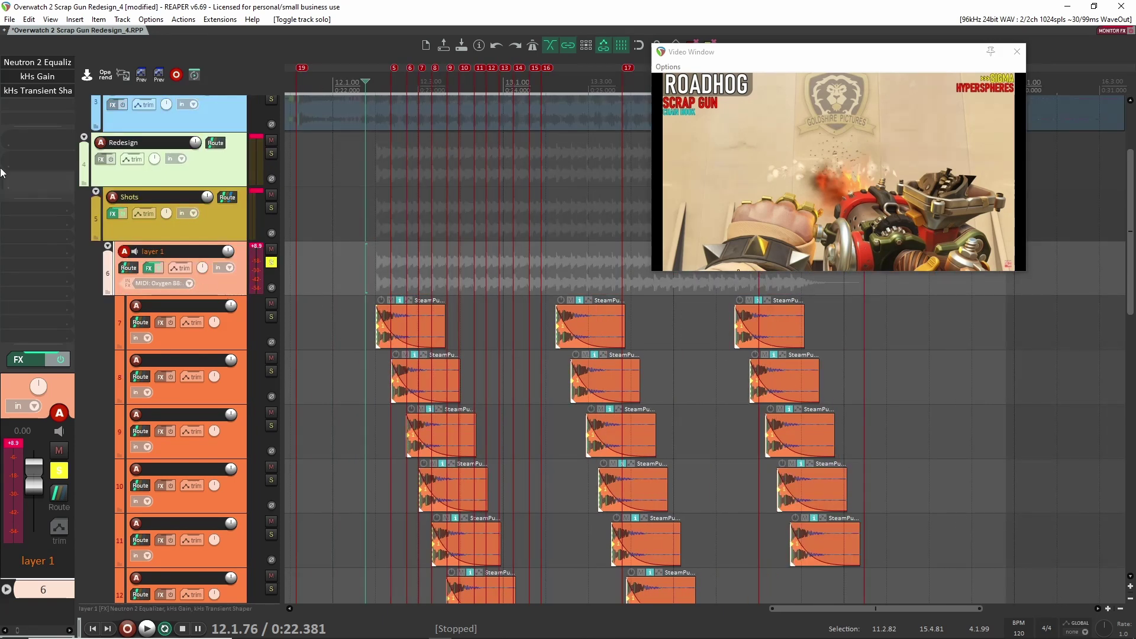
Solo track 7, play its first impact item on its own, and clear the track's solo.
click(231, 345)
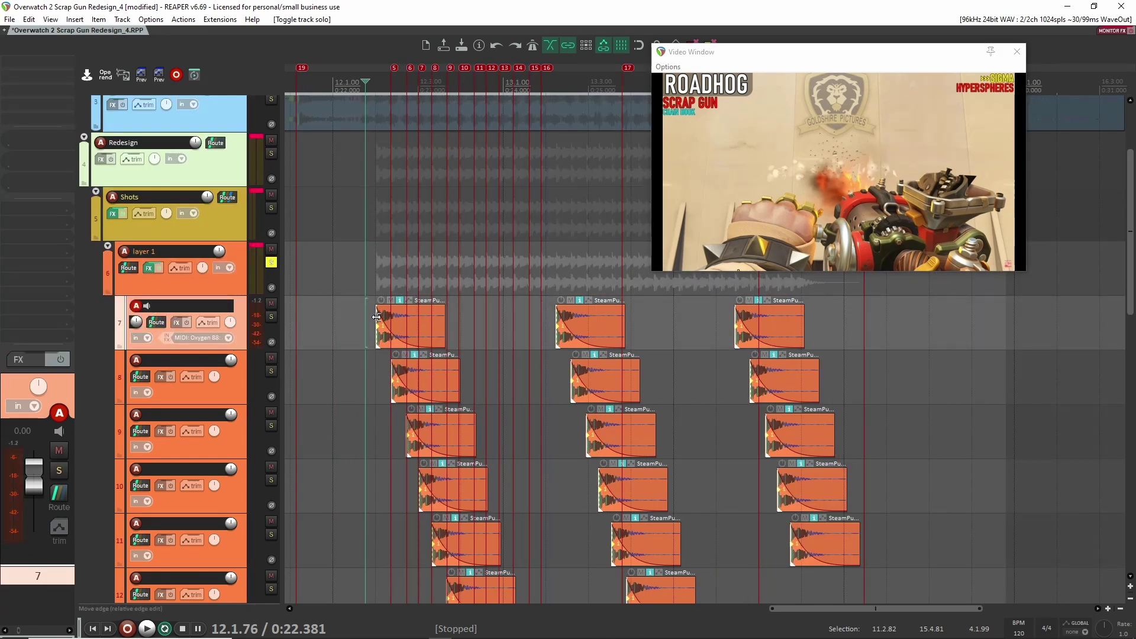
scroll(375, 292, up, 6)
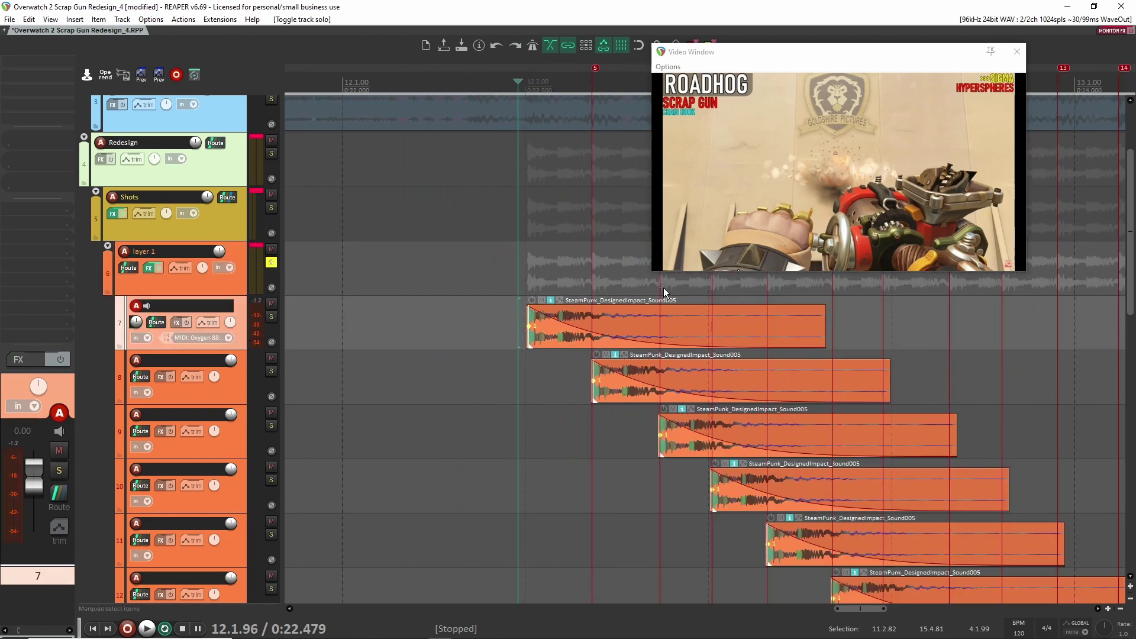
click(271, 317)
key(space)
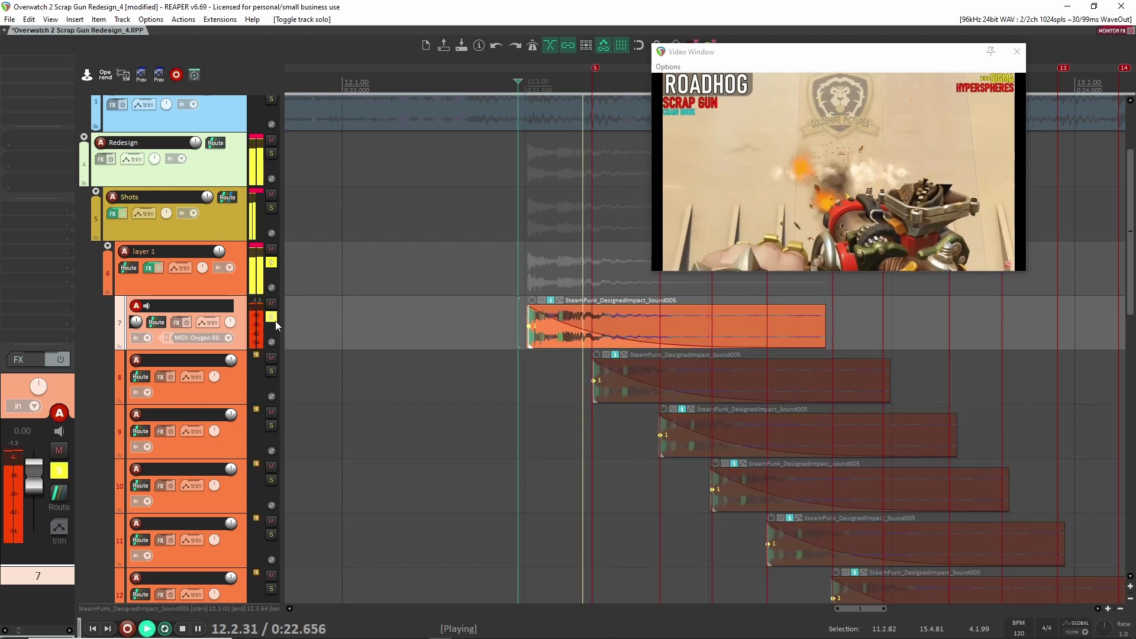
key(space)
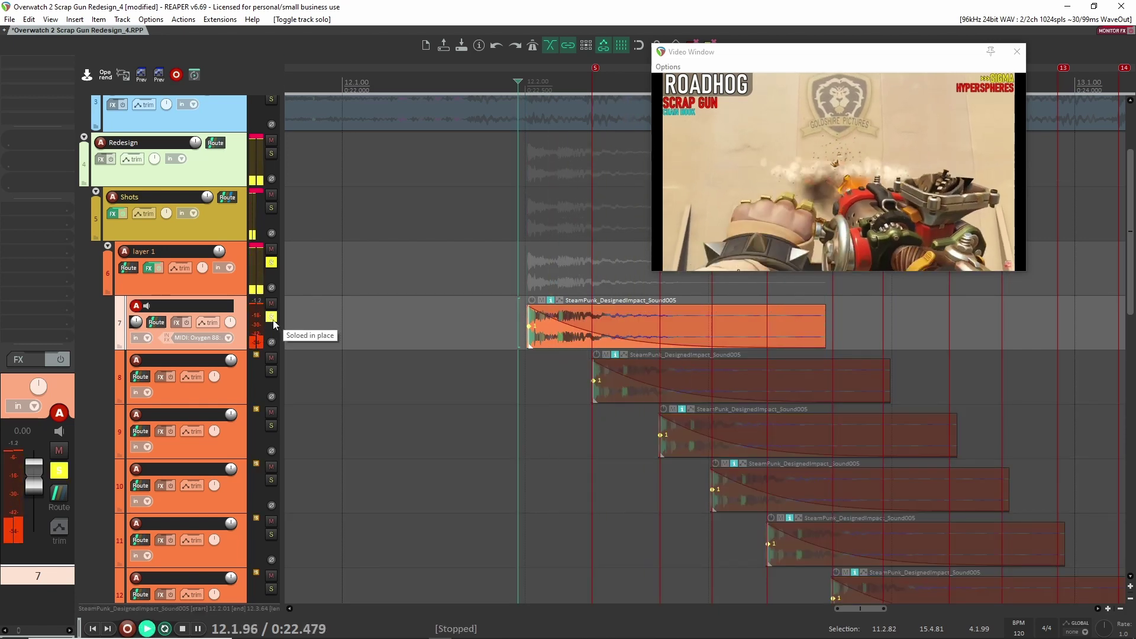
click(276, 321)
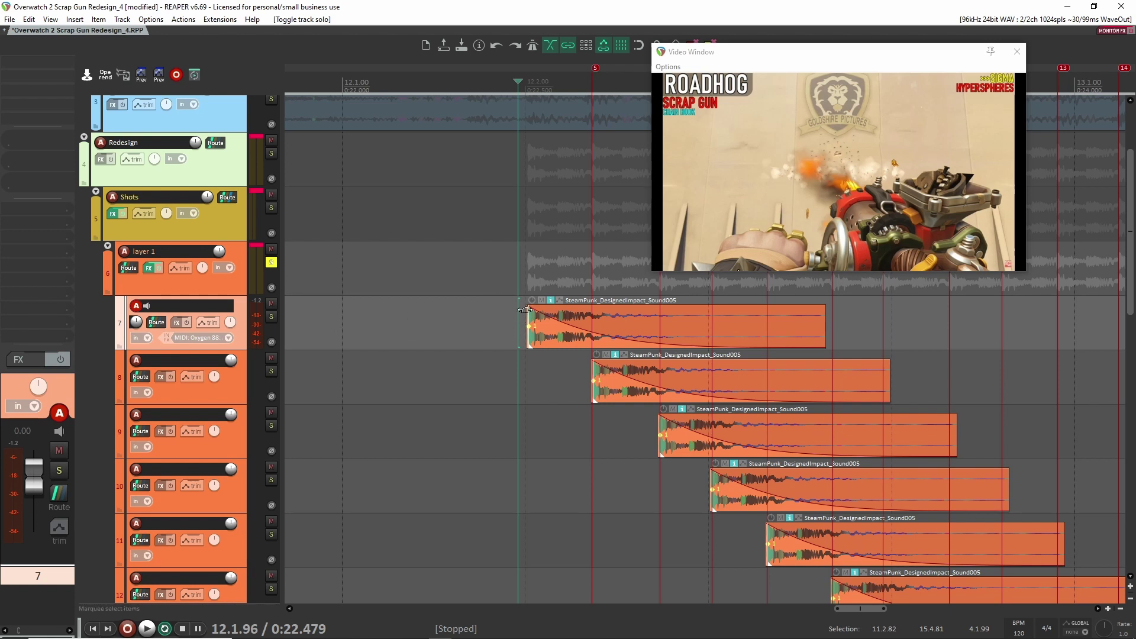
Bypass Neutron 2 Equalizer, kHs Gain and kHs Transient Shaper on layer 1 and play the unprocessed shots.
click(185, 286)
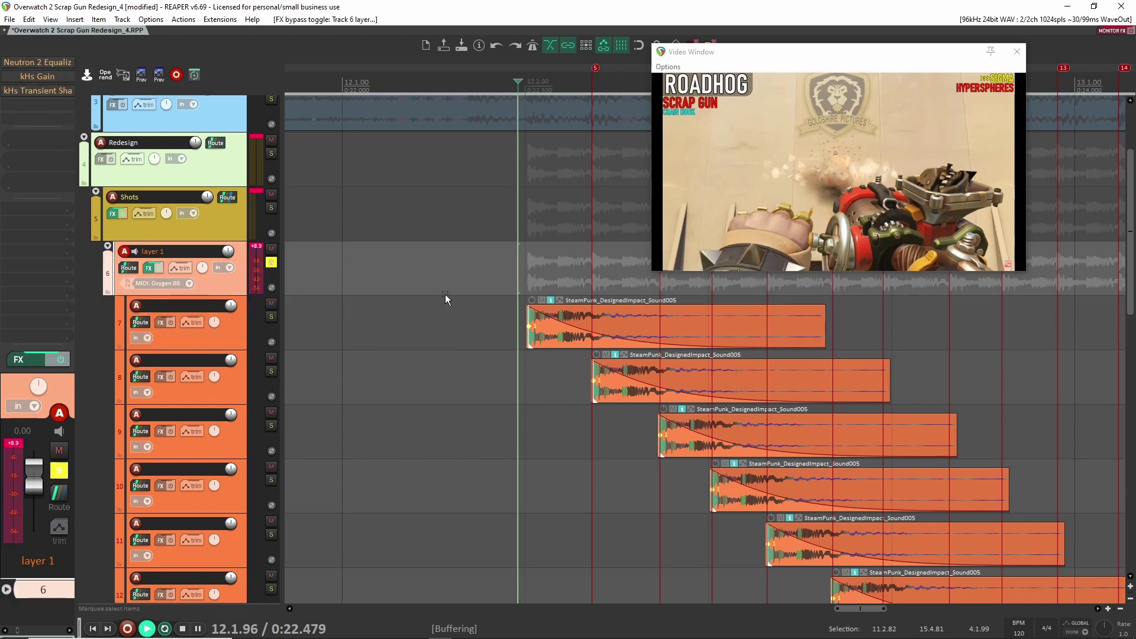
key(space)
key(space)
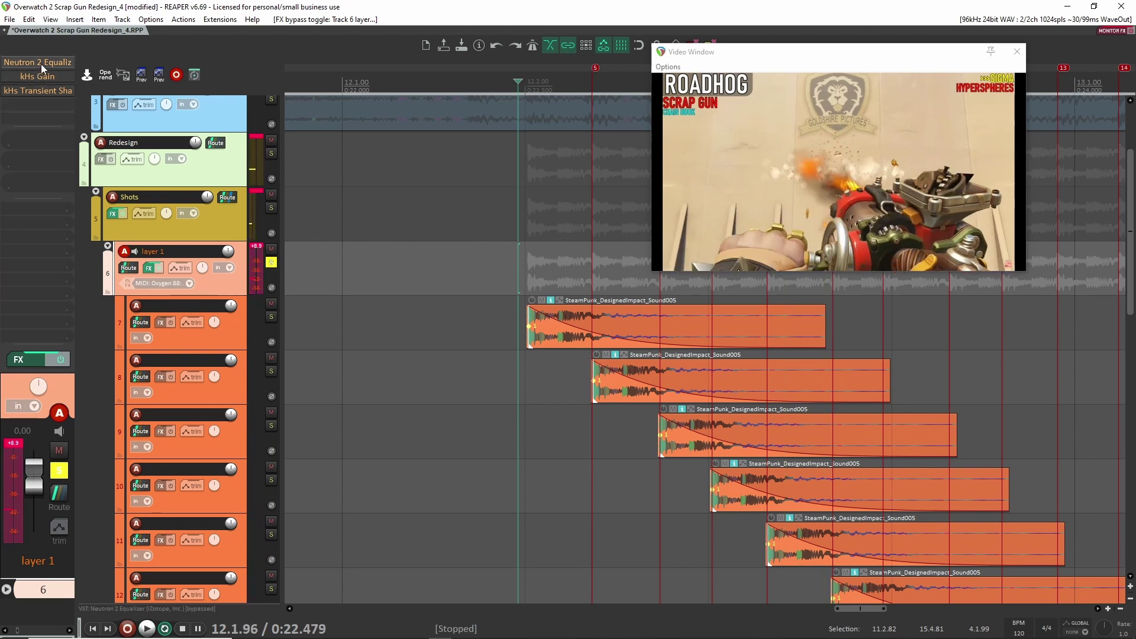
View the Neutron 2 Equalizer settings on layer 1, and compare playback with it active and bypassed, leaving it active.
click(41, 64)
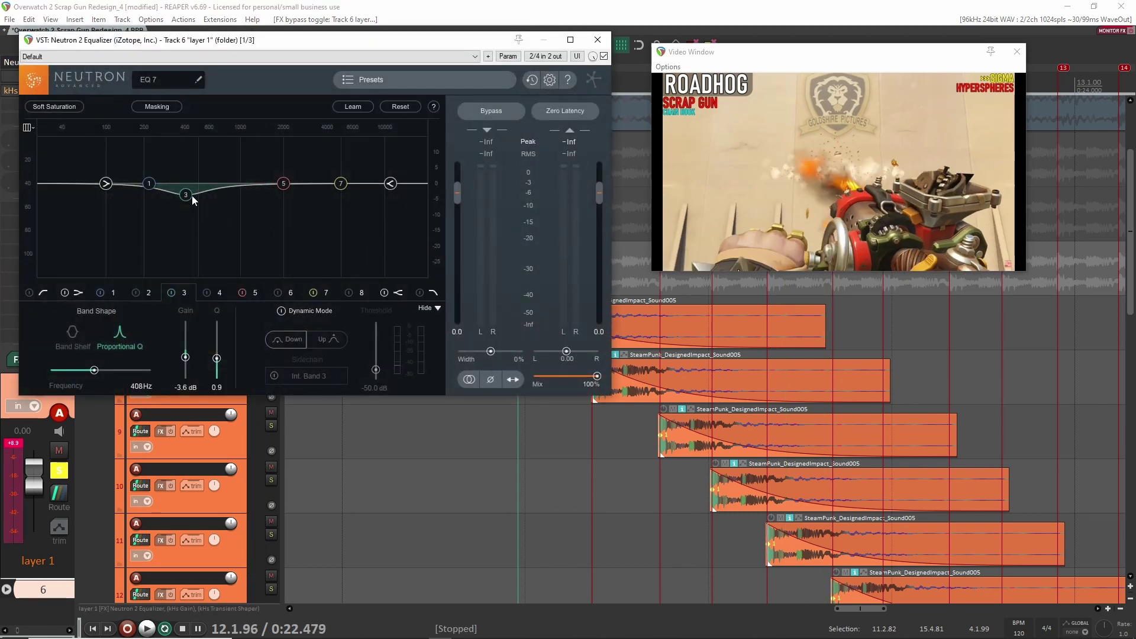
click(595, 41)
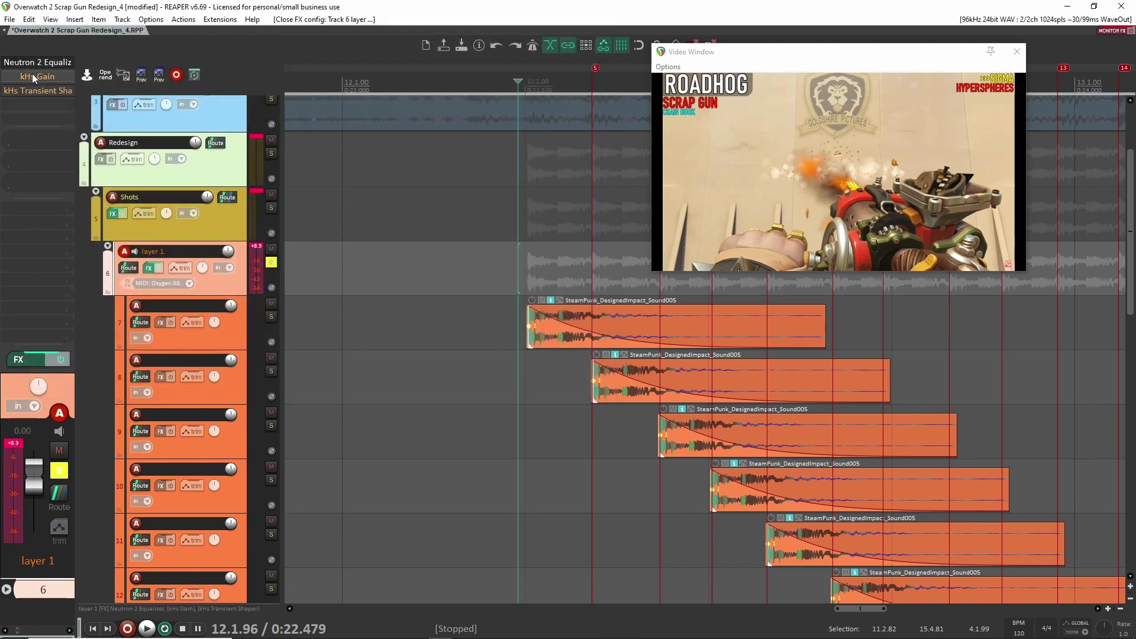
key(space)
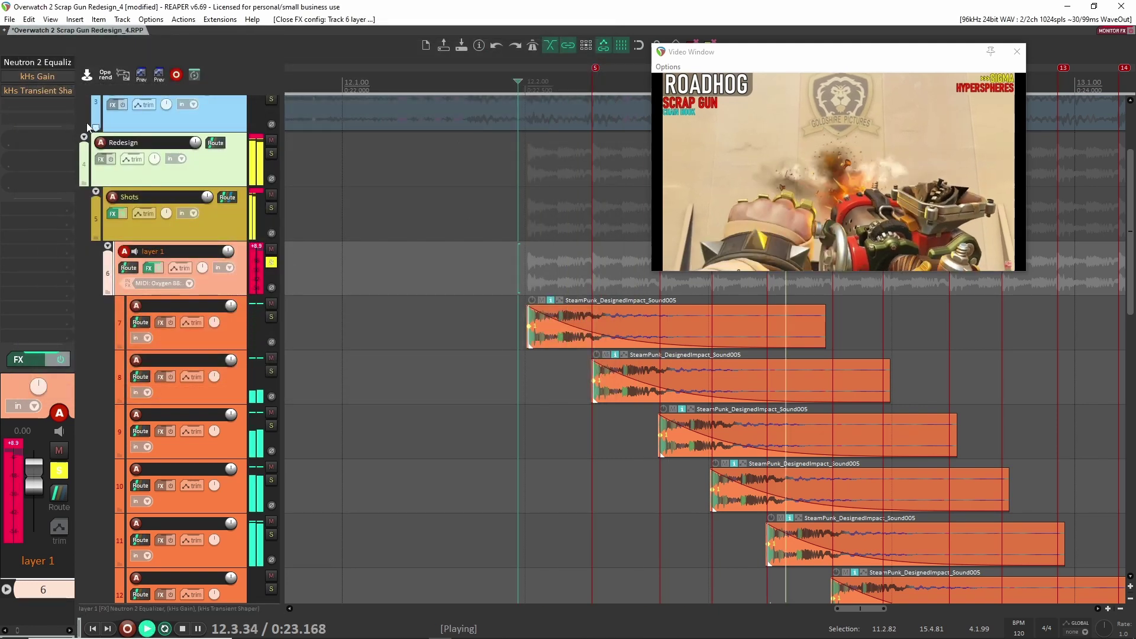
shift+click(43, 63)
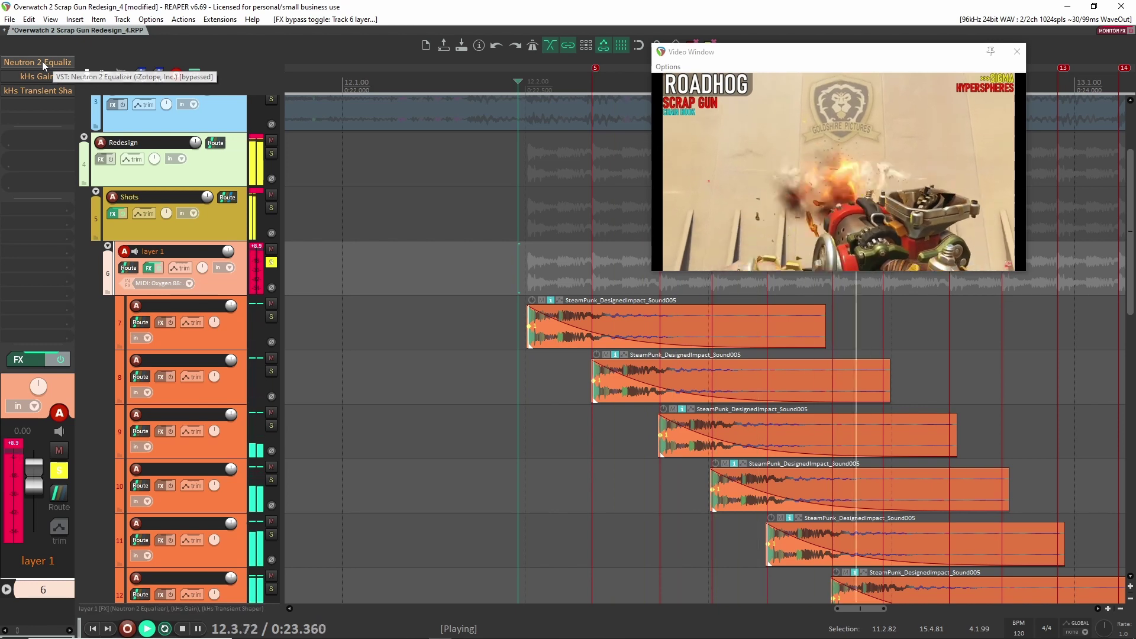
shift+click(41, 62)
key(space)
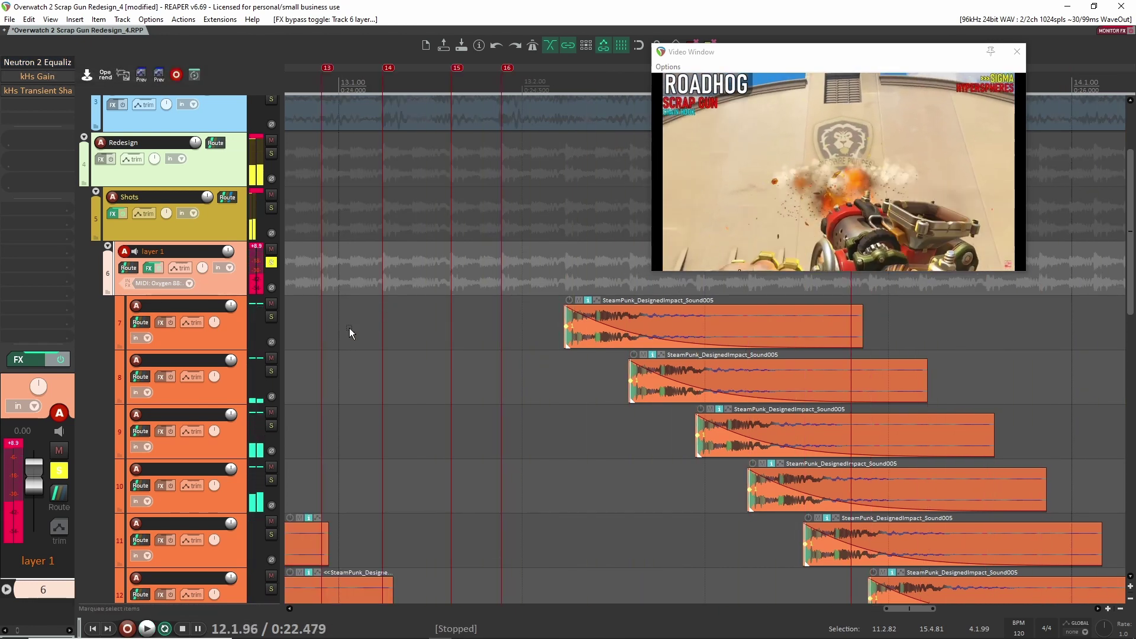
View the kHs Gain and kHs Transient Shaper settings on layer 1, reactivate both effects, and play the processed shots.
click(37, 76)
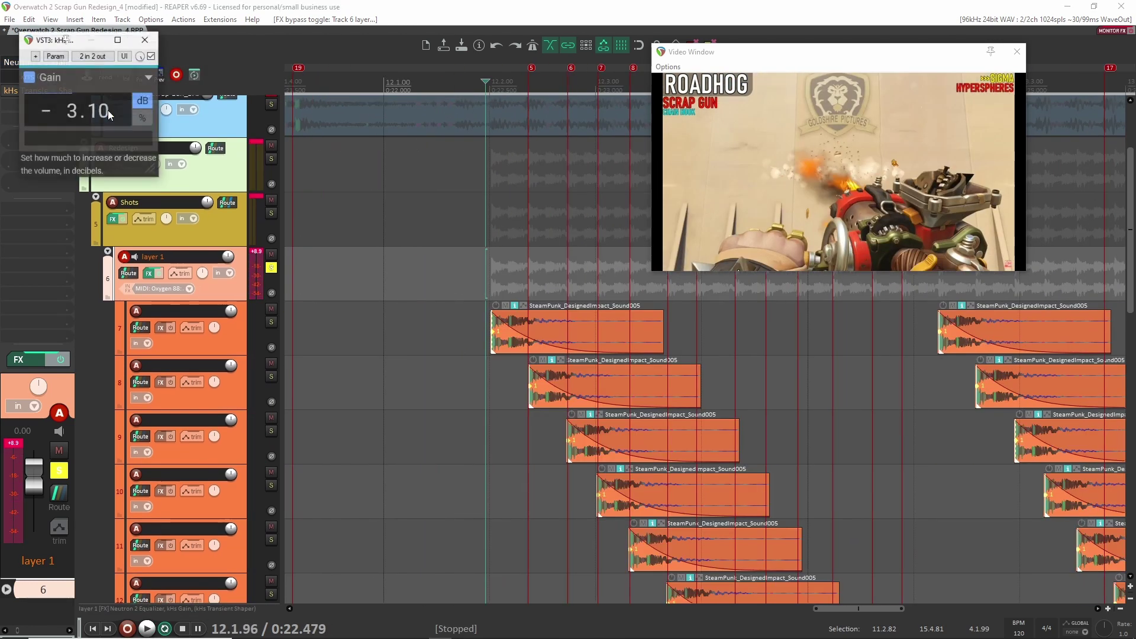
click(145, 40)
click(34, 92)
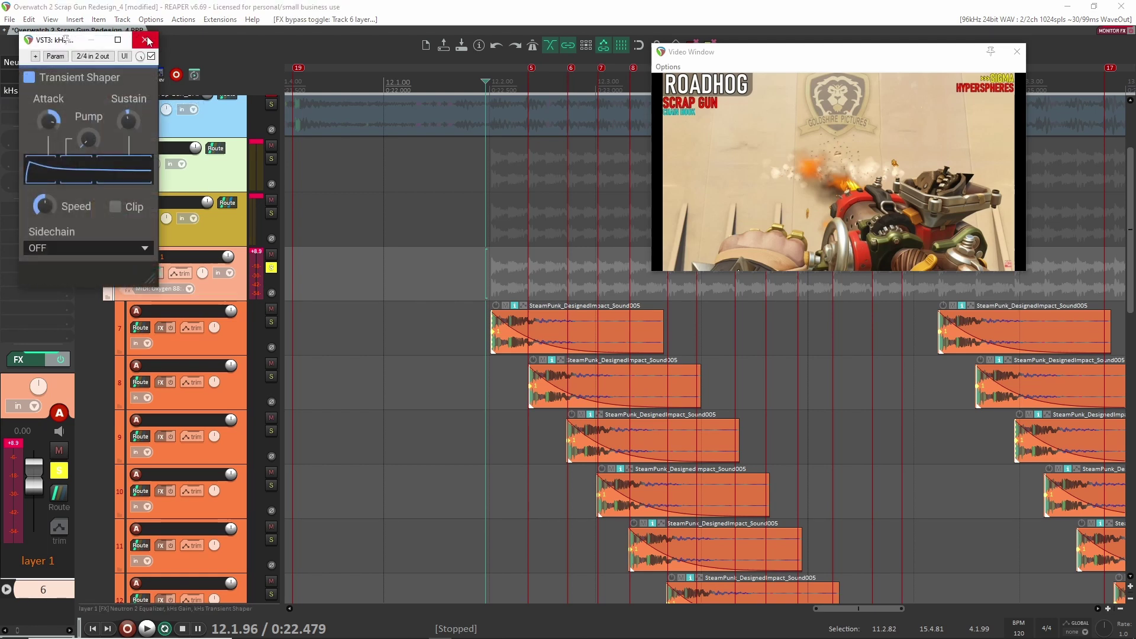
key(space)
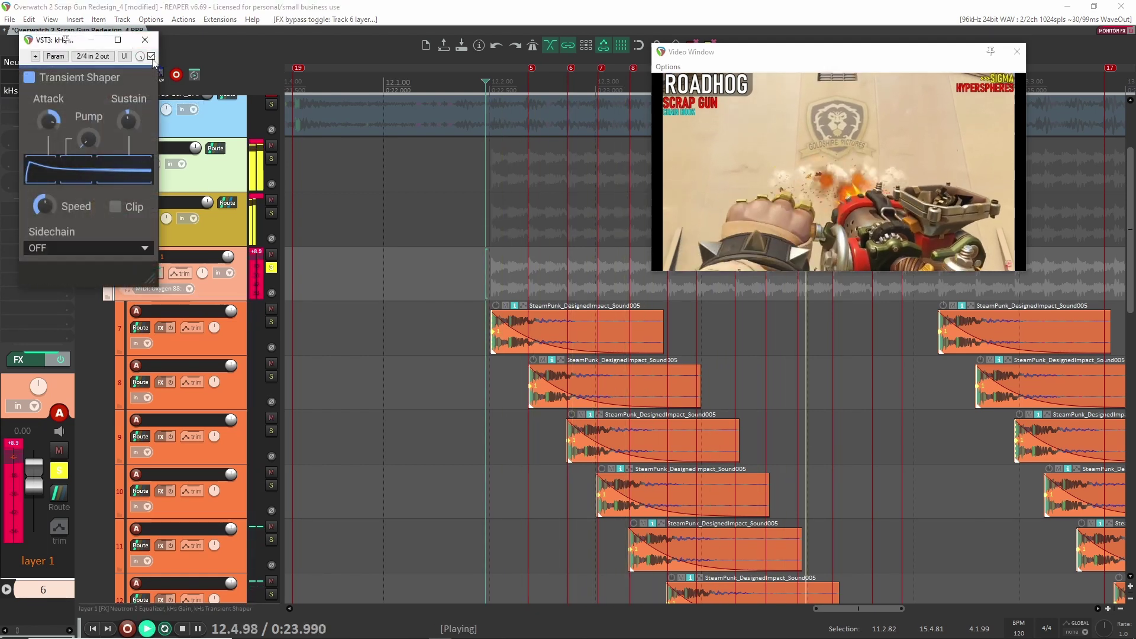
key(space)
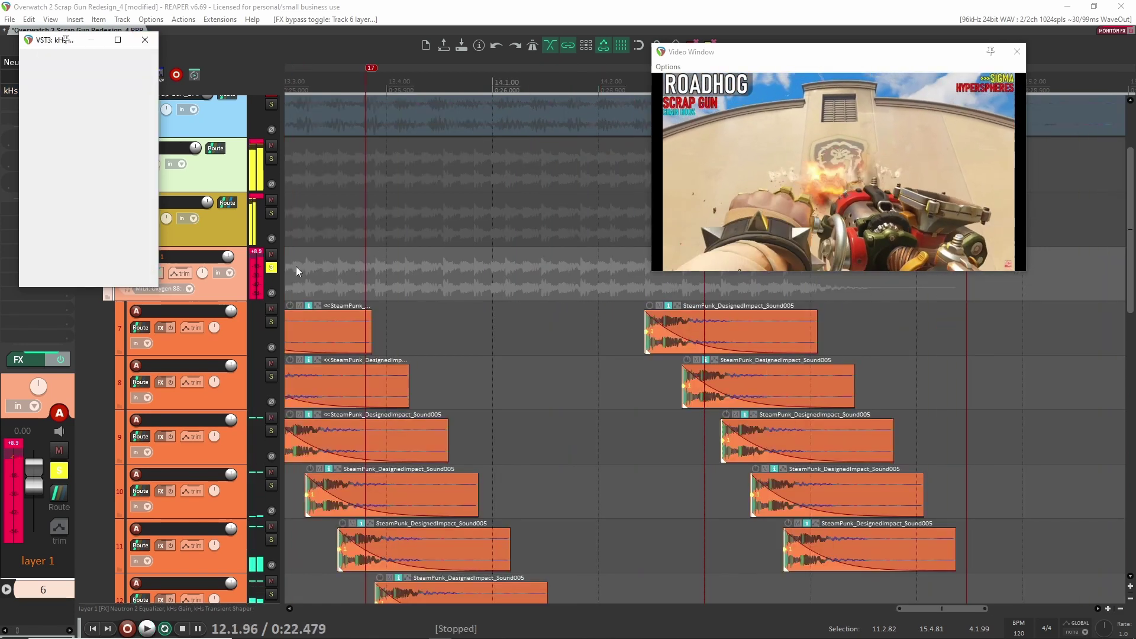
key(space)
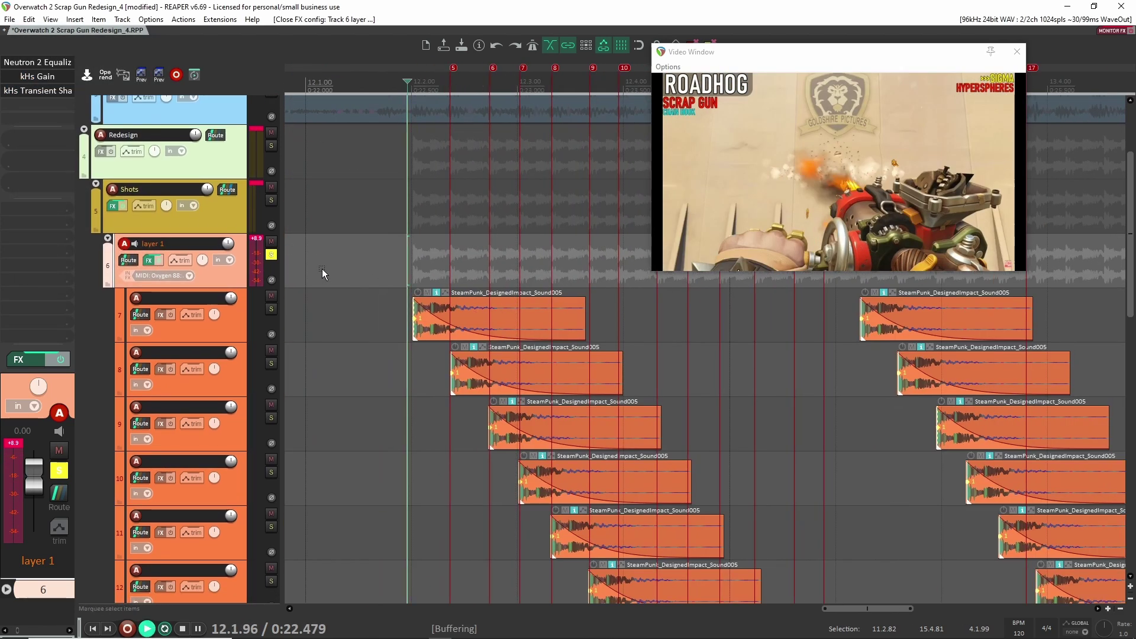
key(space)
Clear layer 1's solo and collapse its track folder.
click(271, 255)
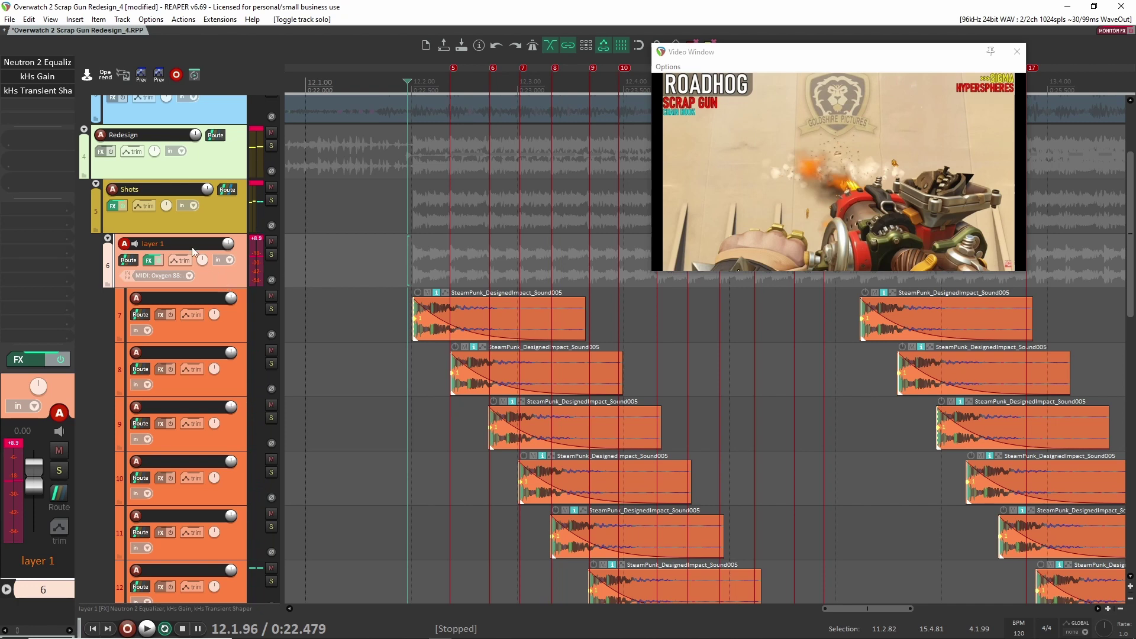
click(118, 228)
click(105, 240)
click(106, 240)
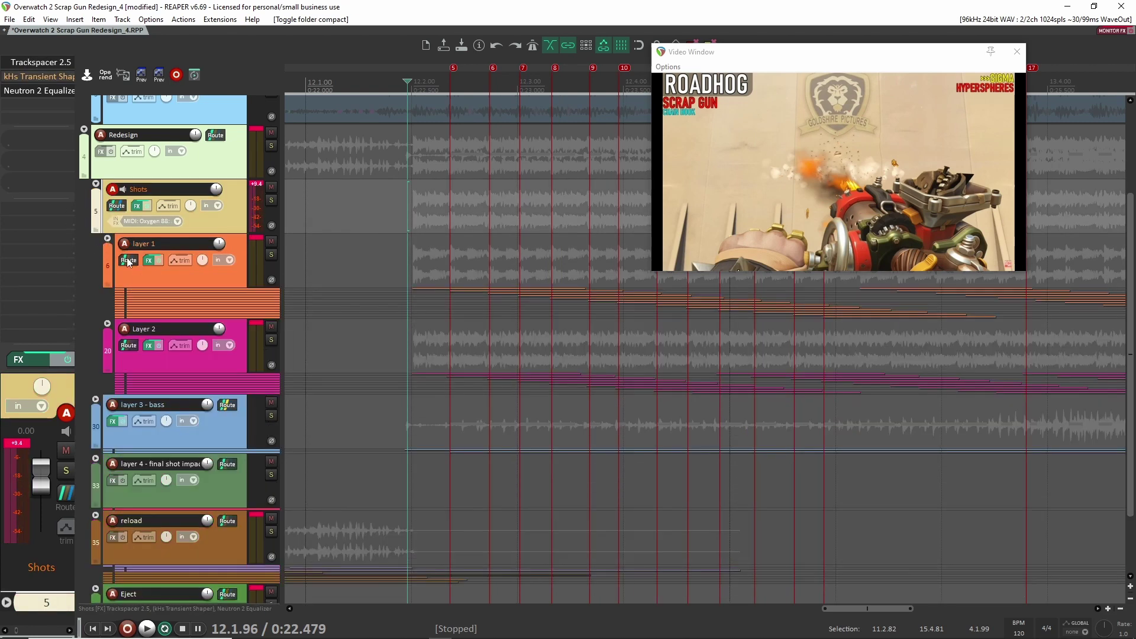
Solo Layer 2, expand its folder, and play its SteamPunk_DesignedFactoryMachines_Sound001 shots.
click(271, 339)
click(107, 323)
click(276, 374)
scroll(310, 261, down, 3)
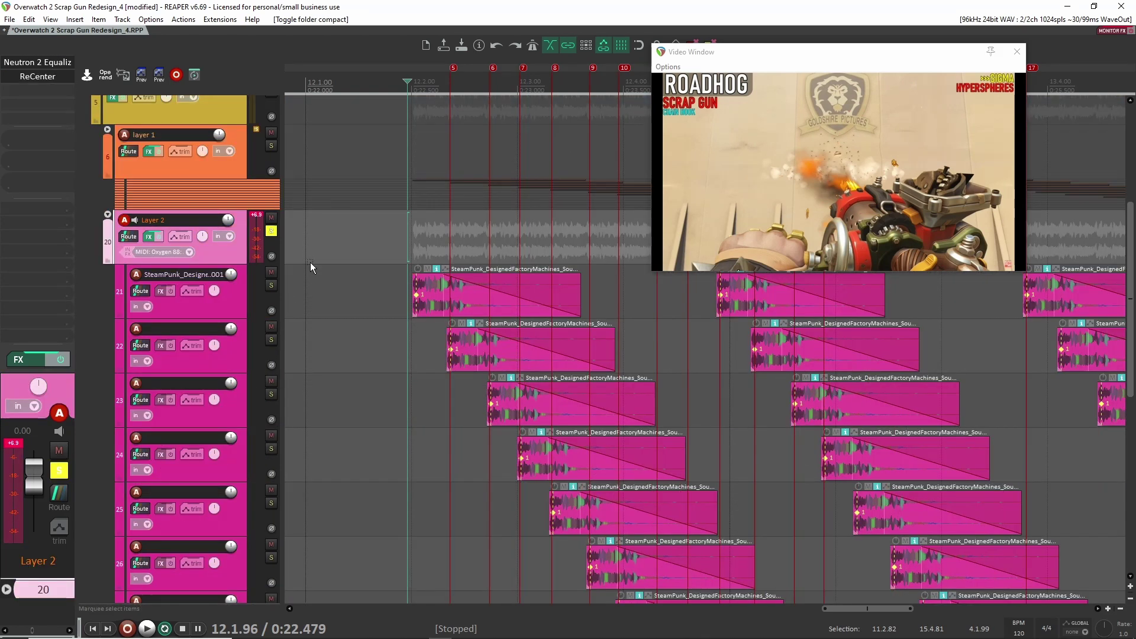
key(space)
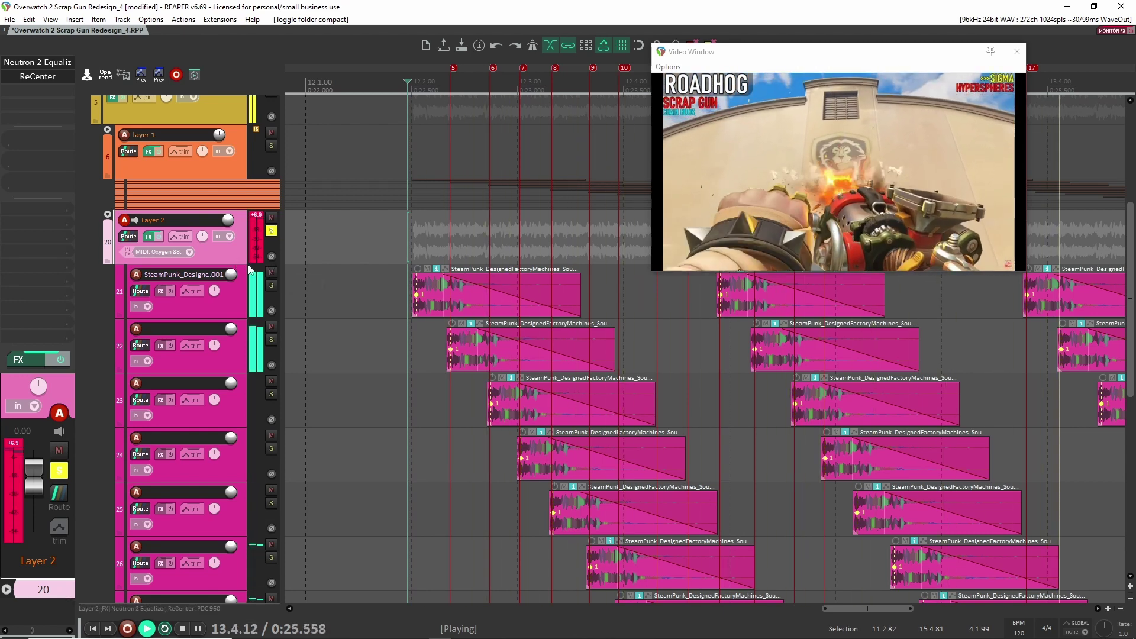
key(space)
scroll(431, 301, up, 4)
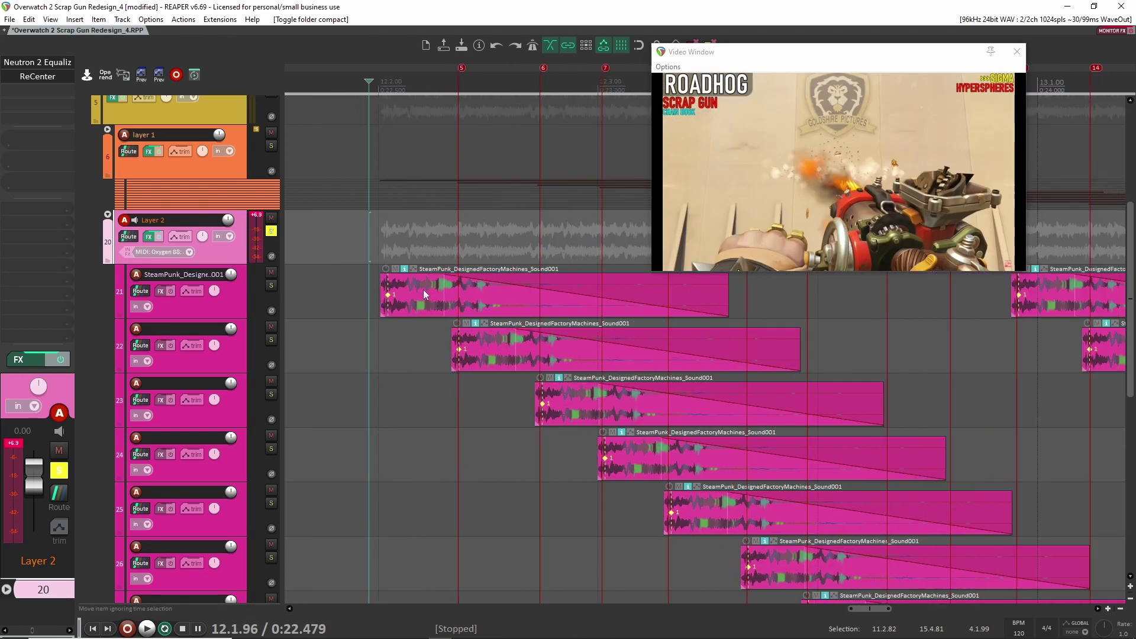
scroll(424, 290, down, 6)
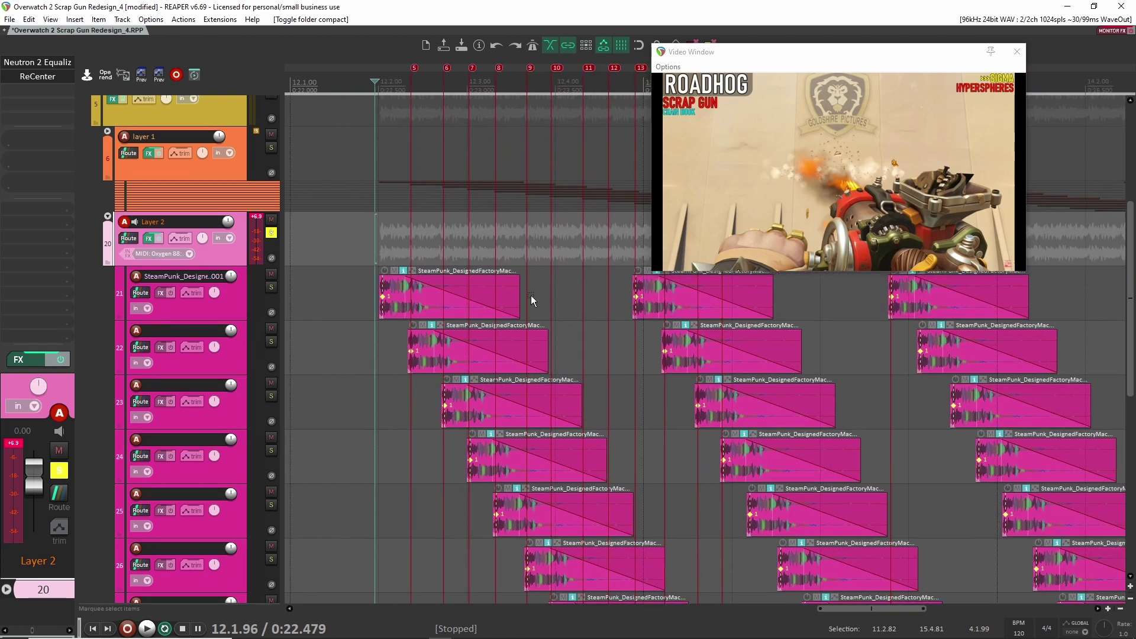
Extend the first item on track 21, solo that track with Layer 2's effects bypassed, and play the sound repeatedly.
drag(520, 296, 586, 295)
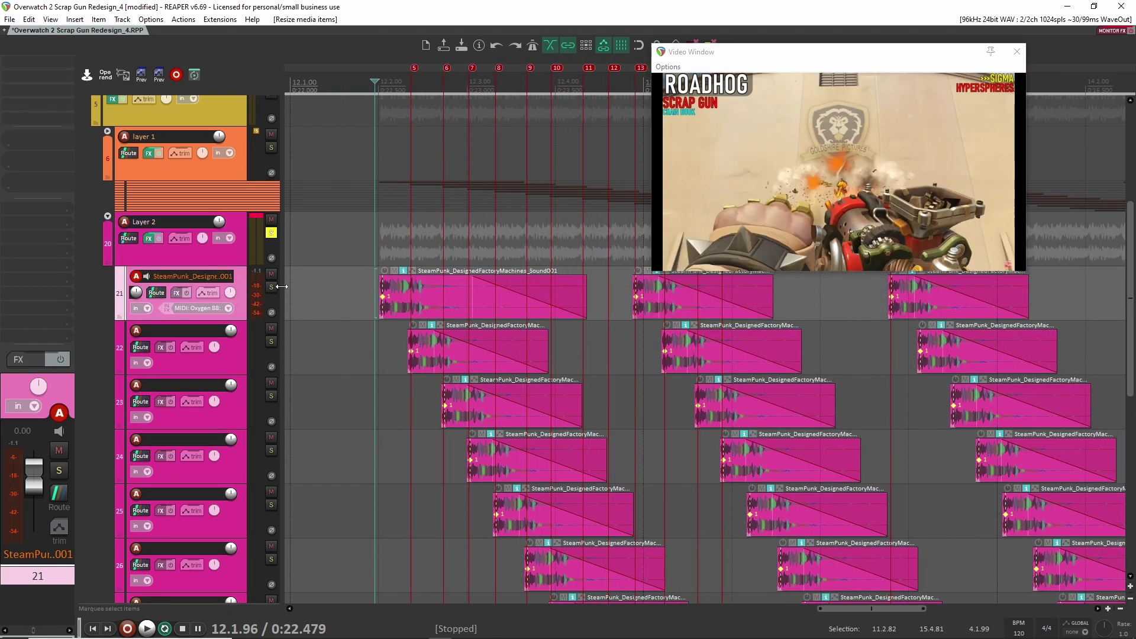
click(271, 287)
click(271, 232)
key(space)
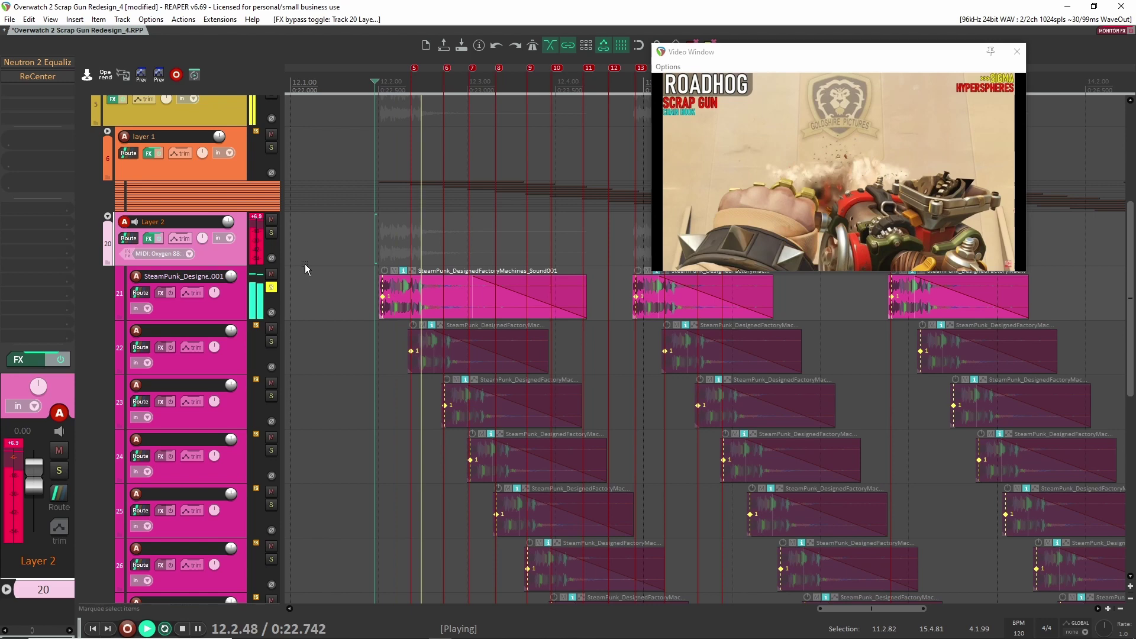
key(space)
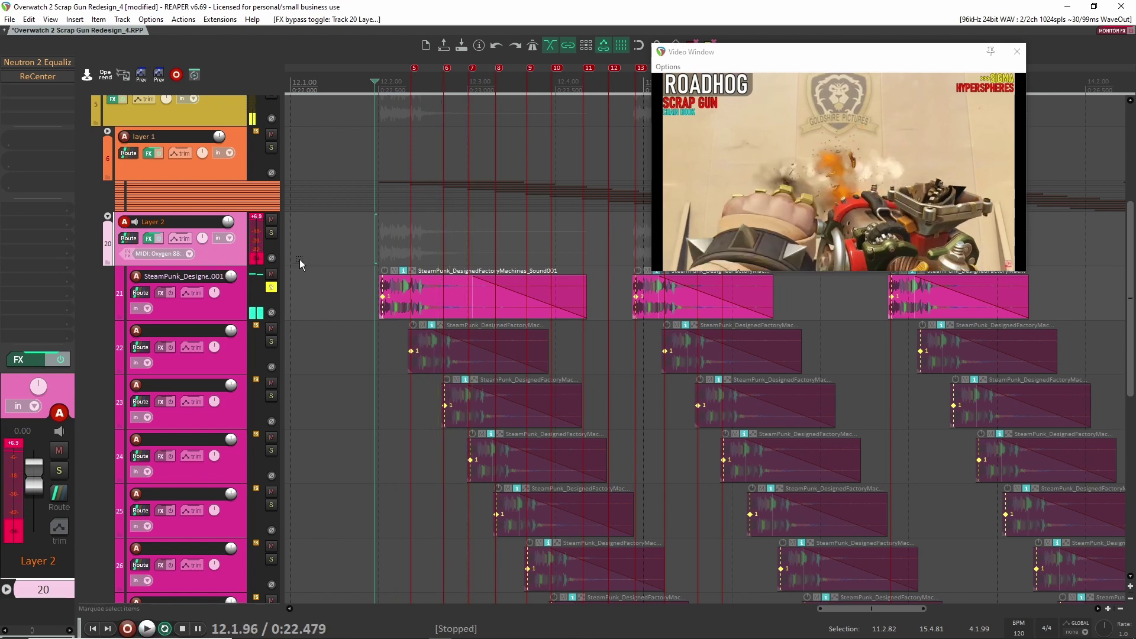
key(space)
key(space)
key(space)
key(space)
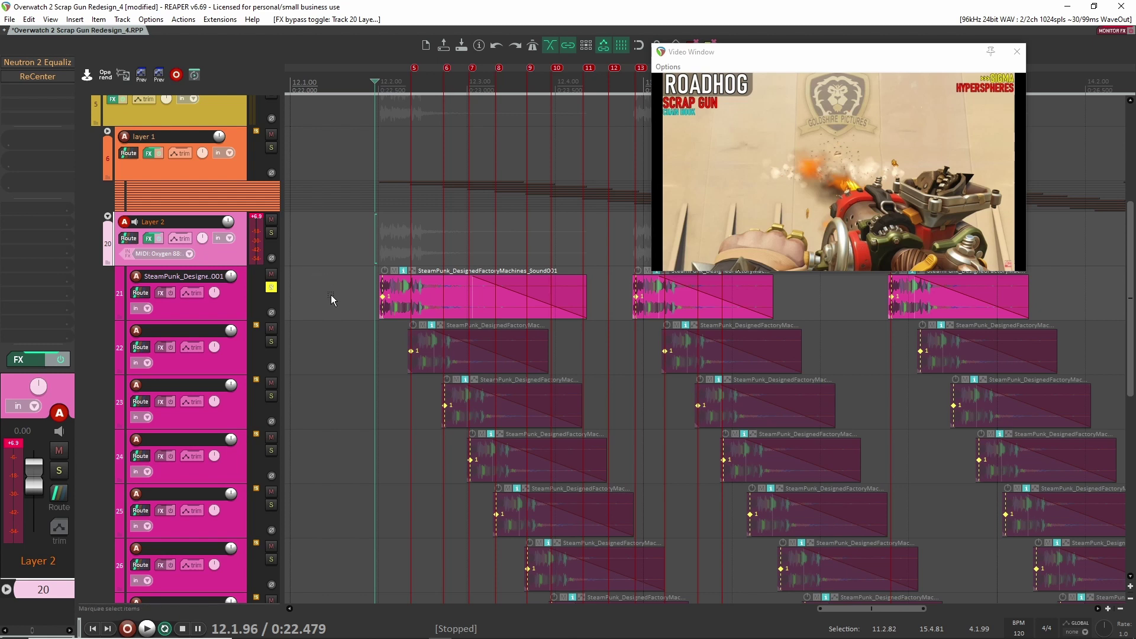
Undo the item extension, the track 21 solo and the effects bypass on Layer 2.
key(ctrl+z)
key(ctrl+z)
key(ctrl+z)
key(ctrl+z)
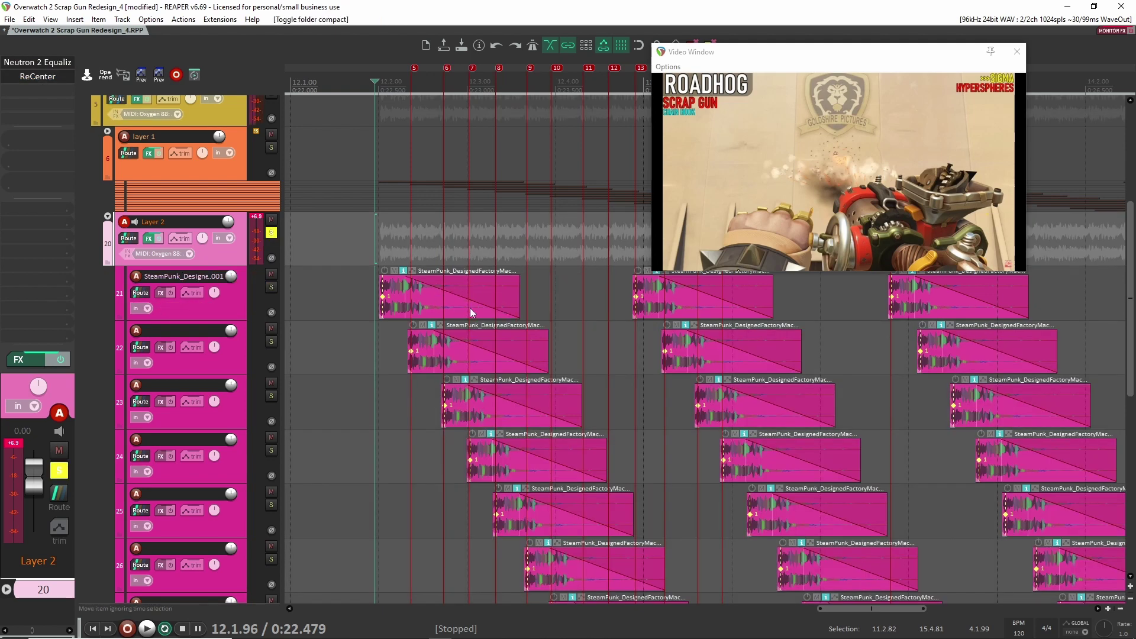
Bypass Neutron 2 Equalizer and ReCenter on Layer 2 and play its unprocessed shots soloed.
click(239, 309)
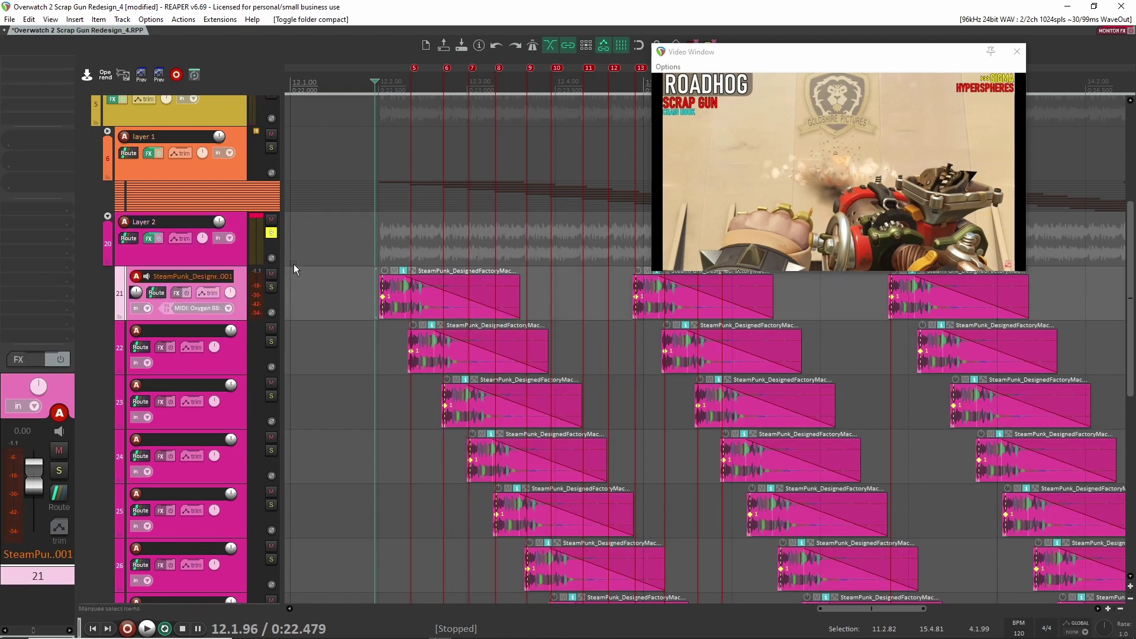
click(271, 234)
click(227, 256)
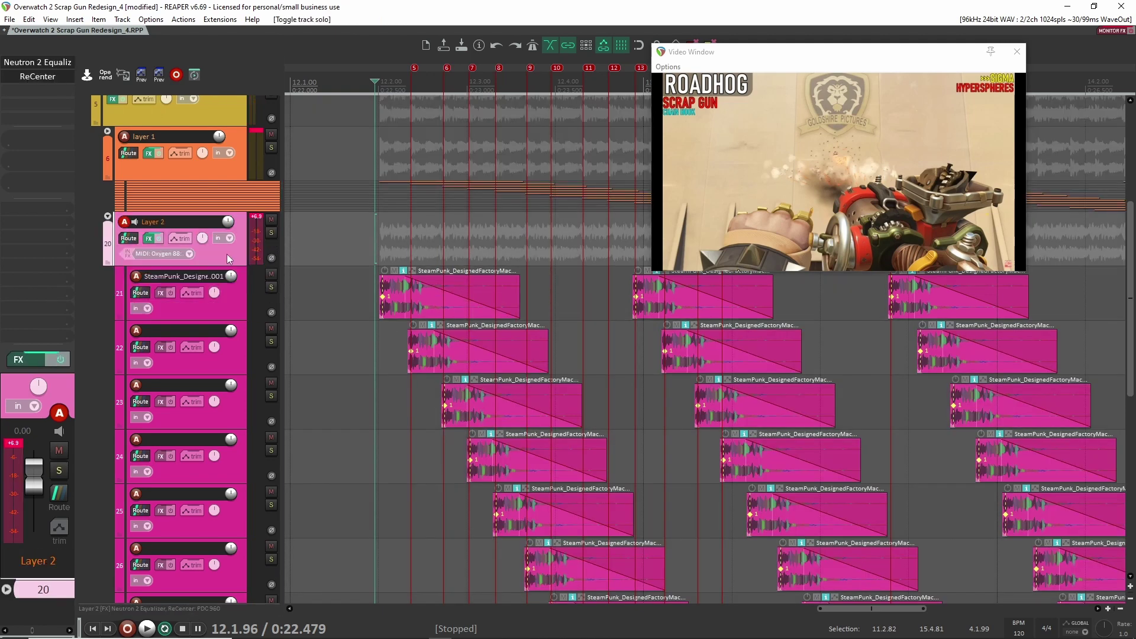
middle_click(47, 70)
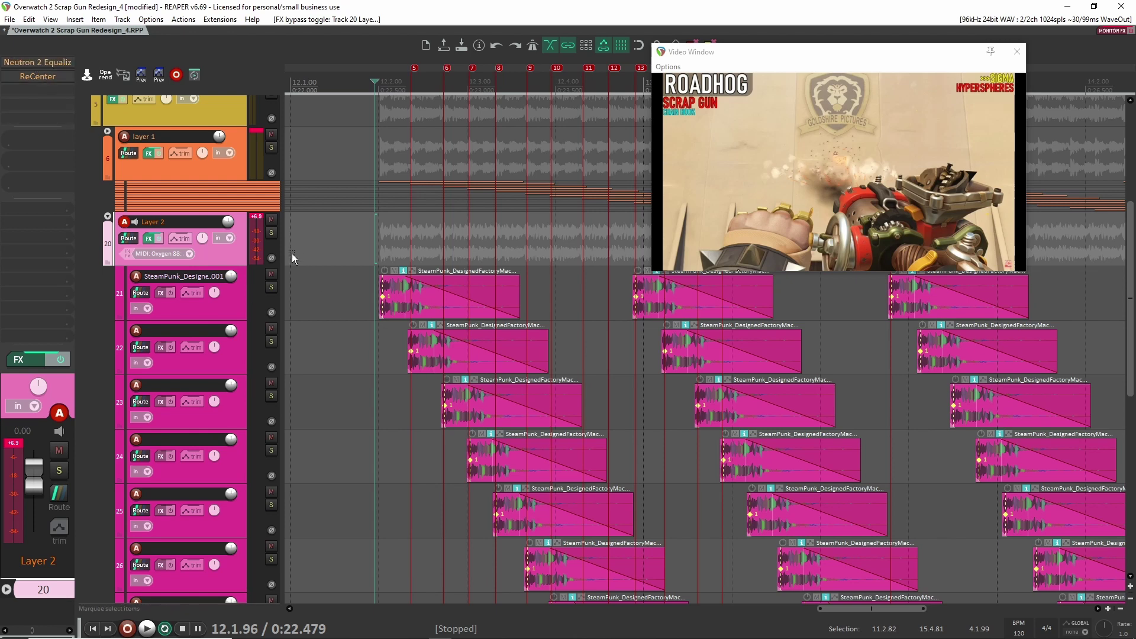
click(271, 233)
key(space)
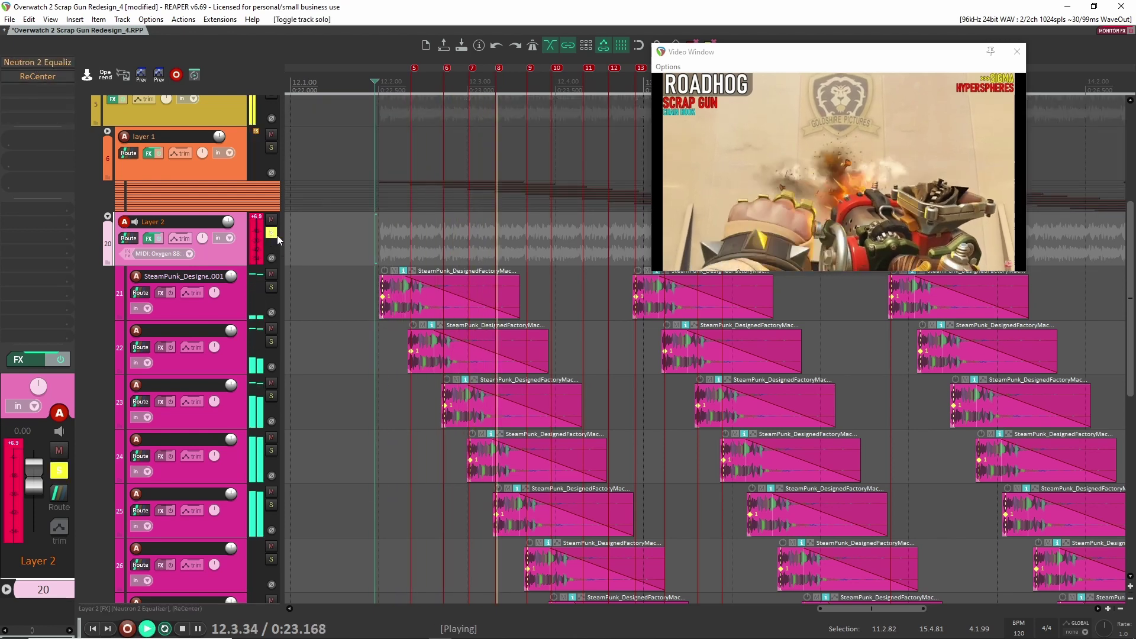
key(space)
Solo layer 1 alongside the unprocessed Layer 2, play both together, and clear layer 1's solo.
middle_click(66, 61)
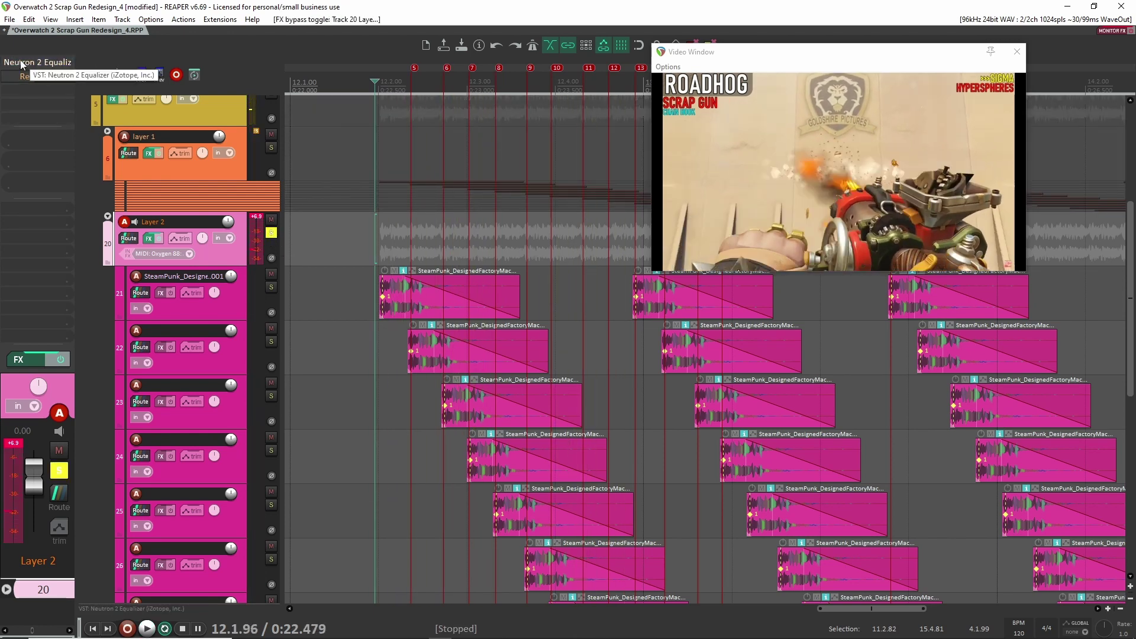
click(272, 147)
key(space)
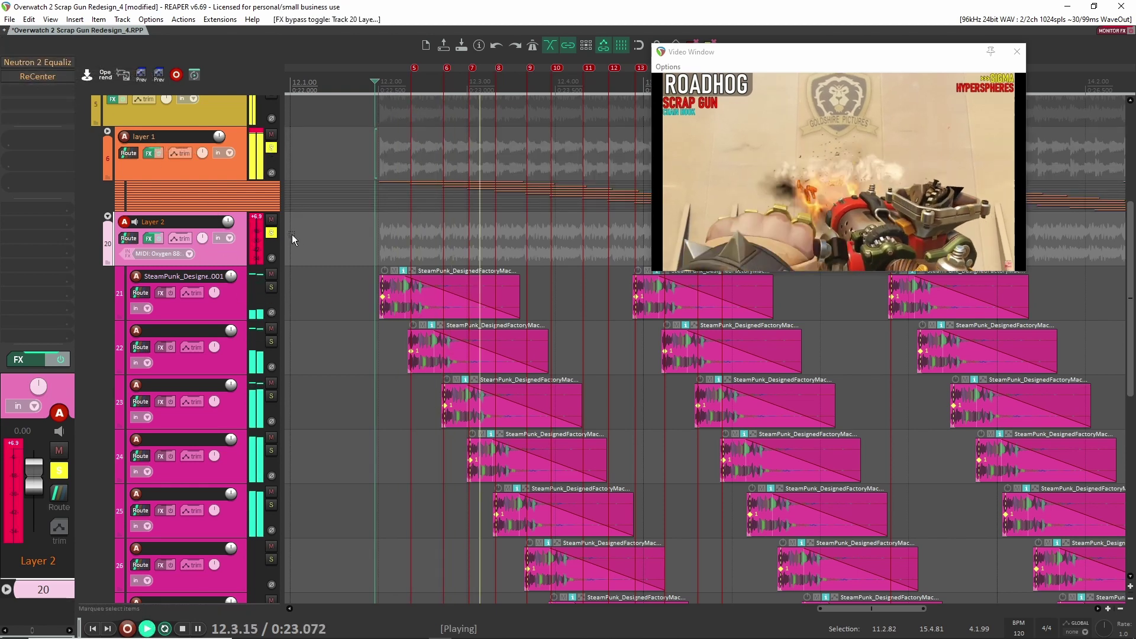
key(space)
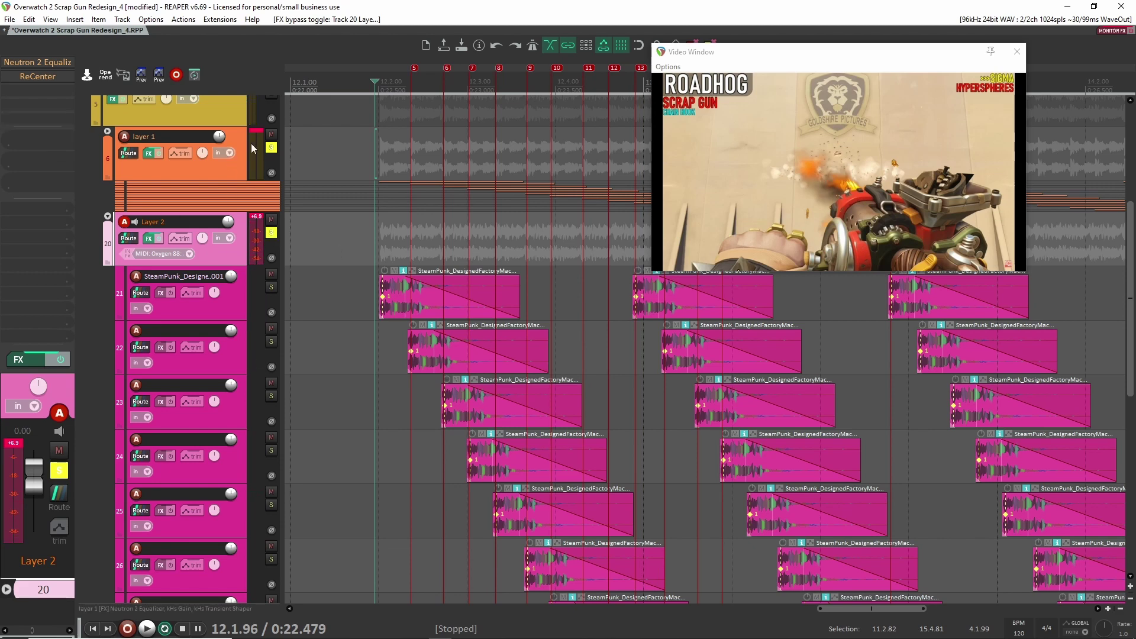
click(272, 147)
Open the active Neutron 2 Equalizer on Layer 2, watch its curve during playback, and close its window.
click(38, 63)
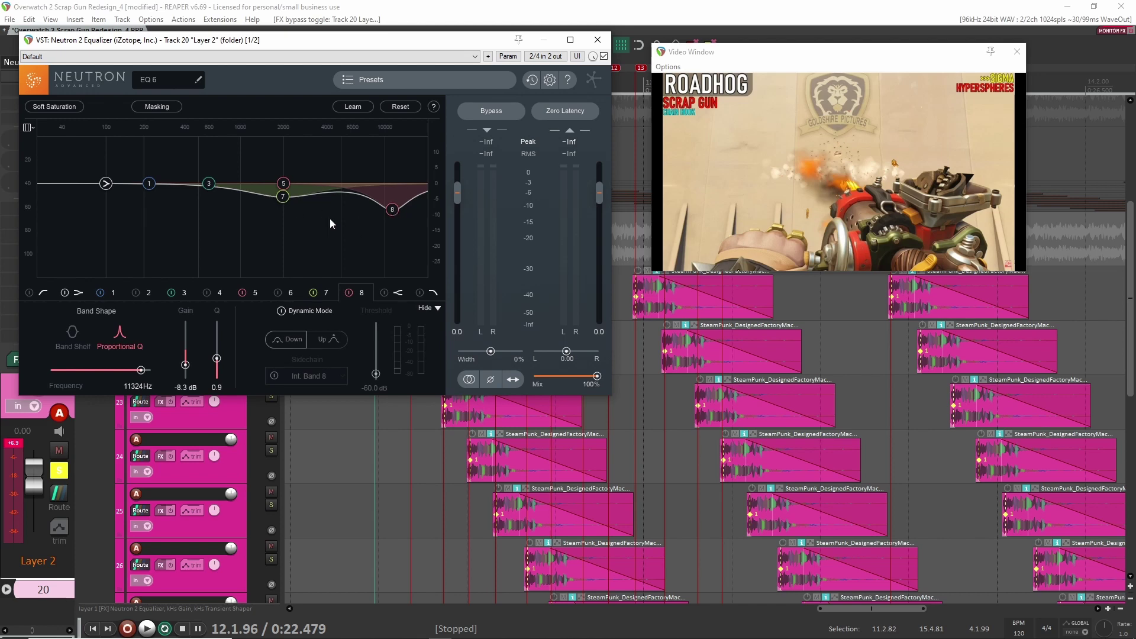
key(space)
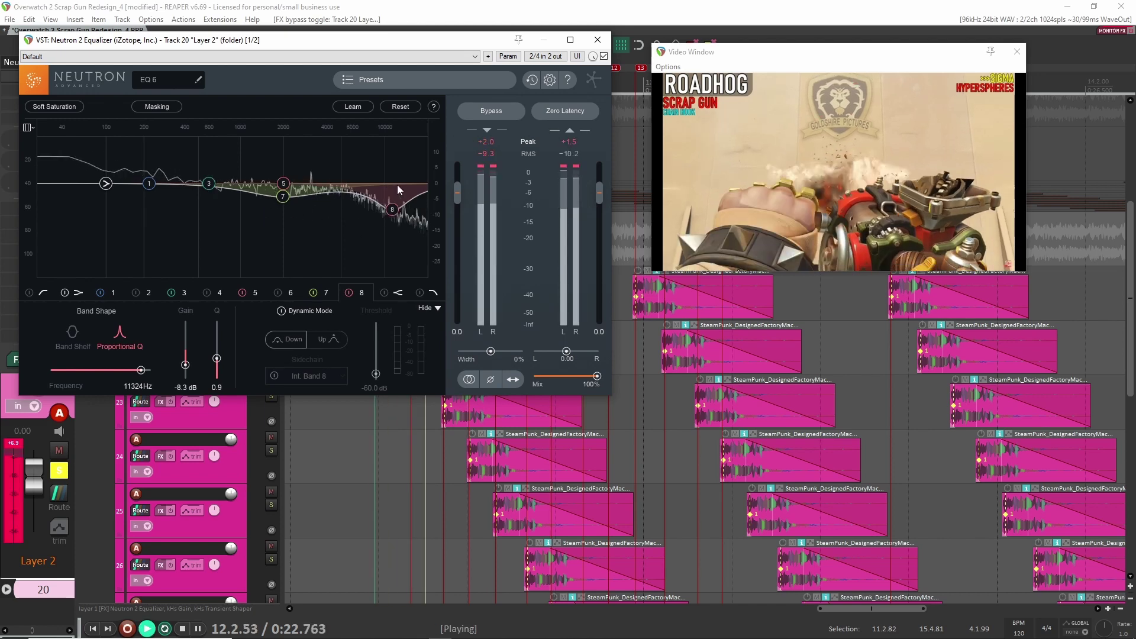
key(space)
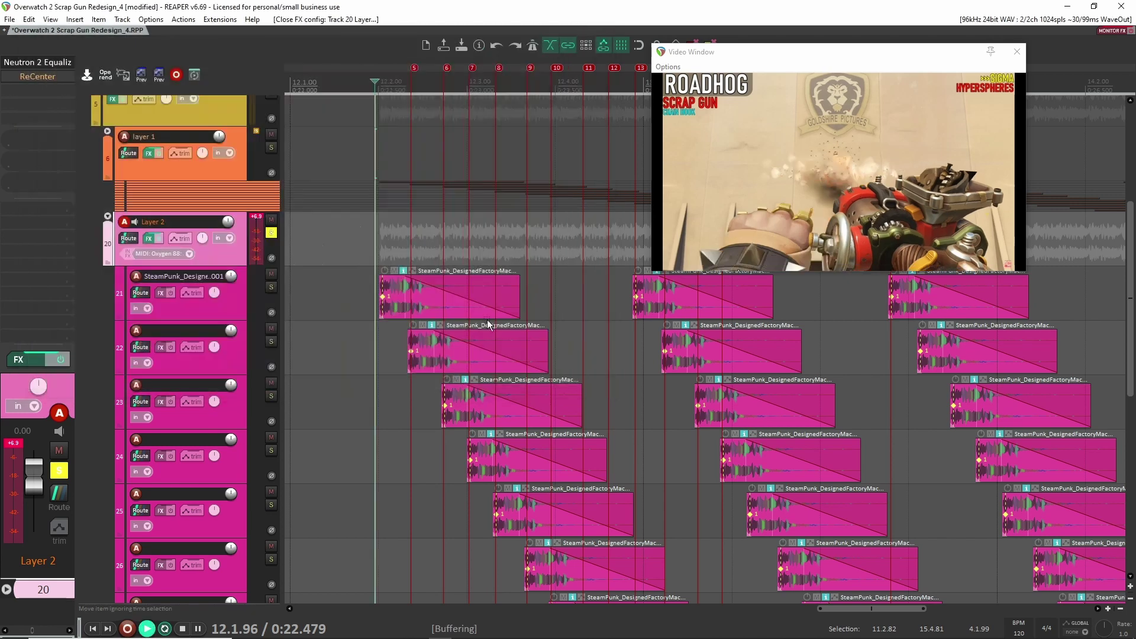
click(598, 39)
Compare Layer 2's playback with Neutron 2 Equalizer active and bypassed, leaving it active.
key(space)
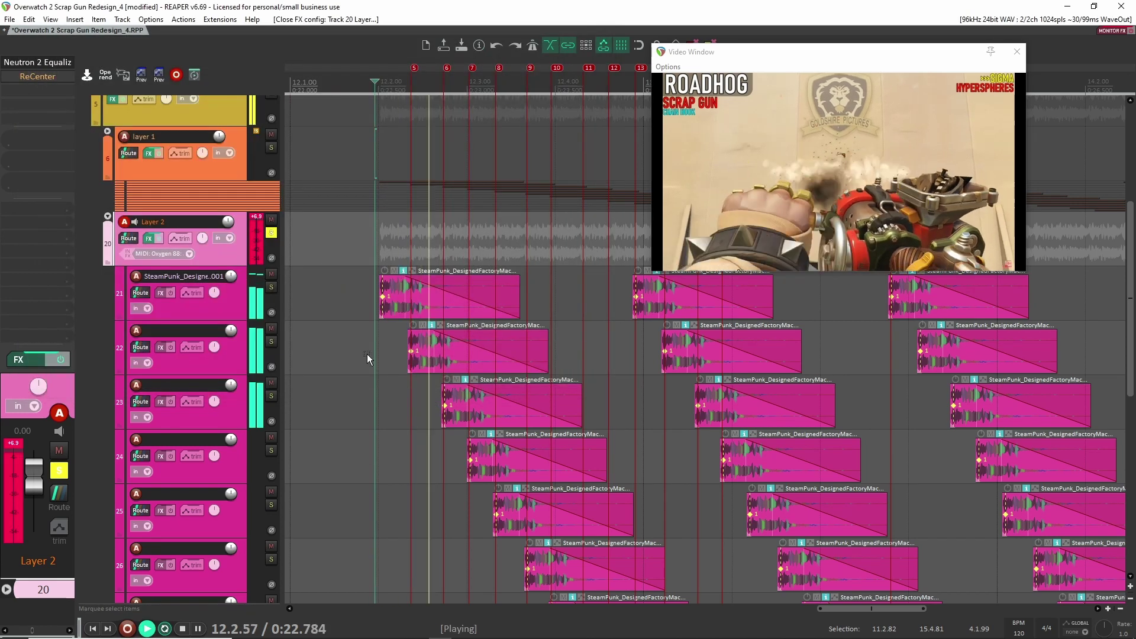
shift+click(51, 62)
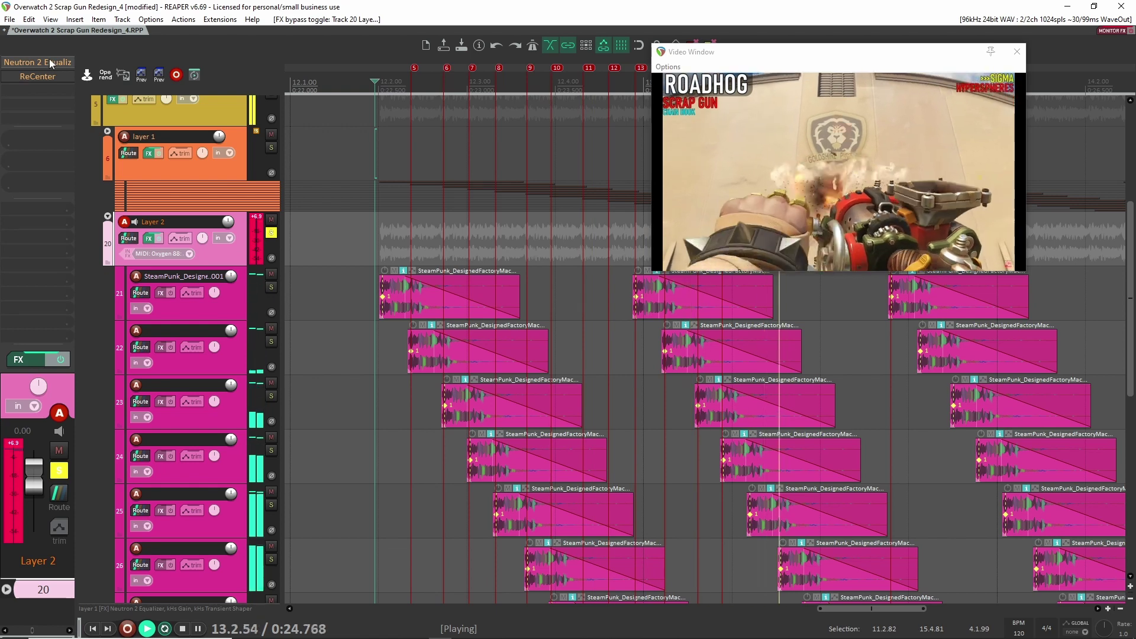
key(space)
shift+click(50, 61)
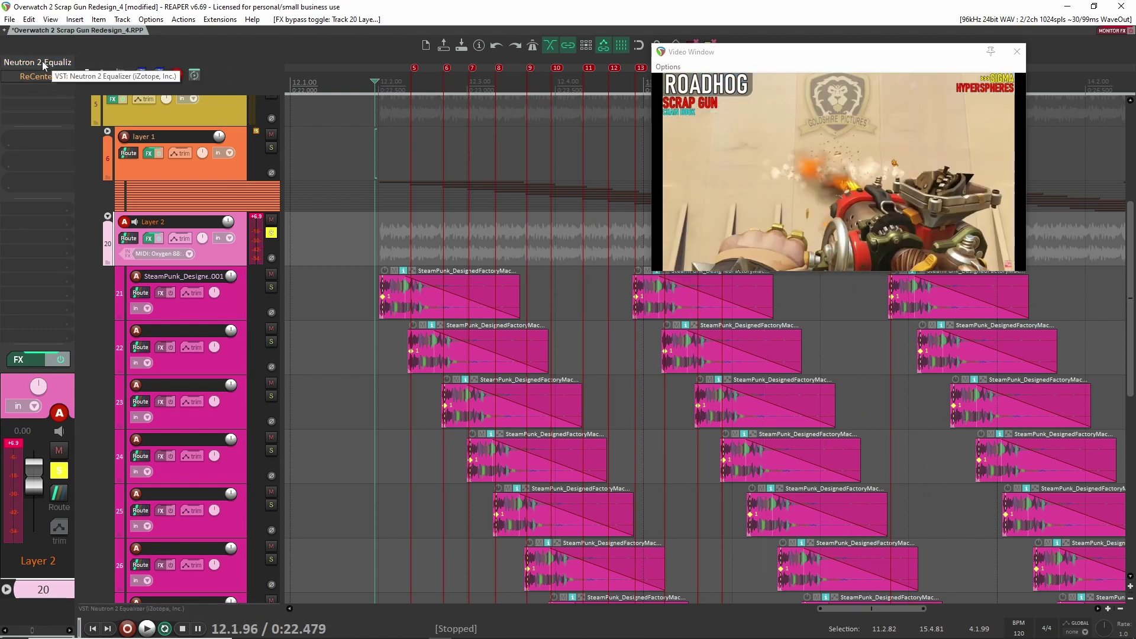
Open the active ReCenter on Layer 2 clear of the tracks, solo layer 1 alongside it, and collapse Layer 2's folder.
click(33, 77)
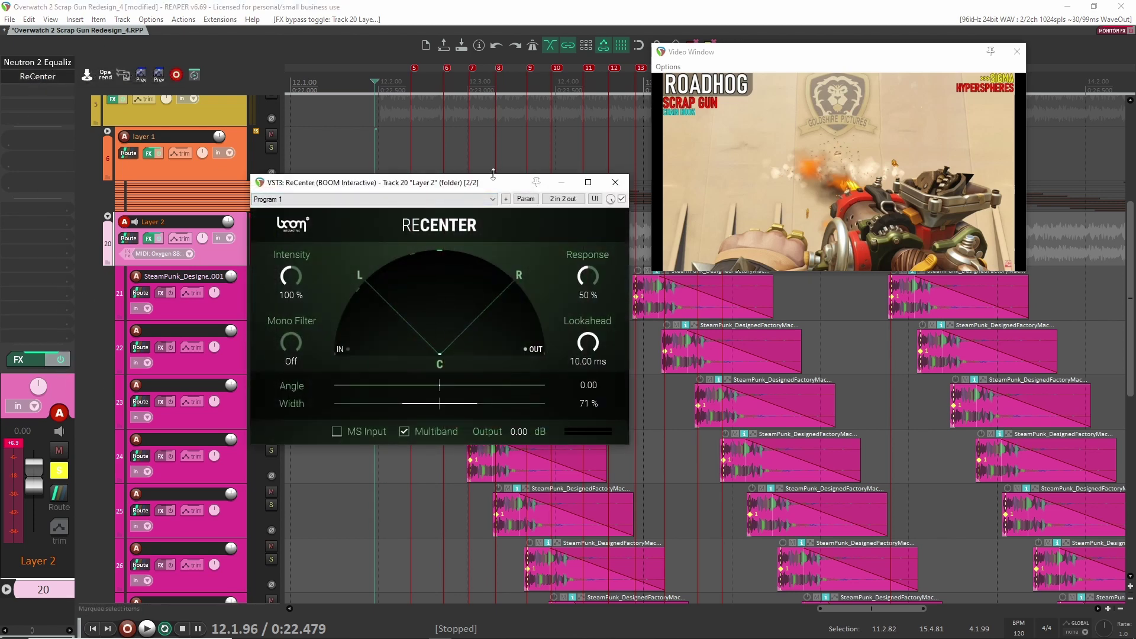
drag(476, 187, 810, 321)
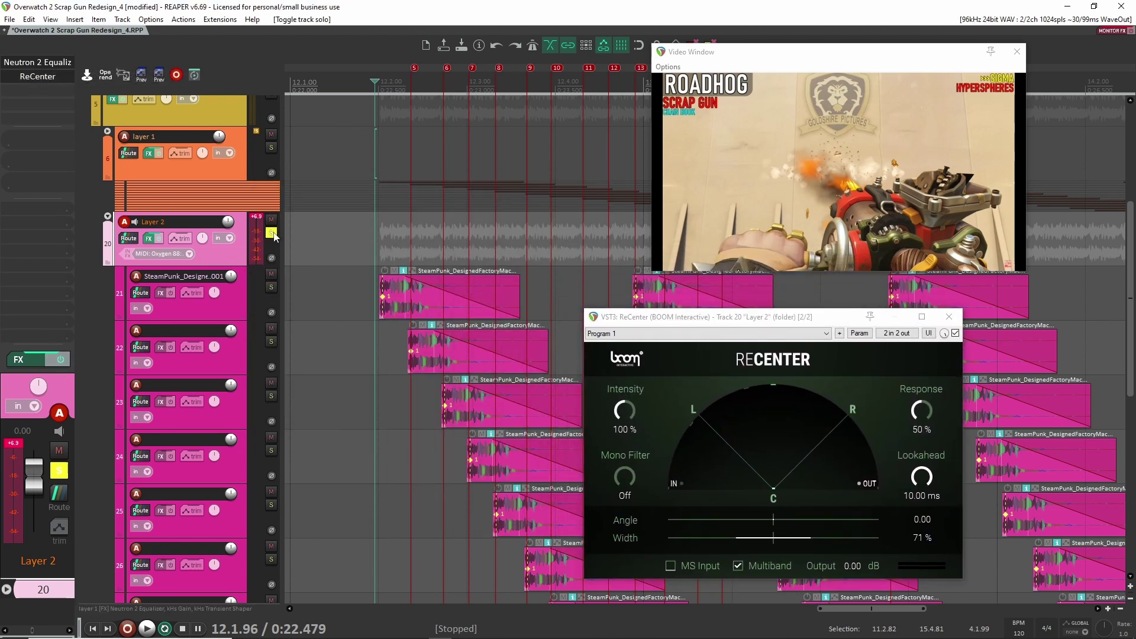
click(271, 147)
click(108, 216)
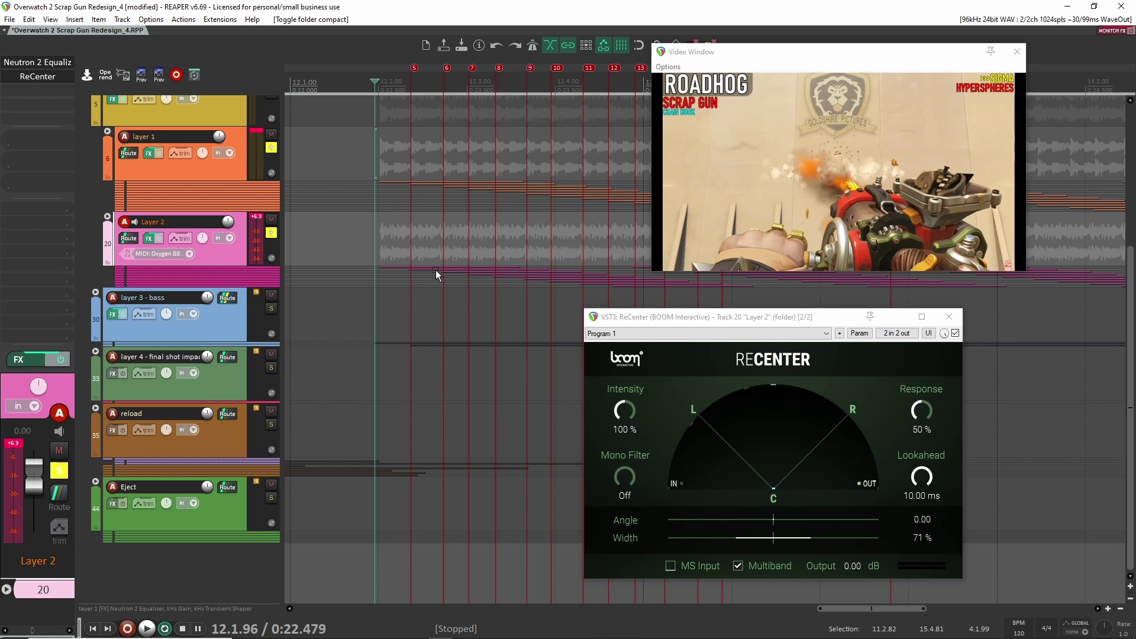
scroll(410, 236, up, 2)
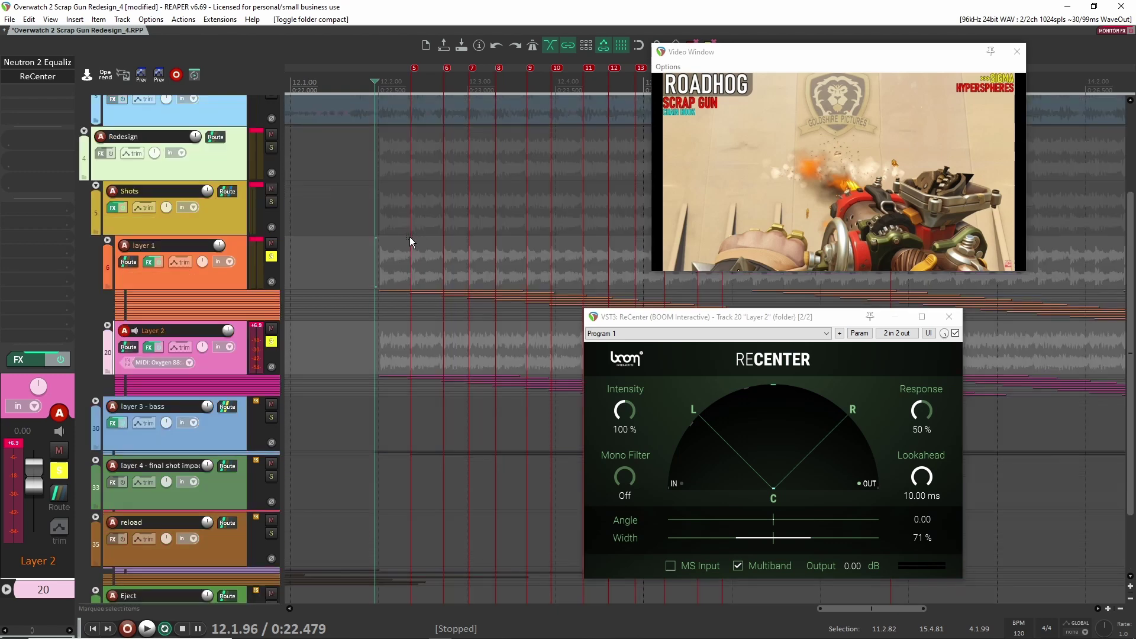
Compare playback of layer 1 and Layer 2 from before the shots with ReCenter bypassed and active, leaving it active.
click(379, 265)
click(360, 261)
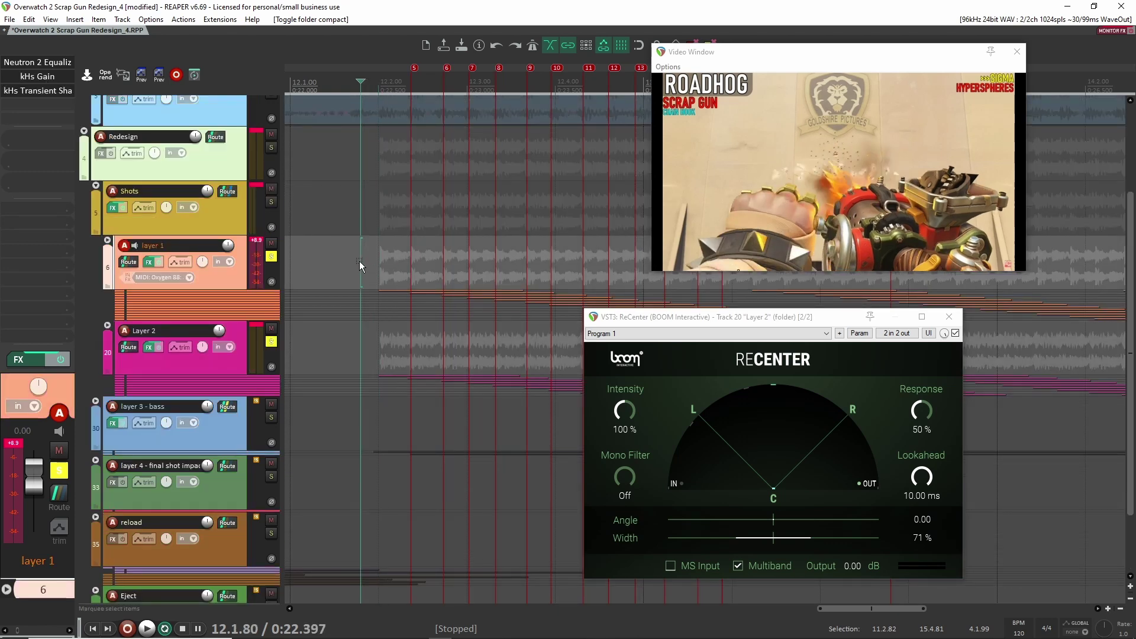
click(955, 333)
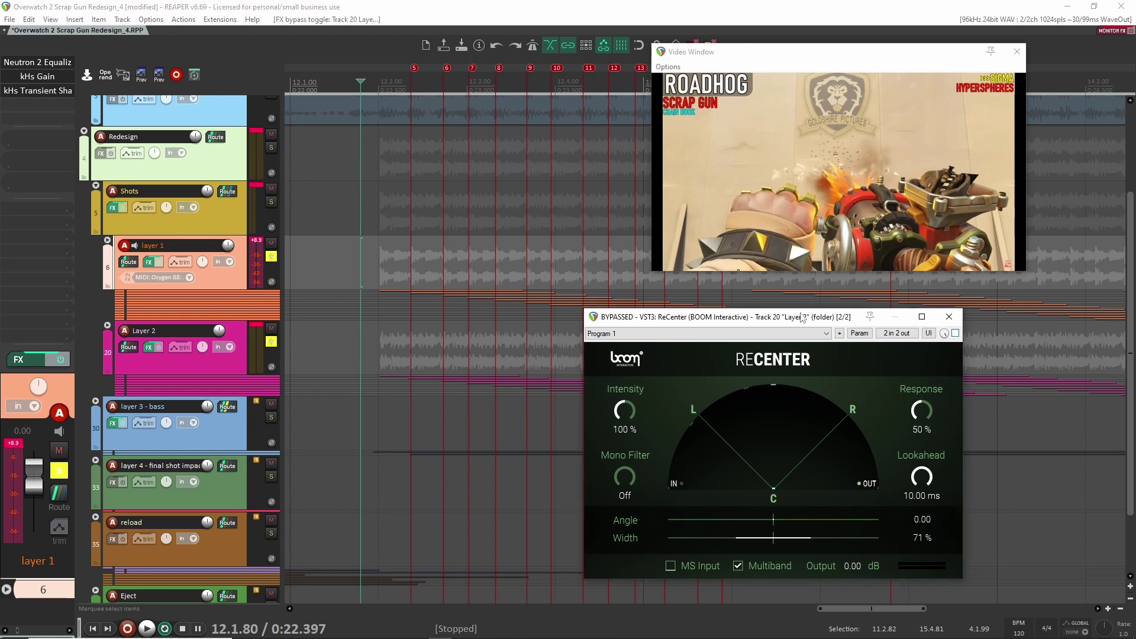
key(space)
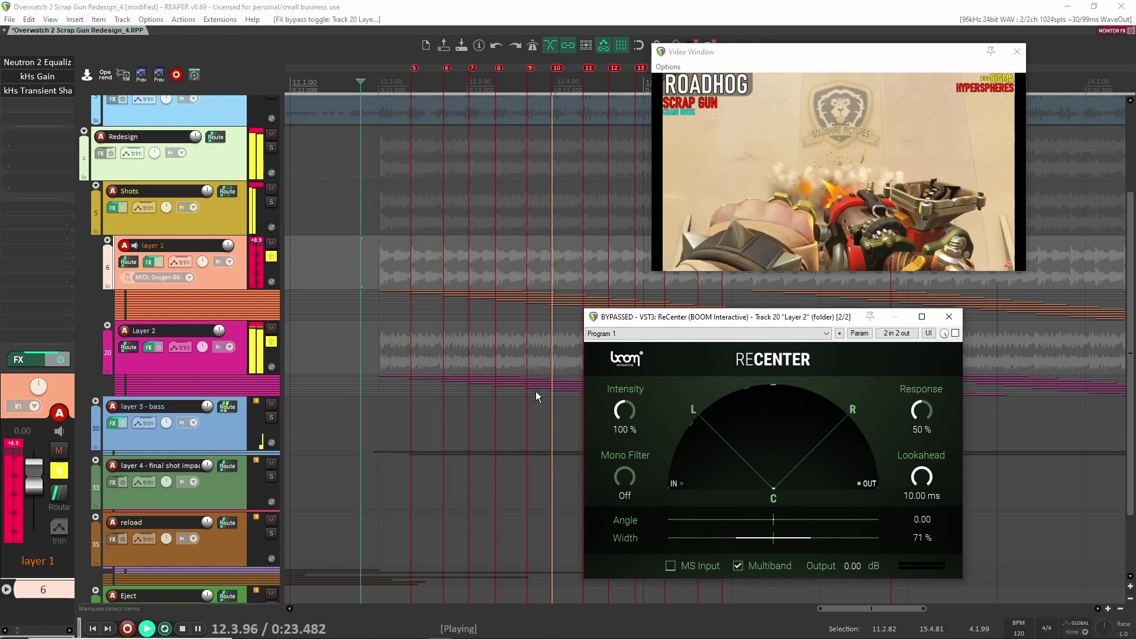
key(space)
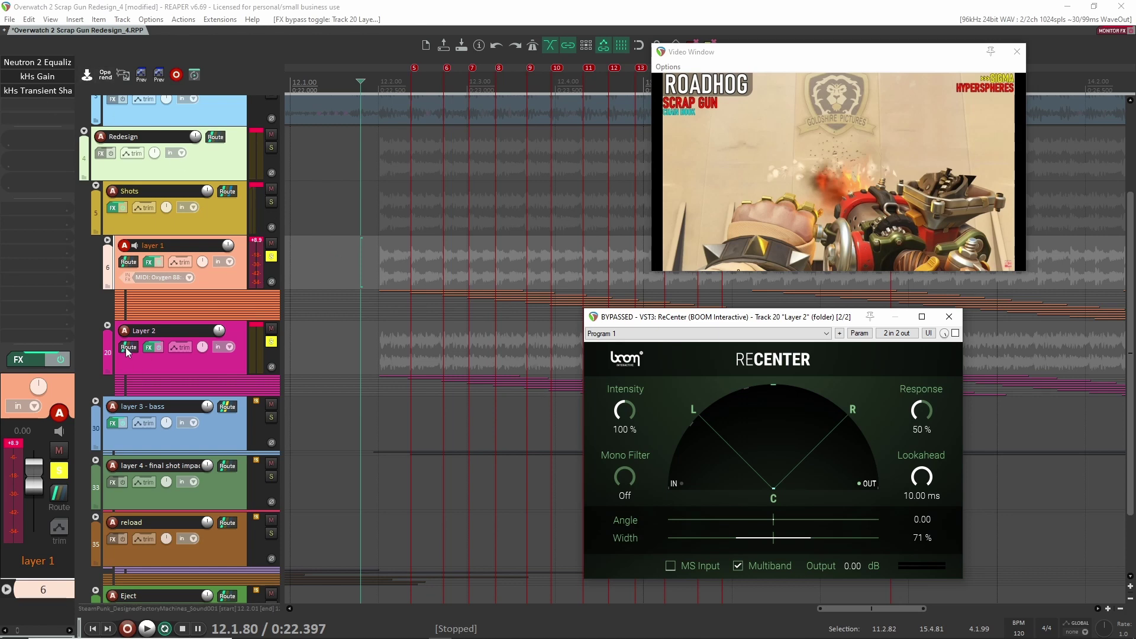
click(177, 364)
shift+click(37, 76)
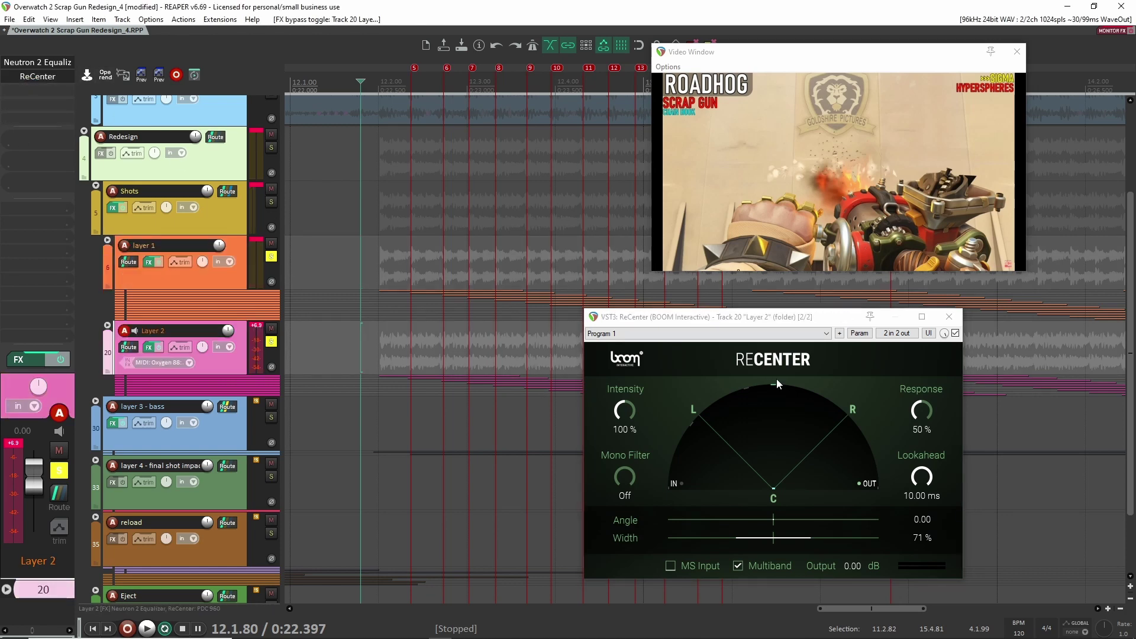
key(space)
key(space)
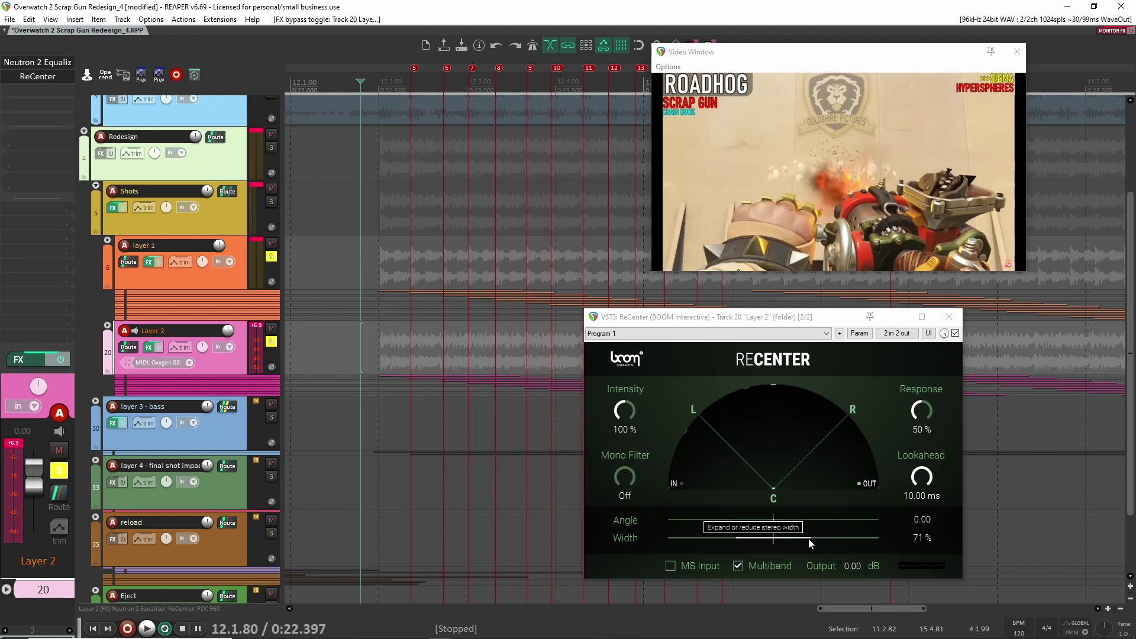
Audition ReCenter's stereo width on Layer 2 during playback, lowering it to 1% and raising it to 74%.
key(space)
drag(811, 543, 774, 541)
key(space)
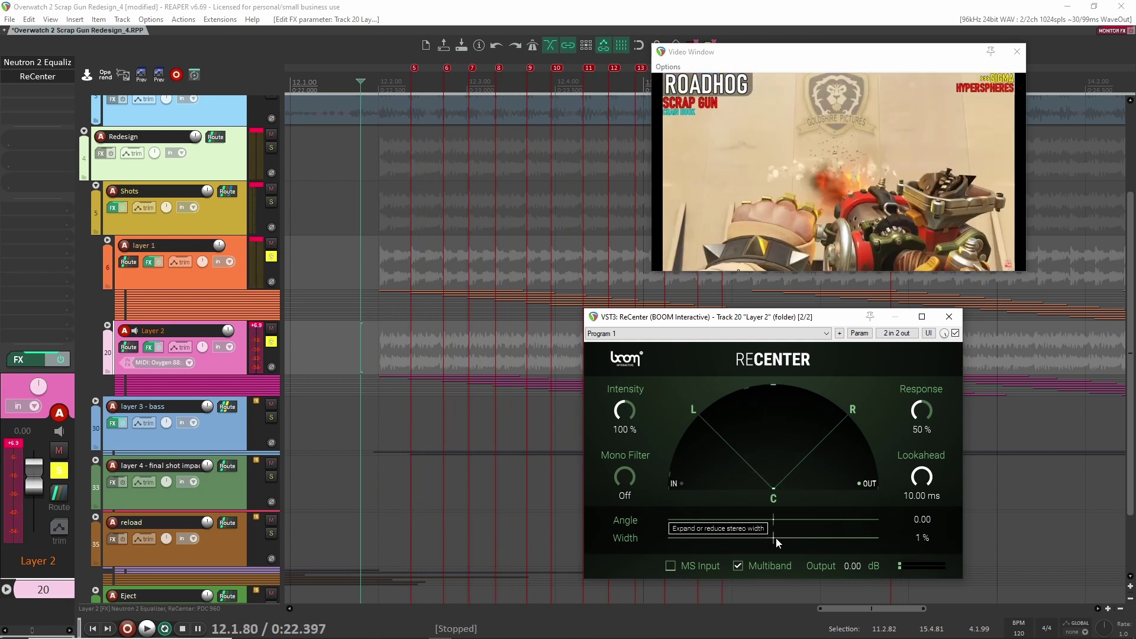
key(space)
drag(774, 538, 813, 534)
key(space)
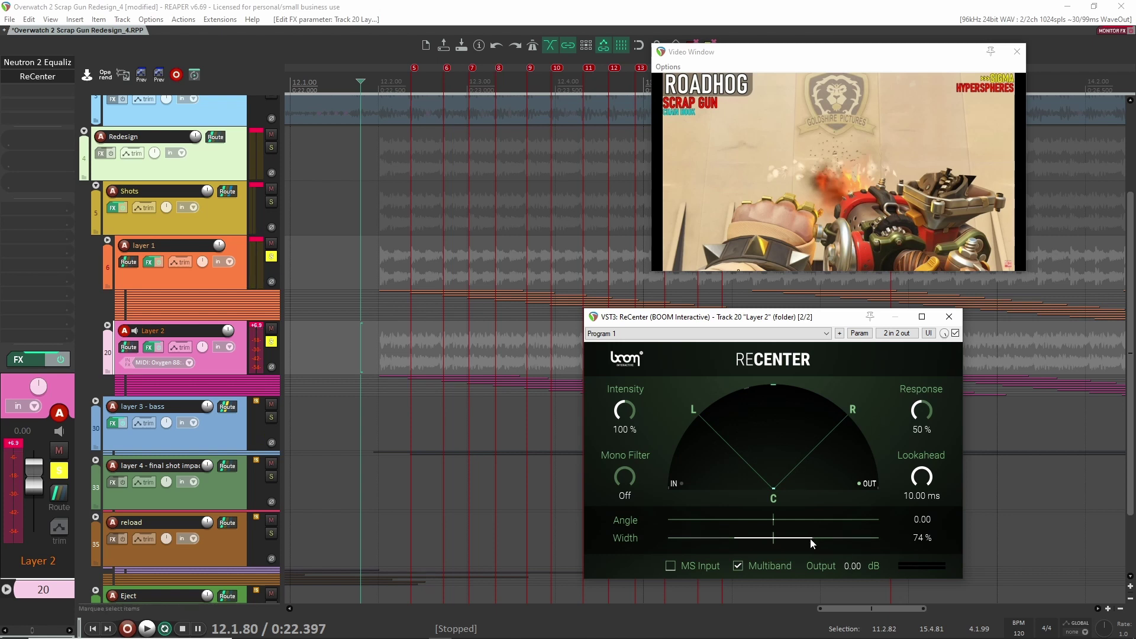
Narrow ReCenter's width on Layer 2 to 58% and down to 1%, and close its window.
drag(813, 537, 805, 538)
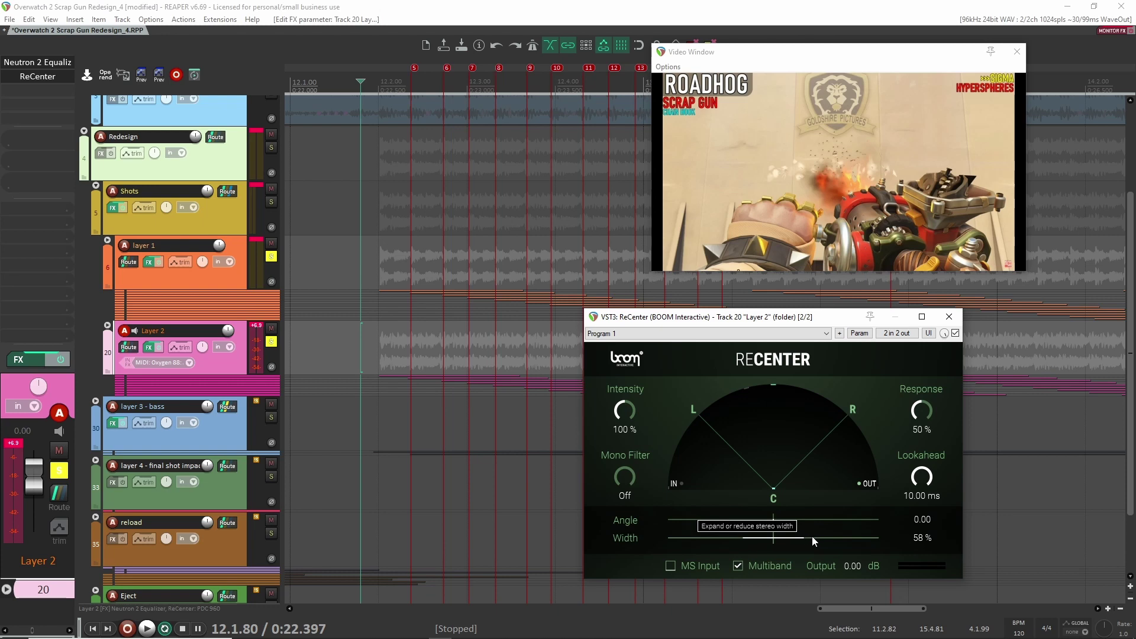
drag(805, 536, 805, 539)
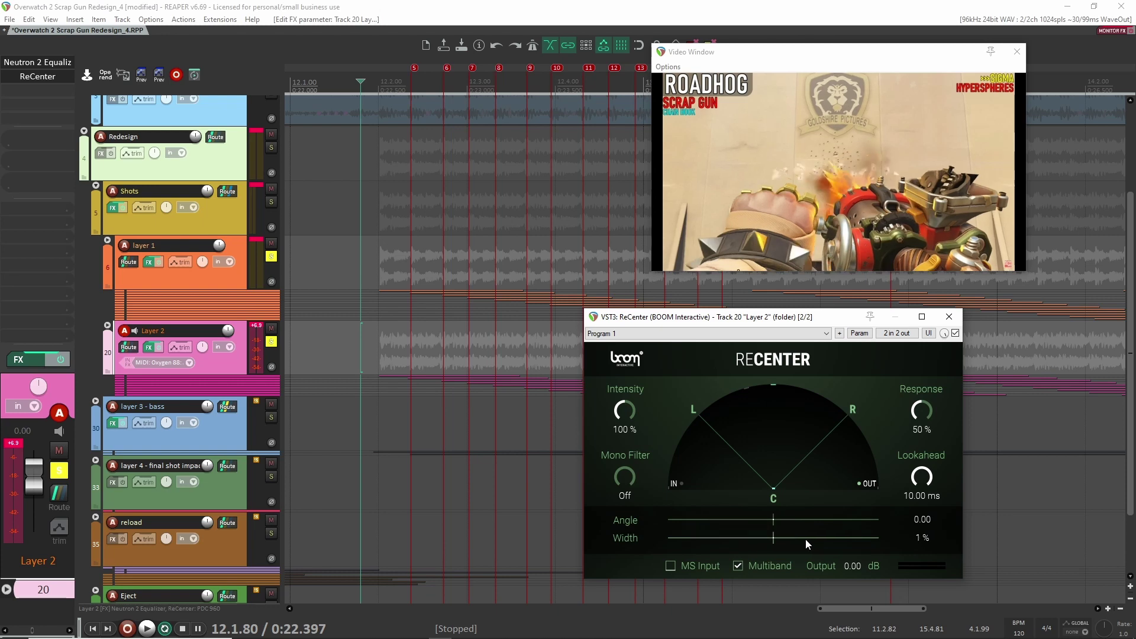
double_click(243, 342)
click(107, 325)
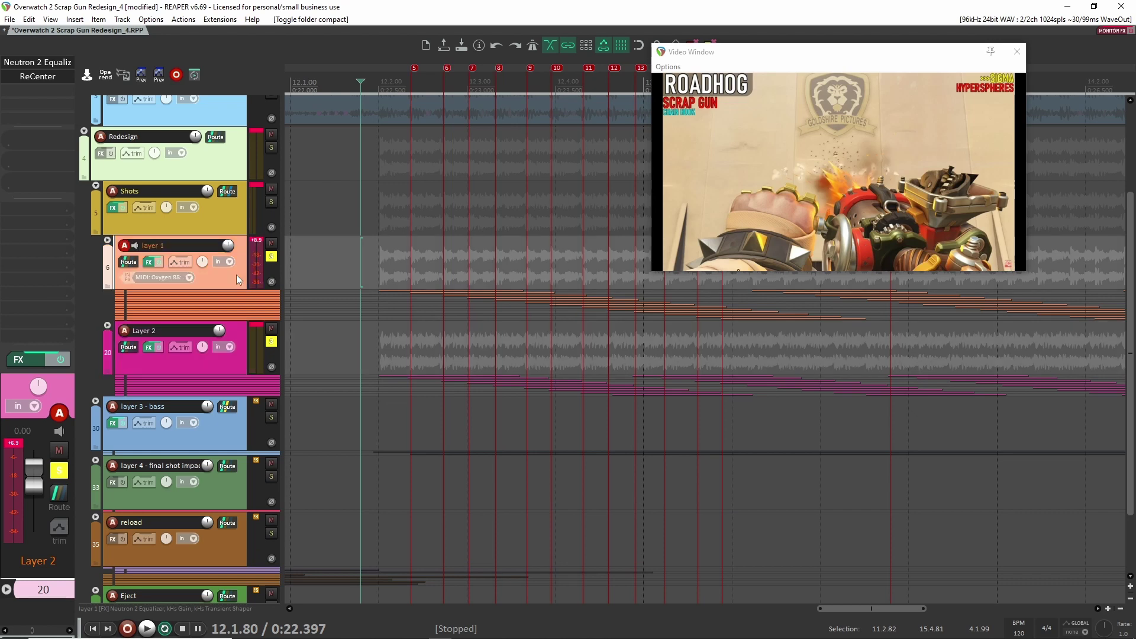
Play the soloed layer 1 and Layer 2 together and select the Shots folder track to show its effects.
click(235, 279)
key(space)
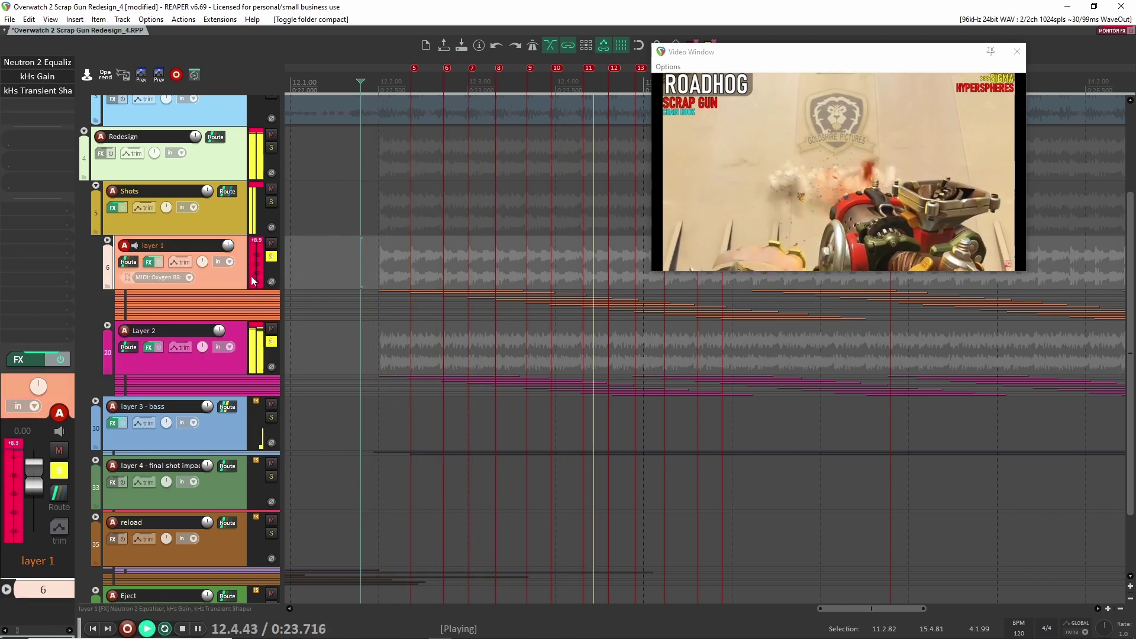
click(224, 216)
key(space)
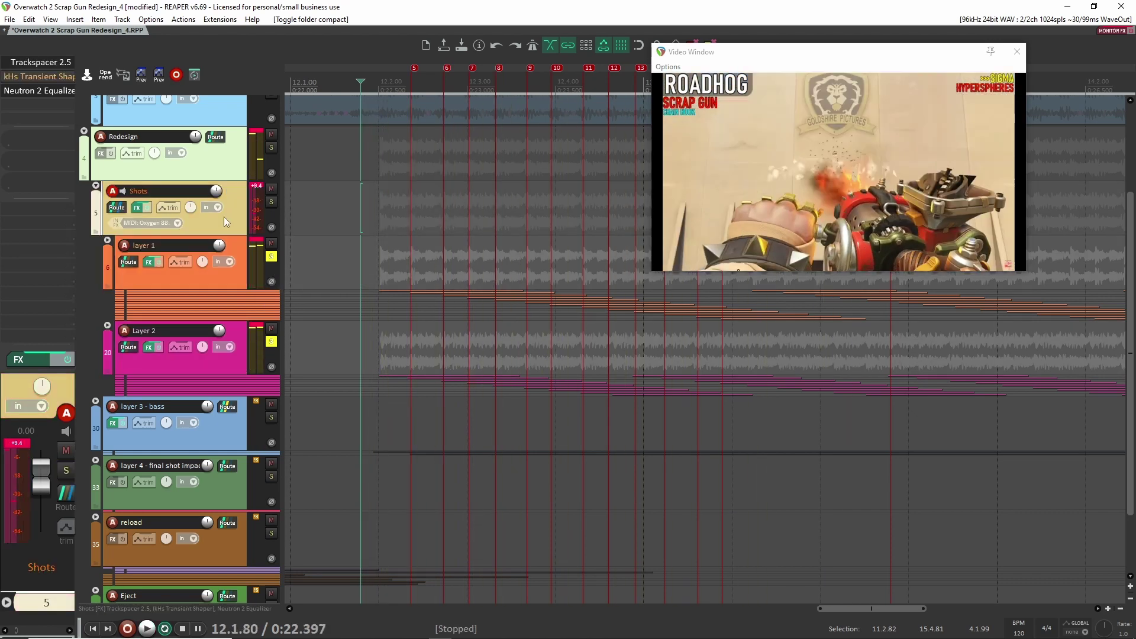
Remove the kHs Transient Shaper from the Shots track and bypass its Neutron 2 Equalizer.
alt+click(52, 75)
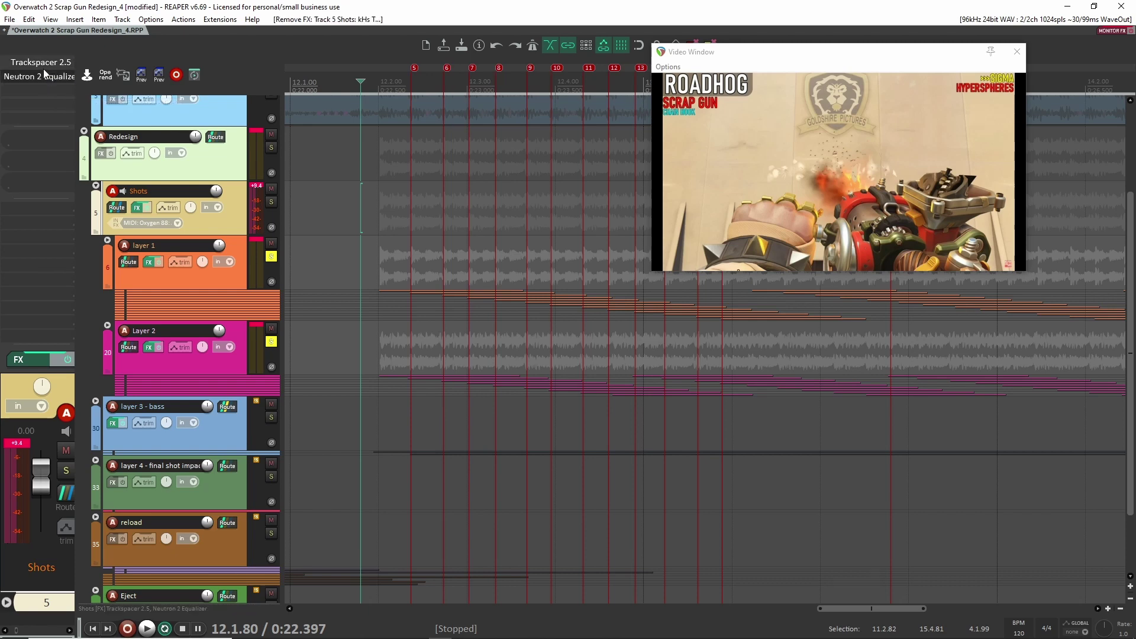
shift+click(47, 76)
shift+click(46, 63)
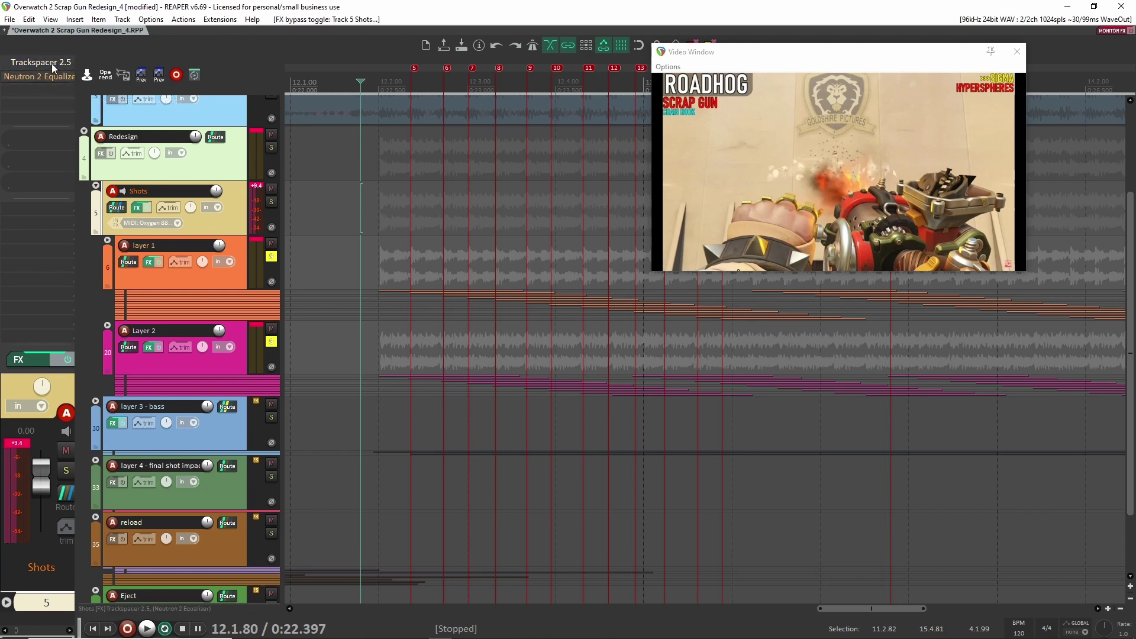
Open Trackspacer 2.5 on Shots, check the layer 3 - bass track that feeds it and layer 1, and close the window.
click(52, 63)
drag(549, 86, 593, 82)
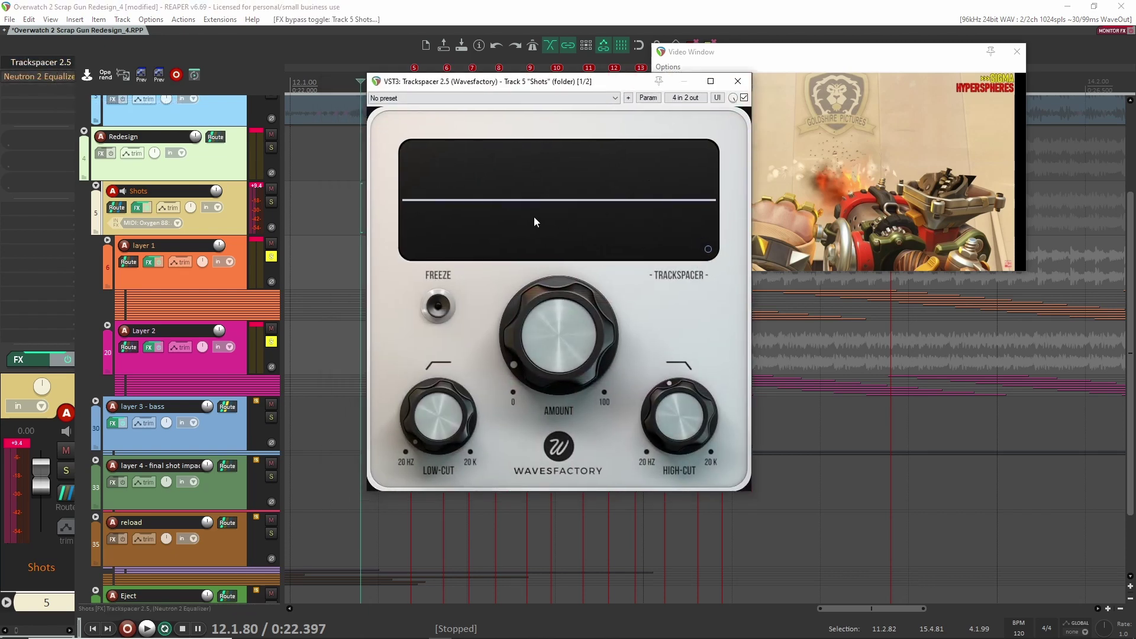
click(211, 445)
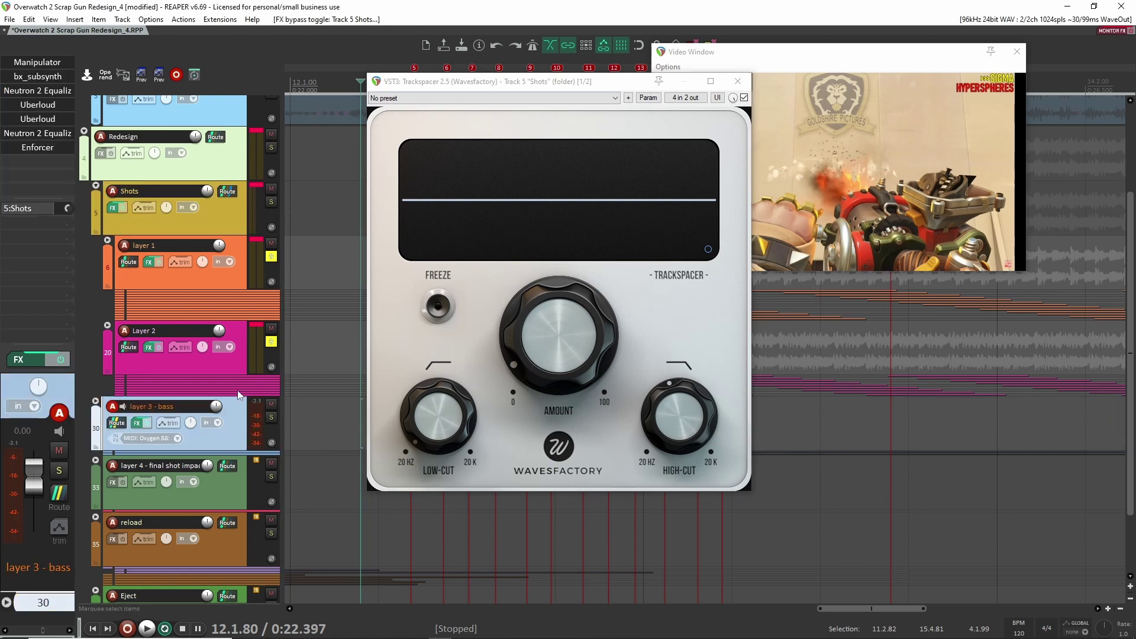
click(234, 269)
click(111, 180)
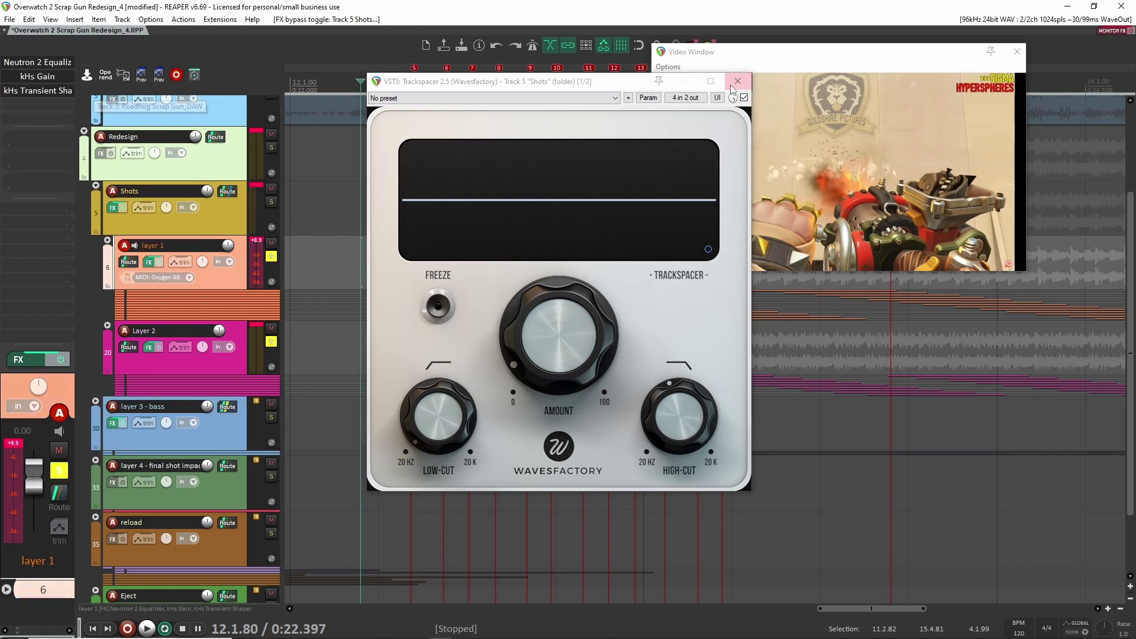
Reactivate the Neutron 2 Equalizer on Shots, watch its curve during playback, and close its window.
shift+click(34, 76)
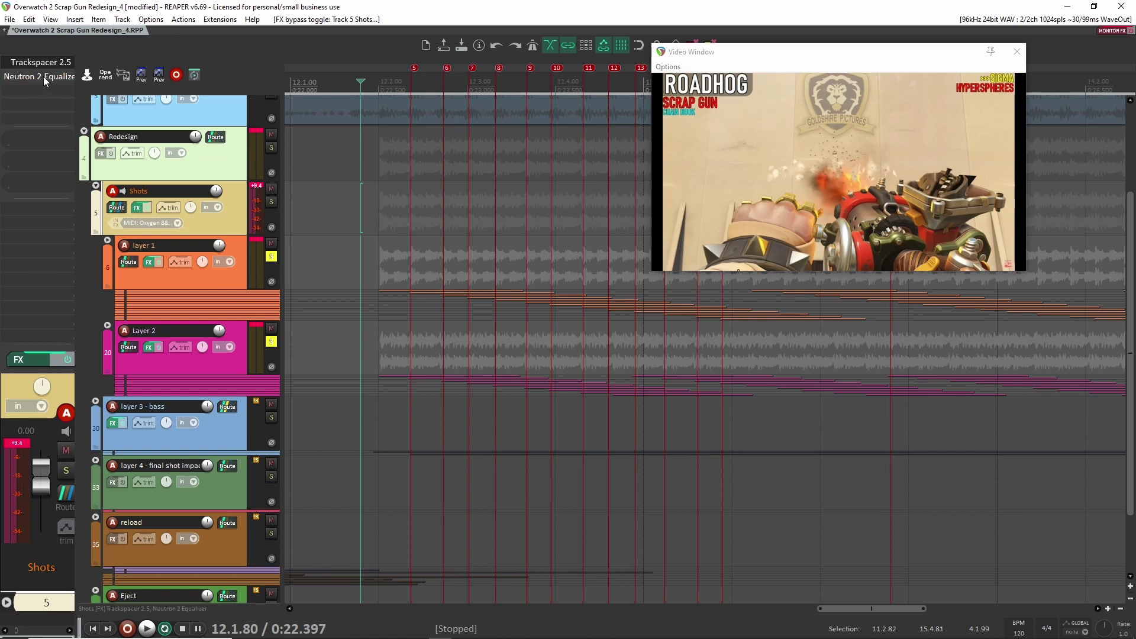
key(space)
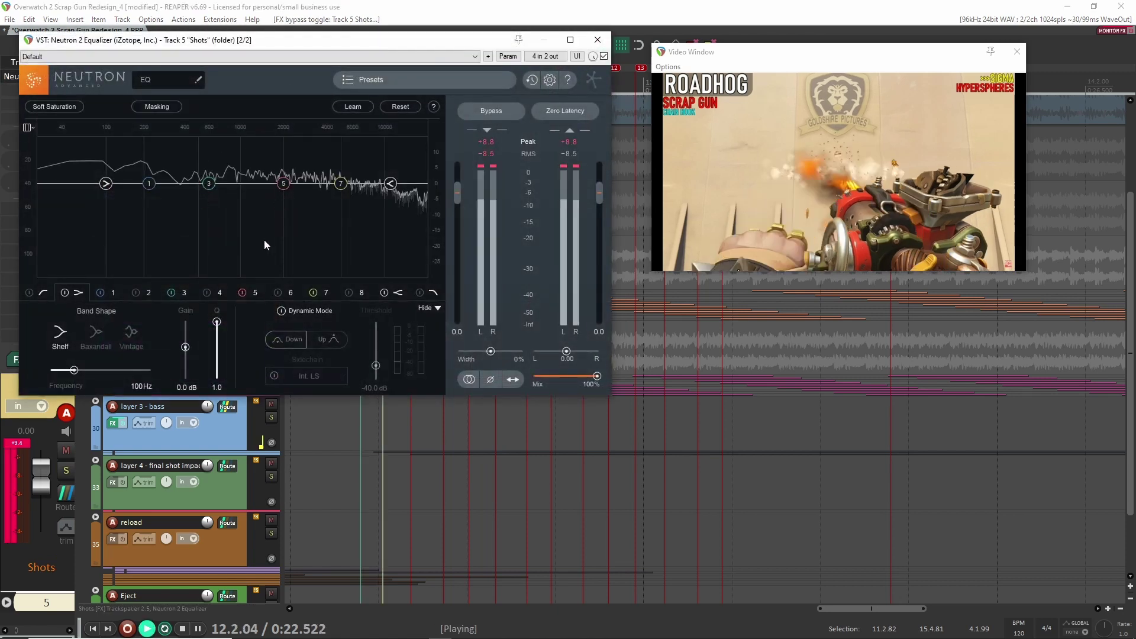
key(space)
key(Escape)
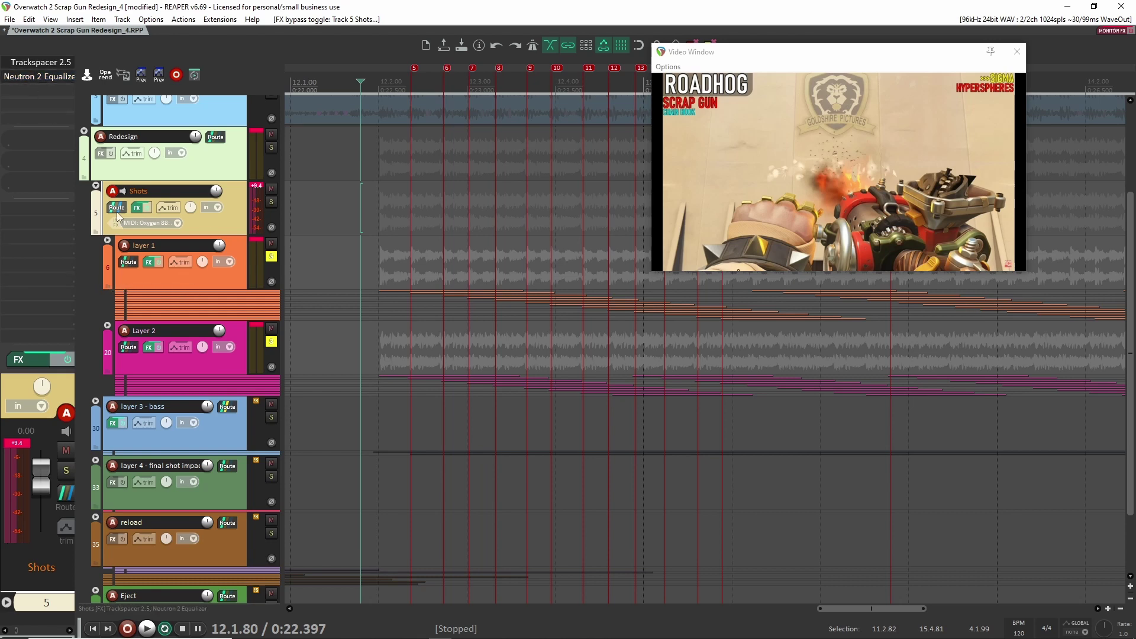
Expand the layer 3 - bass folder to show its audio and MIDI items, with the solos on layers 1 and 2 cleared.
scroll(95, 401, down, 1)
click(95, 346)
scroll(400, 329, down, 3)
scroll(414, 355, up, 3)
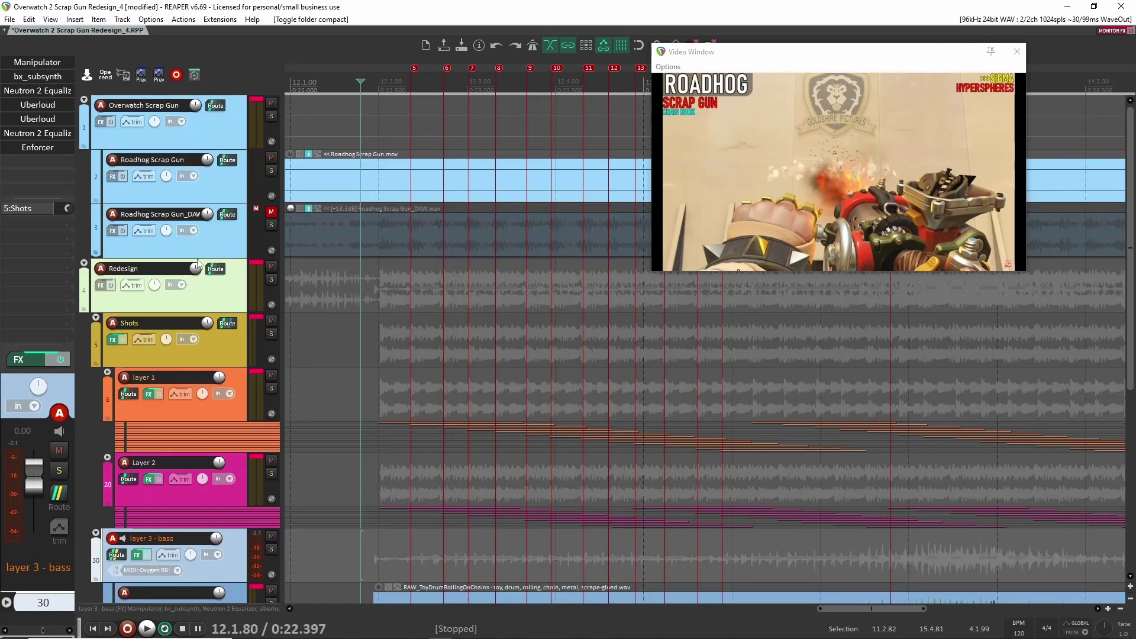
scroll(487, 418, down, 3)
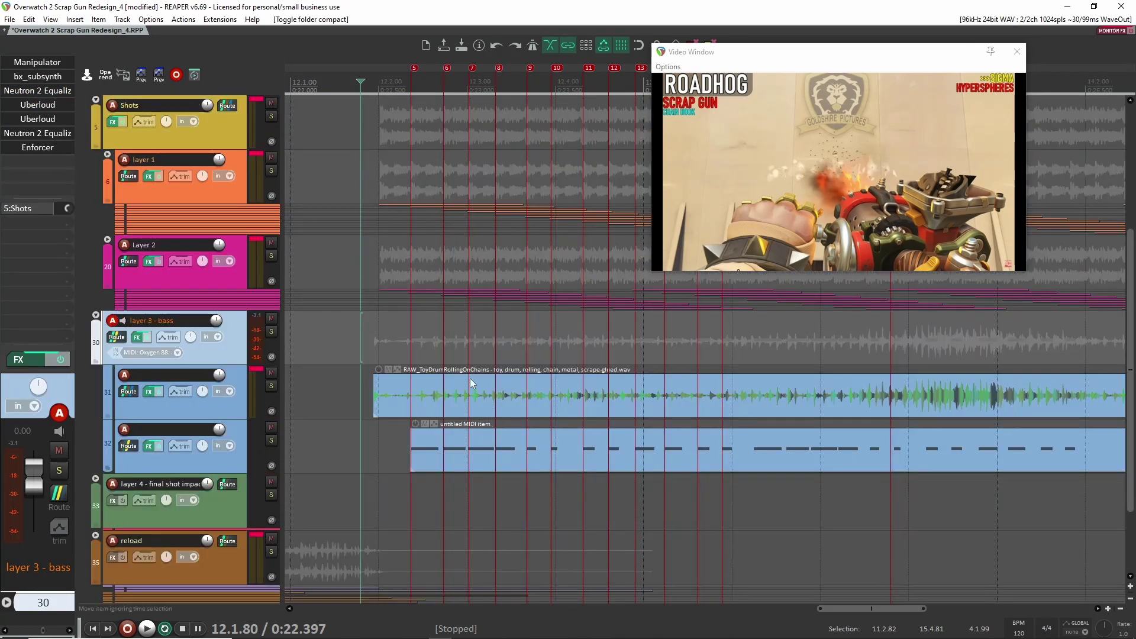
Solo the layer 3 - bass folder and play through its chain recording and MIDI item.
click(271, 331)
scroll(517, 346, right, 2)
scroll(518, 346, down, 1)
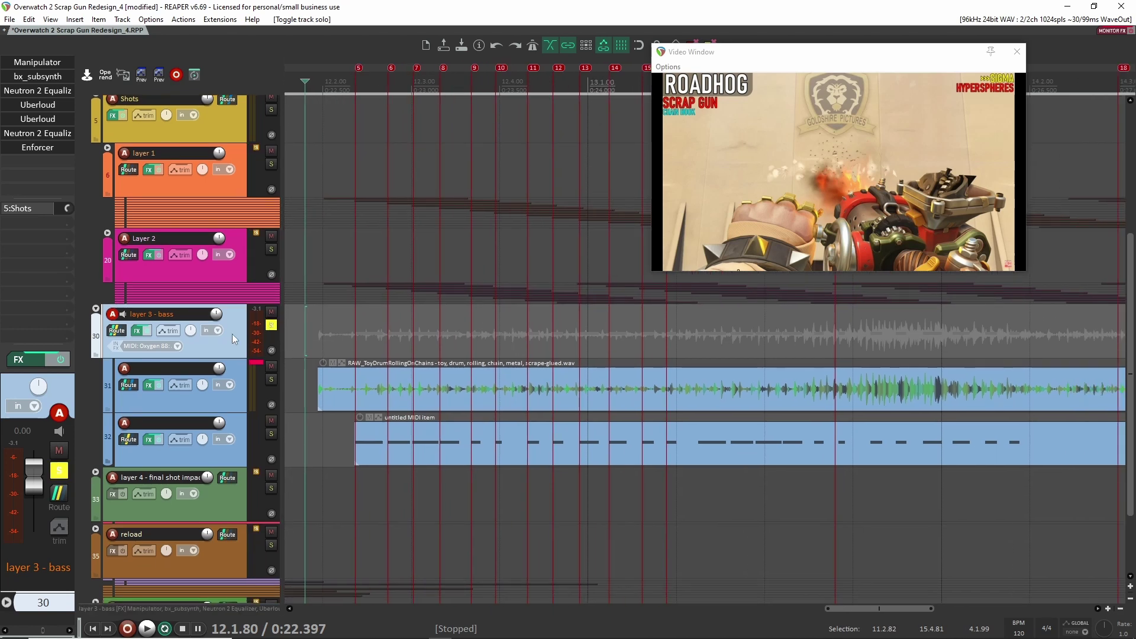
key(space)
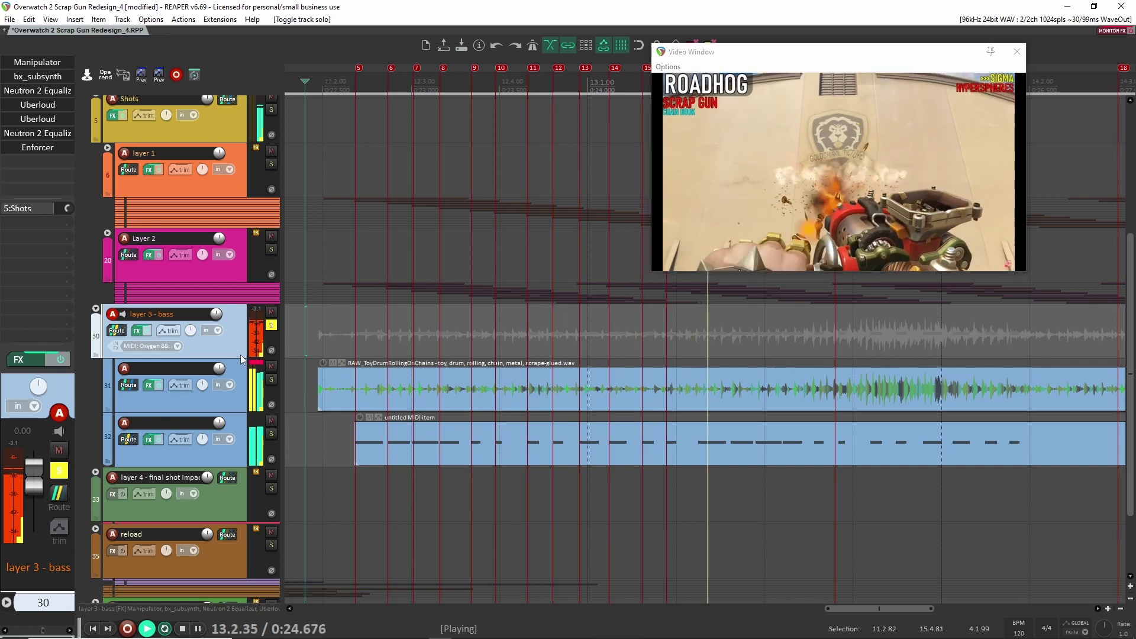
scroll(503, 396, down, 2)
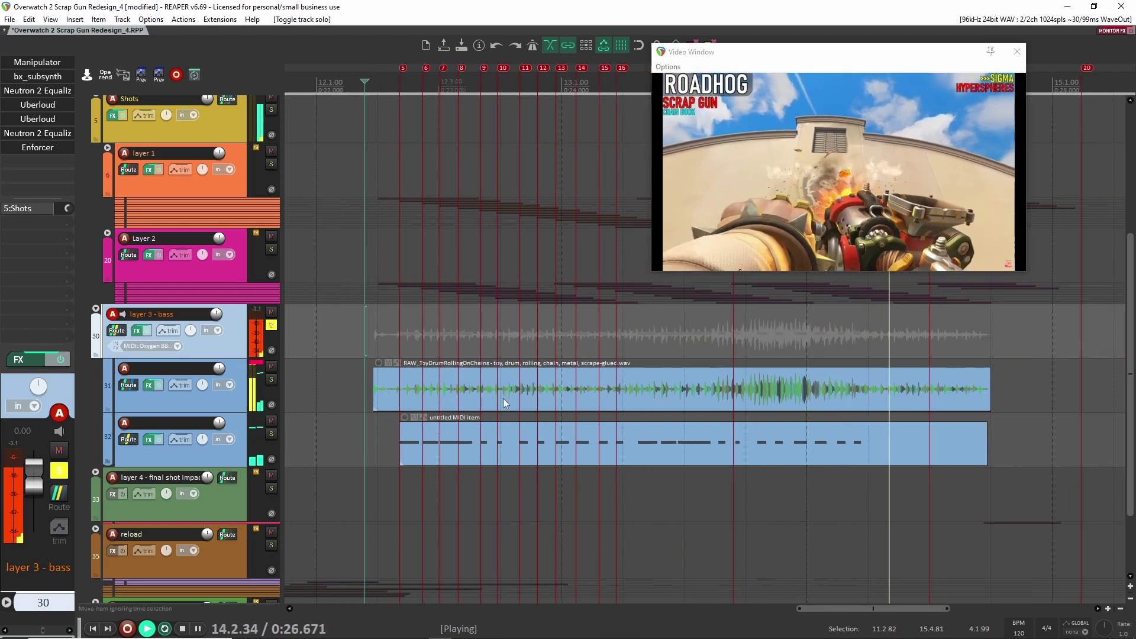
key(space)
scroll(494, 391, up, 2)
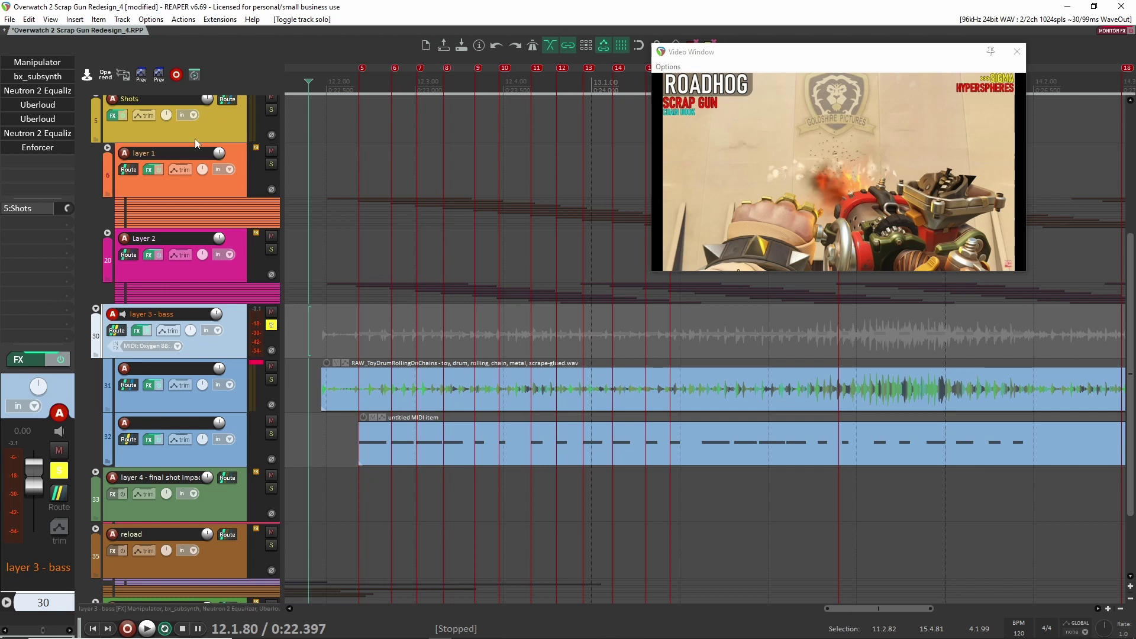
Bypass every effect on layer 3 - bass, from Manipulator and bx_subsynth through Enforcer.
shift+click(48, 147)
shift+click(48, 133)
shift+click(48, 91)
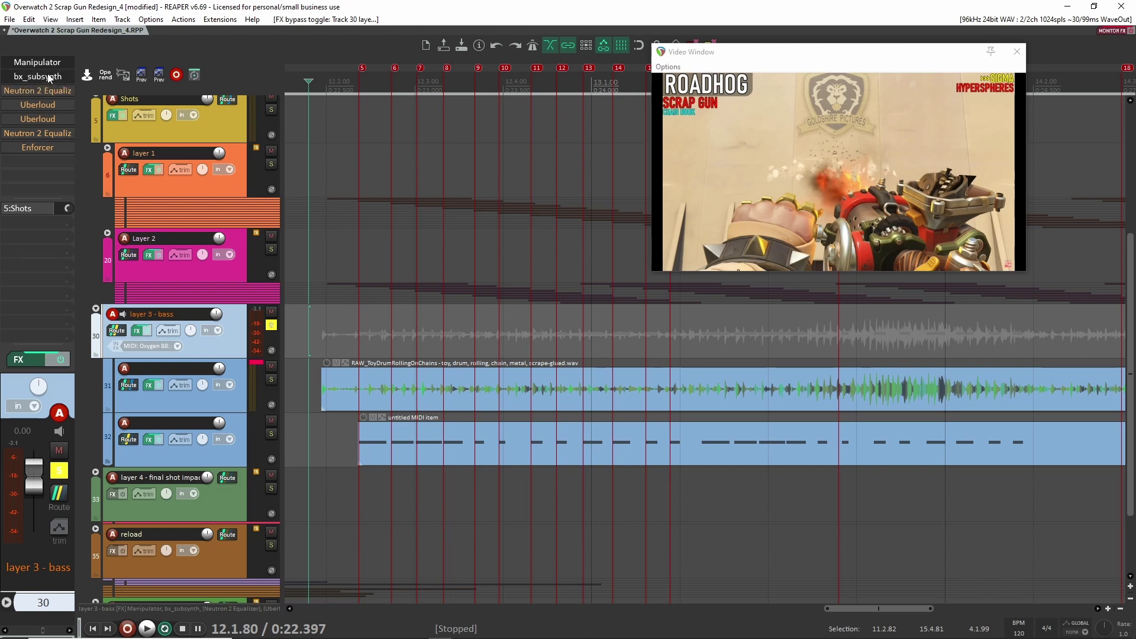
shift+click(48, 76)
shift+click(49, 63)
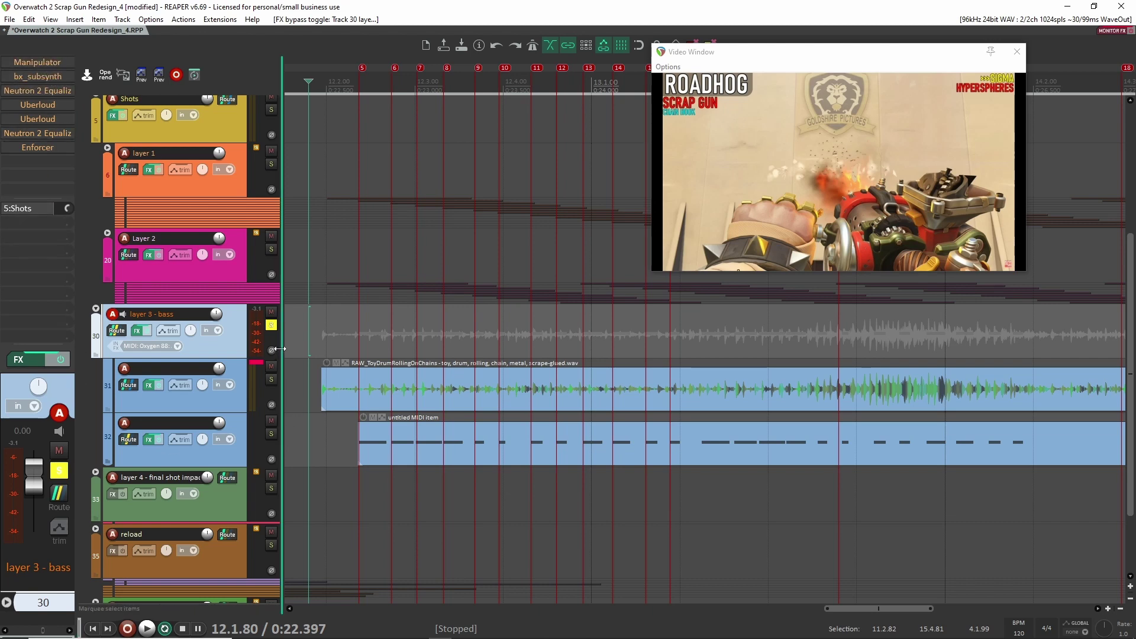
Clear the layer 3 - bass solo, solo track 31 with Snap Heap and Neutron 2 Equalizer bypassed, and play its chain recording.
click(271, 325)
click(237, 401)
key(space)
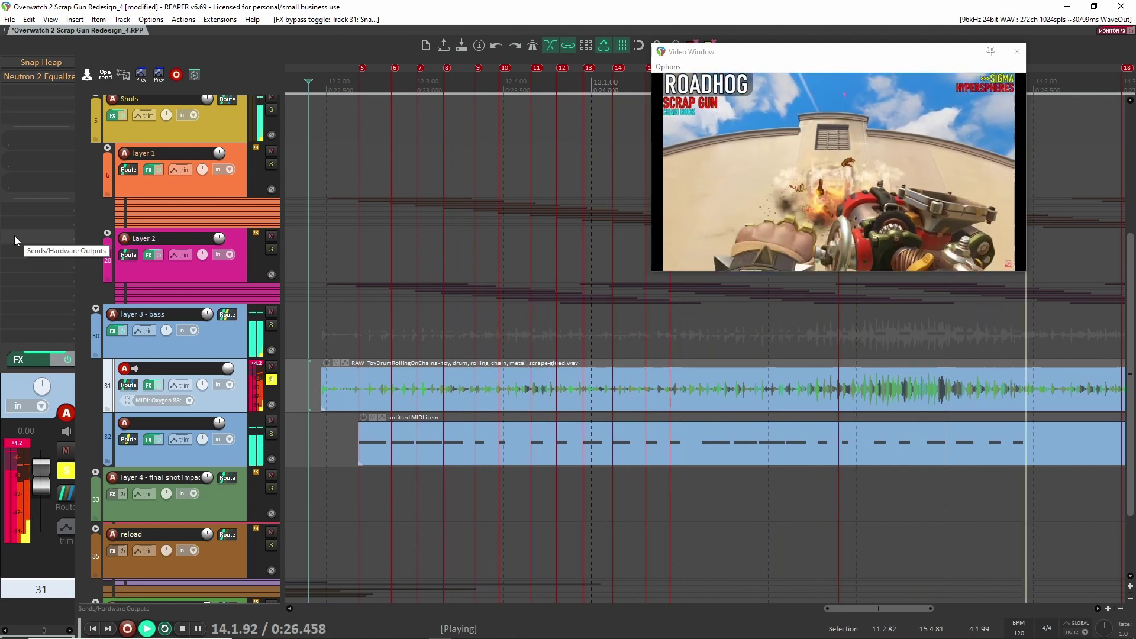
key(space)
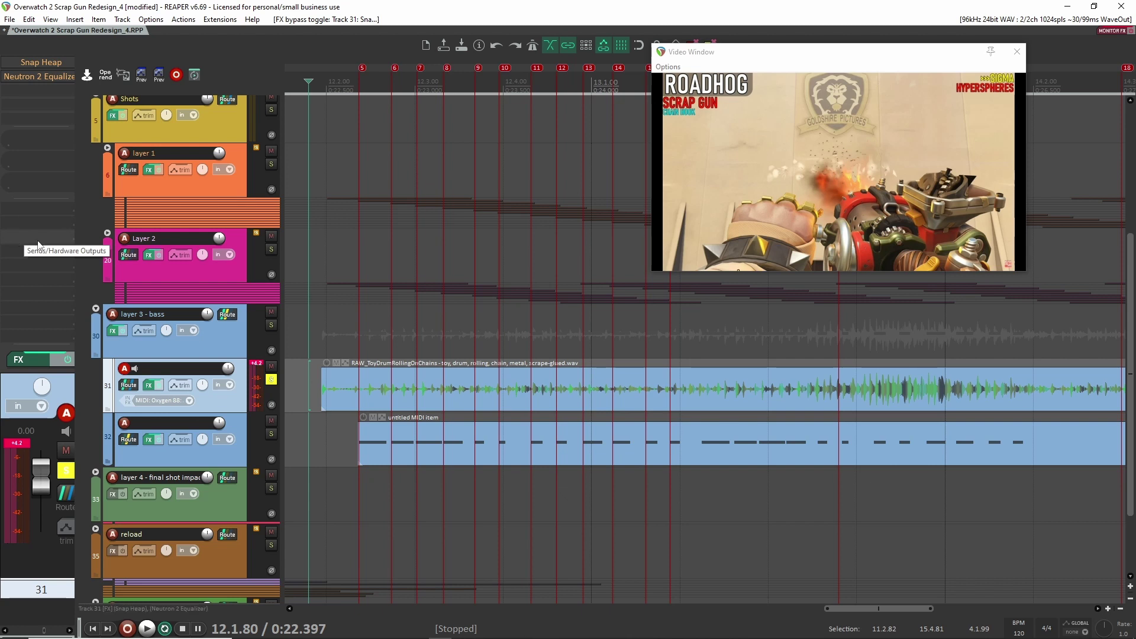
Re-enable Manipulator on the layer 3 - bass folder and play the layer with its plugin window open.
click(229, 323)
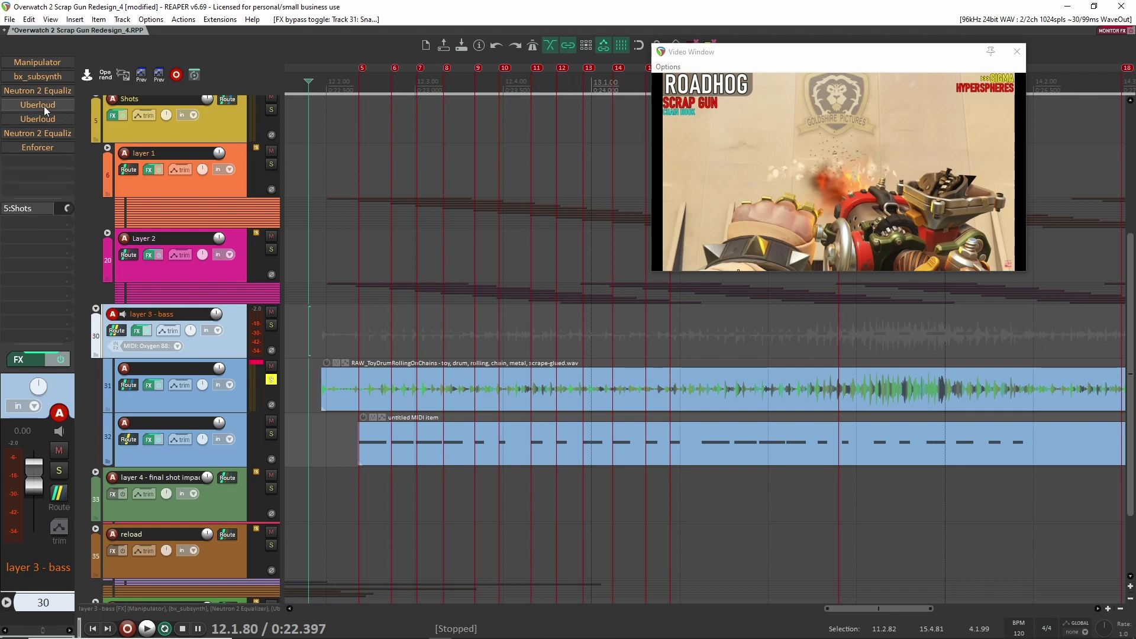
shift+click(36, 62)
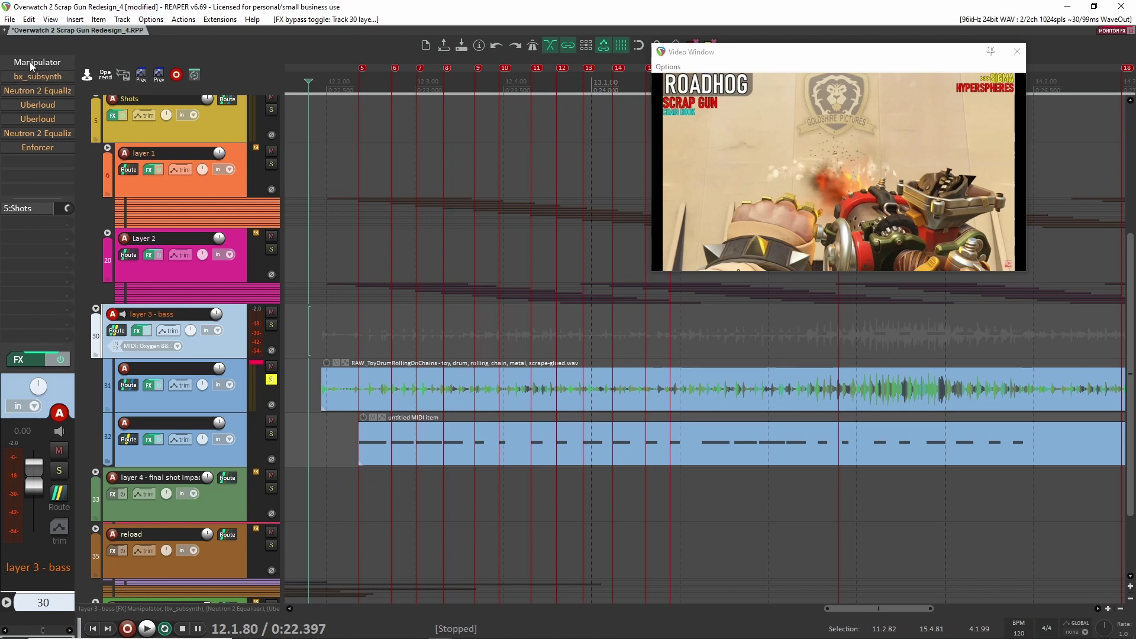
click(30, 62)
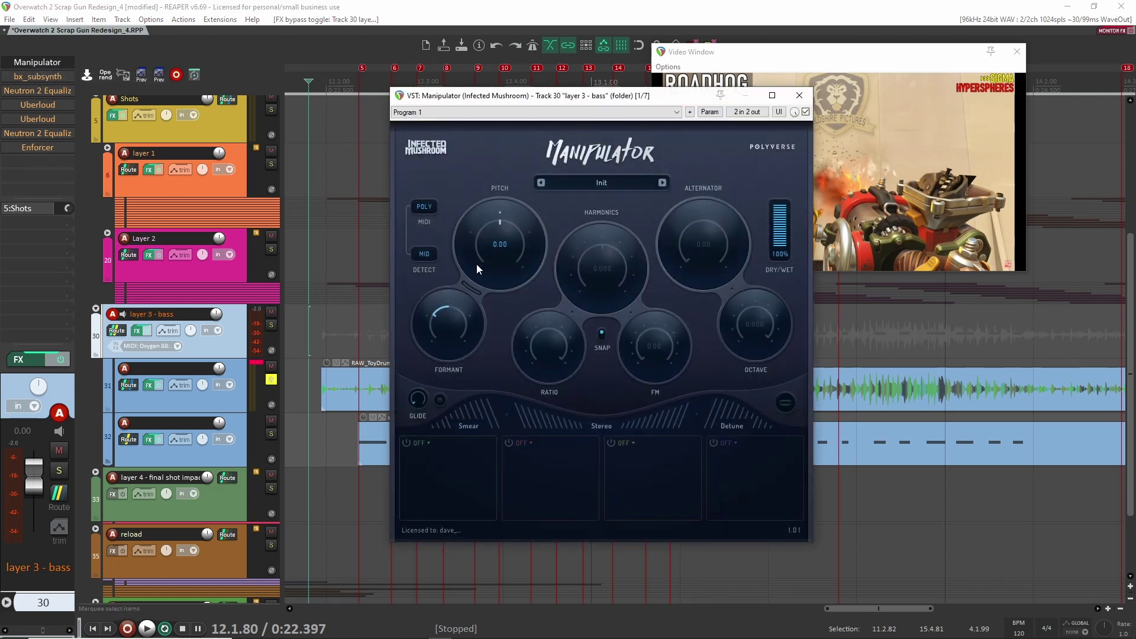
drag(673, 99, 405, 70)
key(space)
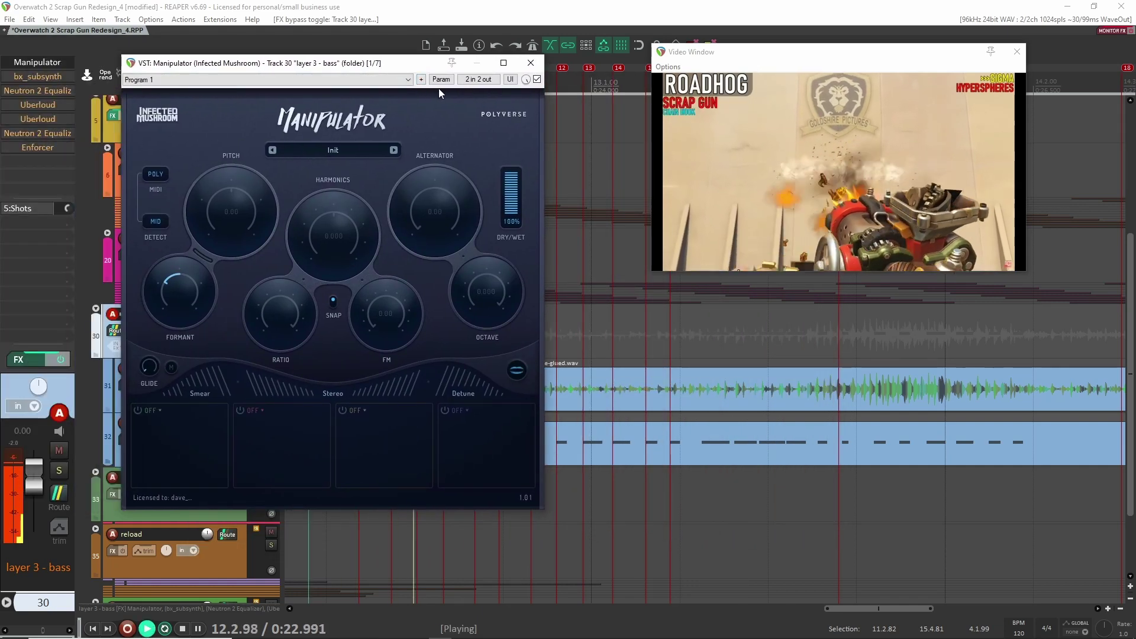
key(space)
click(530, 63)
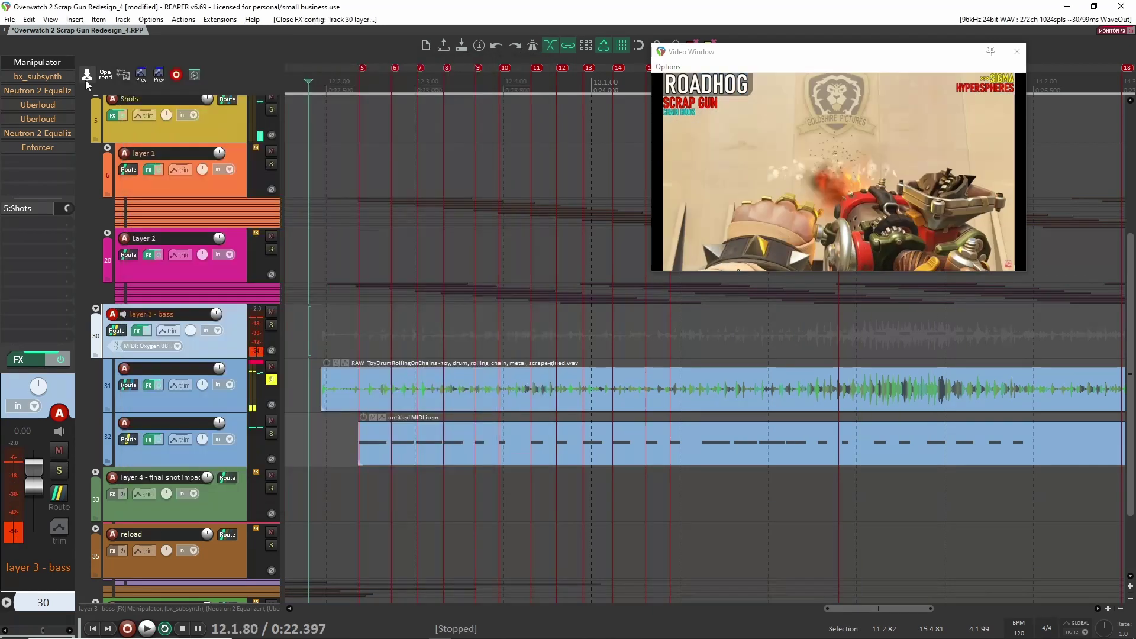
Re-enable bx_subsynth on layer 3 - bass, show its settings and play the layer through it.
click(27, 77)
key(space)
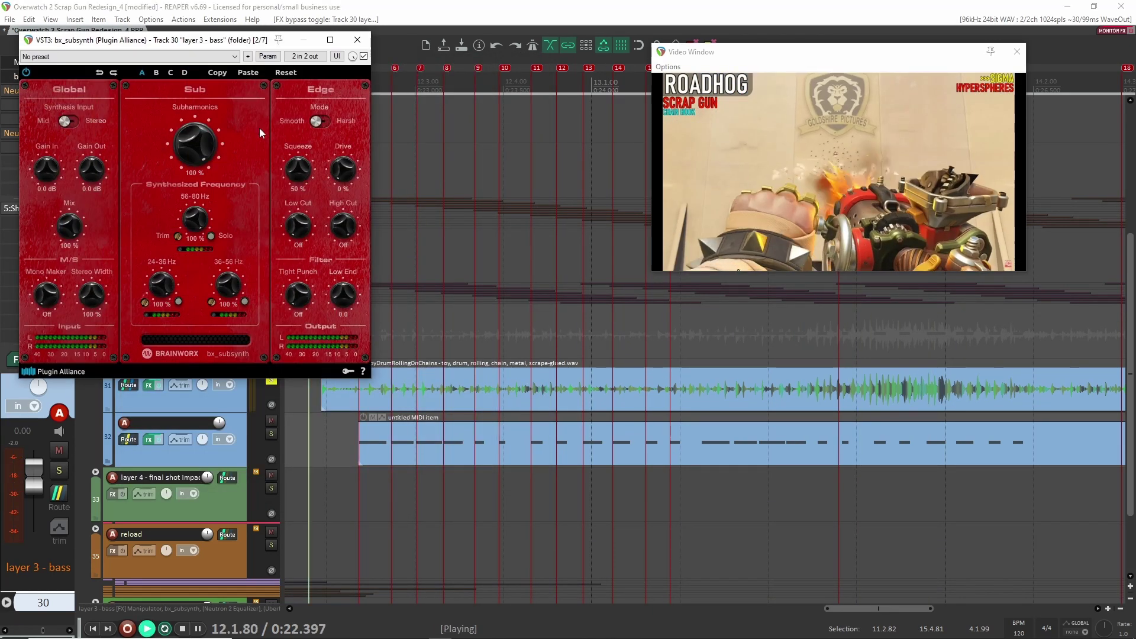
key(space)
click(357, 40)
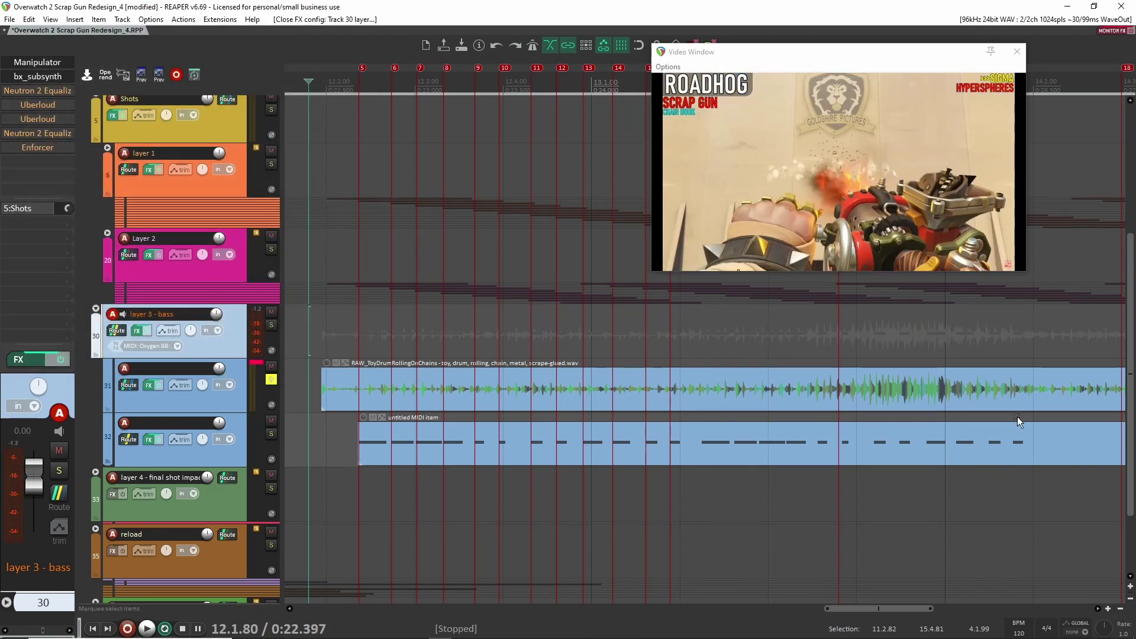
Re-enable the first Neutron 2 Equalizer on layer 3 - bass and audition the layer while showing its EQ curve.
click(39, 91)
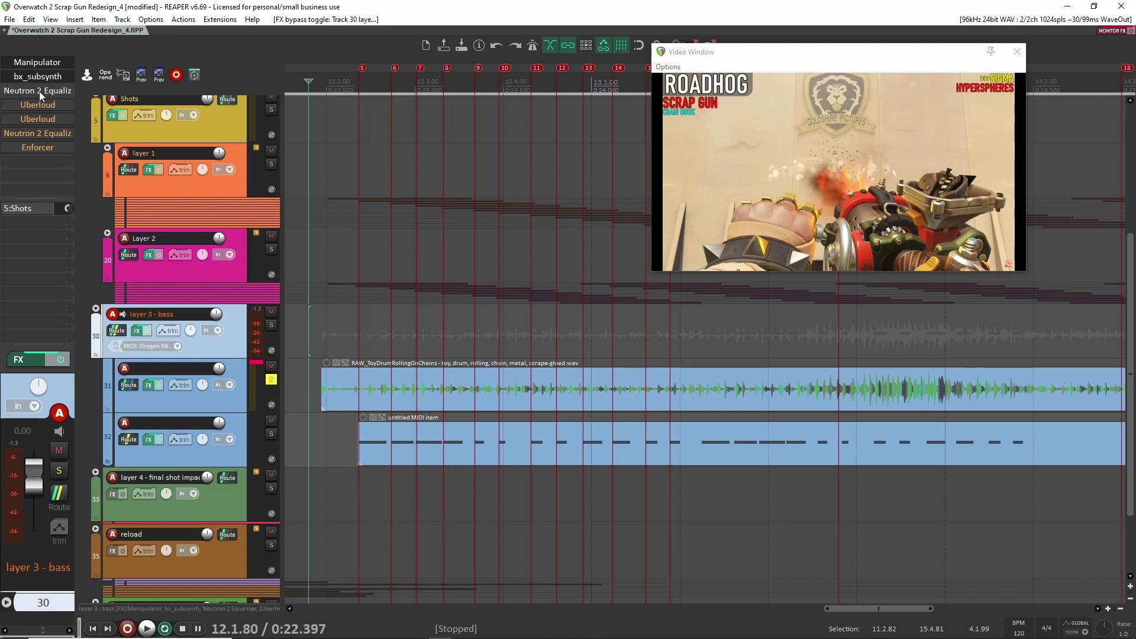
key(space)
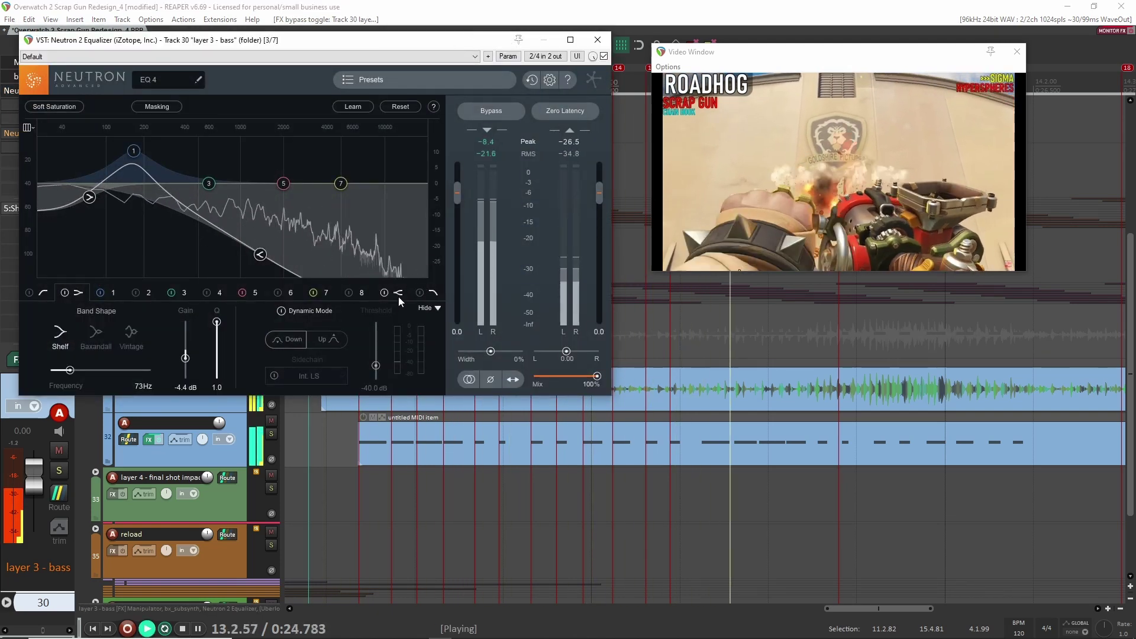
key(space)
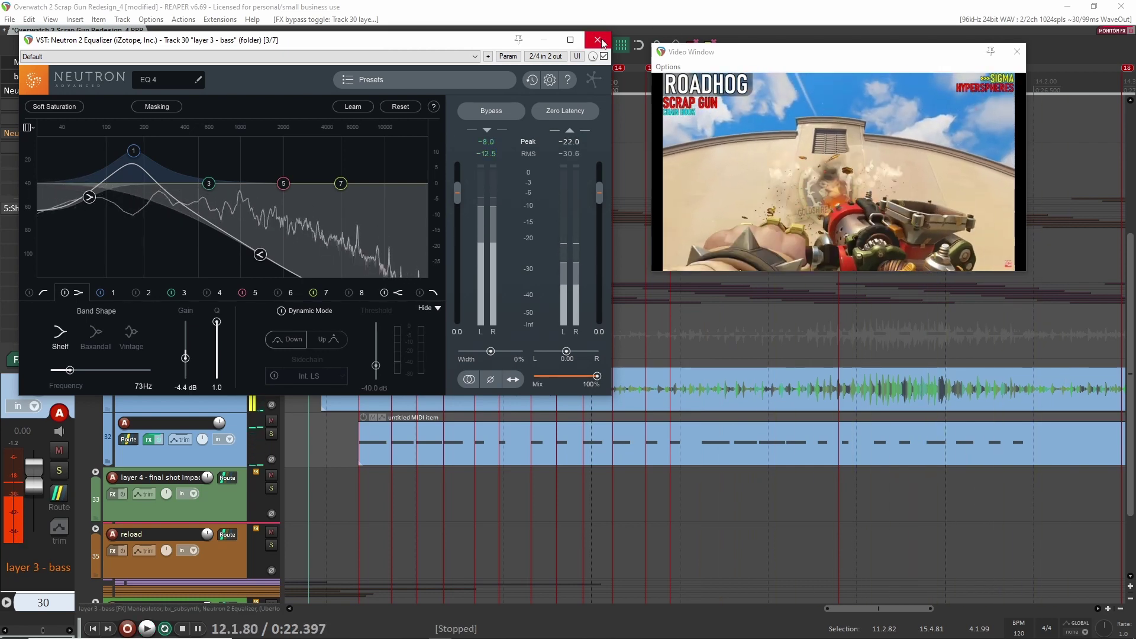
click(599, 40)
Re-enable the first Uberloud on layer 3 - bass and audition its 3-Band low push.
click(42, 105)
key(space)
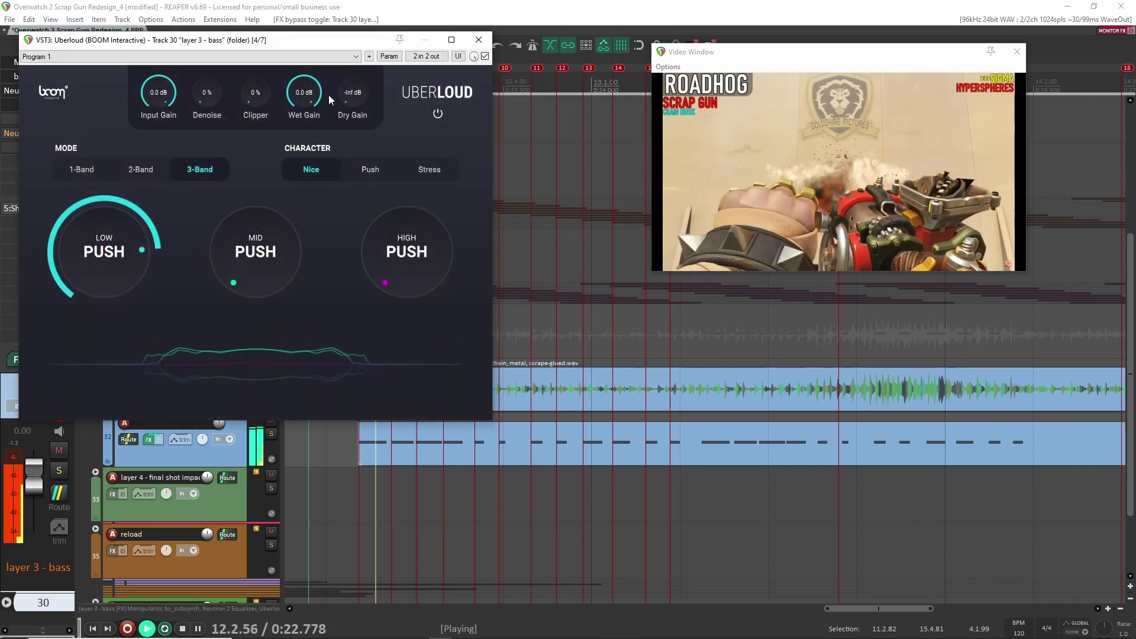
click(478, 40)
key(space)
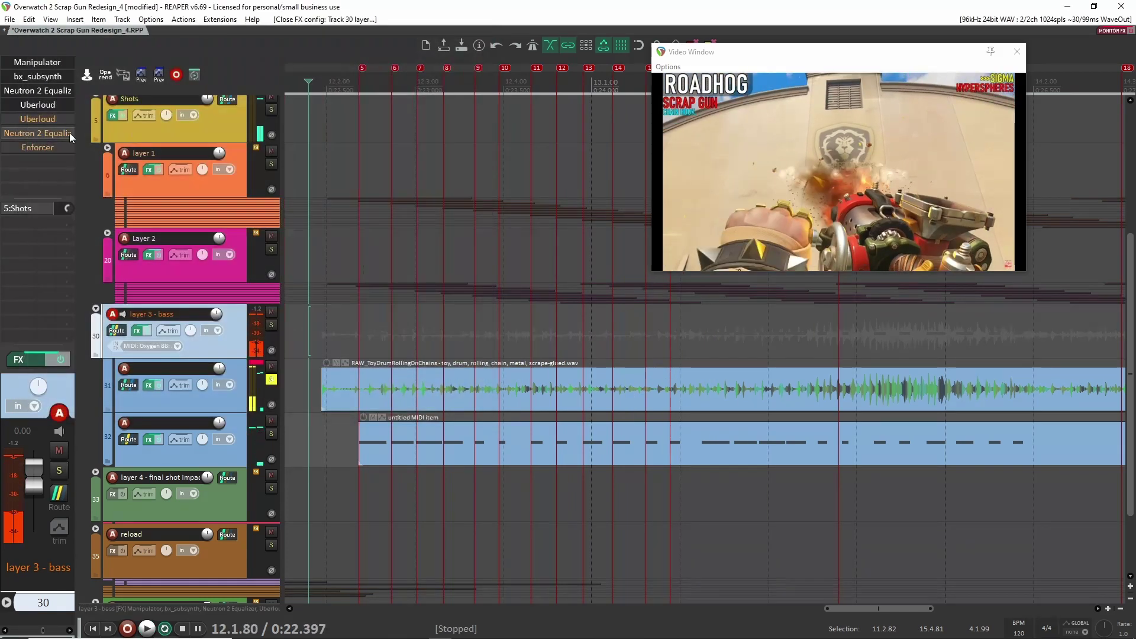
Re-enable the second Uberloud on layer 3 - bass and compare the playback with it bypassed and active.
shift+click(25, 118)
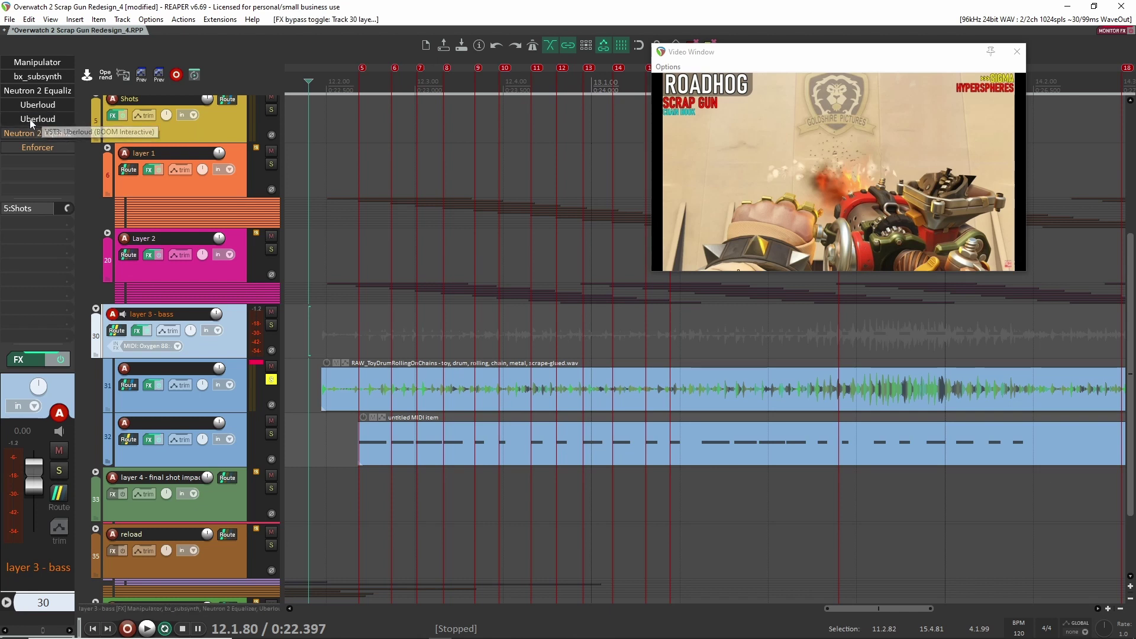
click(29, 119)
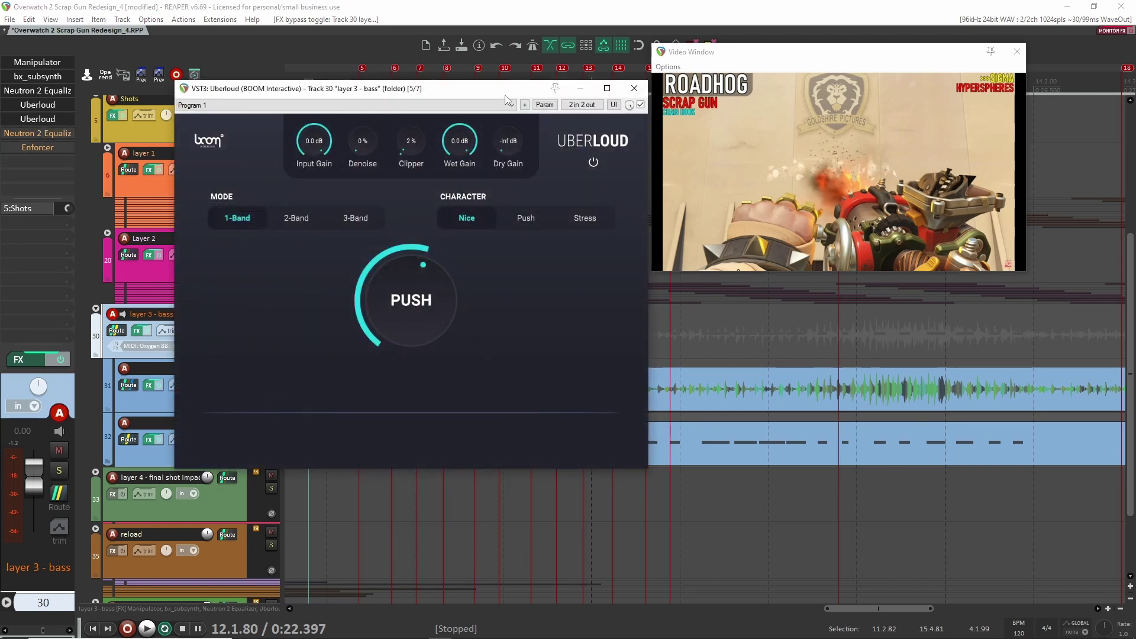
drag(505, 96, 513, 110)
key(space)
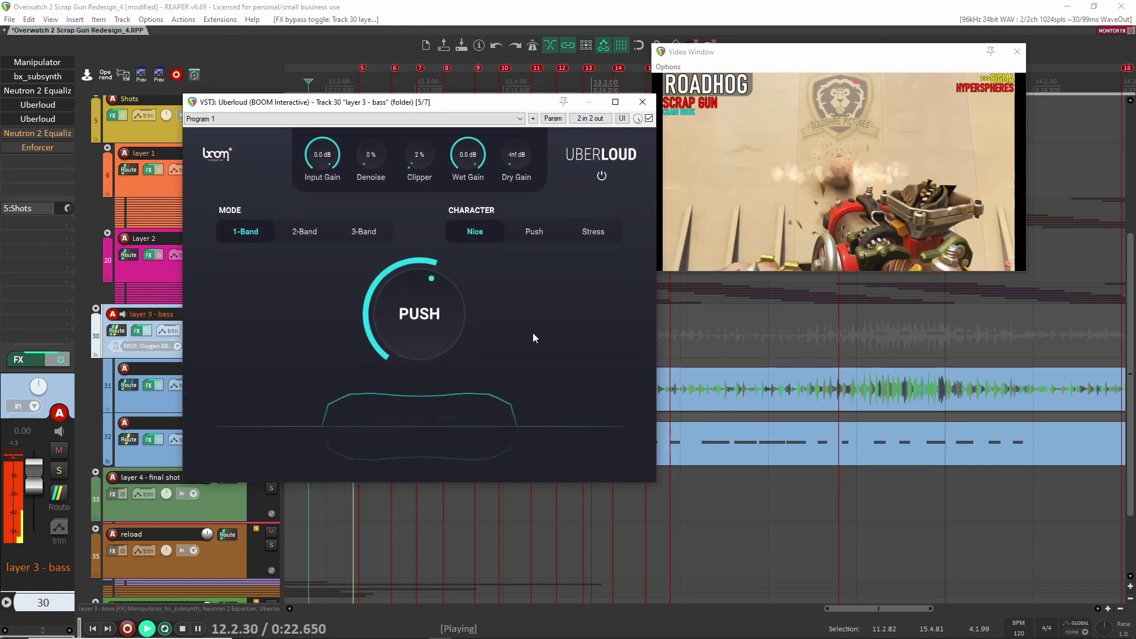
click(650, 118)
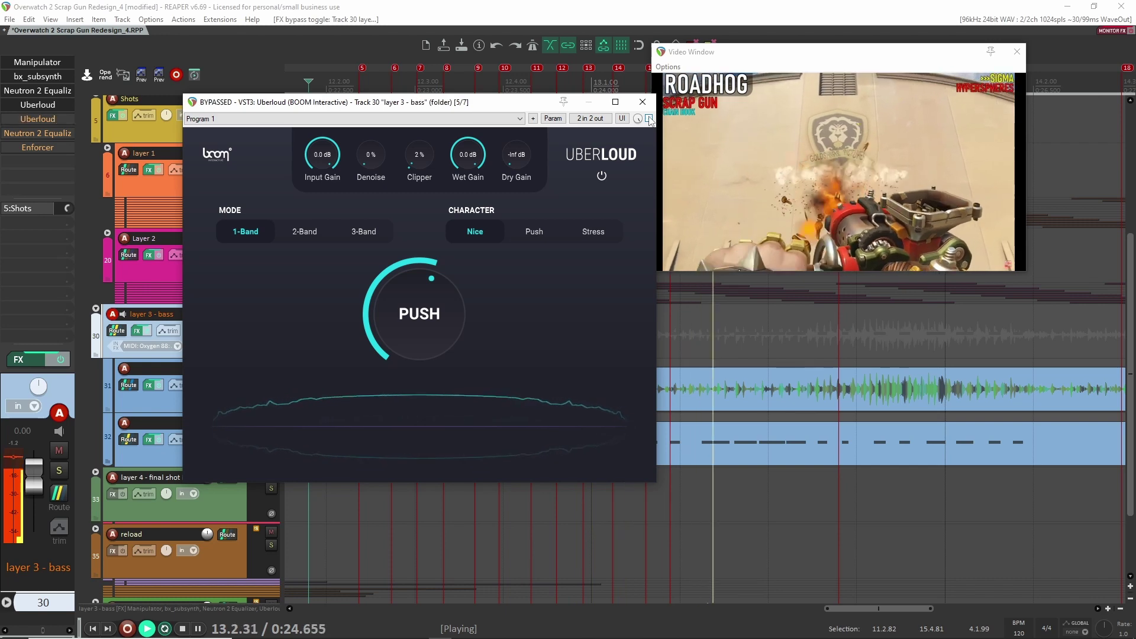
click(649, 118)
key(space)
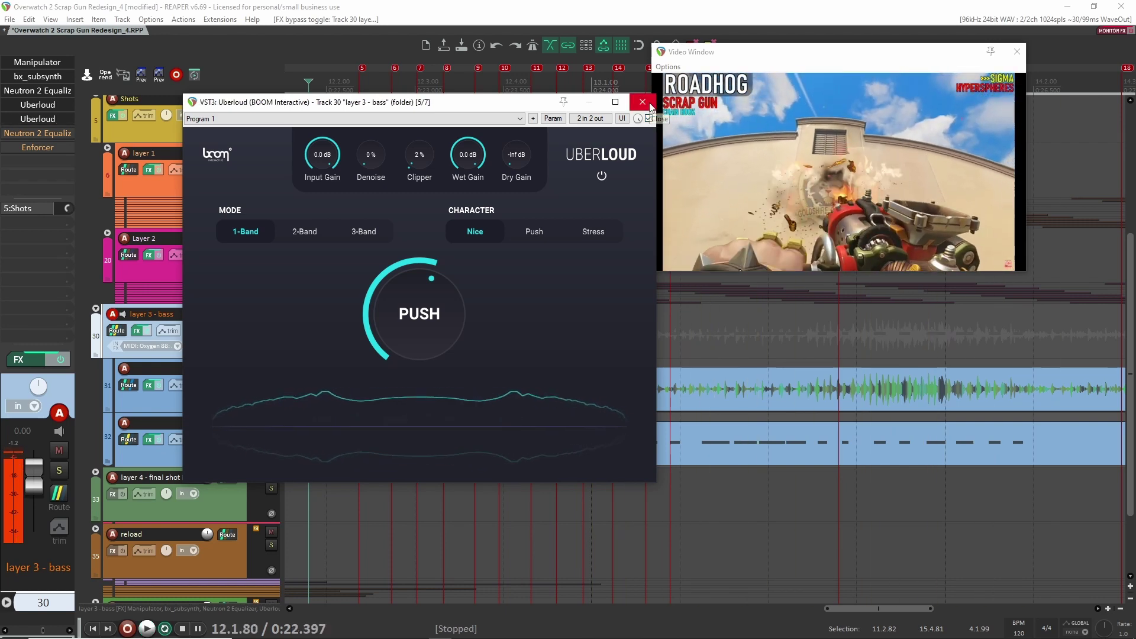
click(650, 106)
Re-enable the second Neutron 2 Equalizer on layer 3 - bass, audition its low cut and inspect the dynamic band 1.
click(37, 133)
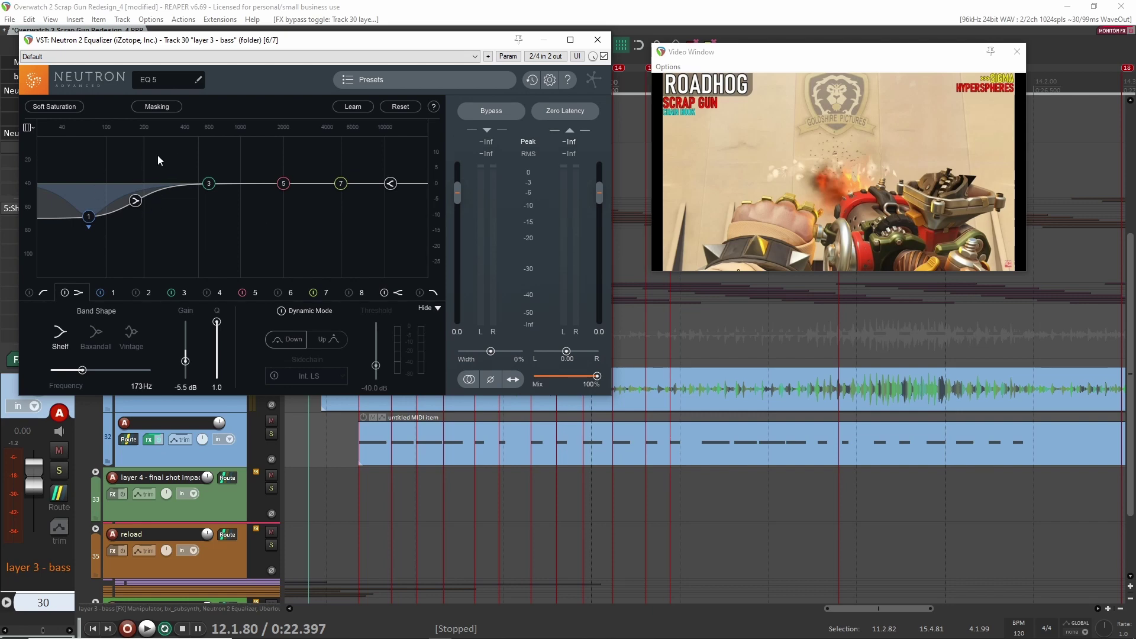
key(Escape)
scroll(546, 425, up, 2)
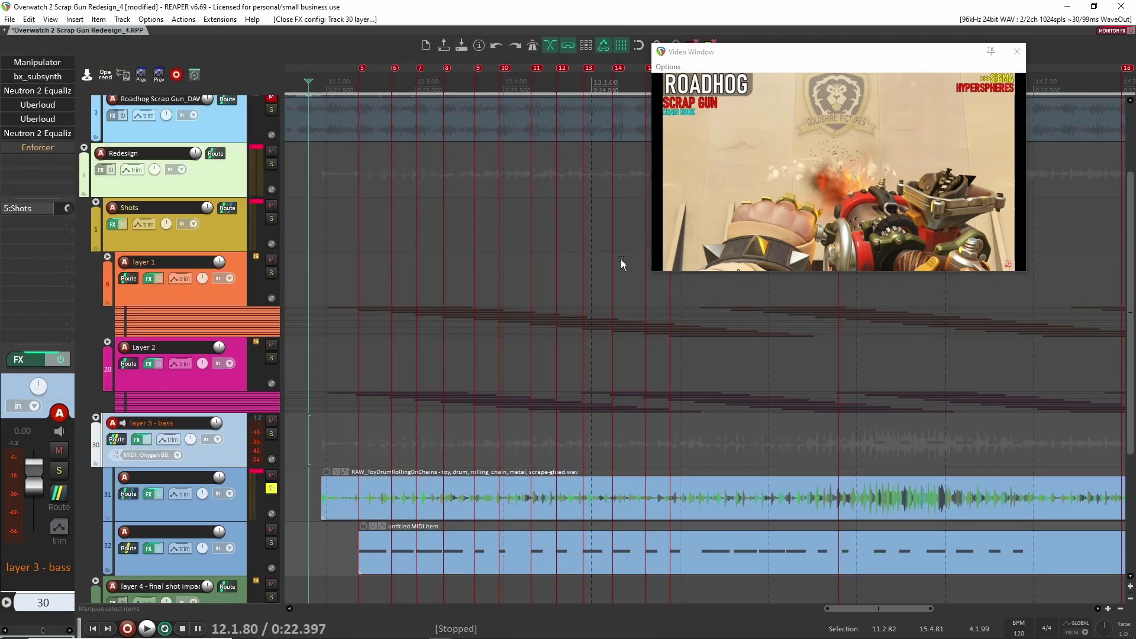
click(26, 133)
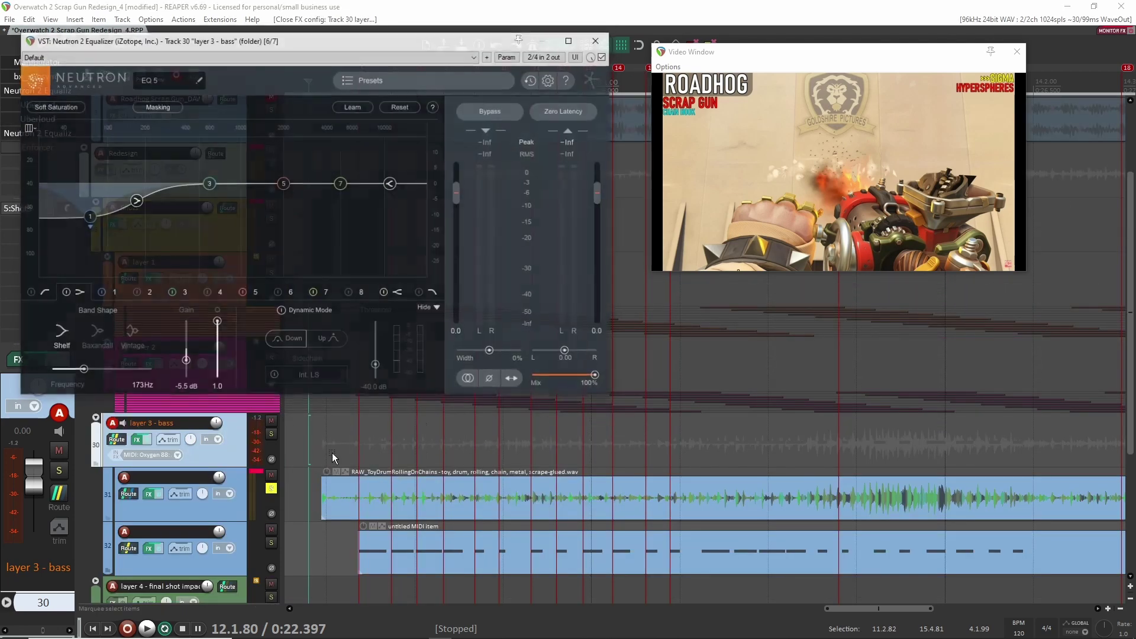
drag(327, 40, 473, 63)
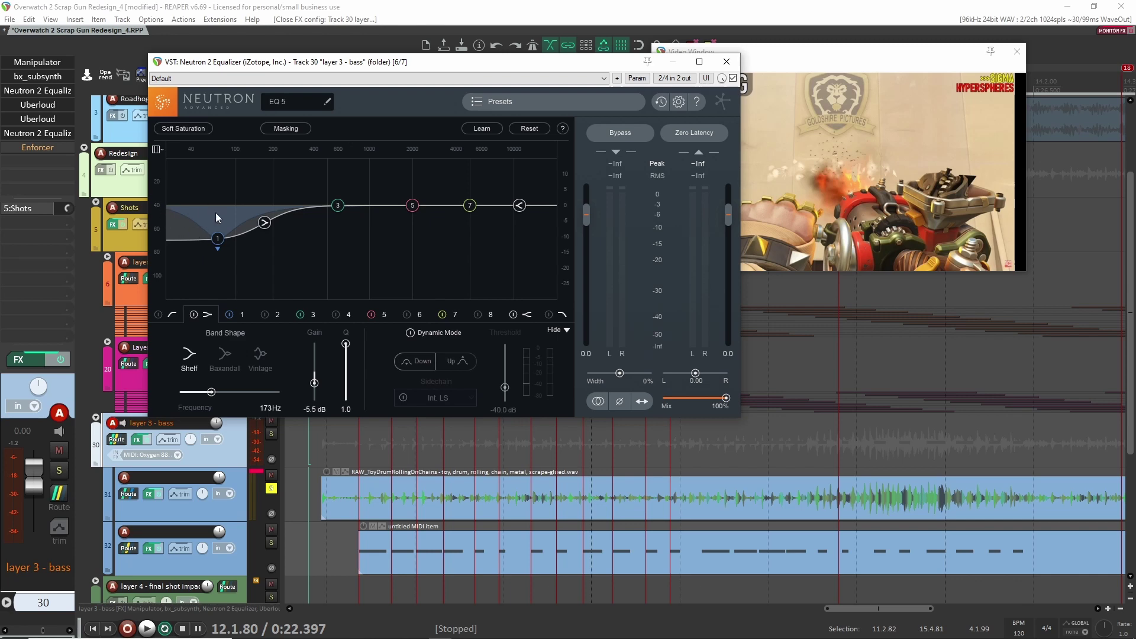
key(space)
key(space)
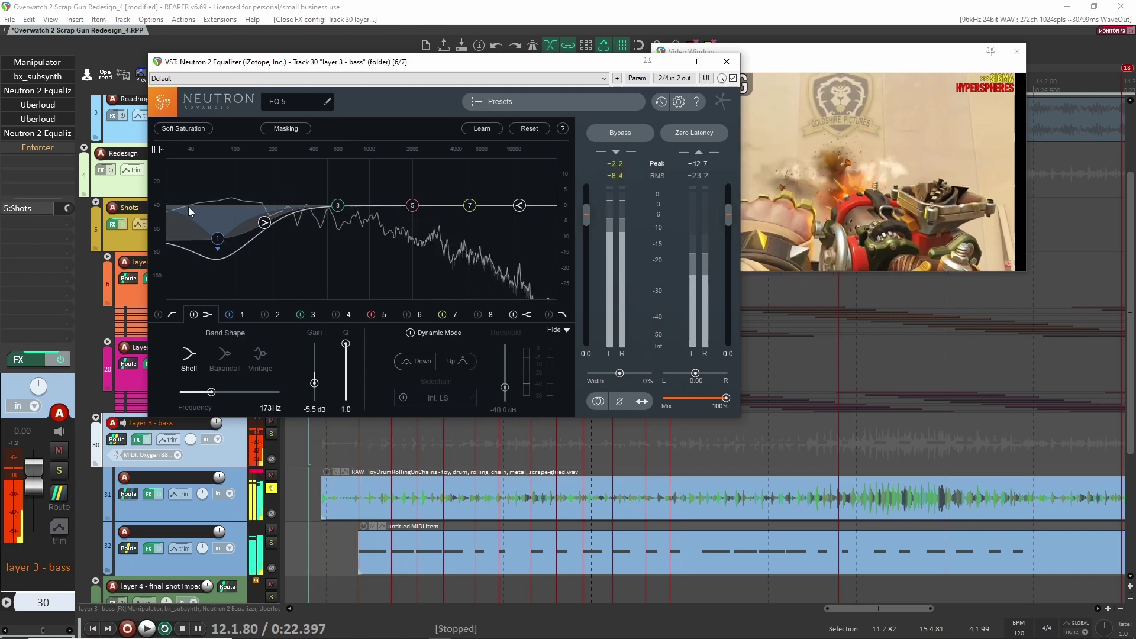
key(space)
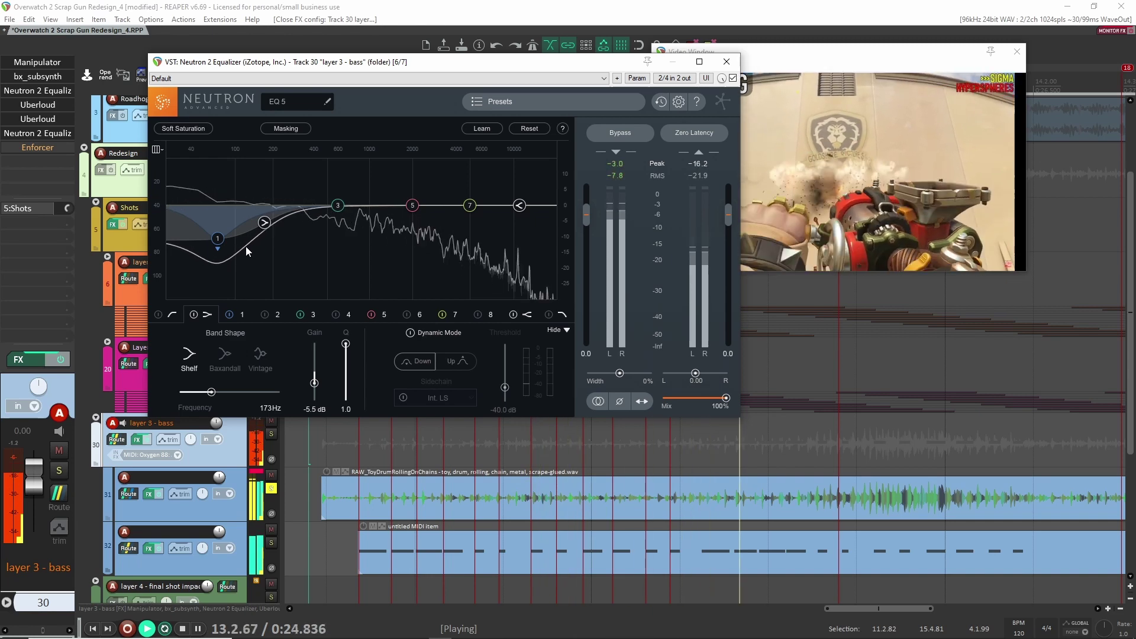
key(space)
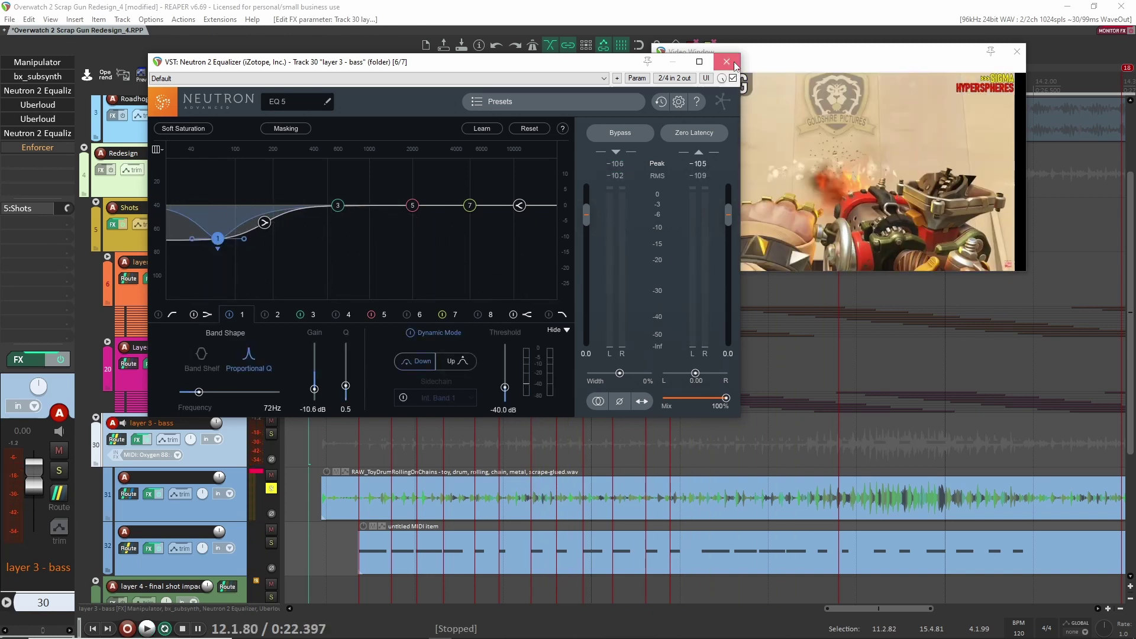
key(Escape)
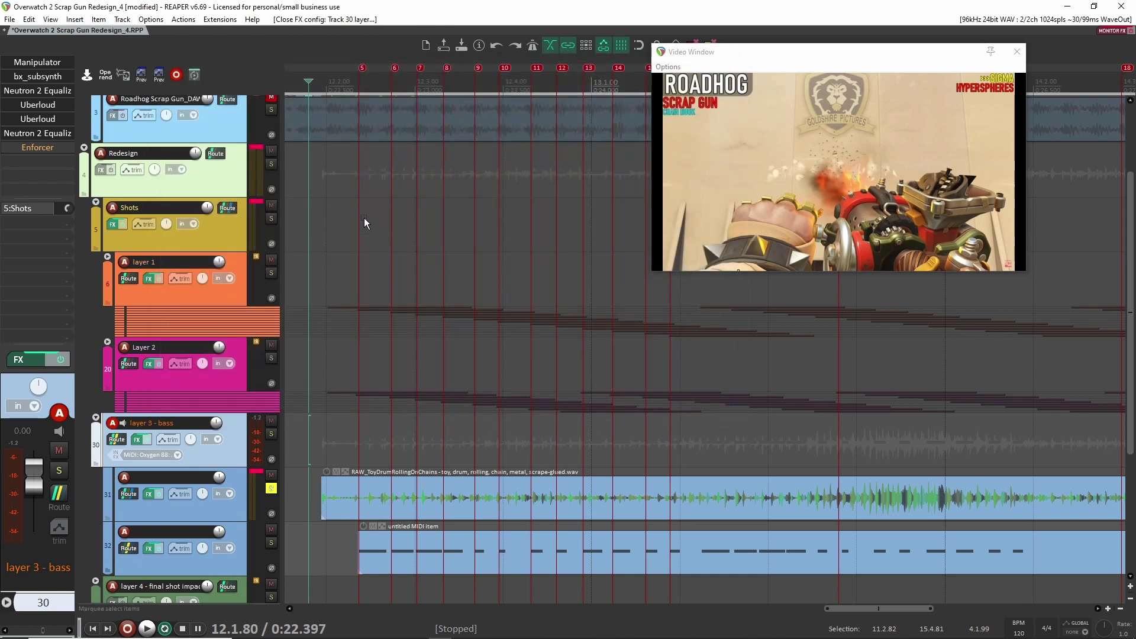
Re-enable Enforcer on layer 3 - bass and play the layer with its Low and Soft Smack preset shown.
click(38, 147)
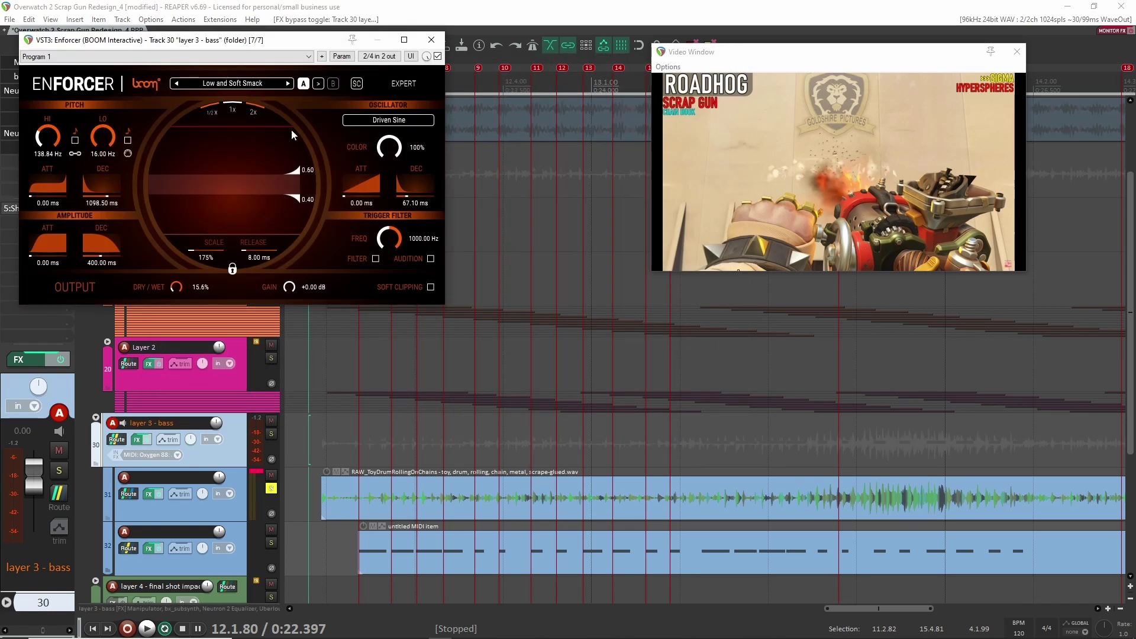
drag(286, 44, 424, 109)
key(space)
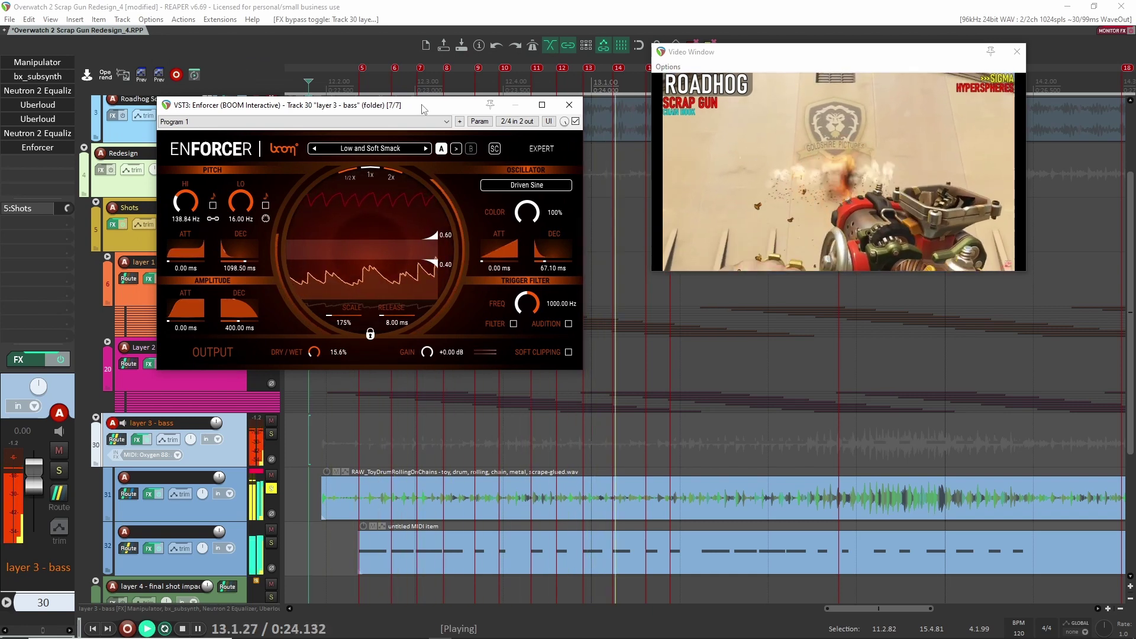
key(space)
click(570, 105)
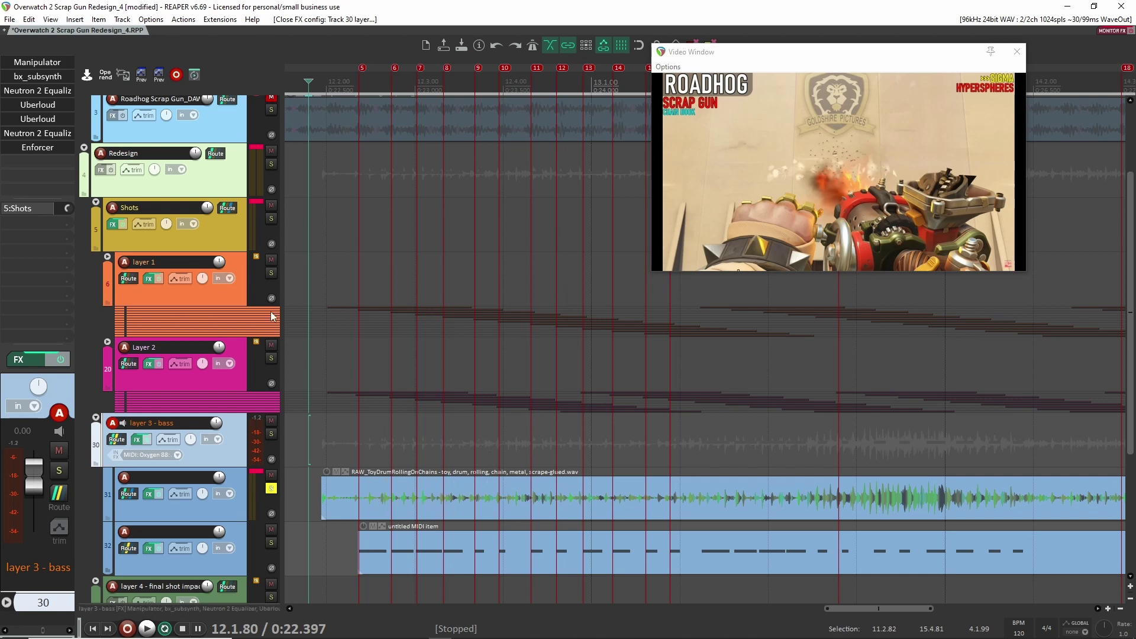
Clear the solo on track 31, select that track and play the shot layers together.
click(272, 489)
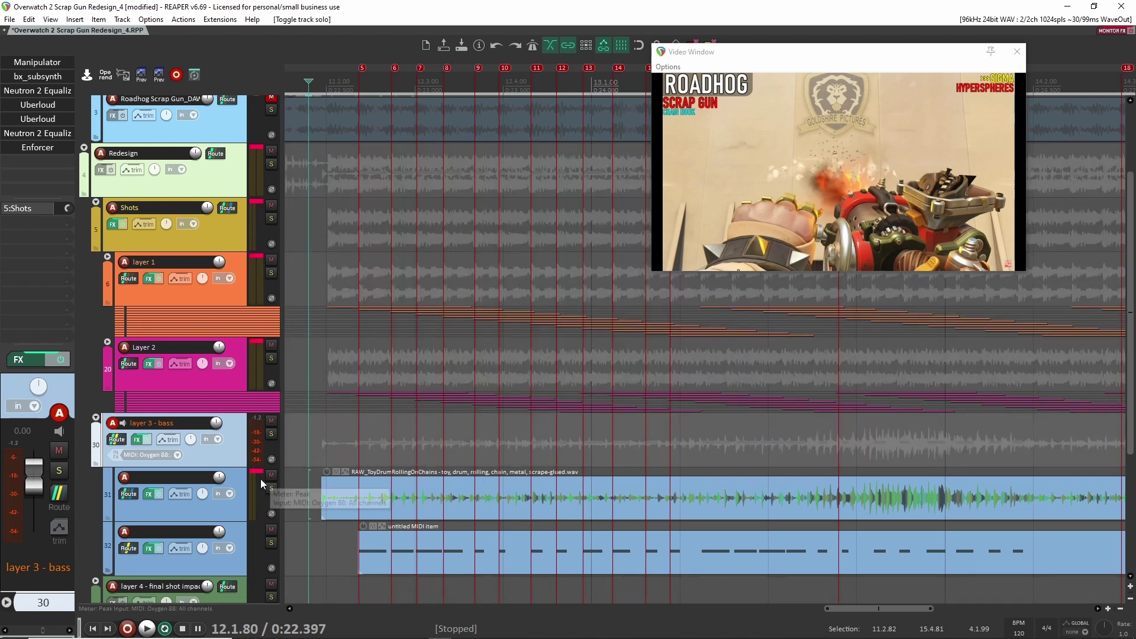
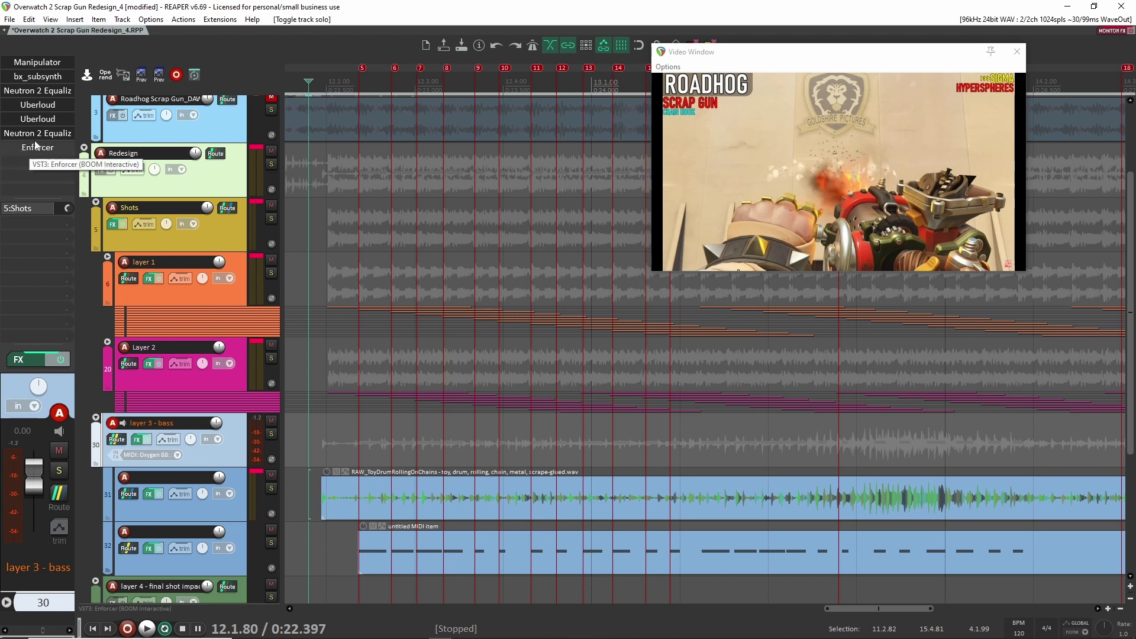
click(241, 489)
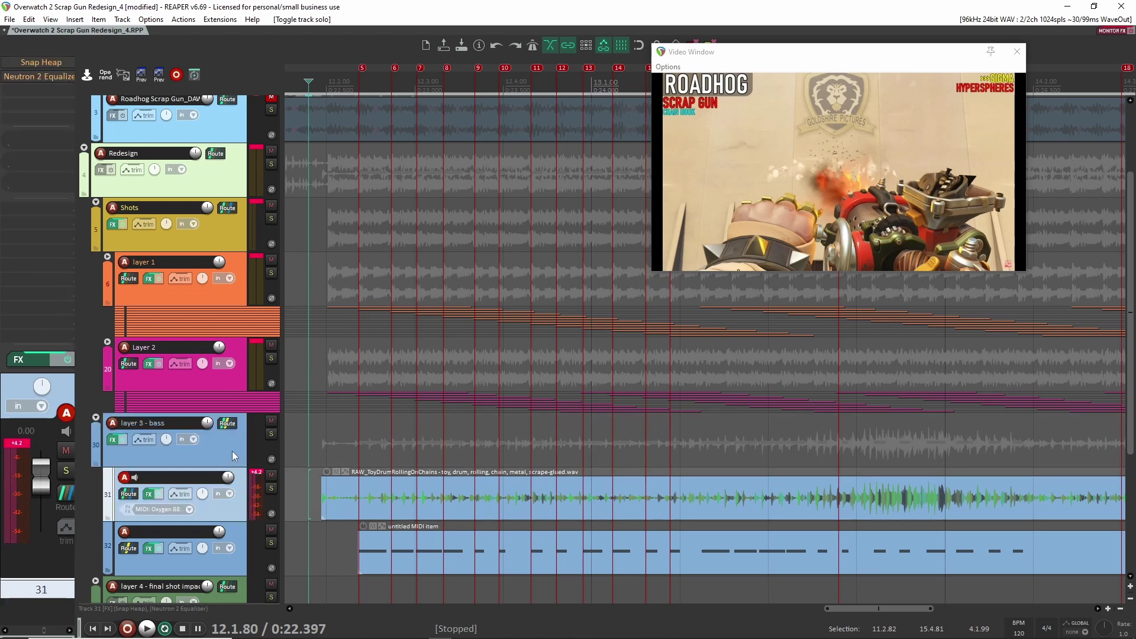
key(space)
key(space)
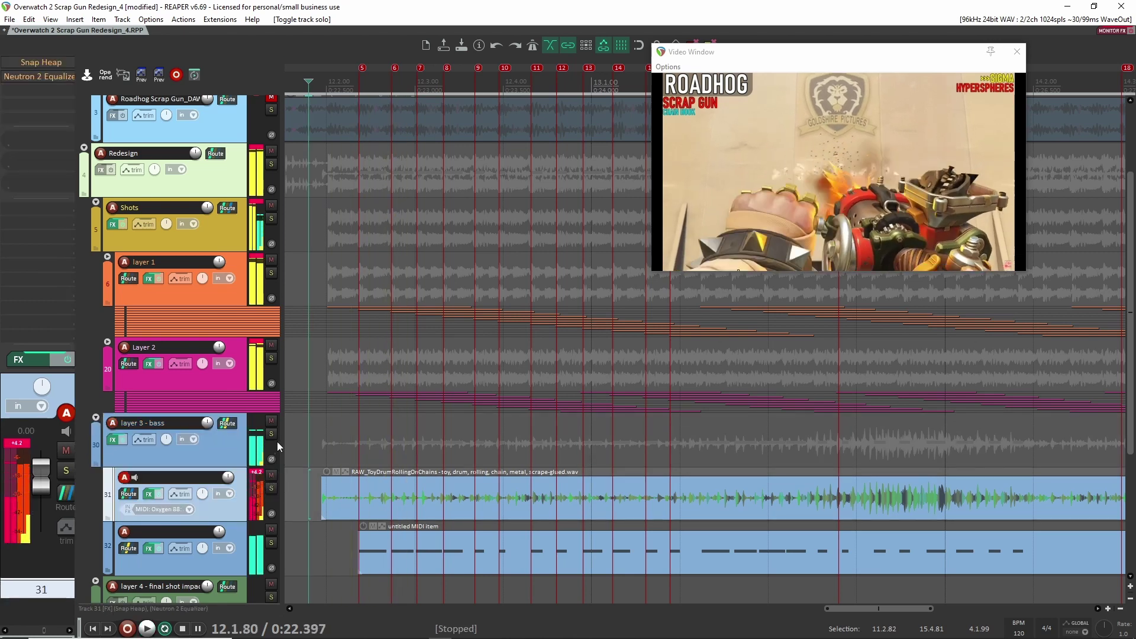
Solo the layer 3 - bass folder and play it with all its effects active.
click(271, 434)
key(space)
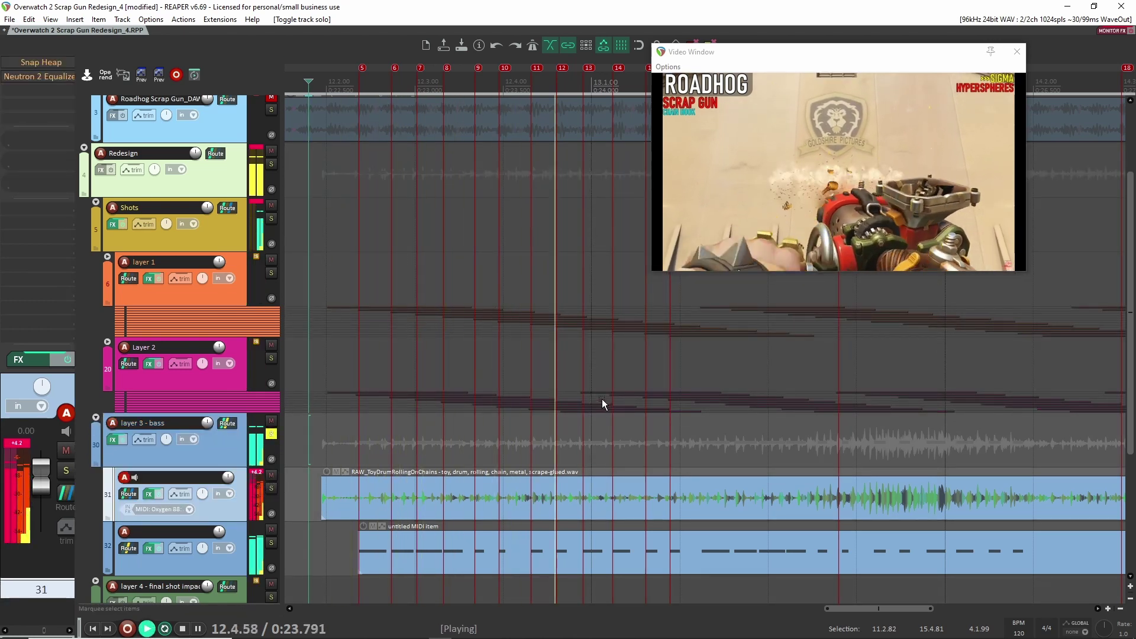
key(space)
Solo the Shots folder alongside layer 3 - bass and play the shot layers together from just before the first shot.
click(271, 218)
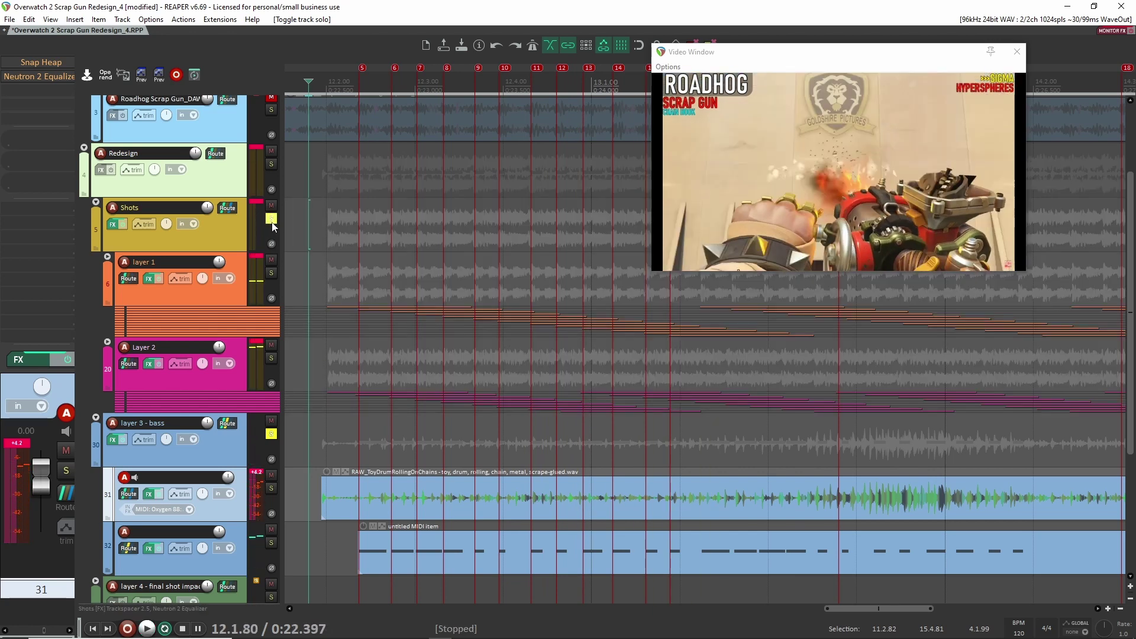
click(315, 278)
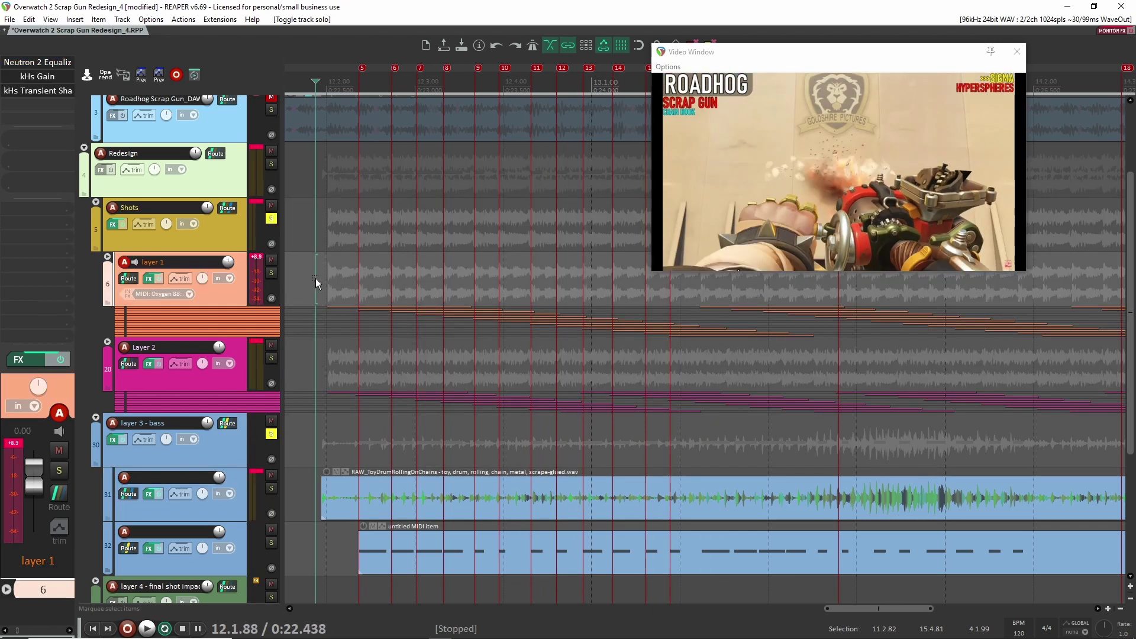
key(space)
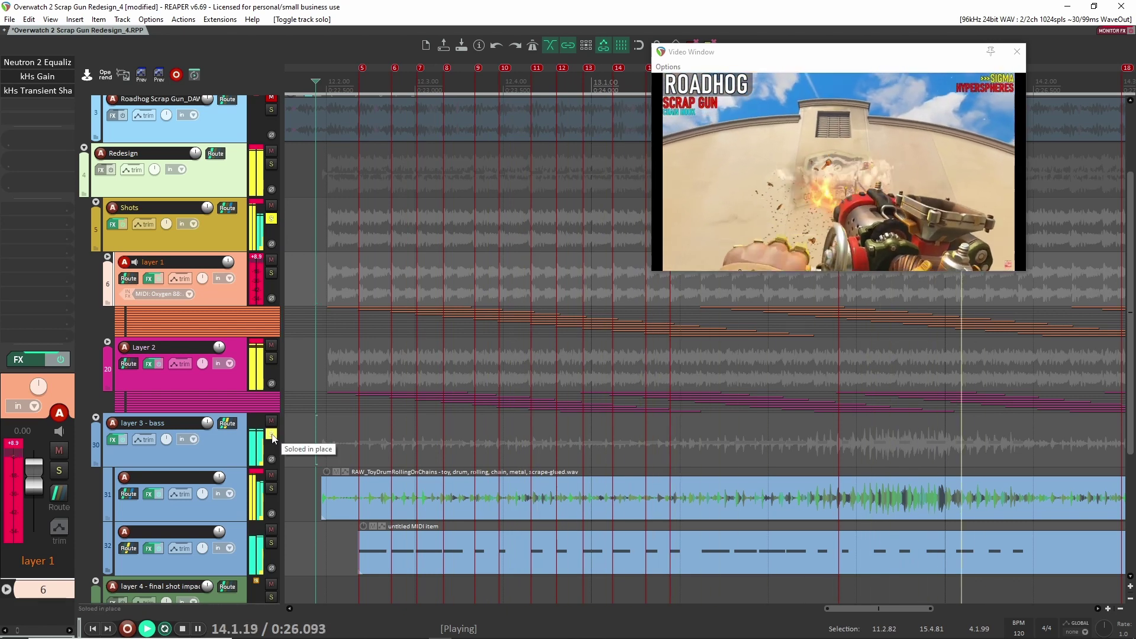
key(space)
Select track 31 inside layer 3 - bass, re-enable its Snap Heap effect and open its window.
click(243, 460)
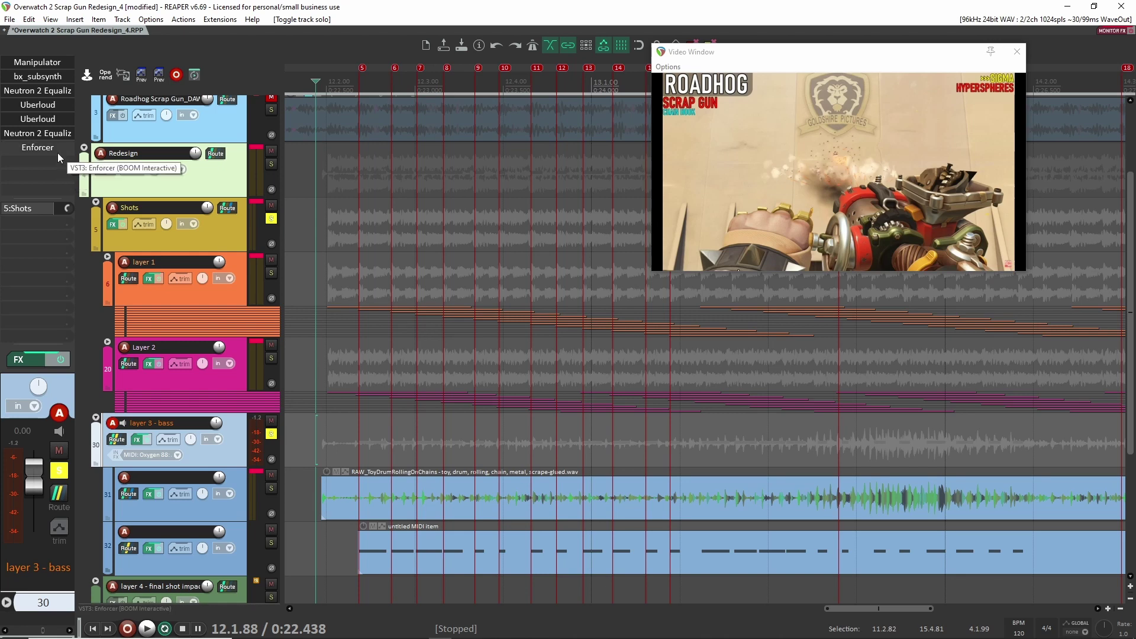
click(271, 434)
key(Down)
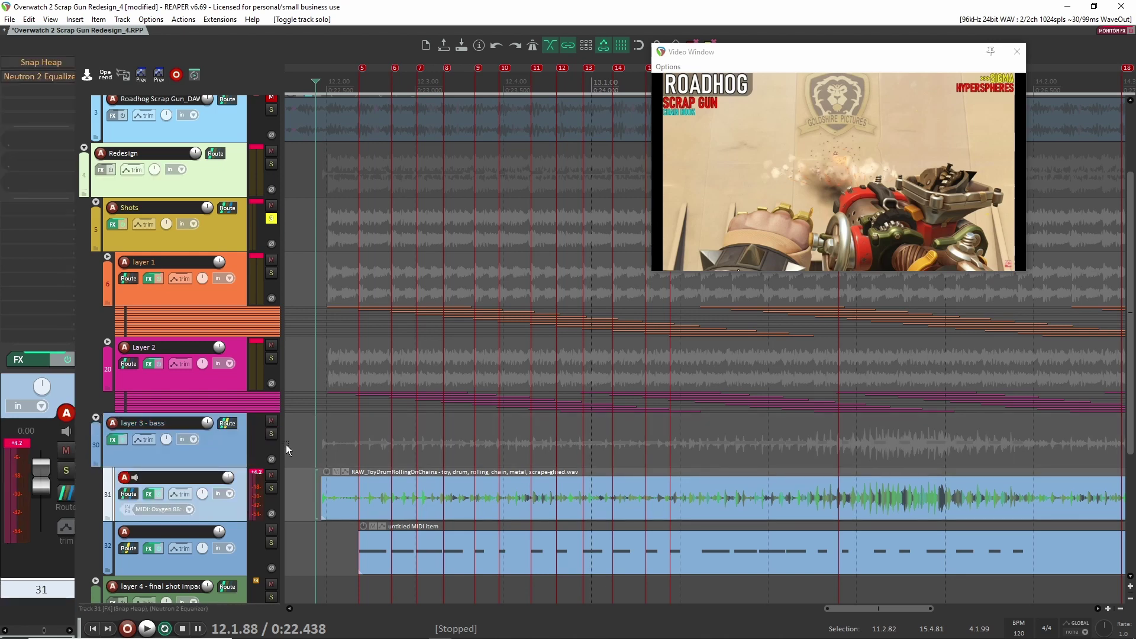
click(41, 62)
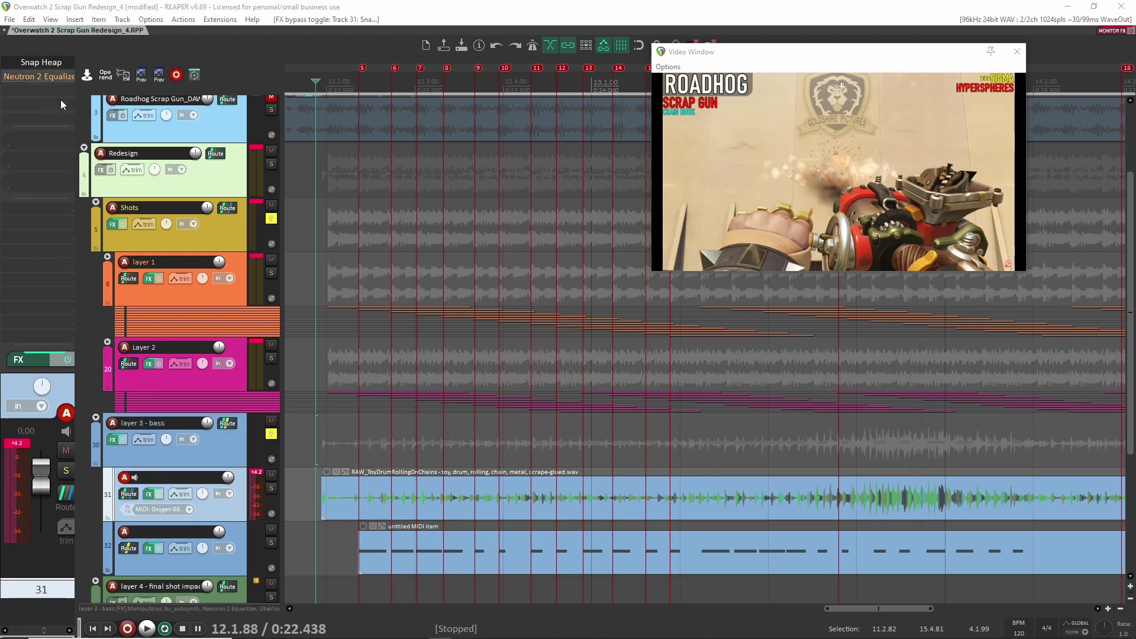
drag(414, 87, 560, 16)
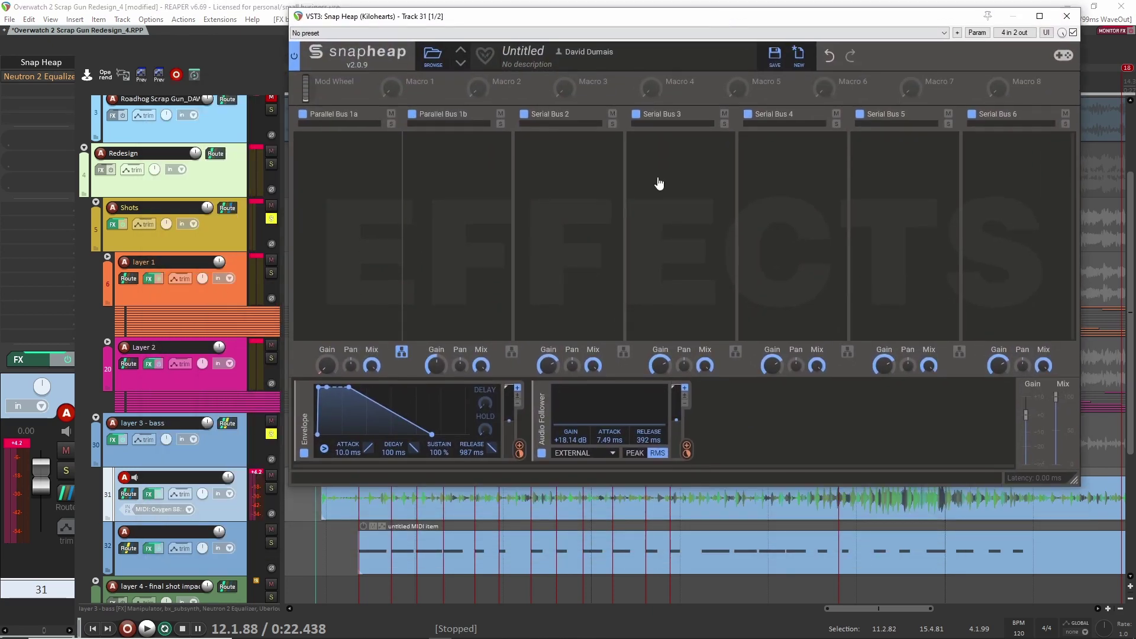
Examine Snap Heap's Audio Follower and its External source setting in relation to track 32's MIDI item.
click(424, 565)
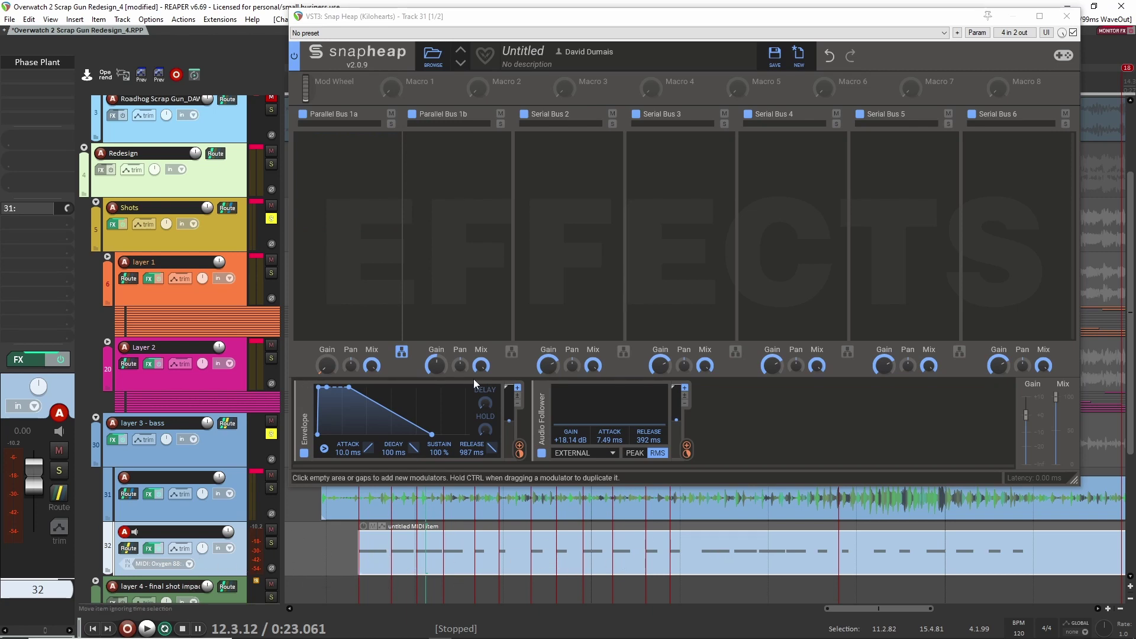
drag(546, 427, 572, 473)
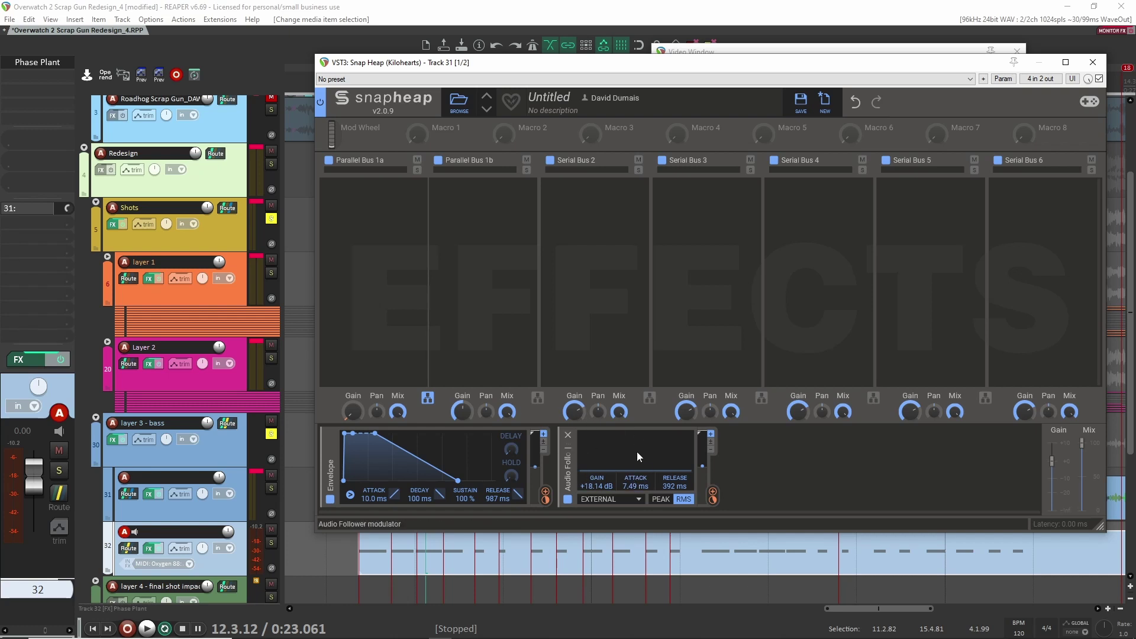
click(635, 501)
click(635, 500)
View Phase Plant on track 32 and the track's send to track 31, closing the routing and Snap Heap windows.
click(518, 560)
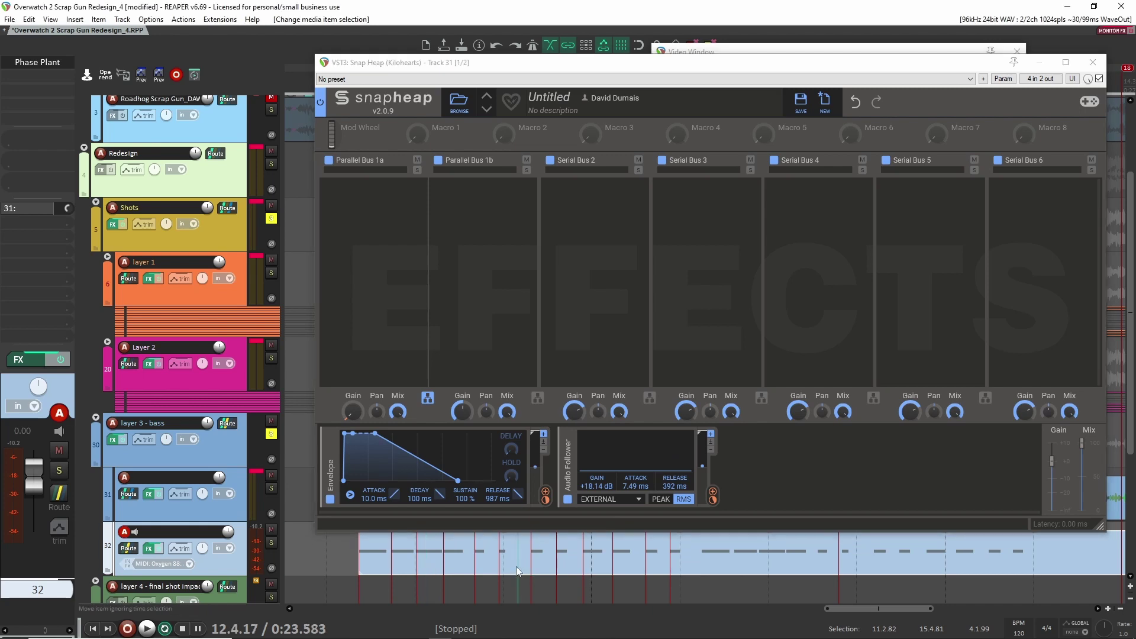
click(41, 62)
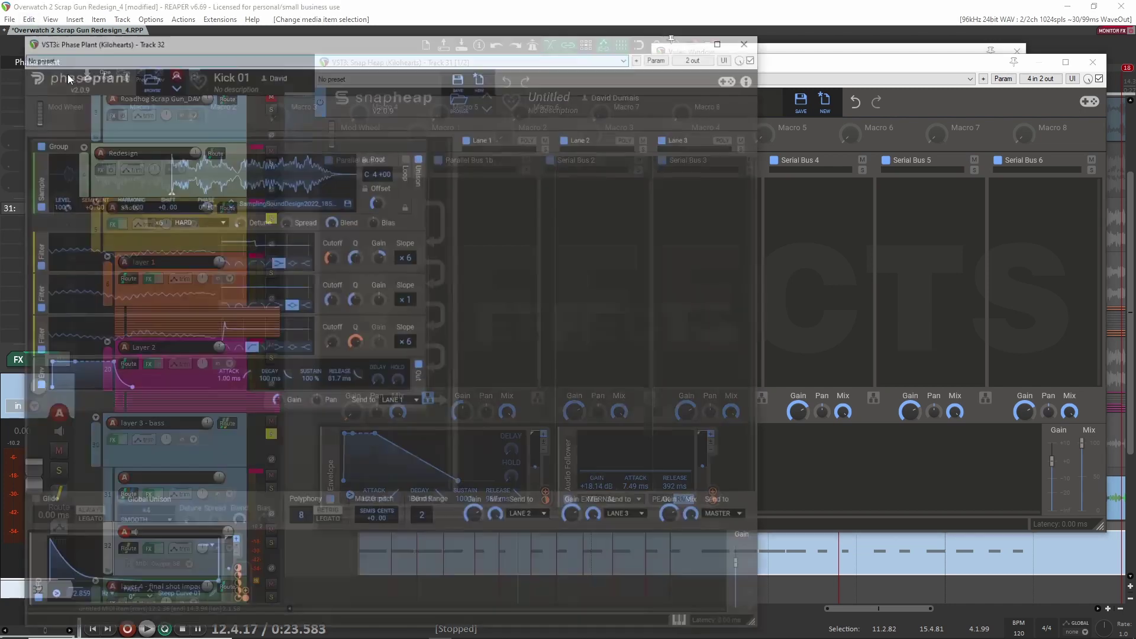
click(751, 40)
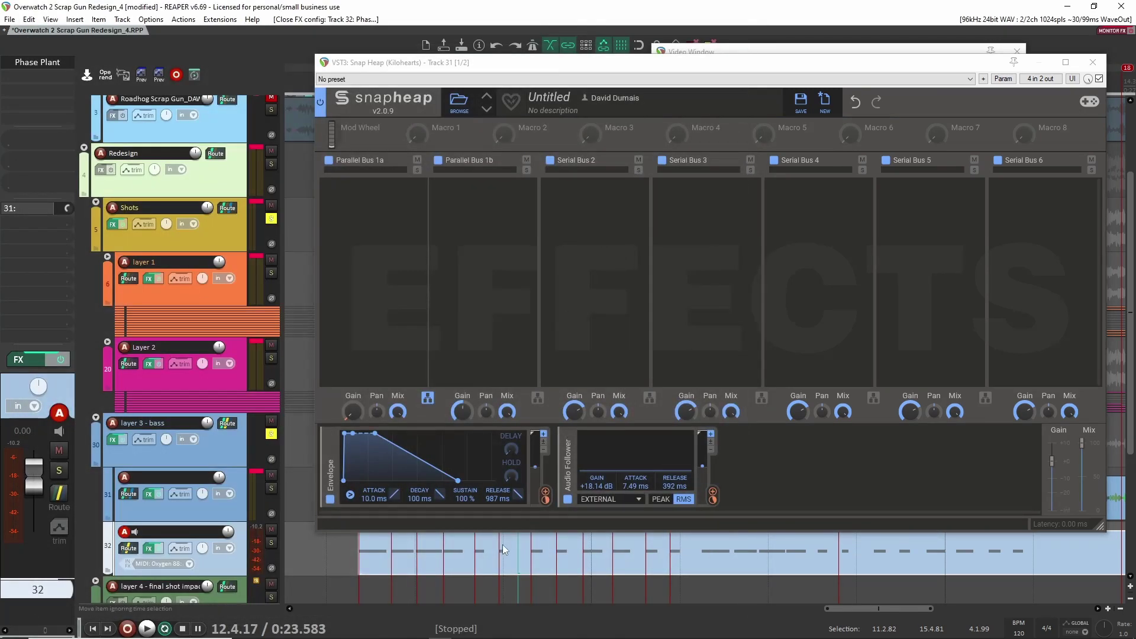
click(128, 548)
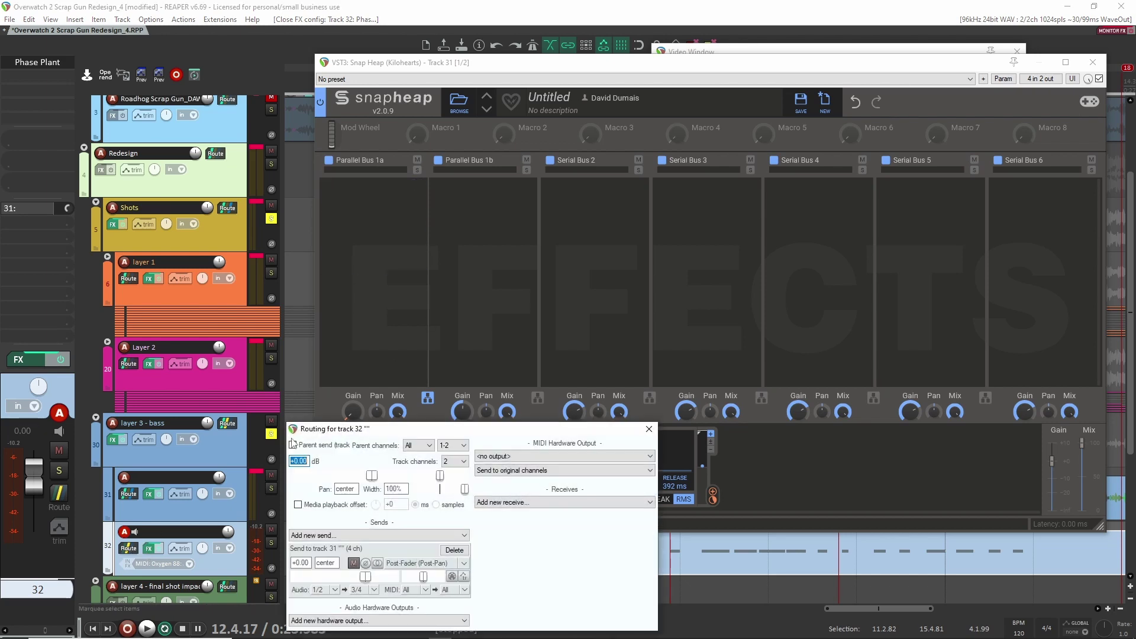
click(649, 428)
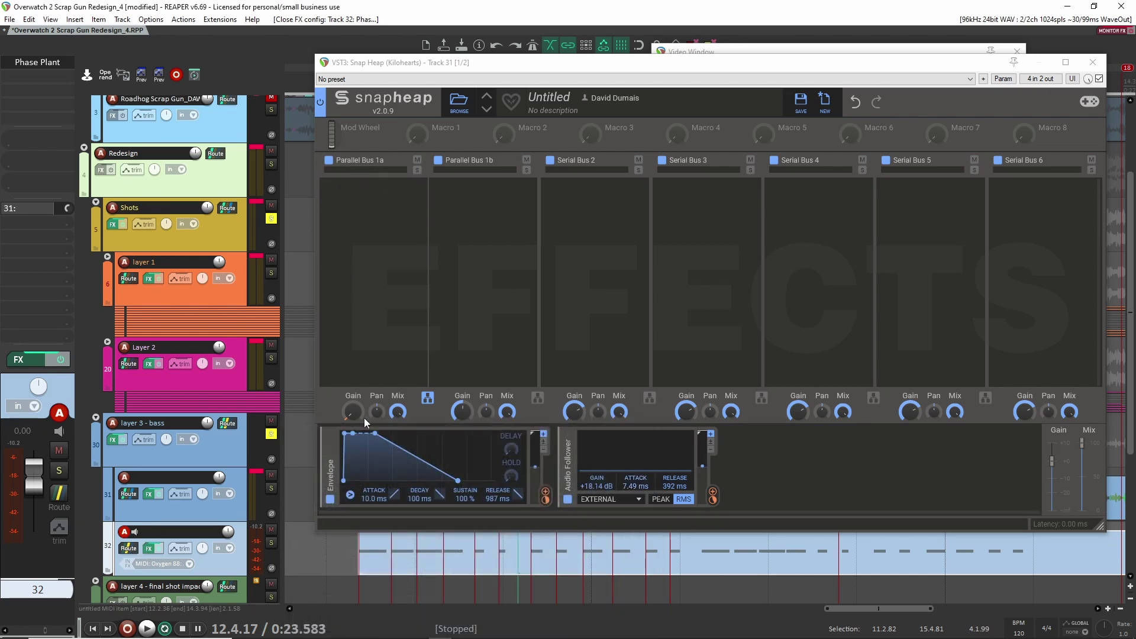
click(1093, 62)
Bypass Snap Heap on track 31, clear the Shots solo and play layer 3 - bass without the effect.
click(208, 509)
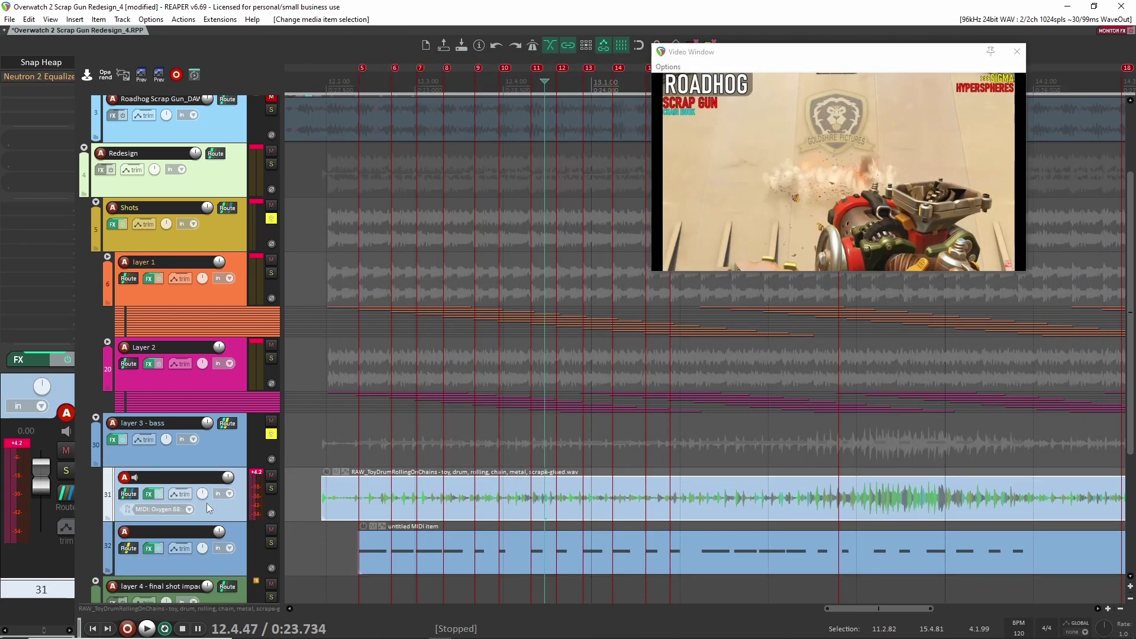
ctrl+click(41, 63)
click(42, 62)
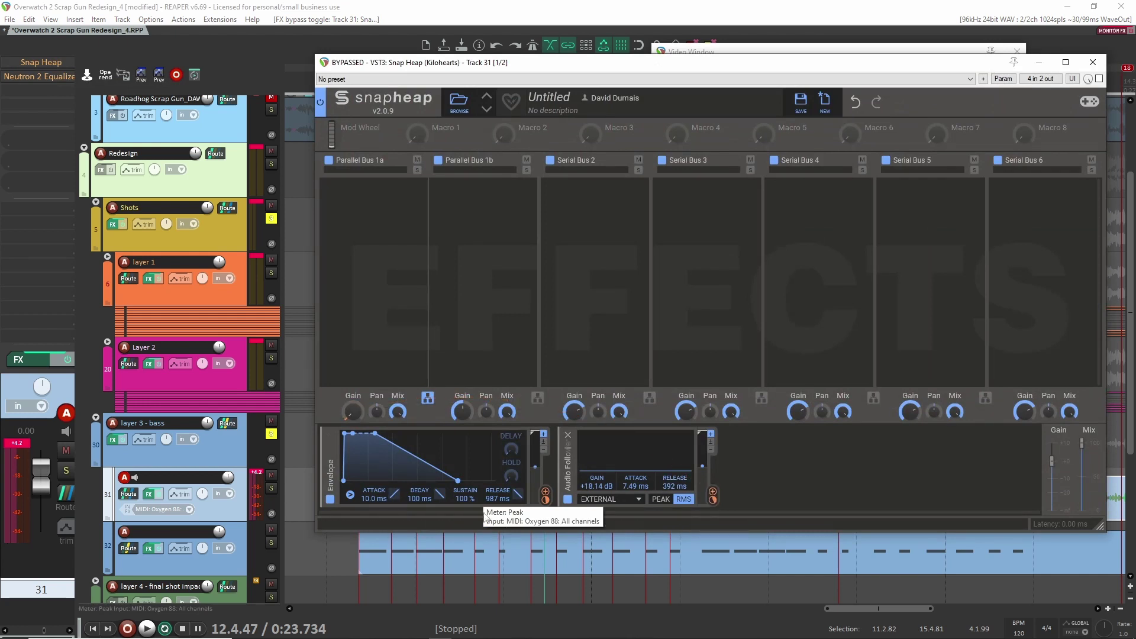
key(space)
click(271, 219)
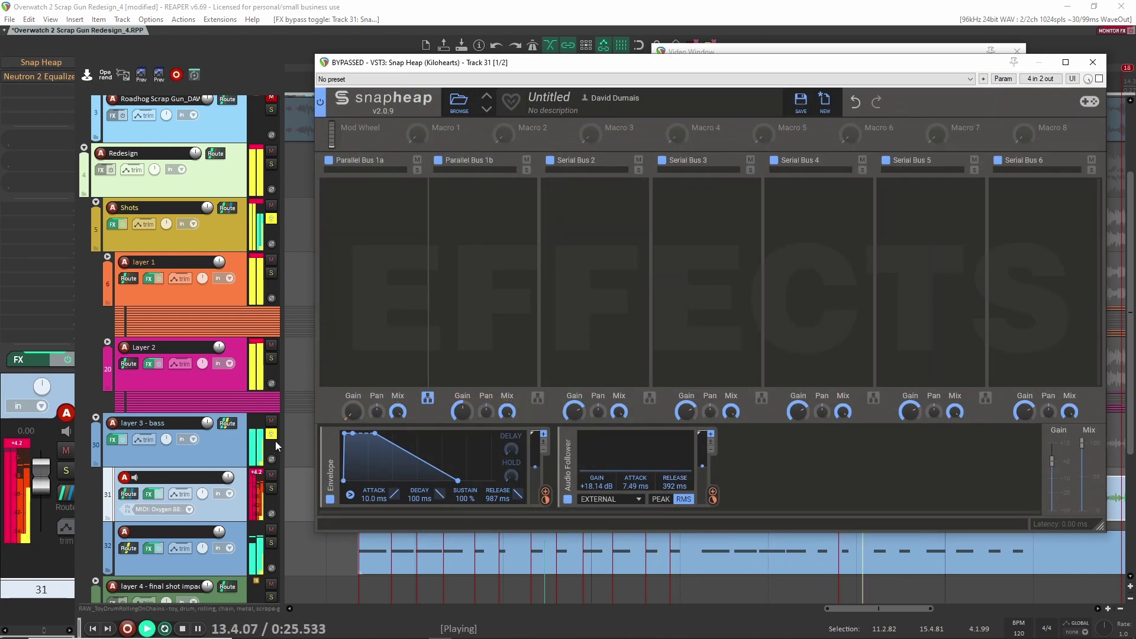
key(space)
key(space)
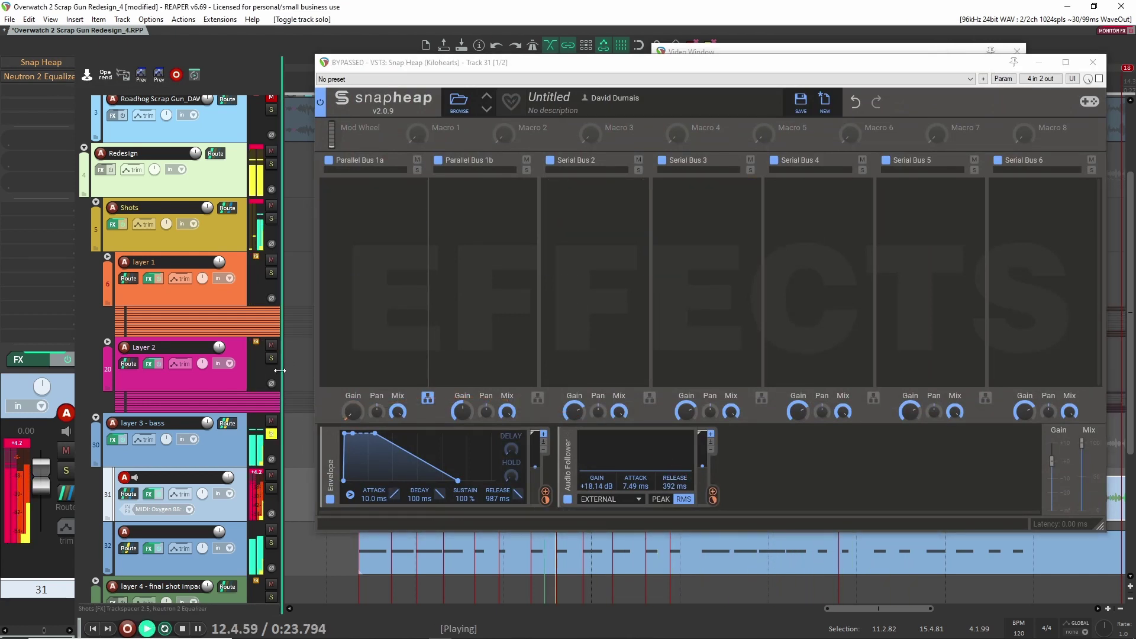
key(space)
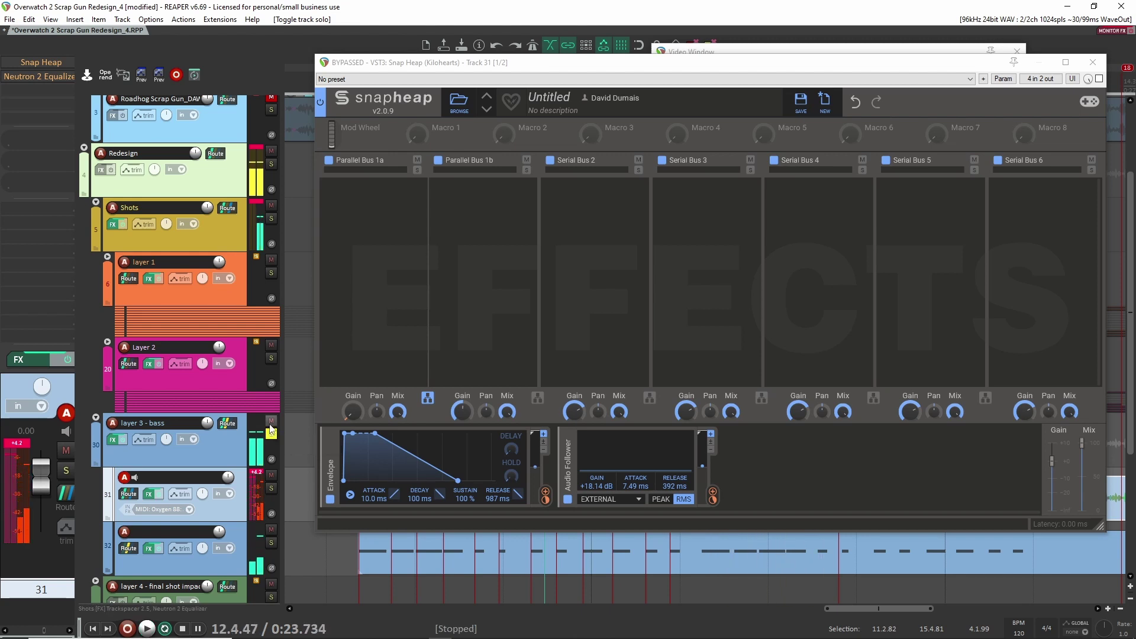
Re-enable Snap Heap on track 31, play layer 3 - bass with it active and close its window.
shift+click(30, 62)
key(space)
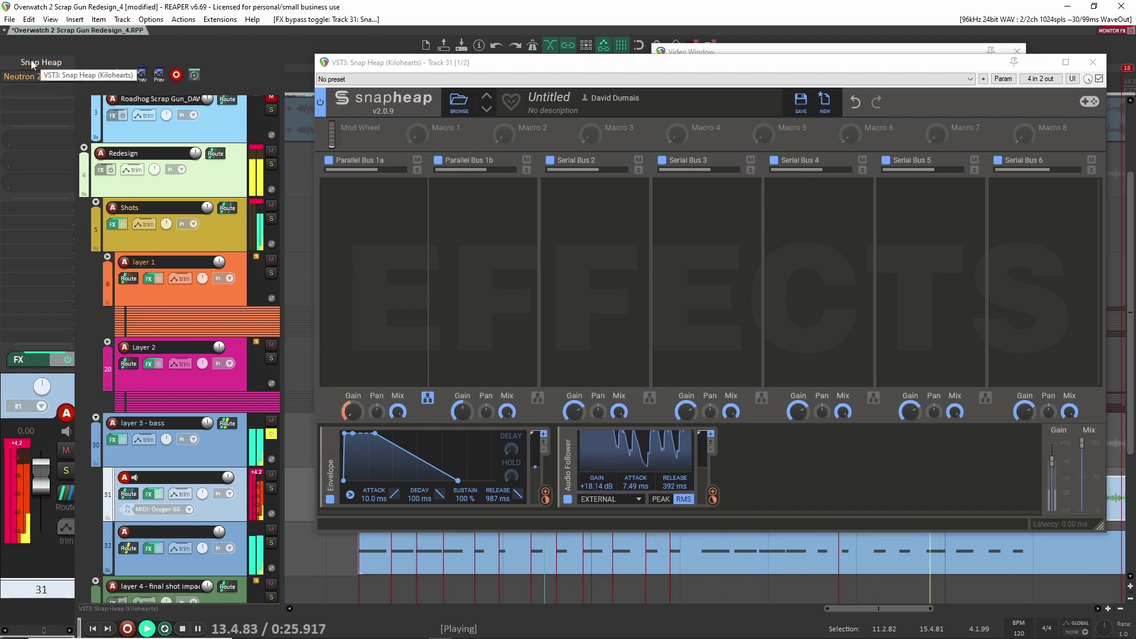
key(space)
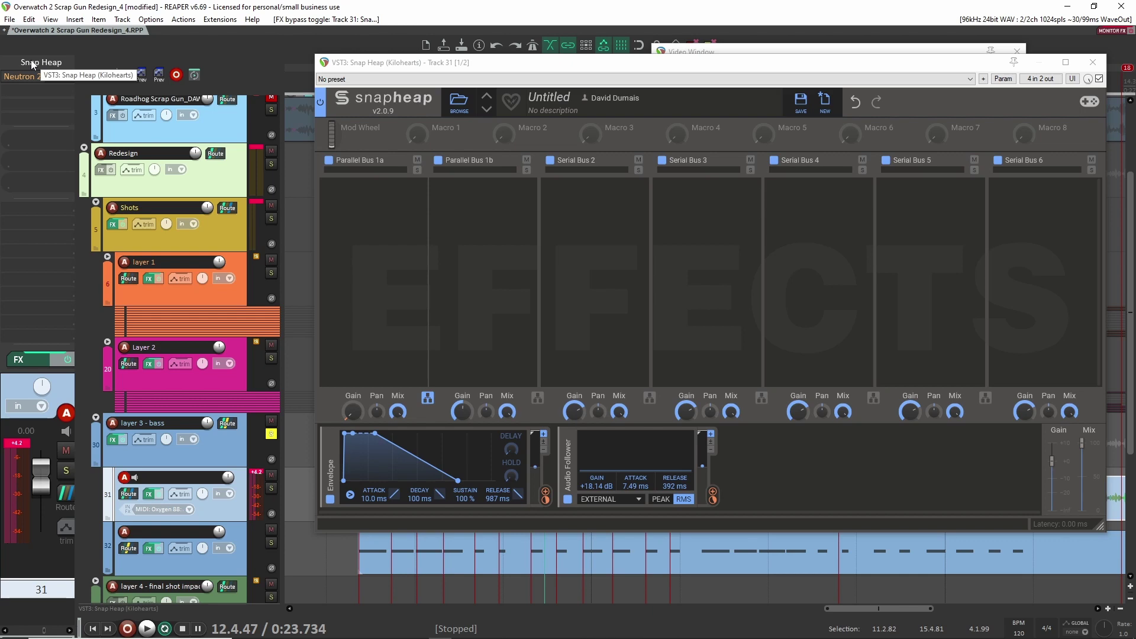
click(1093, 62)
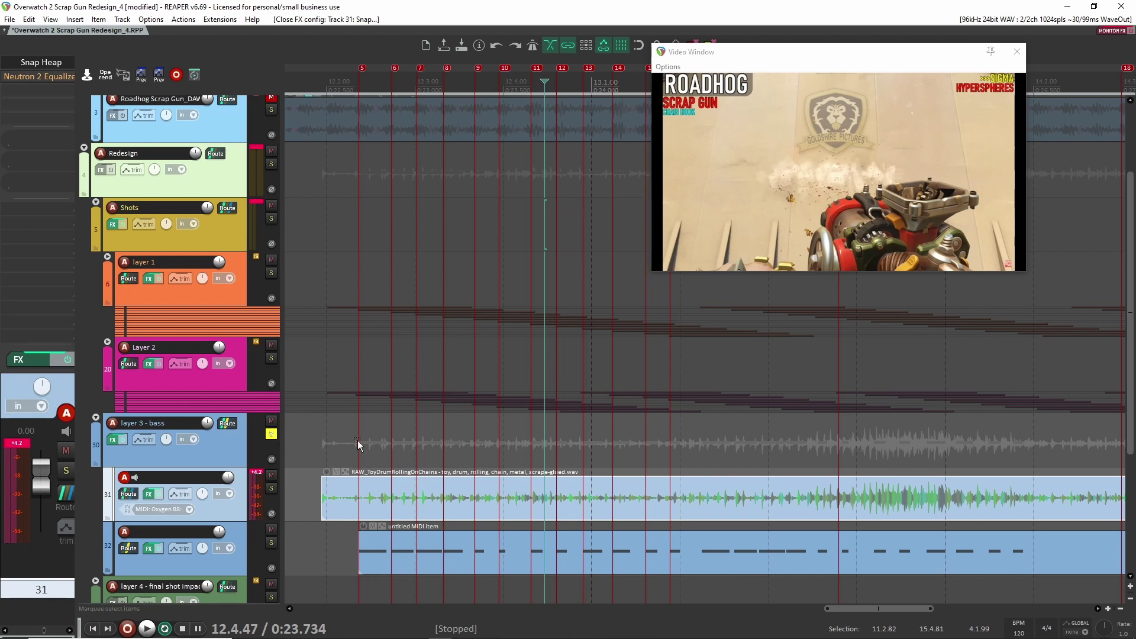
Re-enable and view the Neutron 2 Equalizer on track 31, and play with Shots and layer 3 - bass soloed.
click(39, 77)
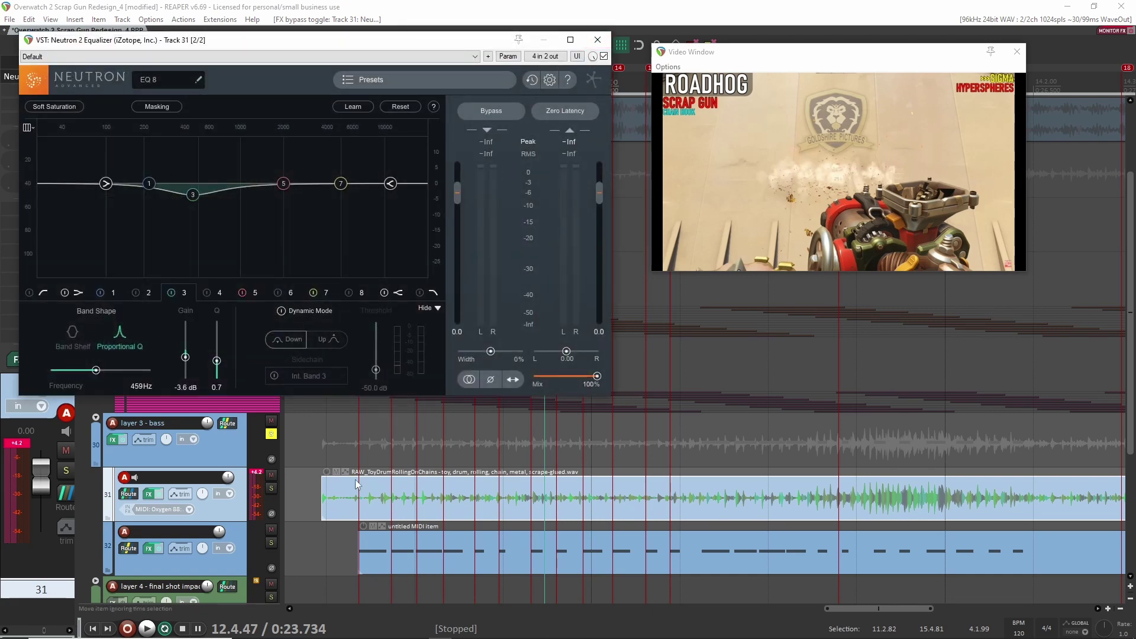
click(598, 39)
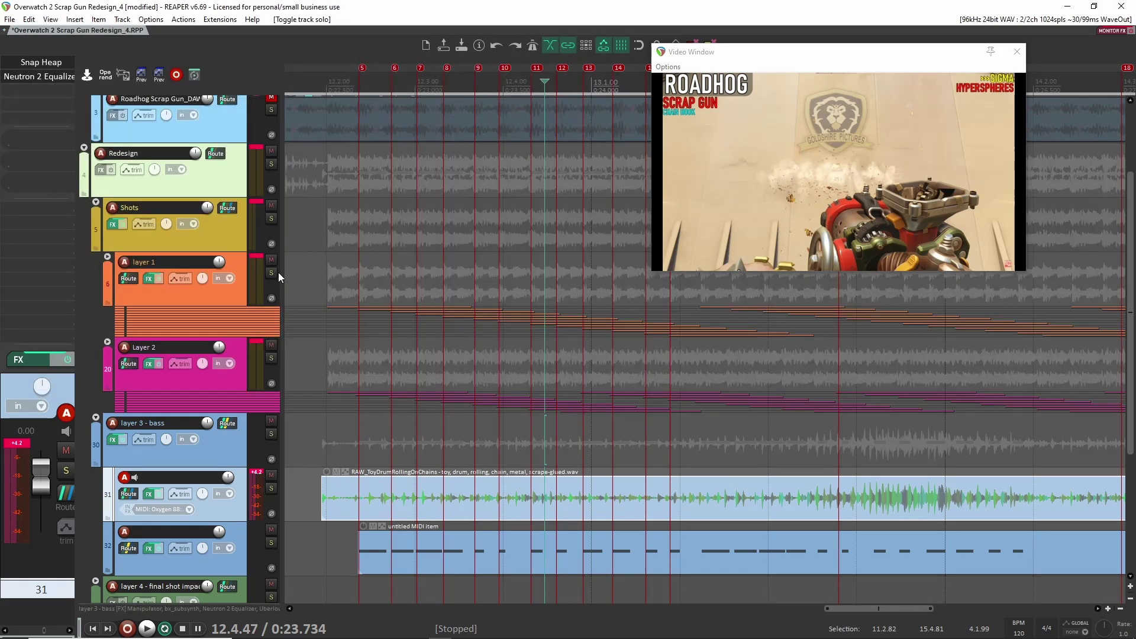
click(271, 219)
click(271, 434)
key(space)
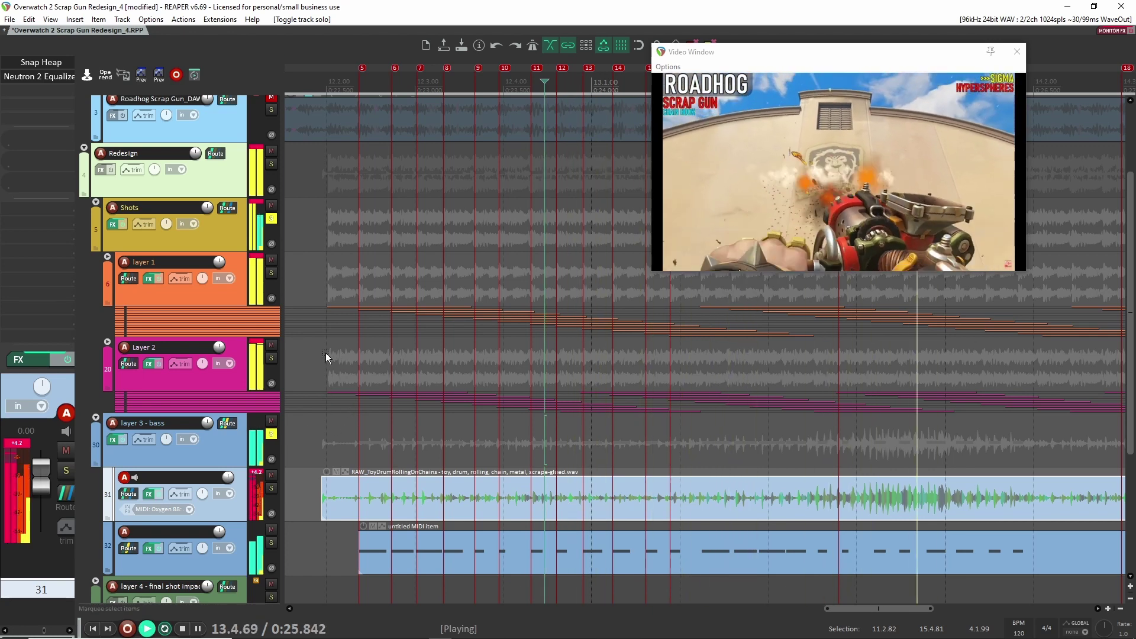
key(space)
Add a kHs Gain effect to layer 3 - bass, raise it to about 3.1 dB and play the shot layers.
click(213, 444)
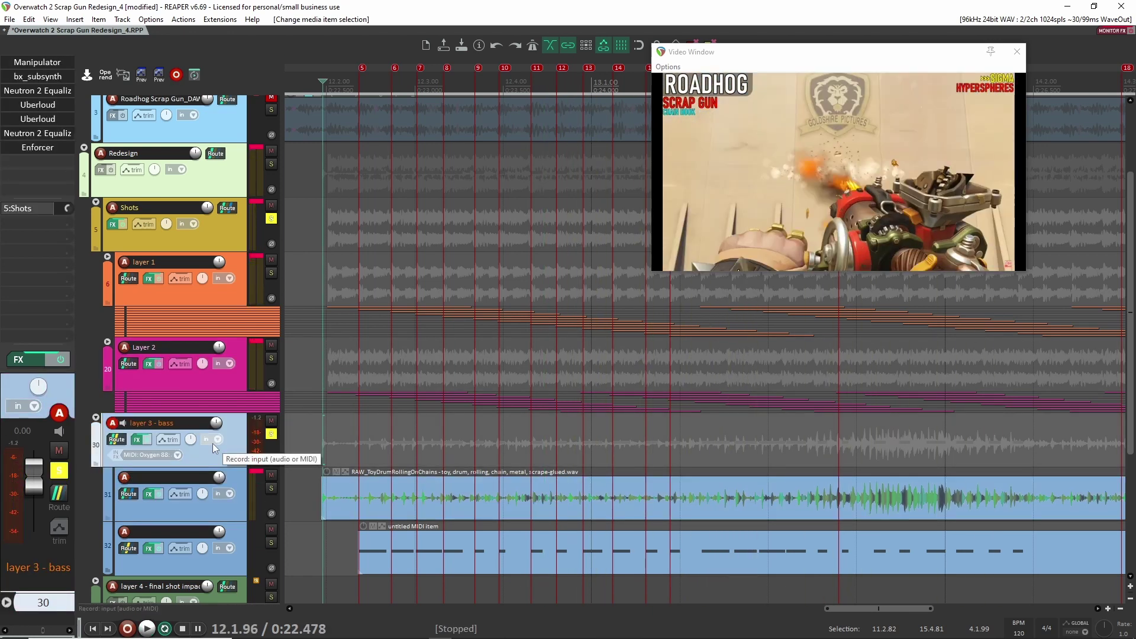
key(g)
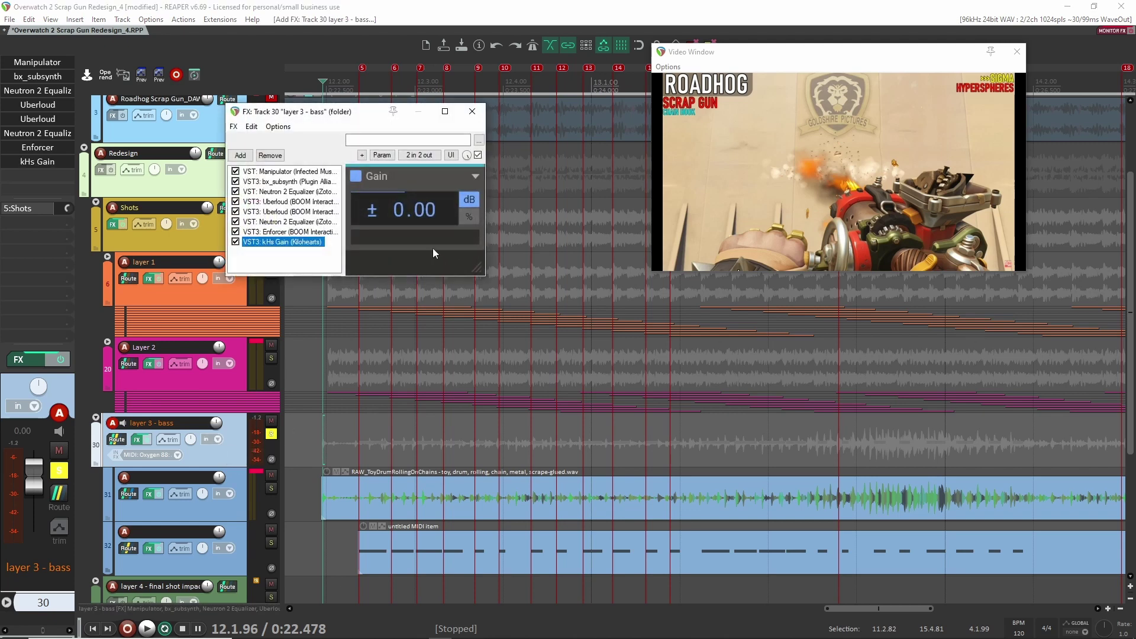
drag(400, 222, 400, 212)
key(space)
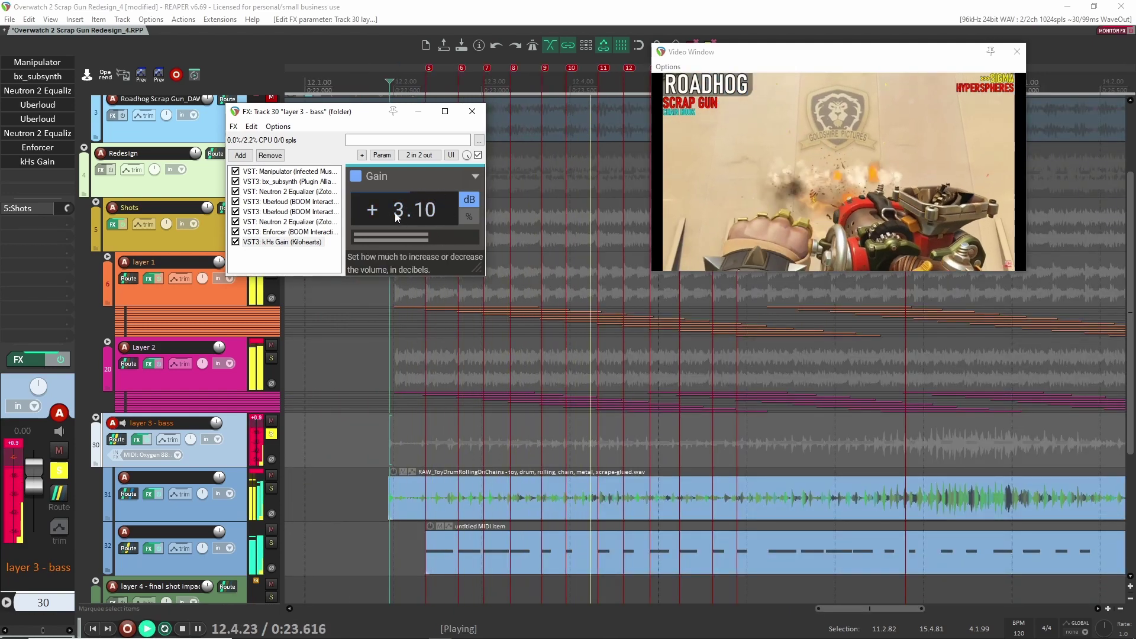
Reset the kHs Gain on layer 3 - bass to 0 dB, stop playback and close the effects window.
double_click(436, 192)
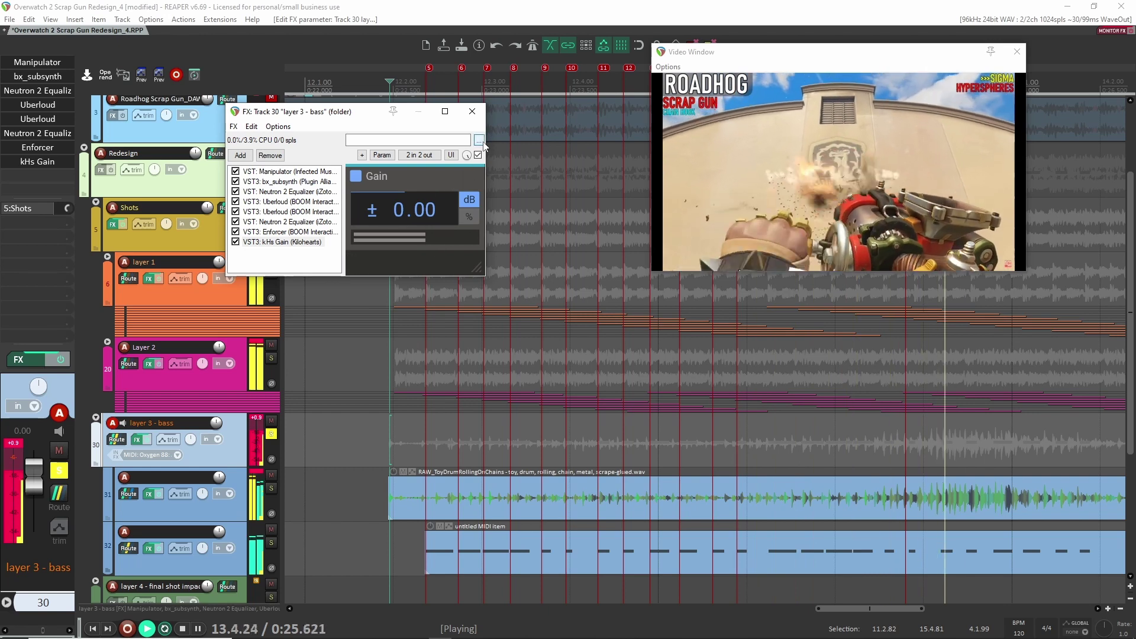
key(space)
click(472, 111)
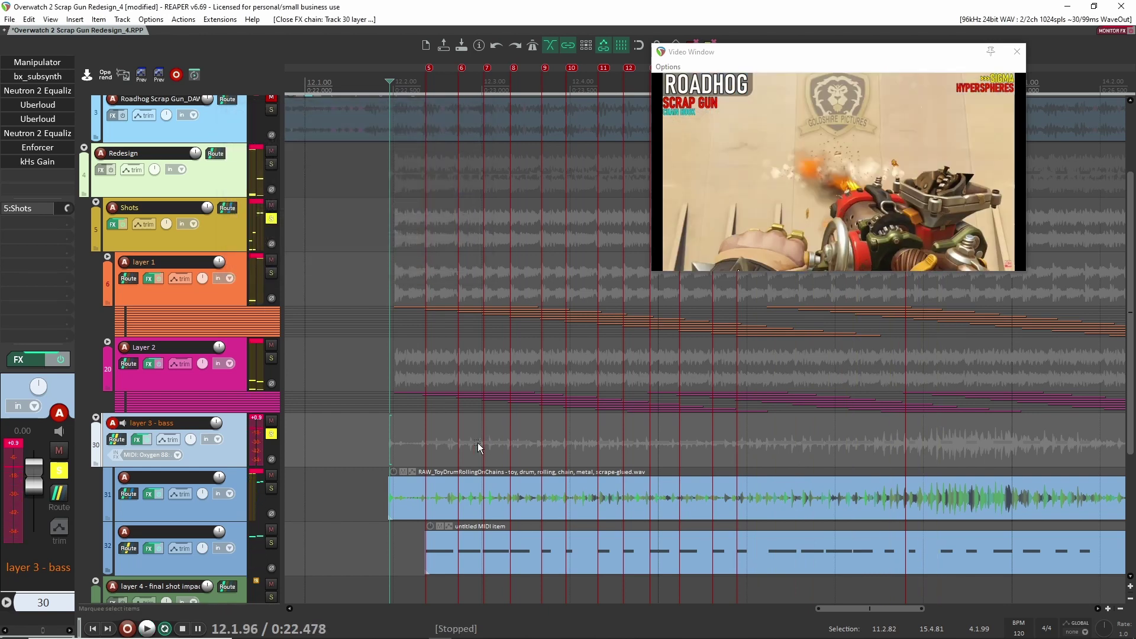
Clear the solos on layer 3 - bass and Shots, shrink the Shots subtracks and collapse the layer 3 - bass folder.
click(271, 434)
click(271, 219)
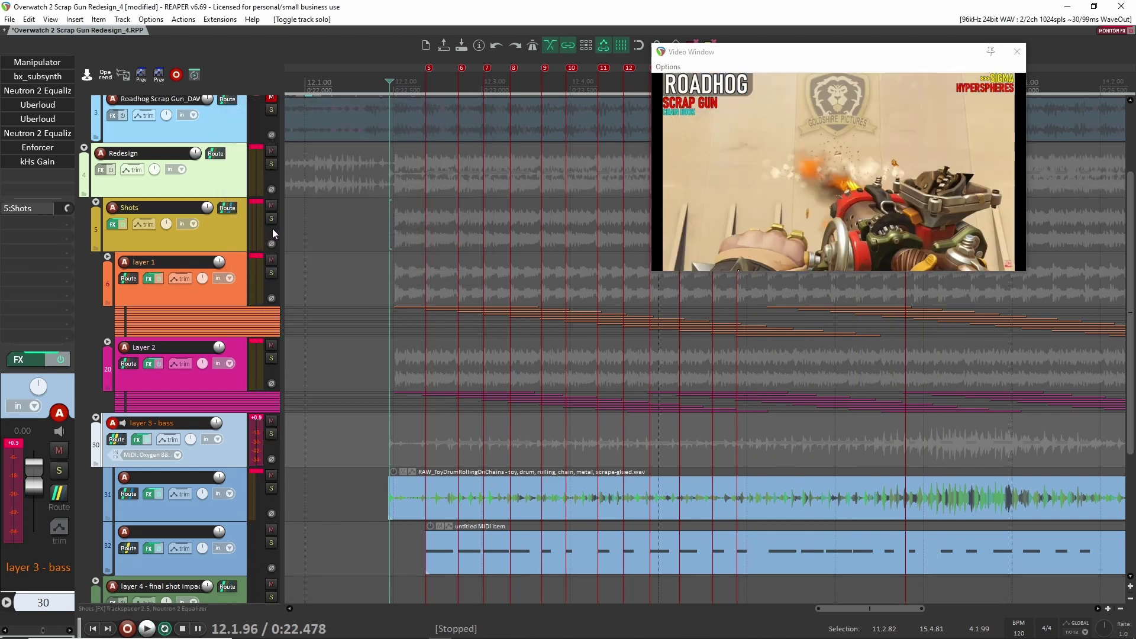
click(95, 203)
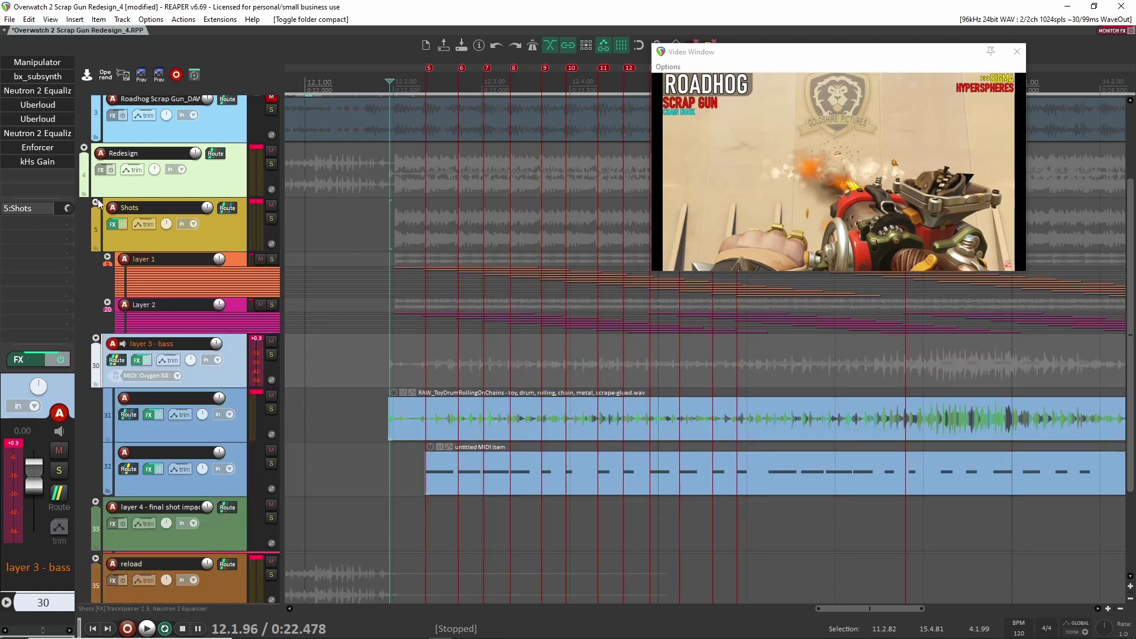
click(96, 339)
click(271, 219)
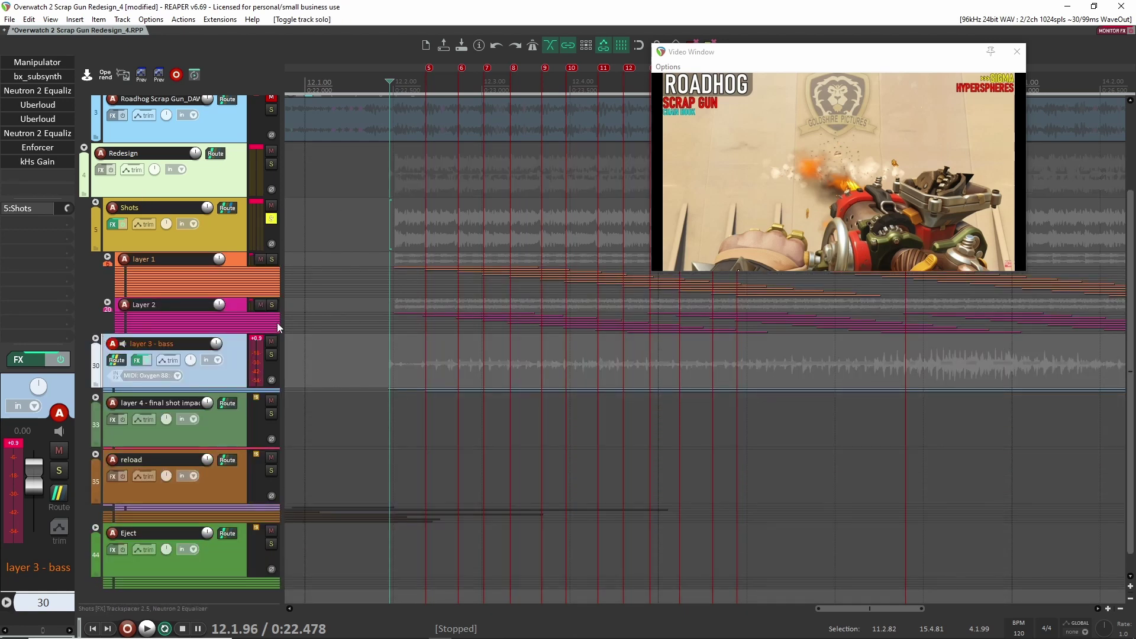
click(271, 219)
Bring the end of the shot sequence into view and select the layer 4 - final shot impact folder.
scroll(521, 319, down, 5)
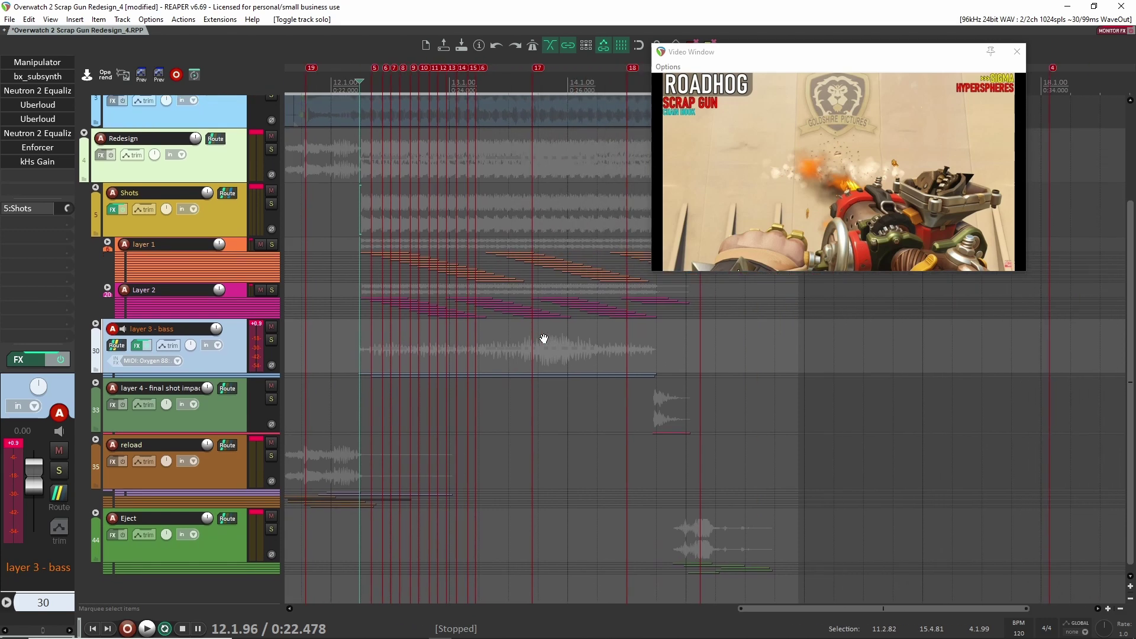
scroll(544, 338, up, 3)
click(217, 407)
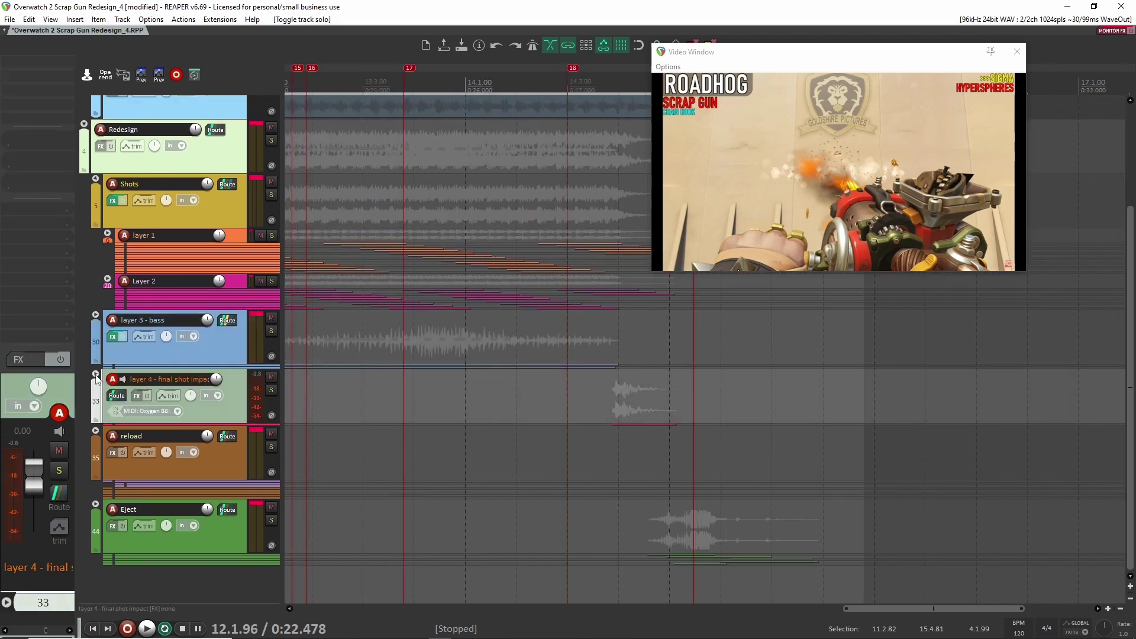
Expand the layer 4 - final shot impact folder and place the edit cursor ahead of its impact item.
click(95, 374)
scroll(607, 412, up, 3)
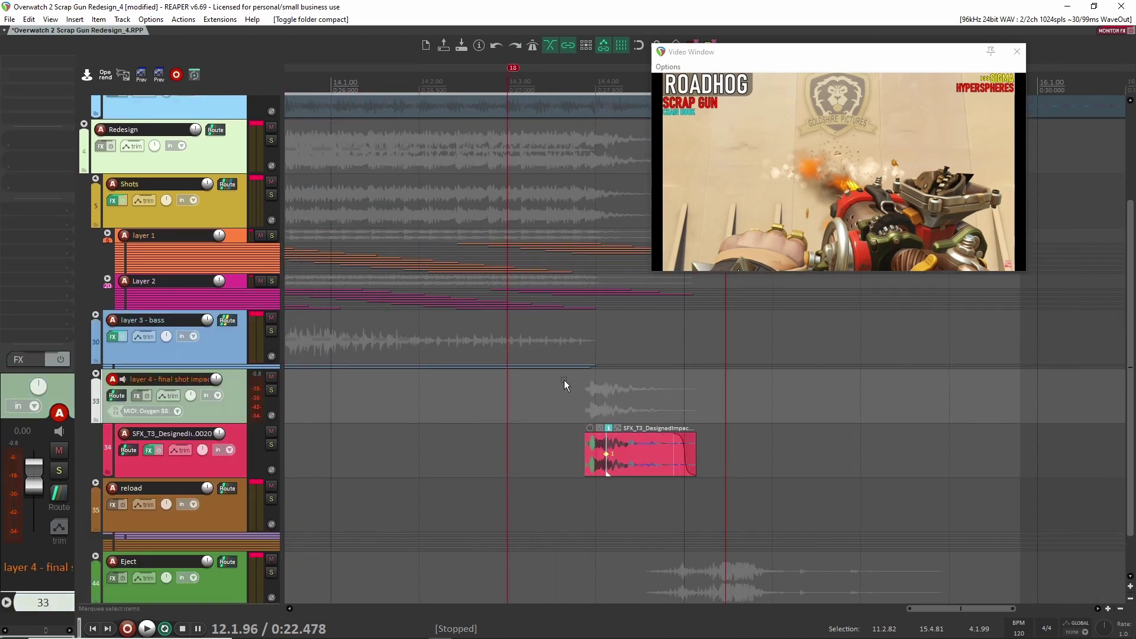
click(581, 408)
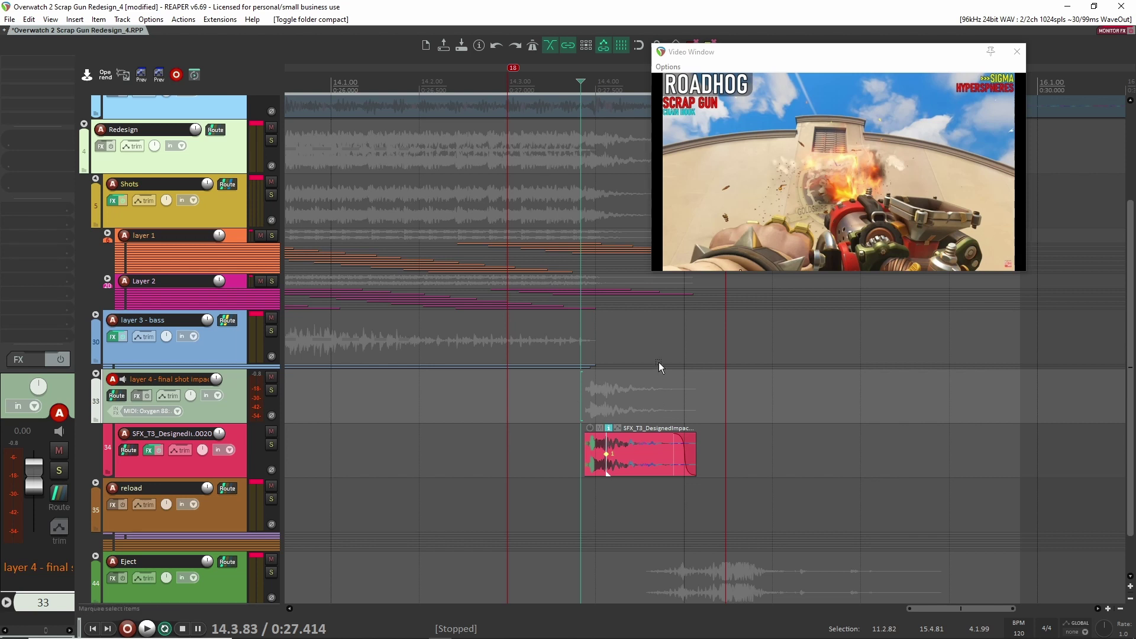
click(477, 446)
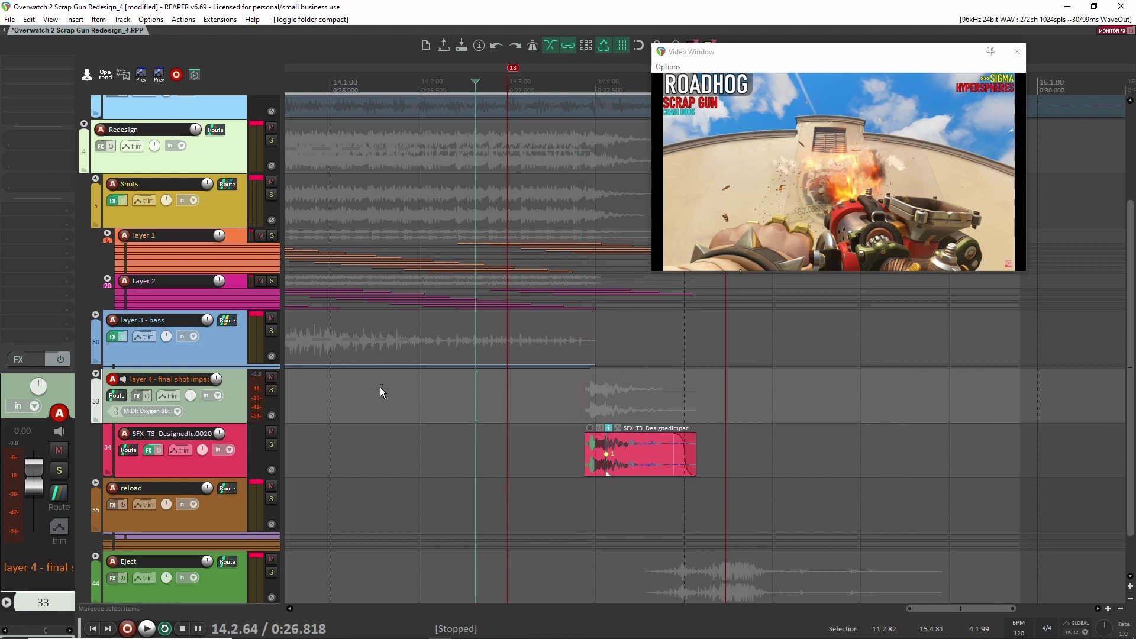
Compare the final shot by playing it with the SFX_T3_DesignedImpact0020 track muted and again with it unmuted.
click(271, 430)
key(space)
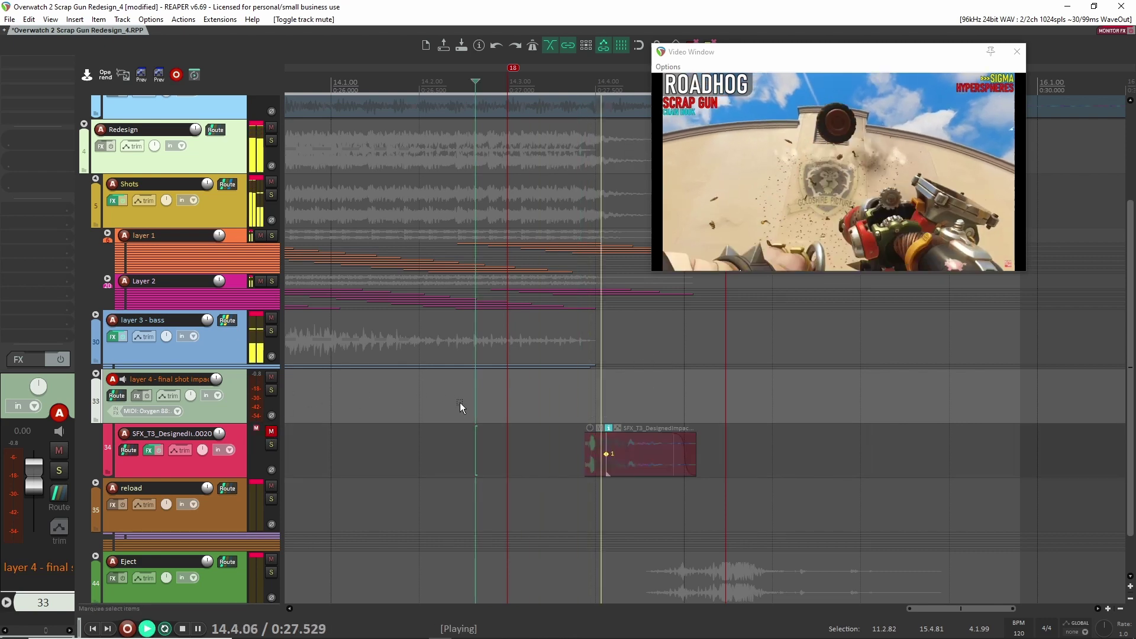
key(space)
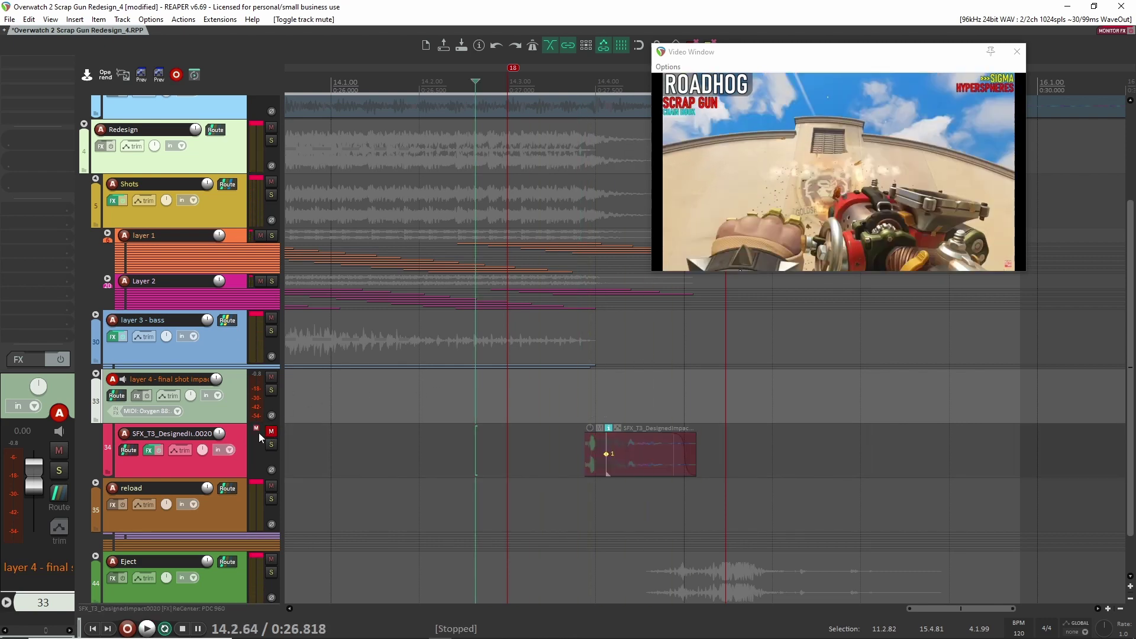
click(271, 430)
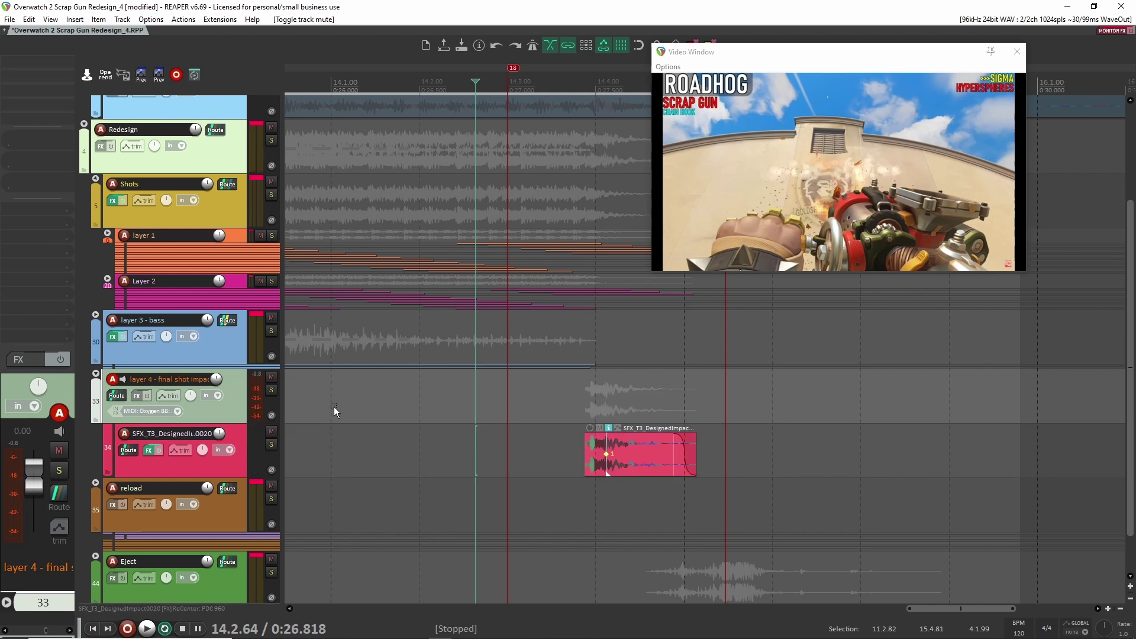
key(space)
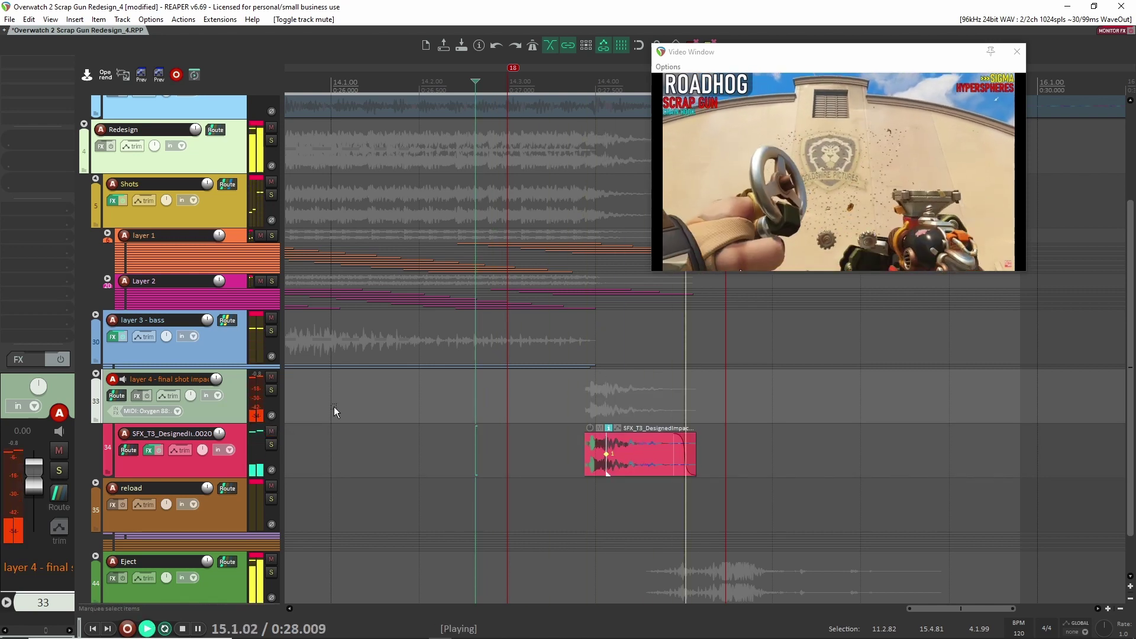
key(space)
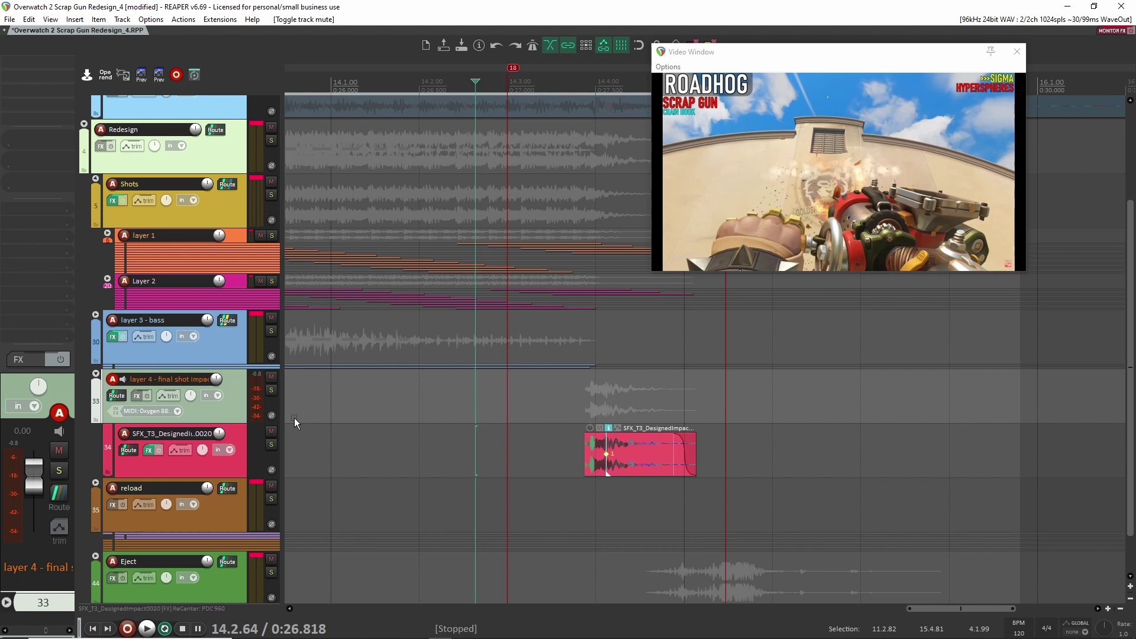
Select the SFX_T3_DesignedImpact0020 item, inspect the ReCenter settings on its track and close the effect window.
click(674, 428)
scroll(675, 429, up, 1)
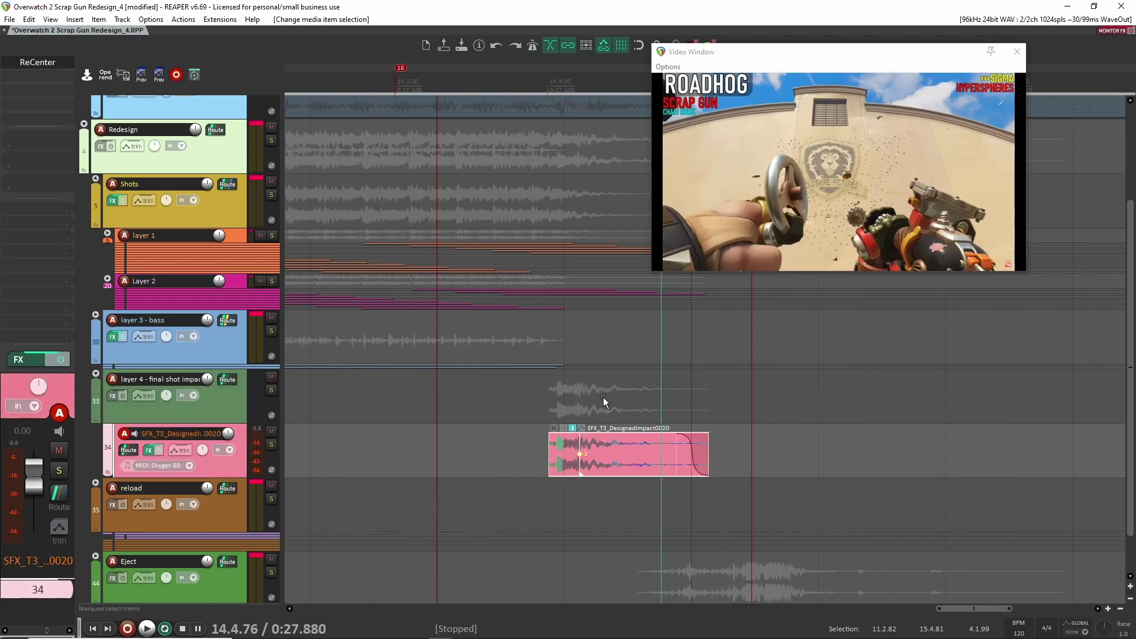
scroll(677, 429, down, 2)
click(37, 62)
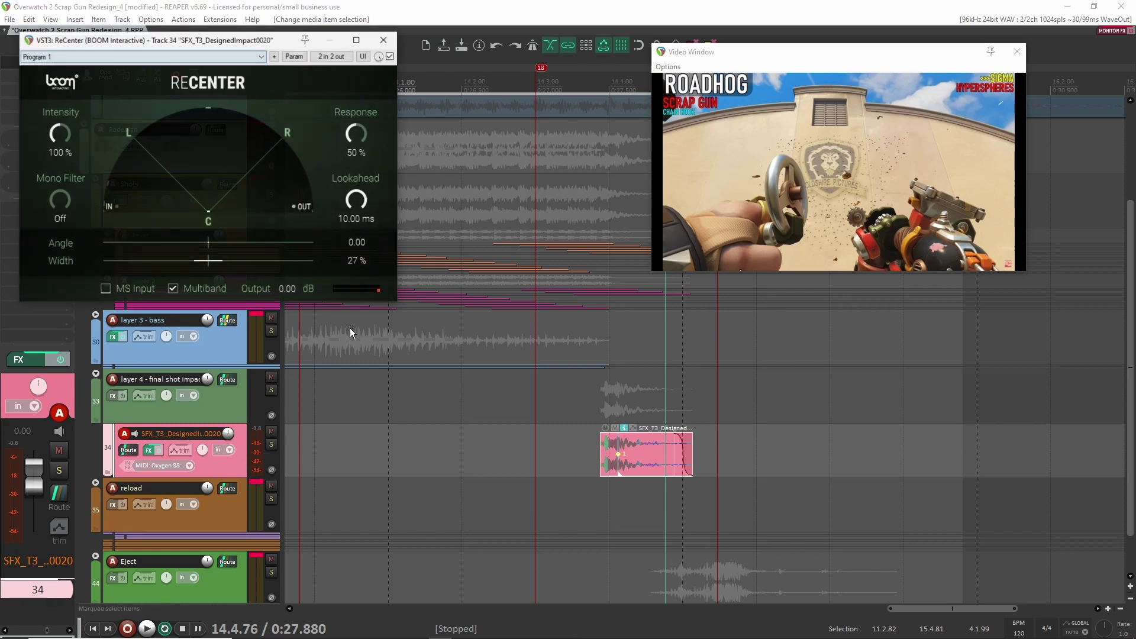
click(384, 39)
Expand the Eject folder and bring all of its subtracks and items into view.
scroll(763, 427, down, 1)
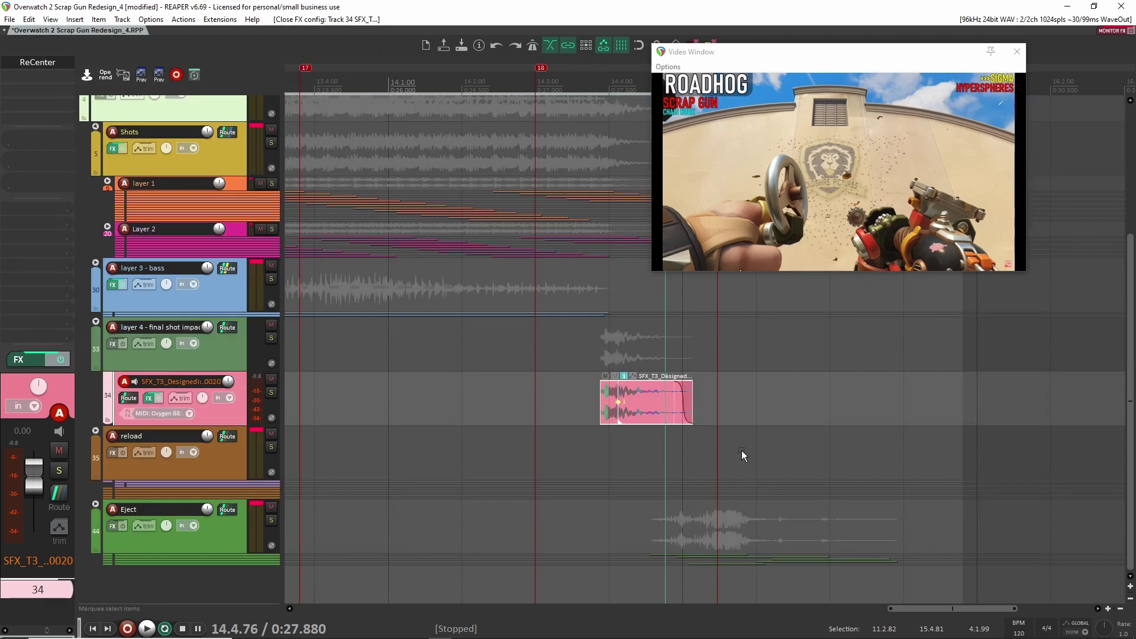
scroll(615, 312, right, 2)
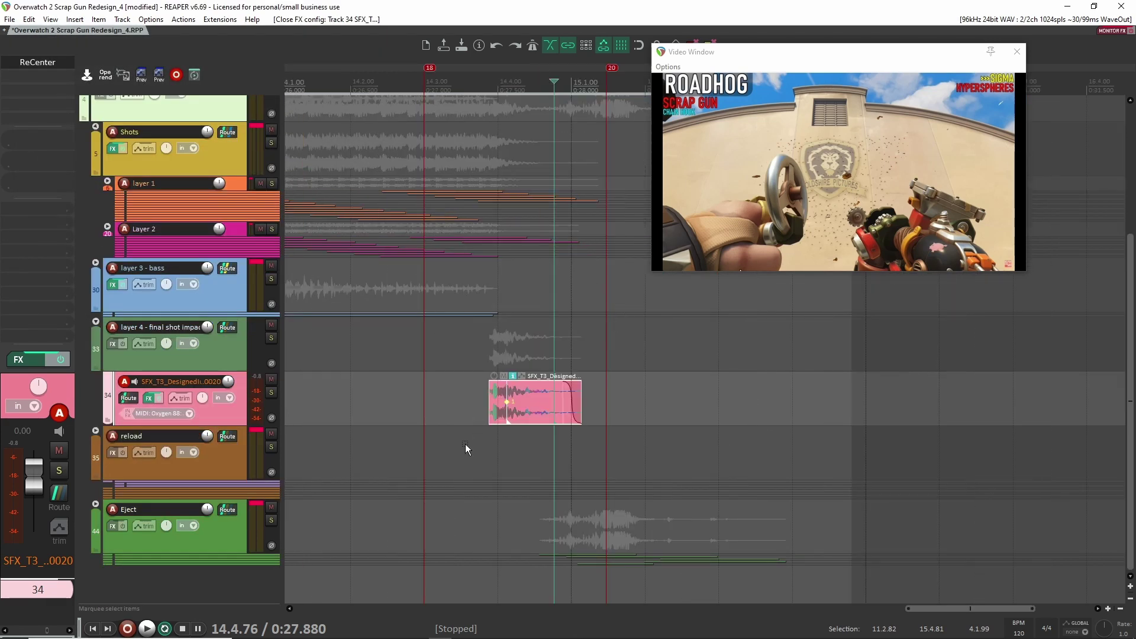
click(95, 505)
scroll(364, 505, down, 5)
scroll(546, 369, up, 4)
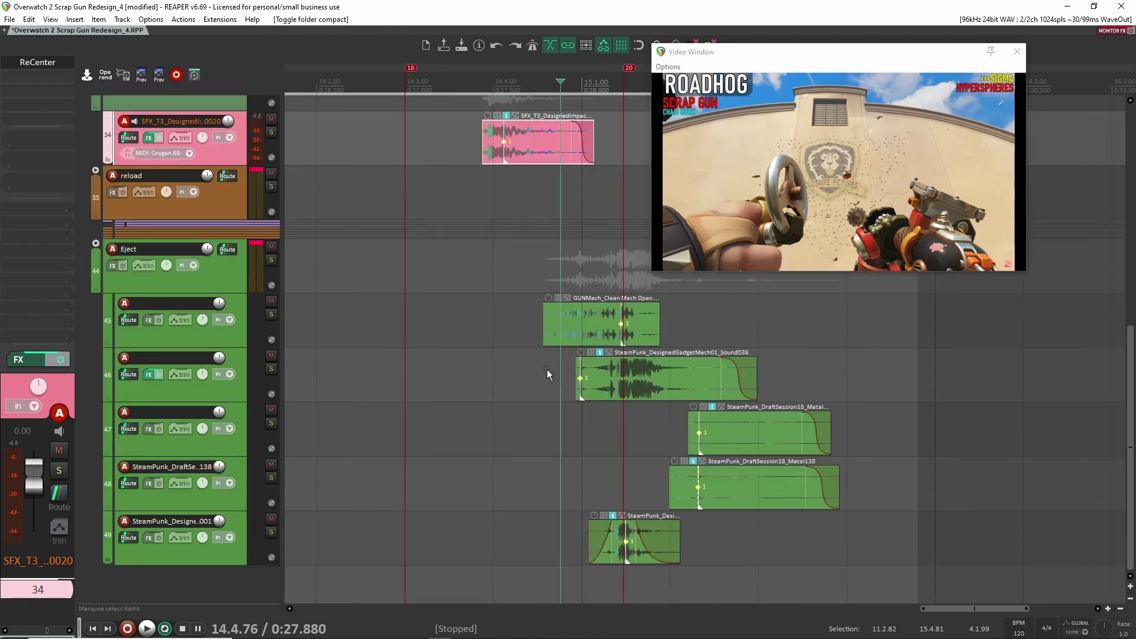
scroll(942, 183, up, 1)
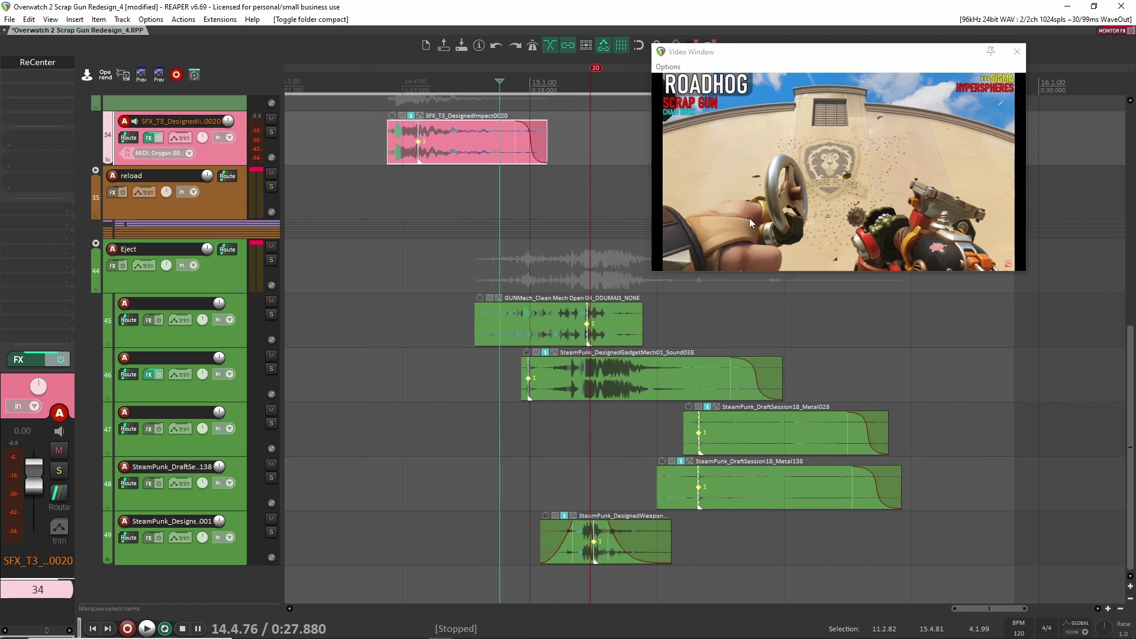
scroll(758, 204, down, 1)
Solo the Eject folder and play its sounds from just before the first item.
click(527, 275)
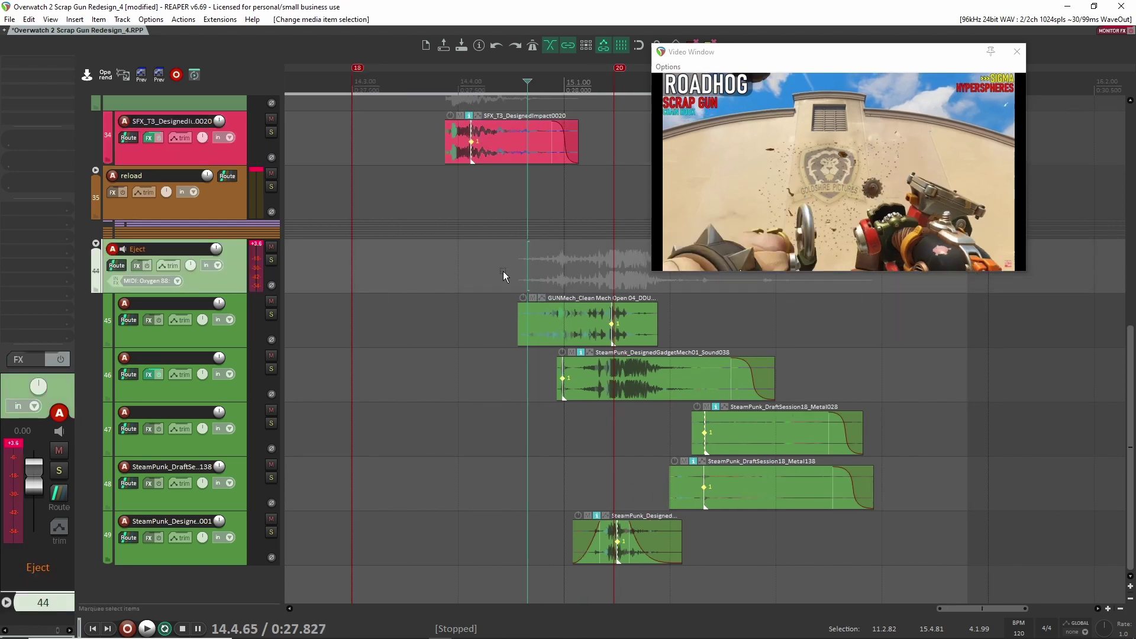
click(503, 271)
click(271, 259)
key(space)
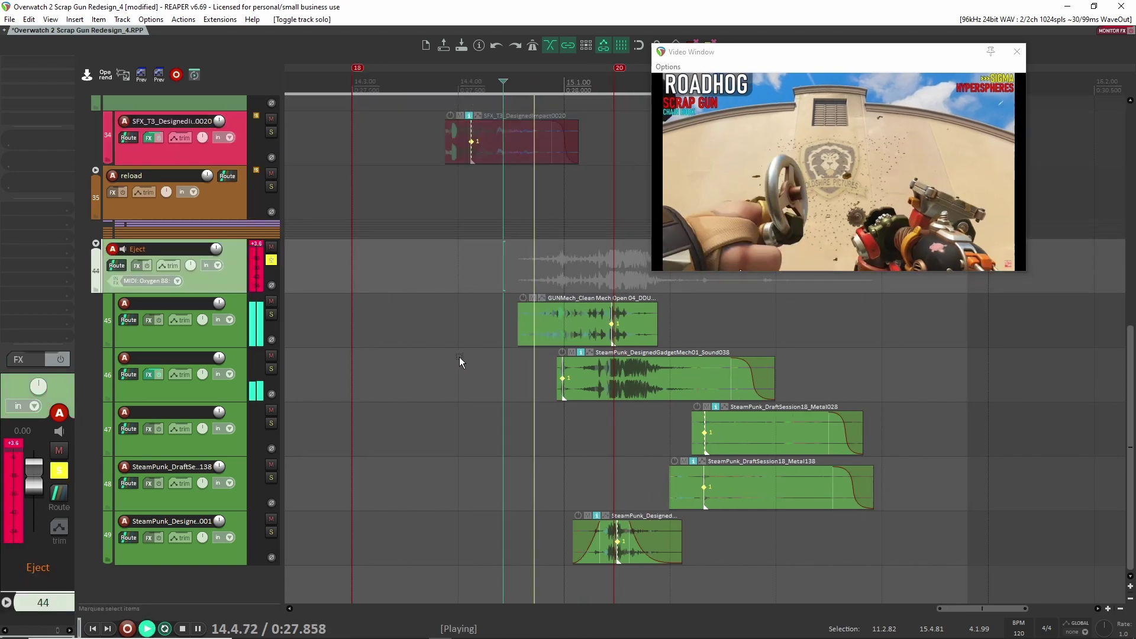
key(space)
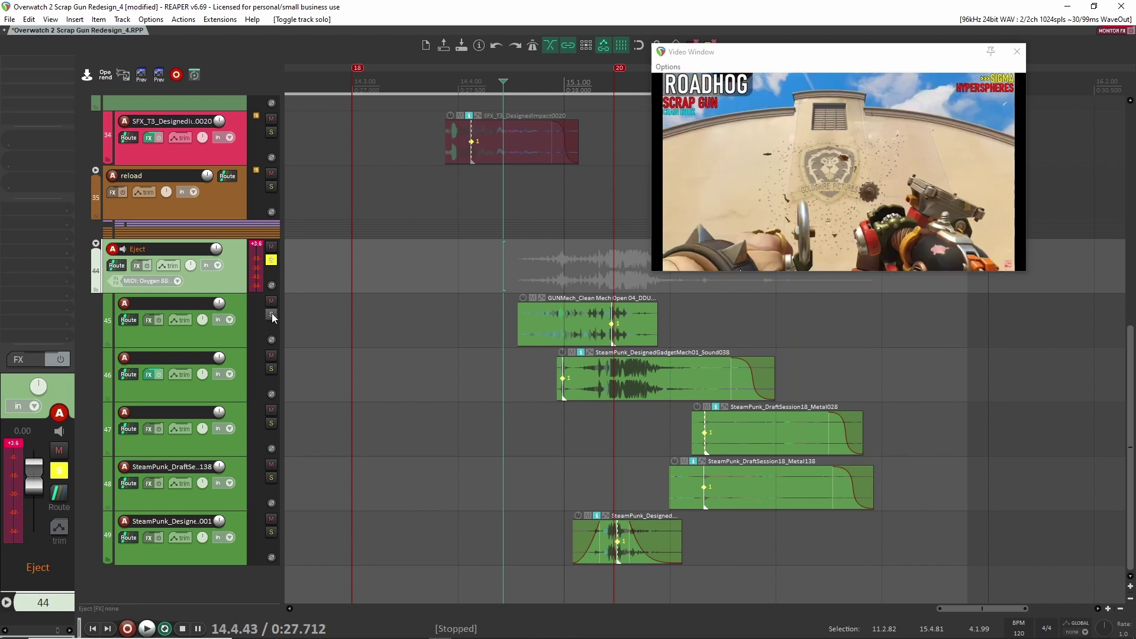
Solo only the Eject subtrack holding the GUNMech_Clean Mech Open 04 item and play it.
click(272, 315)
click(445, 323)
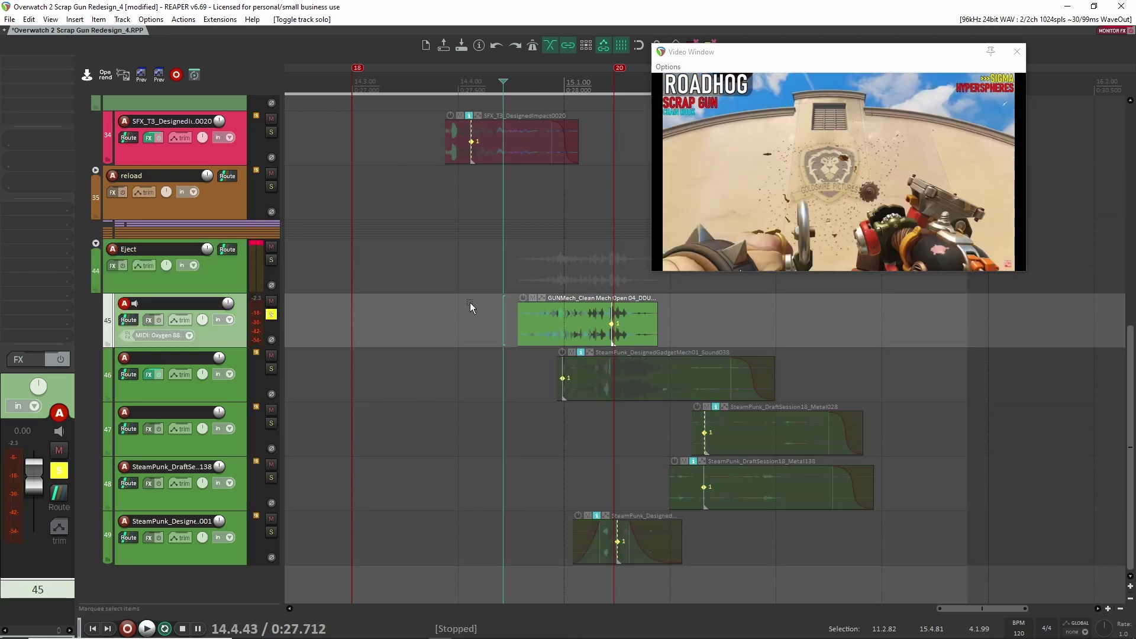
scroll(470, 303, up, 3)
scroll(474, 267, right, 3)
key(space)
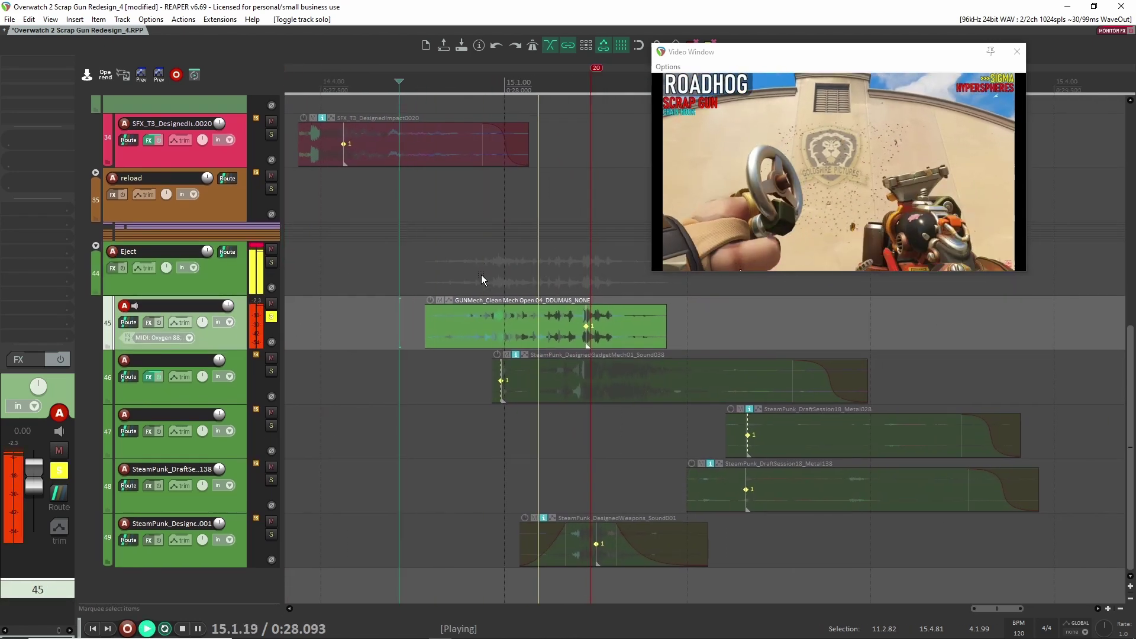
key(space)
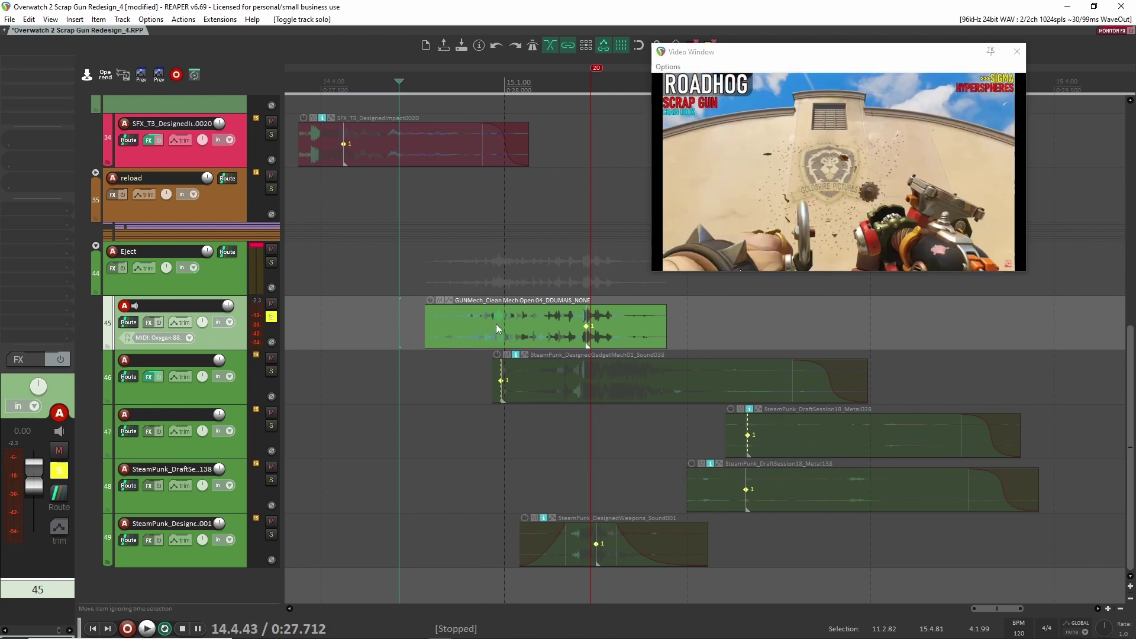
Solo only the Eject subtrack with the SteamPunk_DesignedGadgetMech01_Sound038 item and play it from shortly before the item.
click(416, 282)
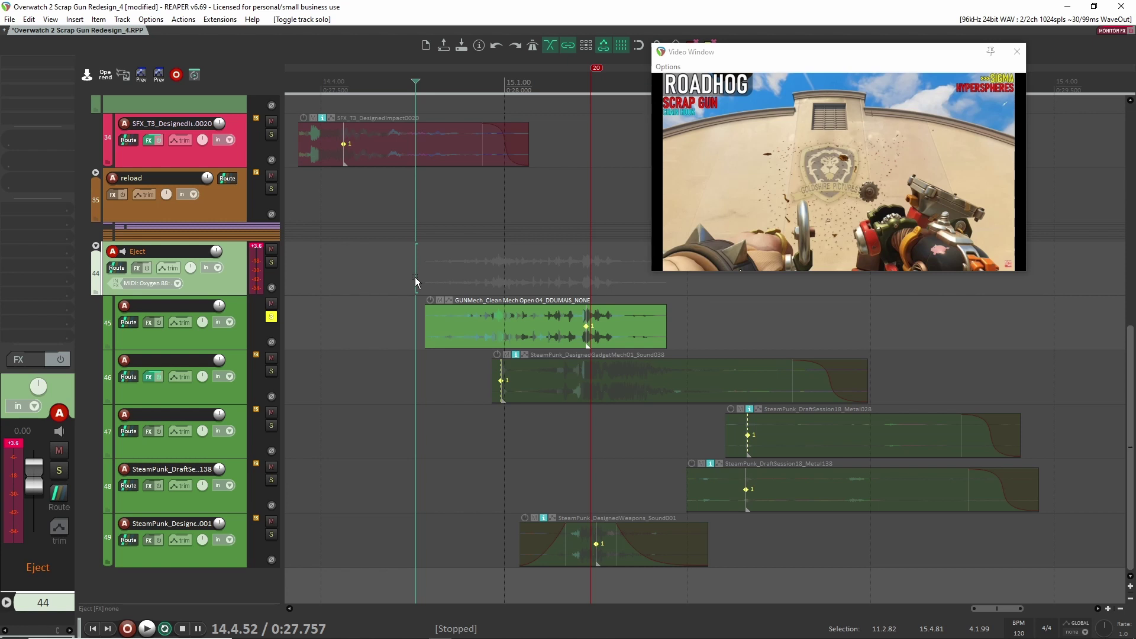
click(241, 346)
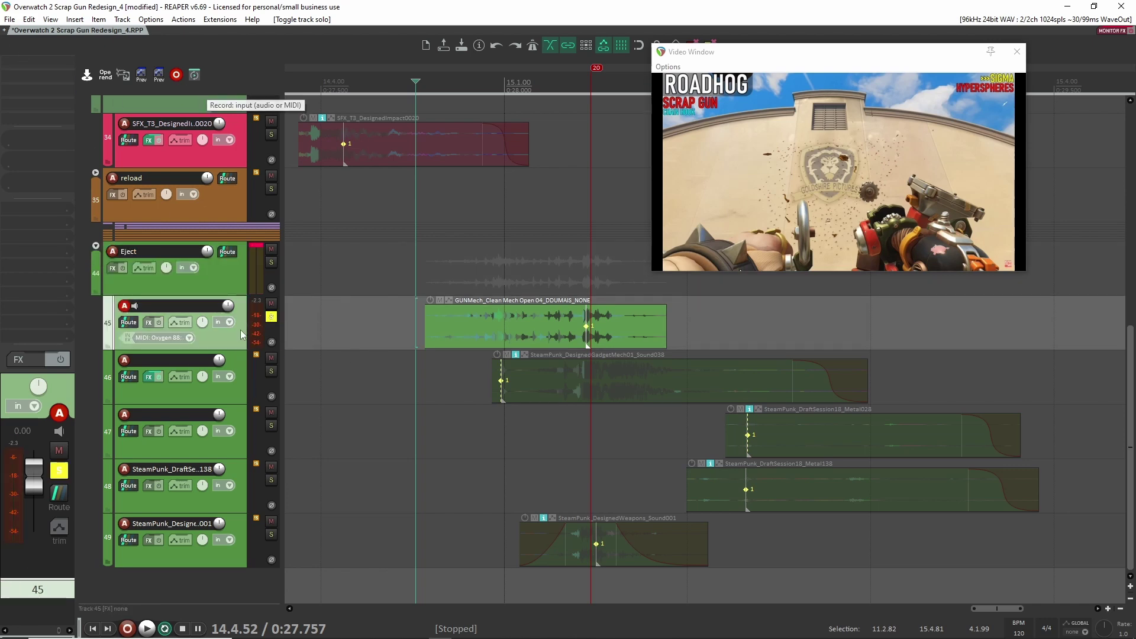
click(271, 371)
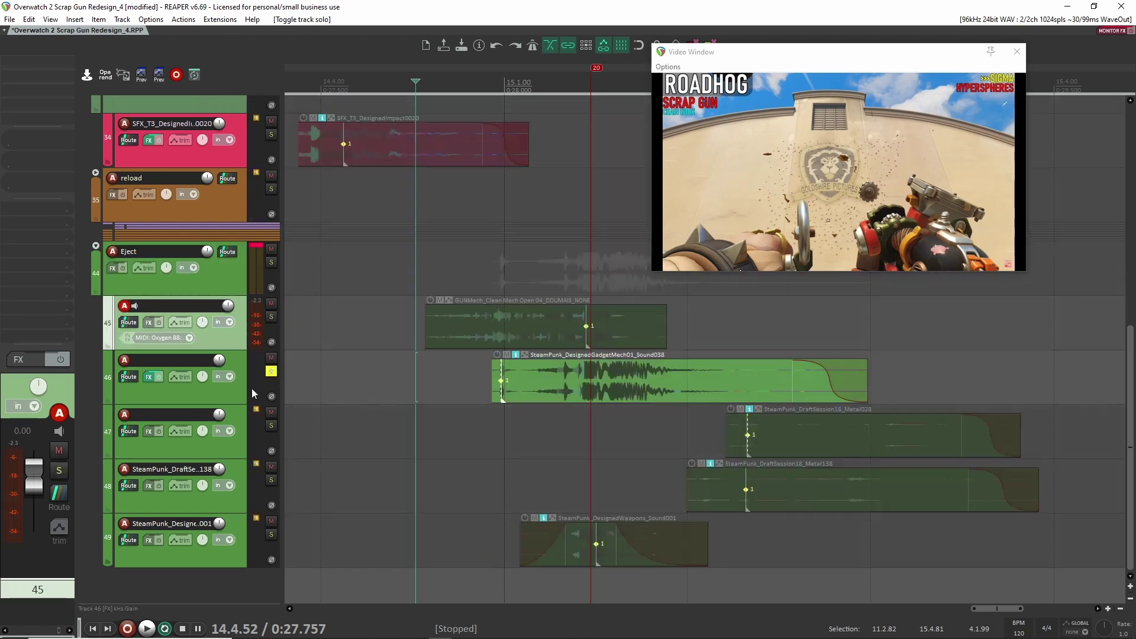
click(251, 388)
key(space)
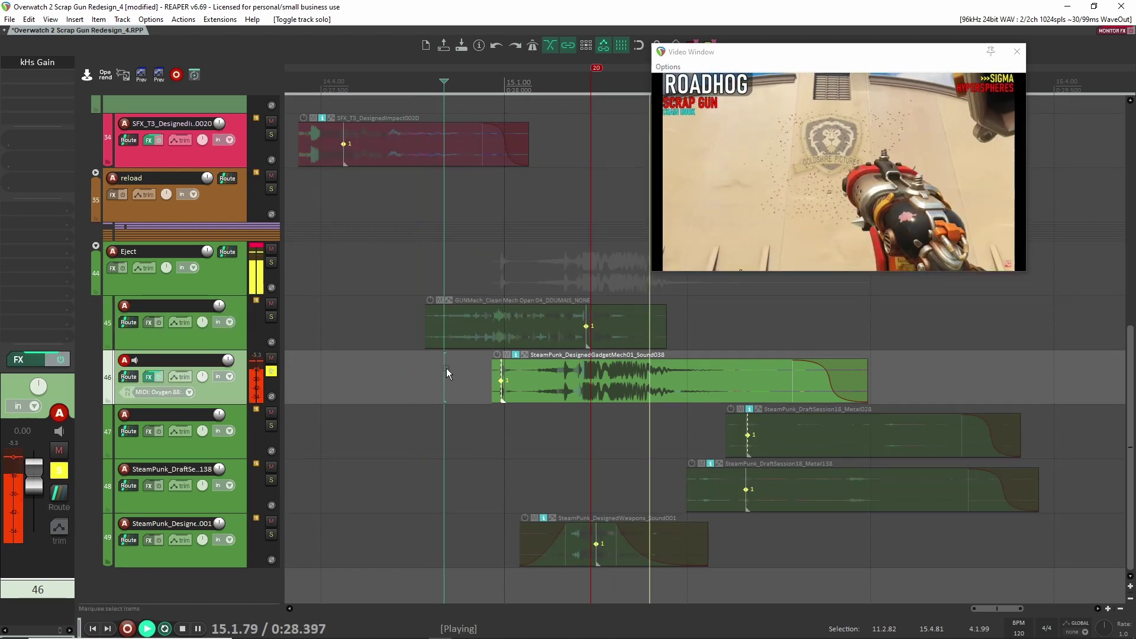
key(space)
click(445, 373)
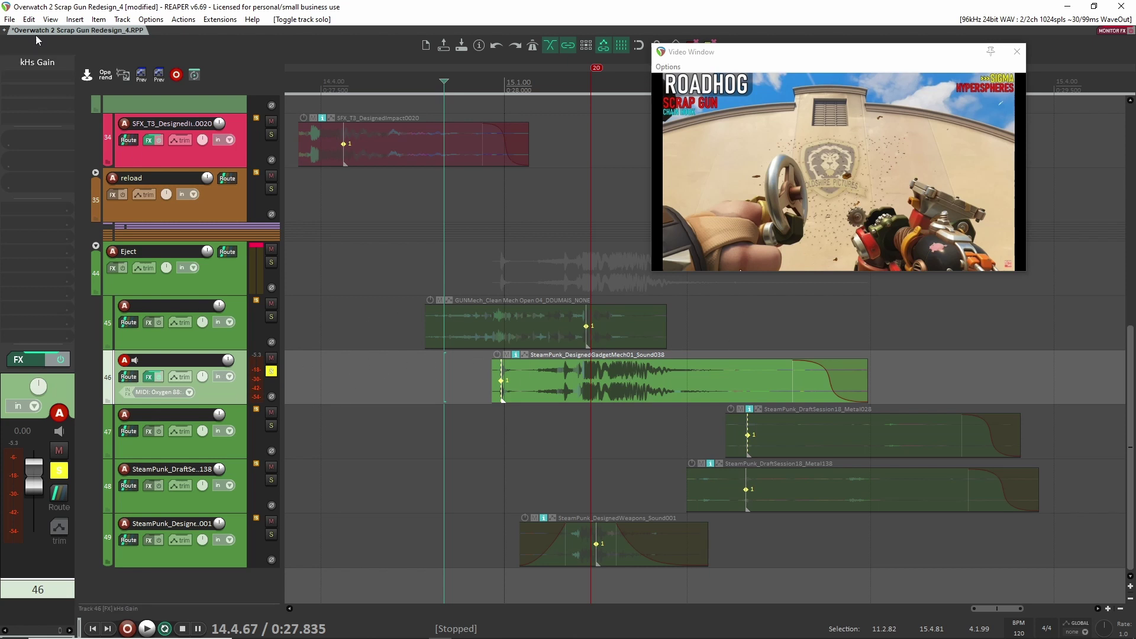
Inspect the kHs Gain setting on the SteamPunk_DesignedGadgetMech01_Sound038 track and close the effect window.
click(37, 62)
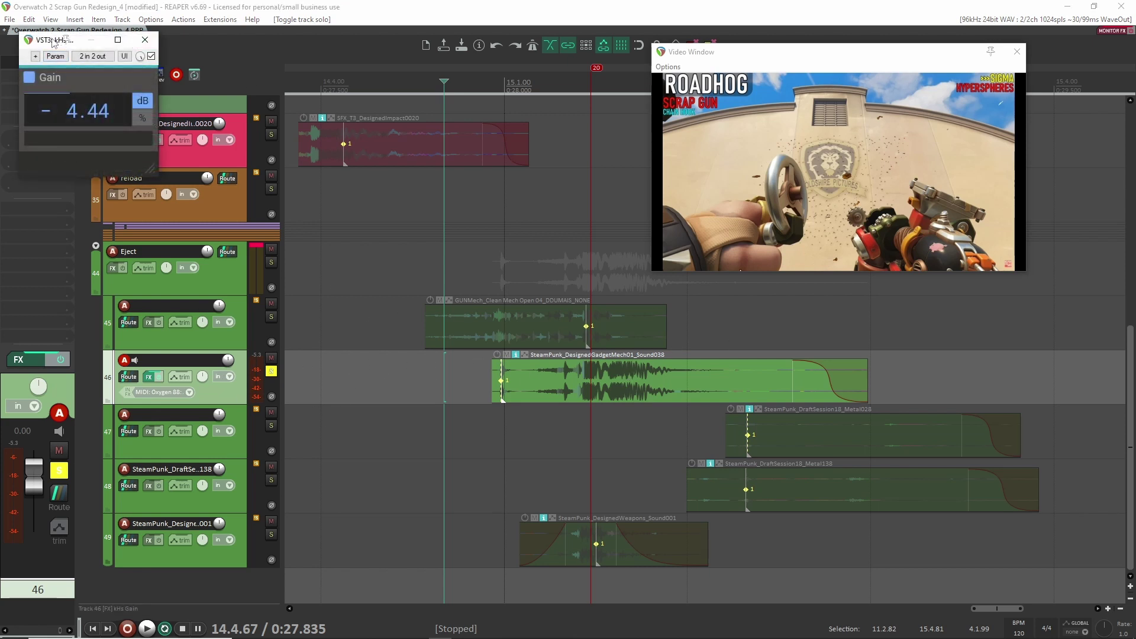
drag(53, 42, 462, 198)
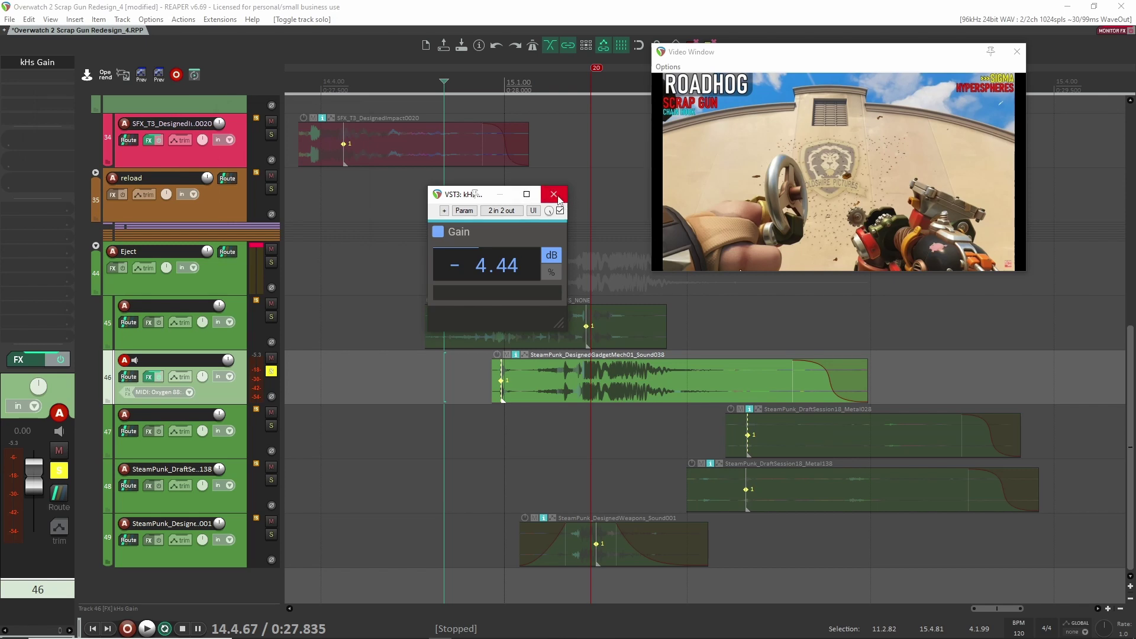
click(554, 194)
Play the GUNMech_Clean Mech Open 04 and SteamPunk_DesignedGadgetMech01_Sound038 tracks soloed together, starting ahead of both items.
click(414, 294)
key(space)
key(space)
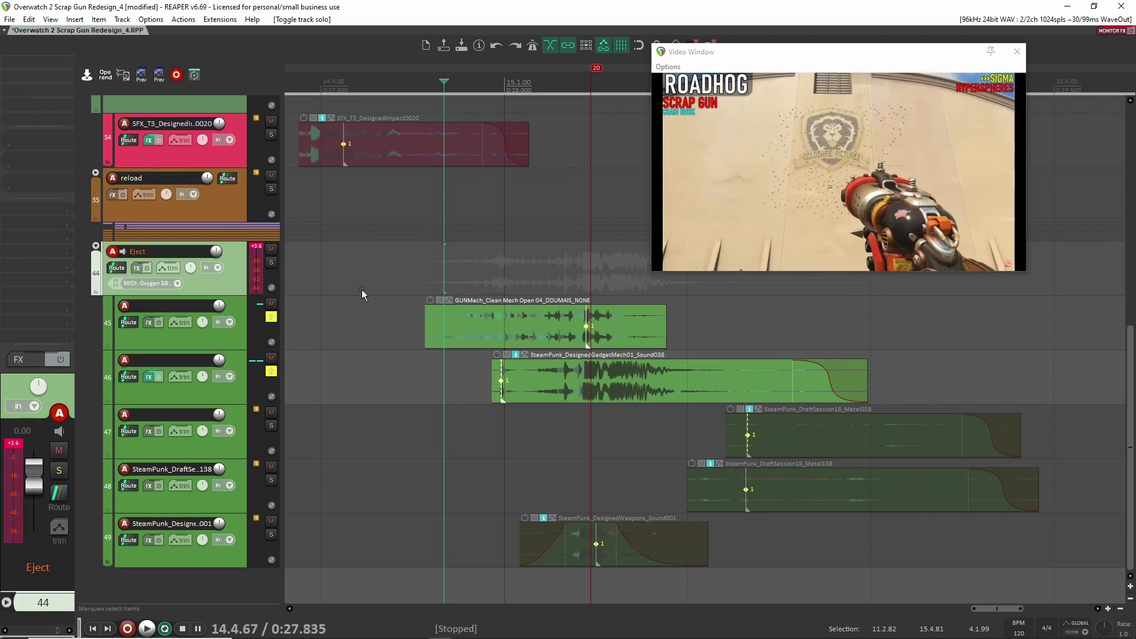
click(367, 314)
key(space)
key(space)
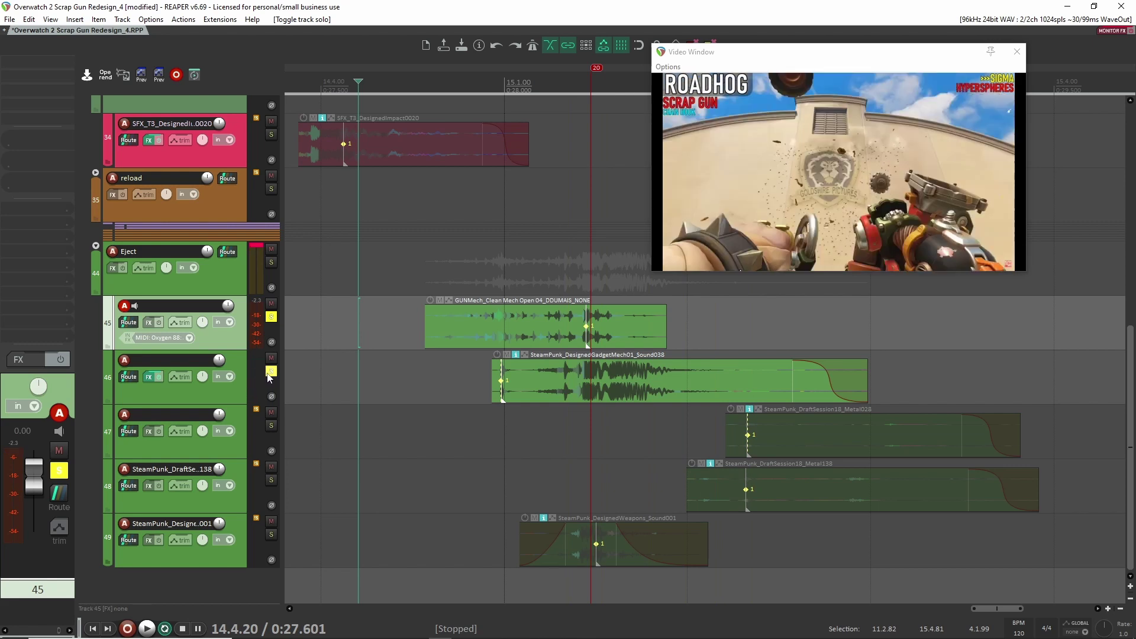
Clear the solos on the first two Eject subtracks, solo the SteamPunk_DraftSession18_Metal028 track and play it twice.
click(271, 316)
click(271, 371)
click(271, 425)
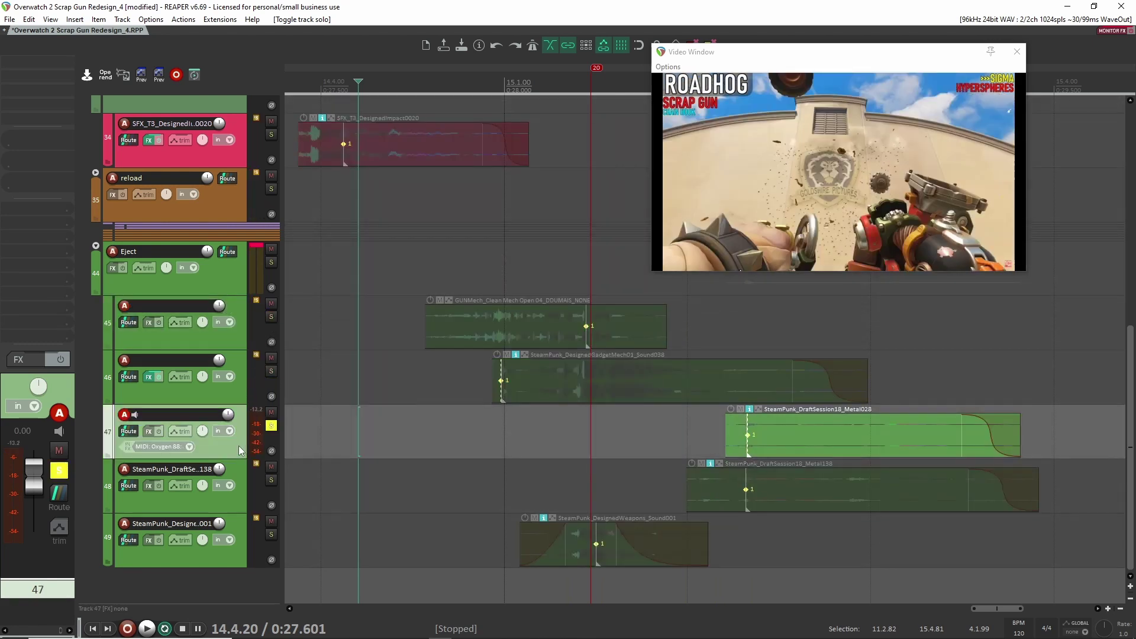
key(space)
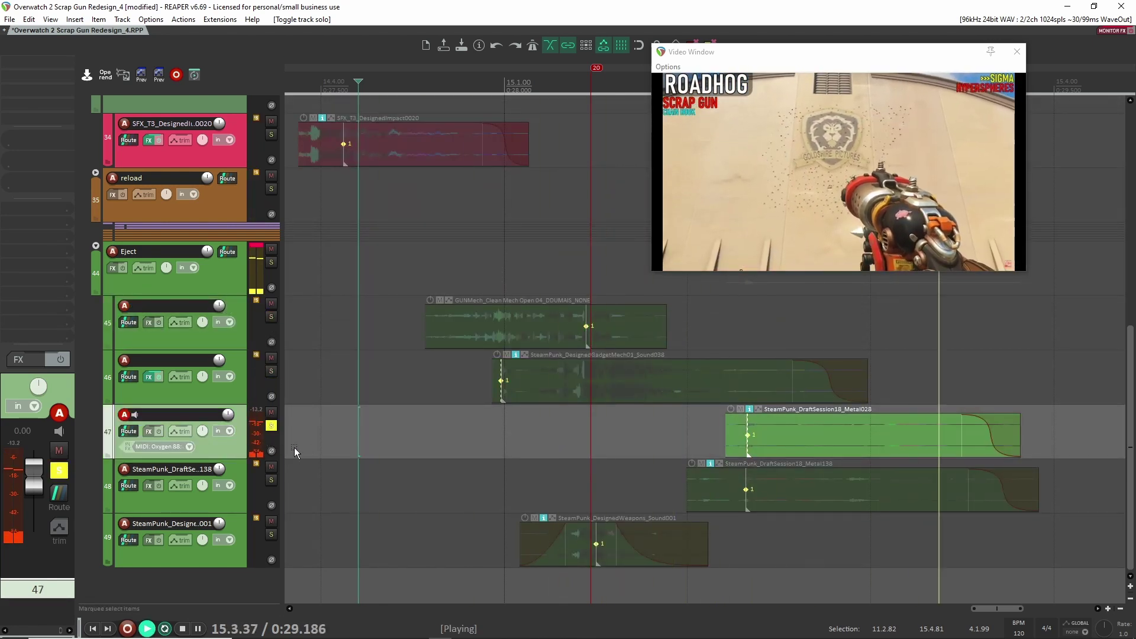
key(space)
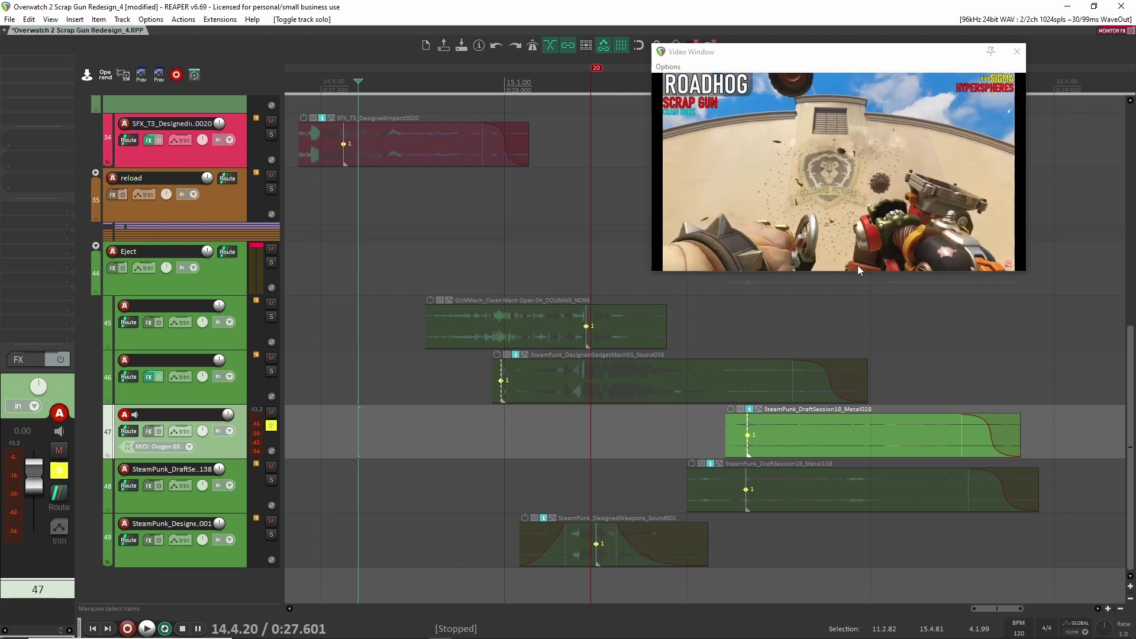
key(space)
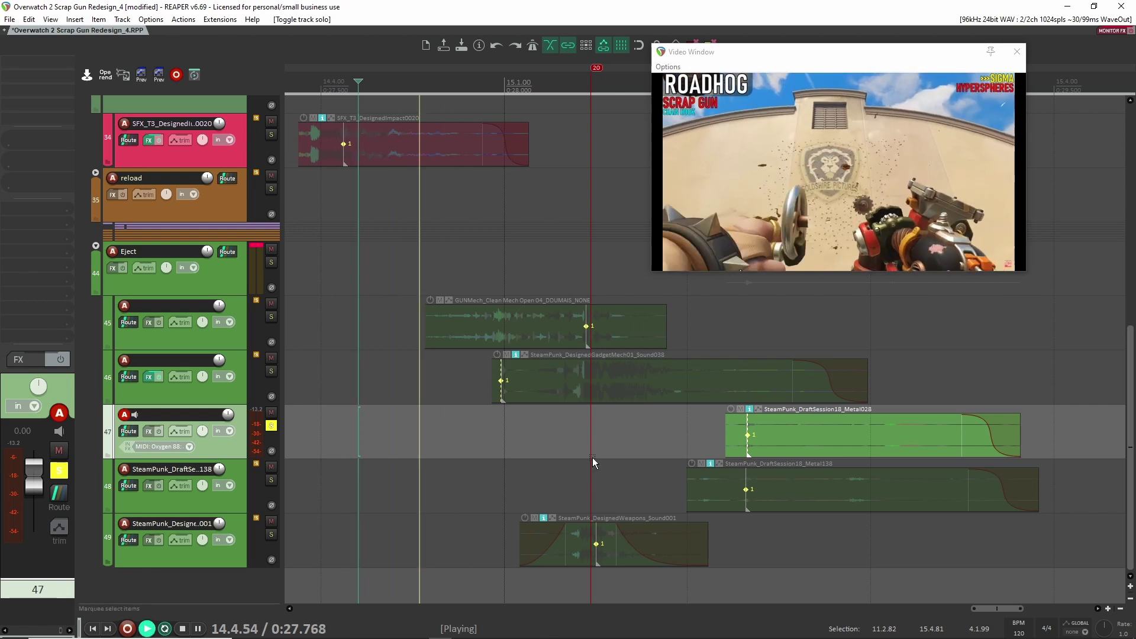
key(space)
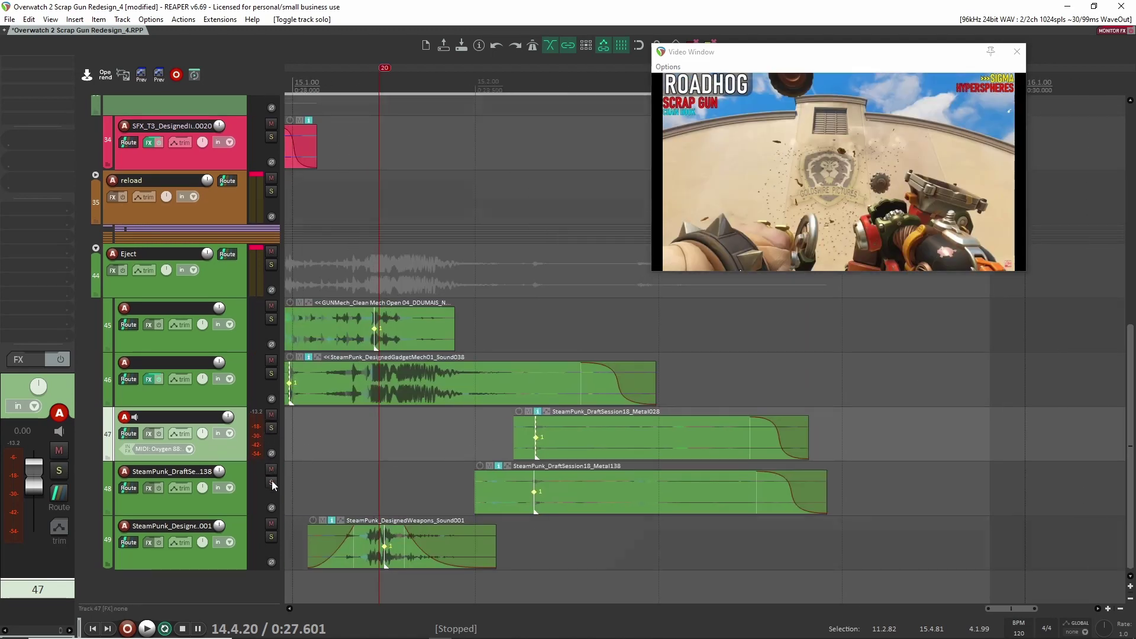
Solo the SteamPunk_DraftSession18_Metal138 track and play it from the start of its item.
click(271, 482)
click(443, 475)
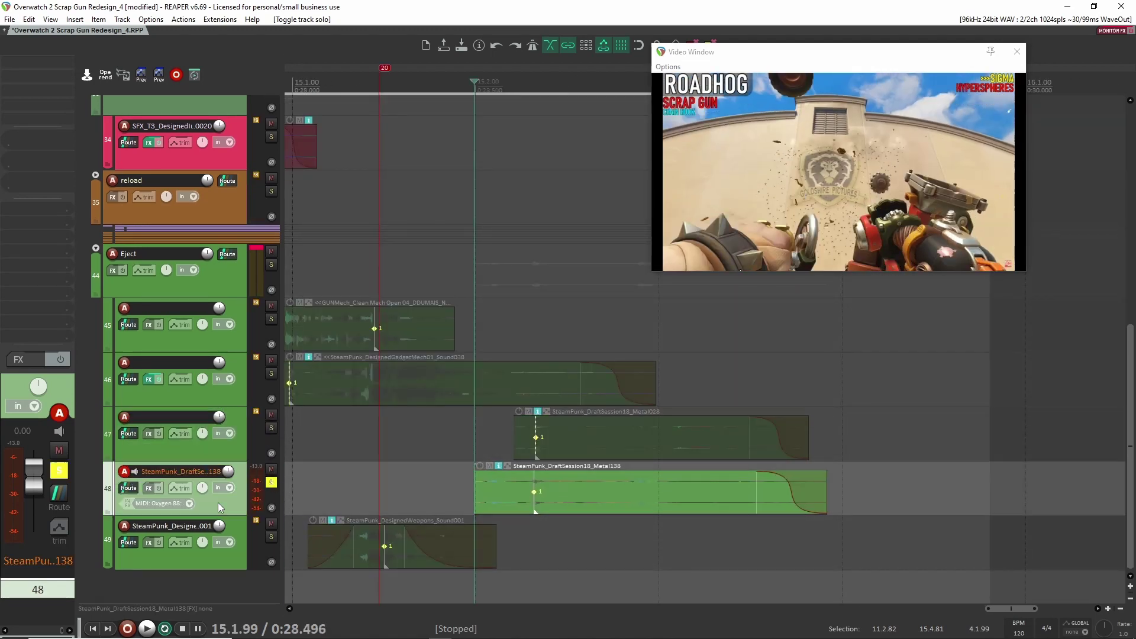
key(space)
key(space)
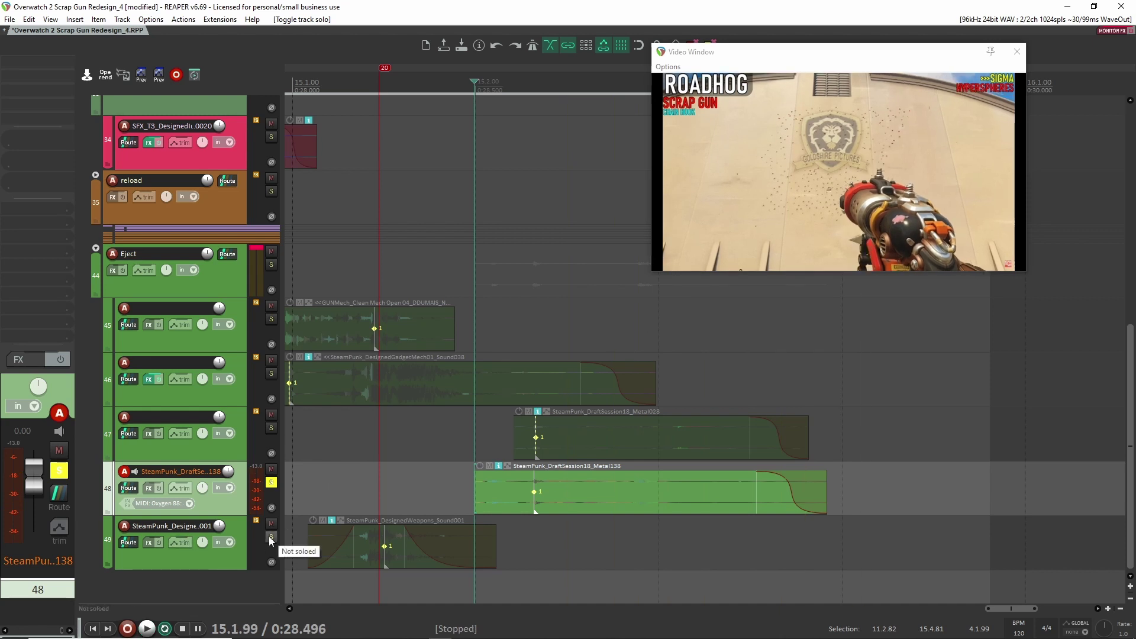
Clear the solo on the Metal138 track, solo the SteamPunk_DesignedWeapons_Sound001 track and play it from shortly before its item.
click(270, 484)
scroll(469, 482, left, 3)
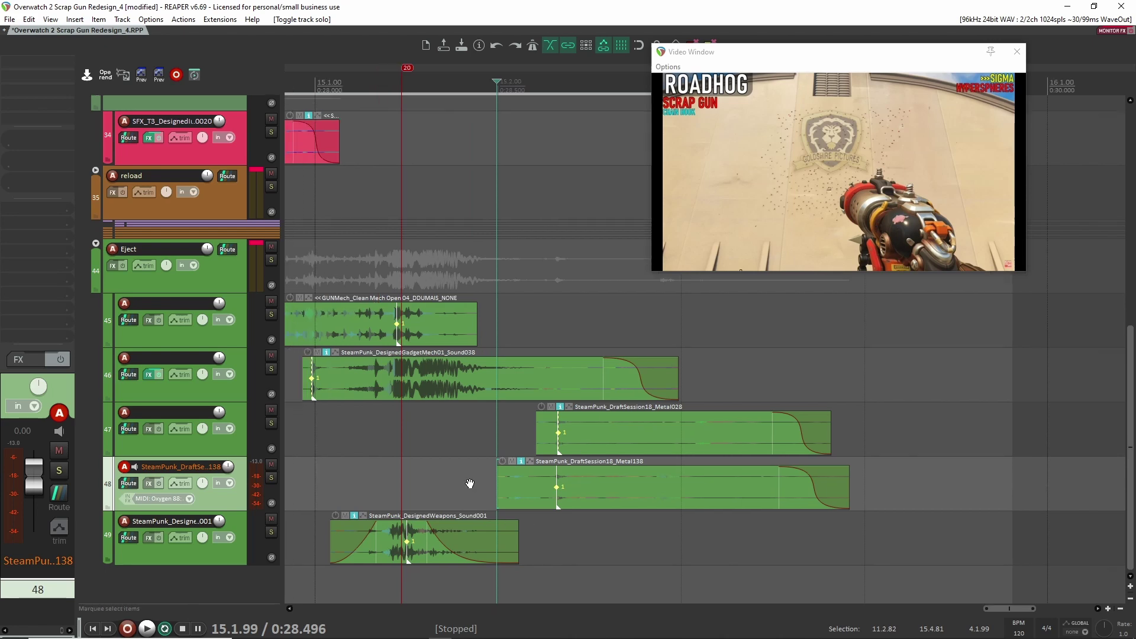
click(418, 481)
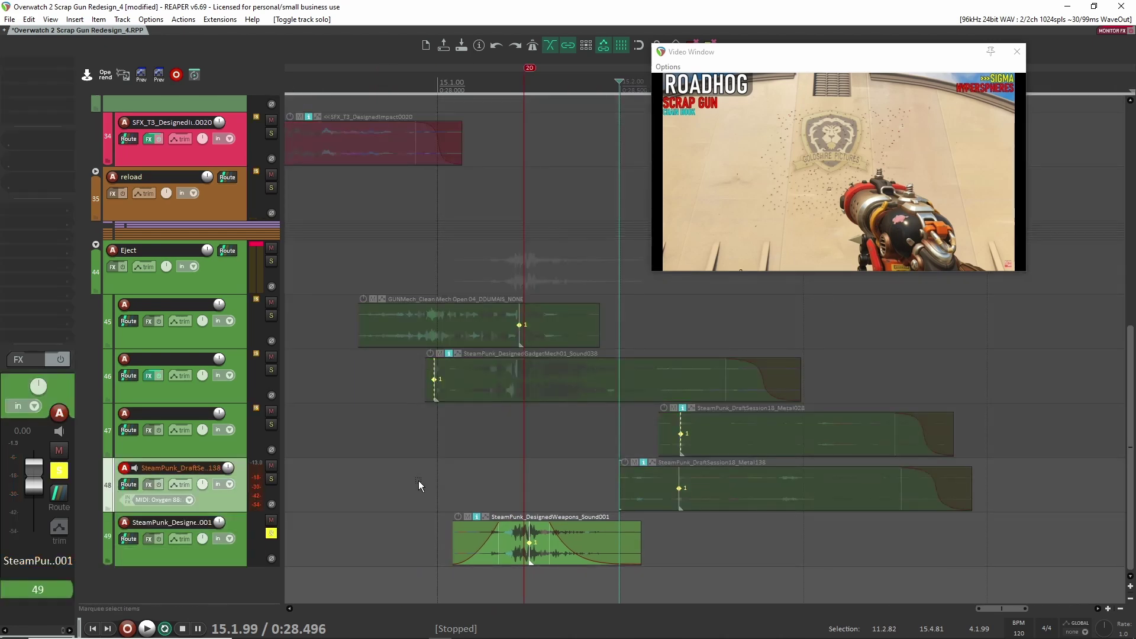
key(space)
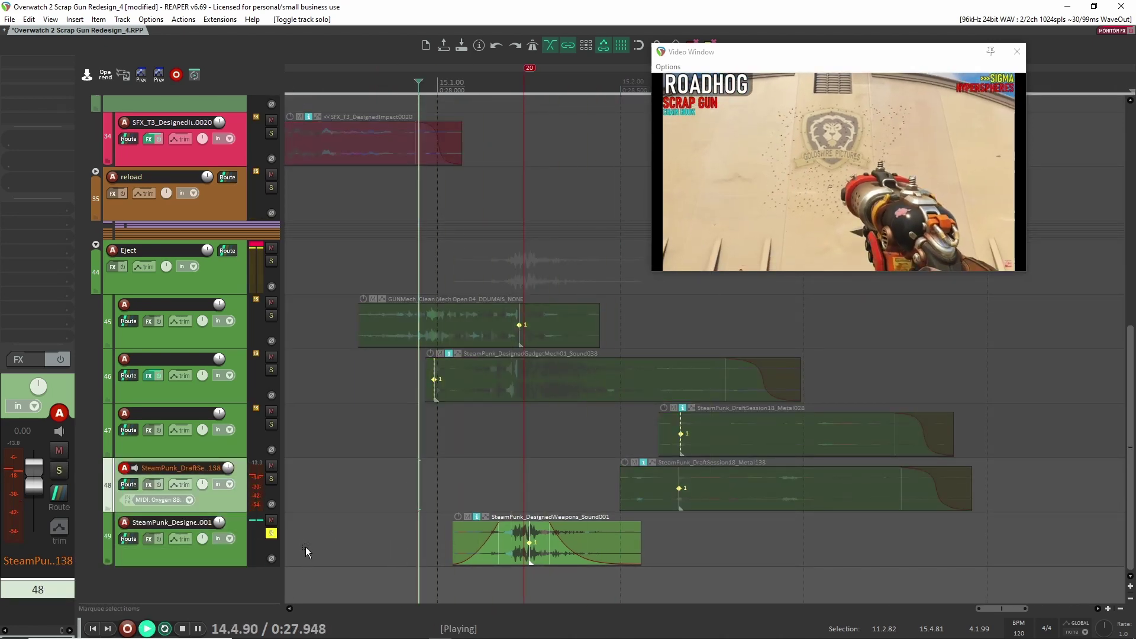
key(space)
click(409, 545)
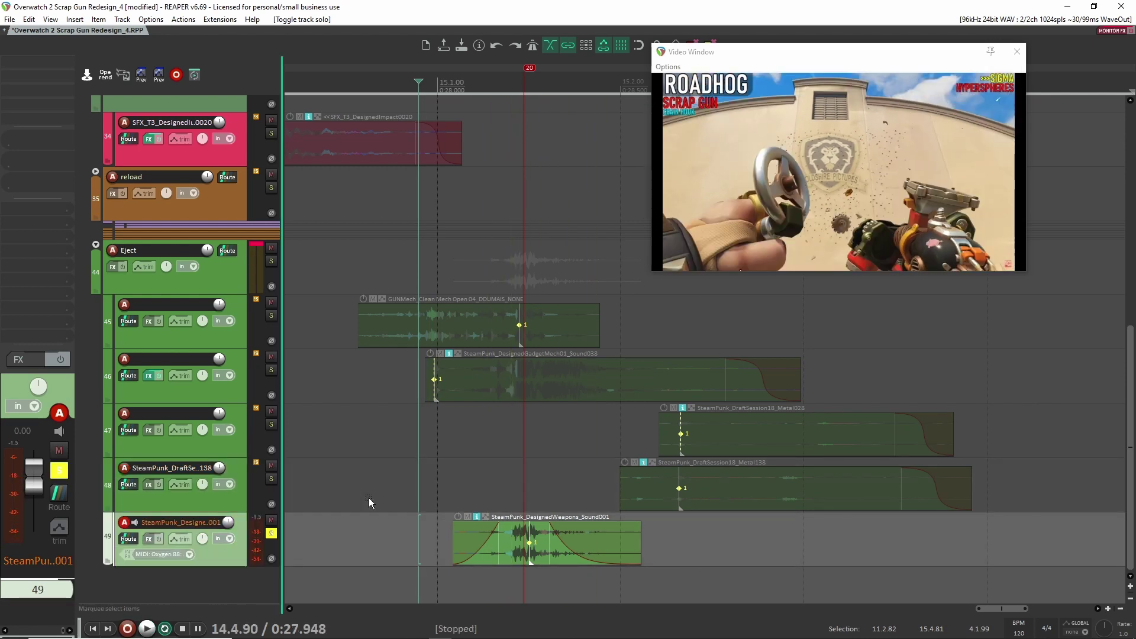
Unsolo and mute the SteamPunk_DesignedWeapons_Sound001 track, and play the mix without it.
click(271, 534)
click(271, 521)
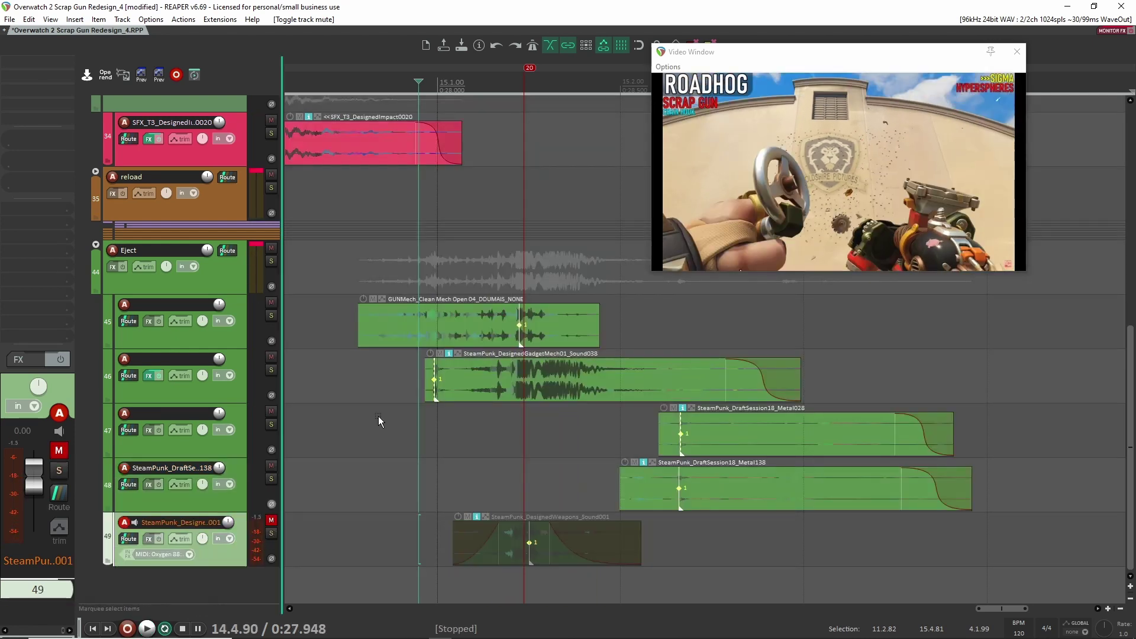
click(367, 389)
key(space)
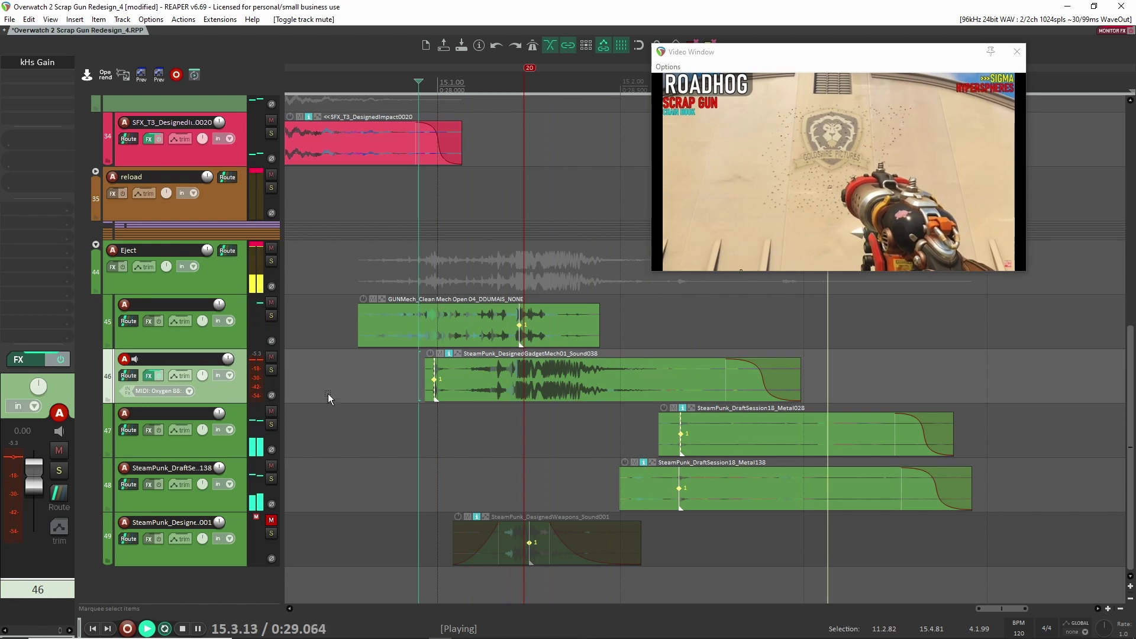
key(space)
Undo the mute on the SteamPunk_DesignedWeapons_Sound001 track and play the full mix from just before the GUNMech_Clean Mech Open 04 item.
click(348, 390)
key(ctrl+z)
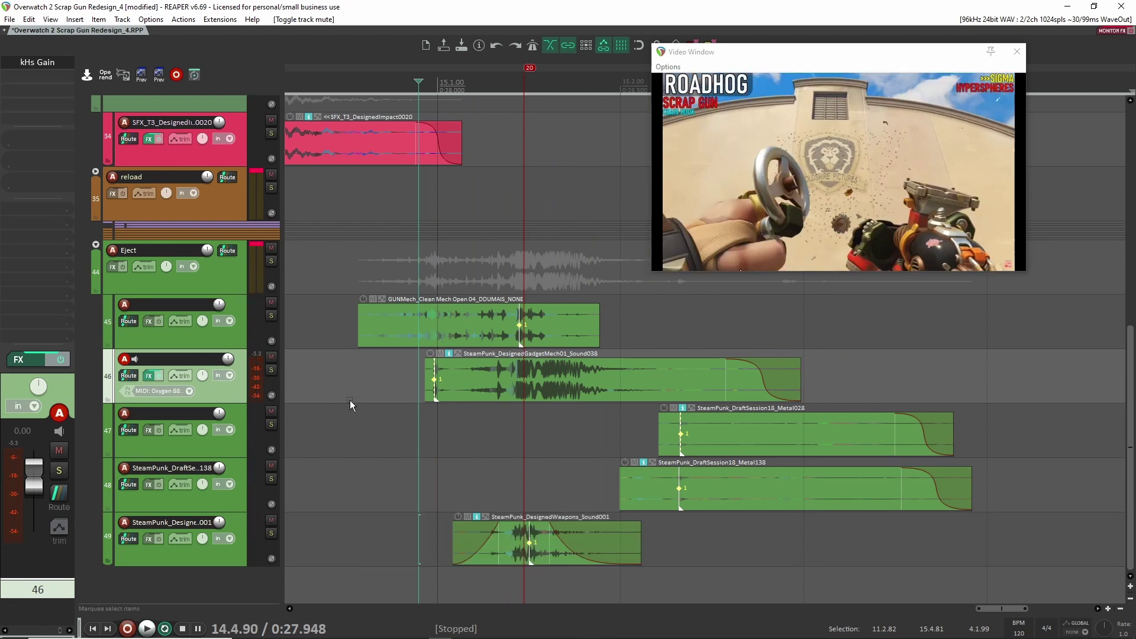
key(space)
key(space)
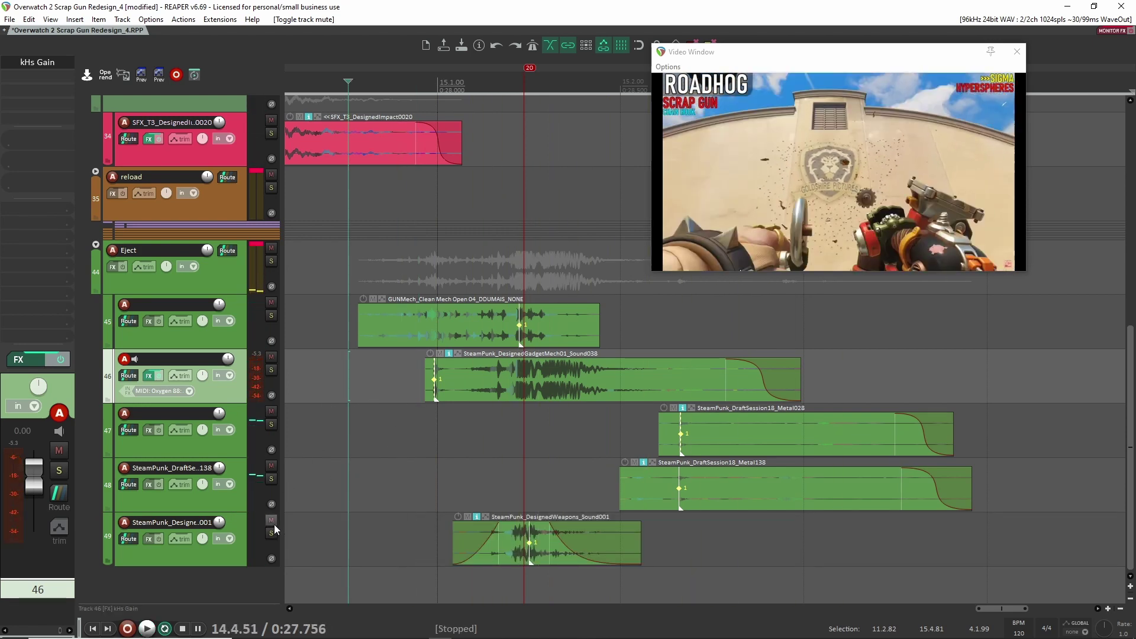
Compare the mix with the SteamPunk_DesignedWeapons_Sound001 track muted and unmuted, playing each version in turn and leaving the track unmuted.
click(271, 520)
key(space)
key(space)
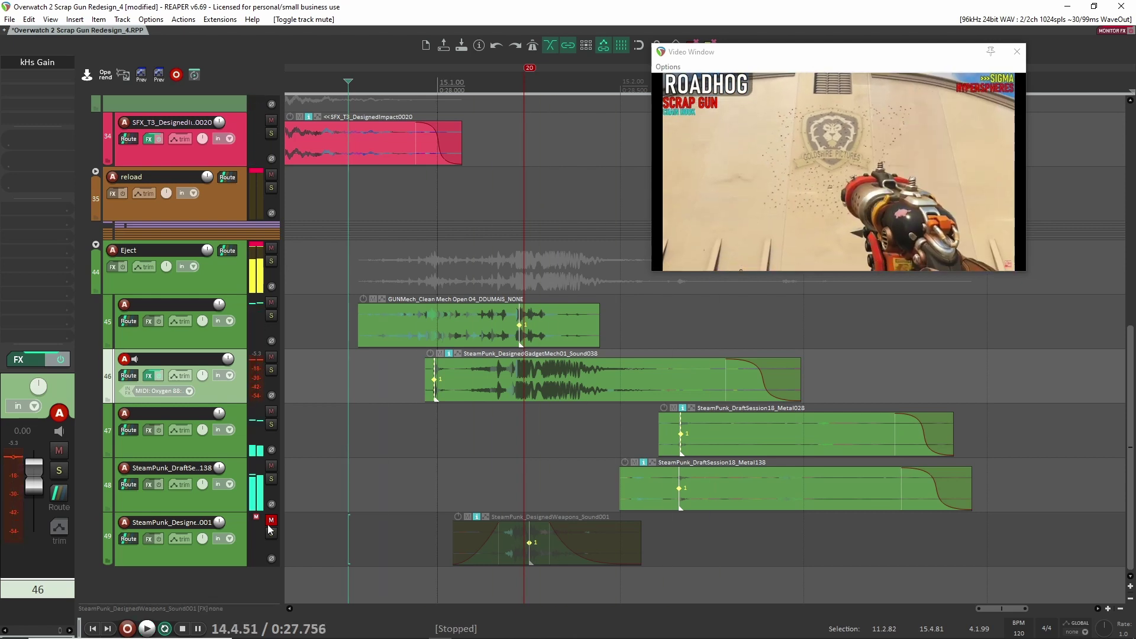
key(ctrl+z)
key(space)
click(272, 520)
key(space)
key(space)
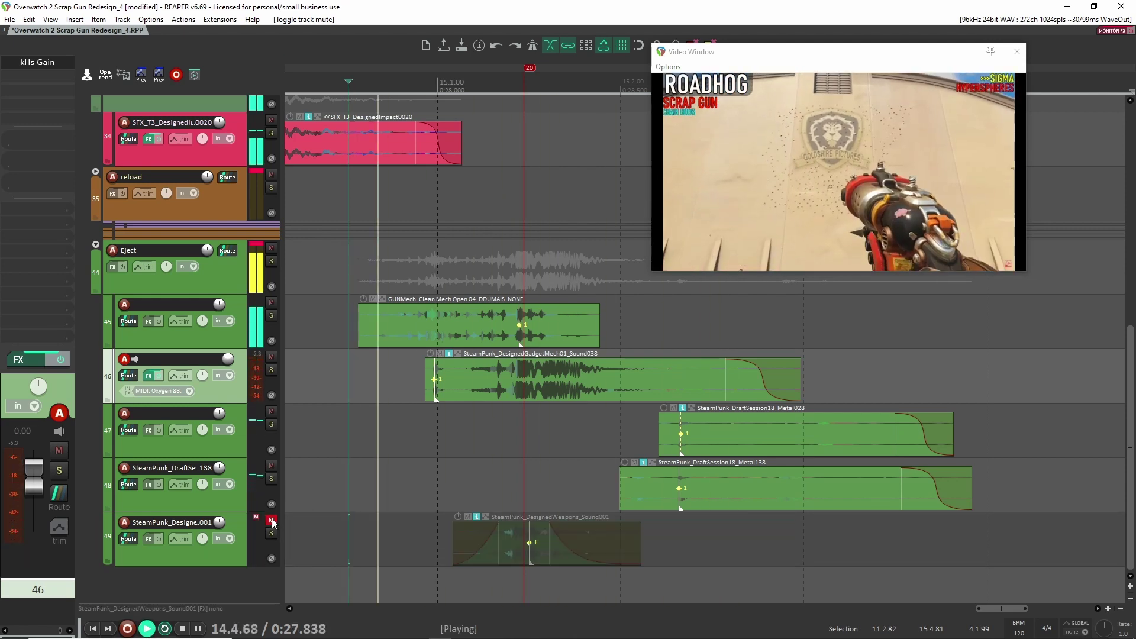
key(space)
click(272, 519)
key(space)
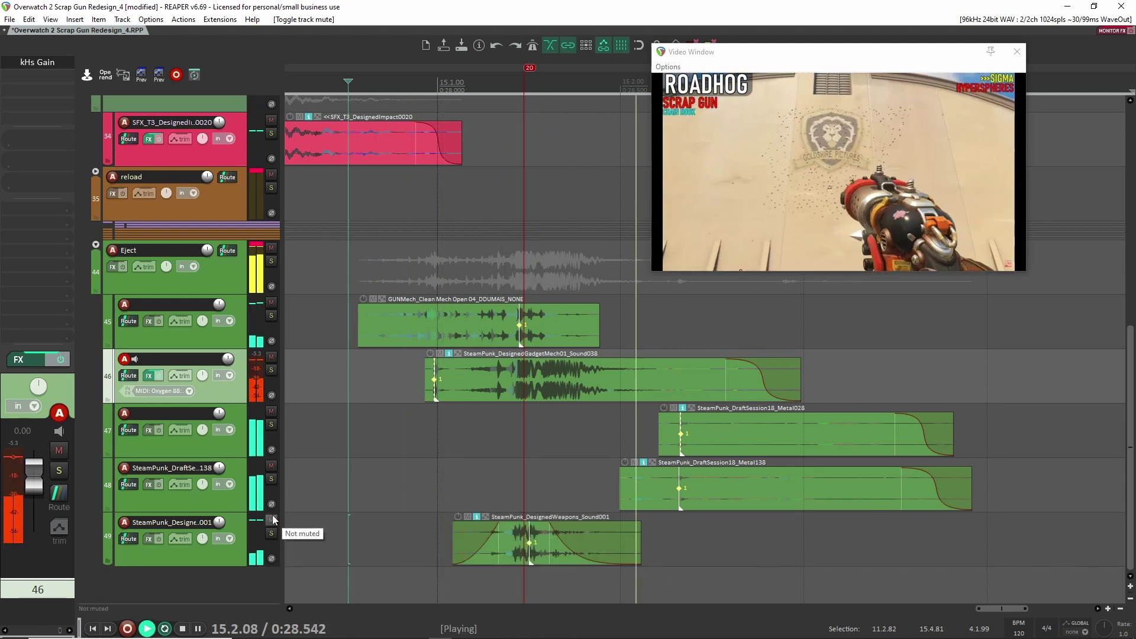
key(space)
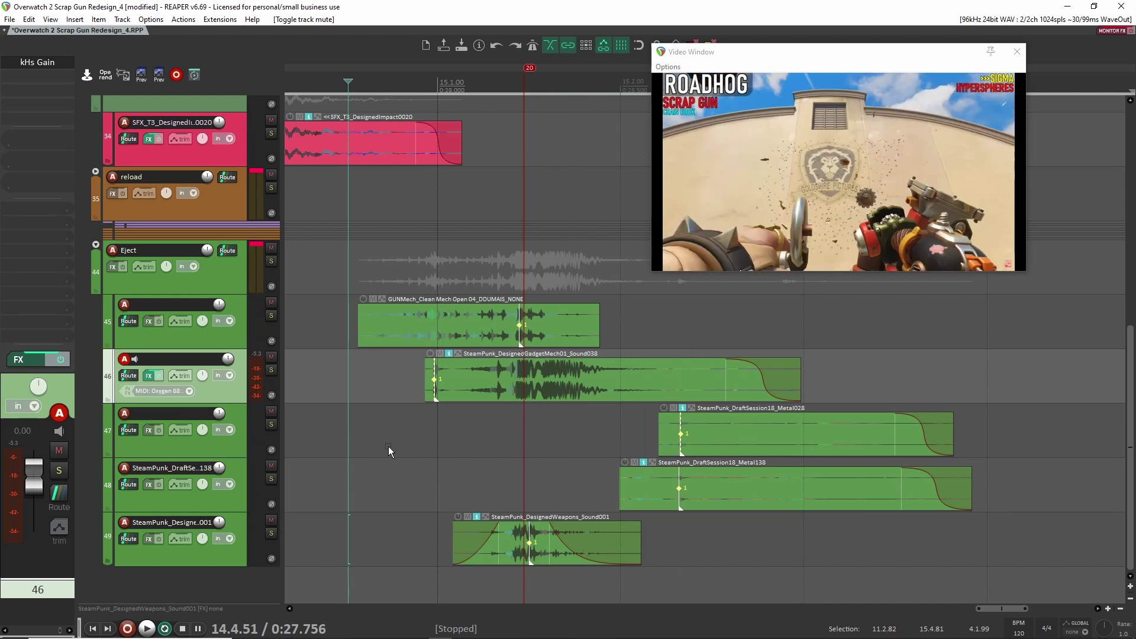
click(233, 557)
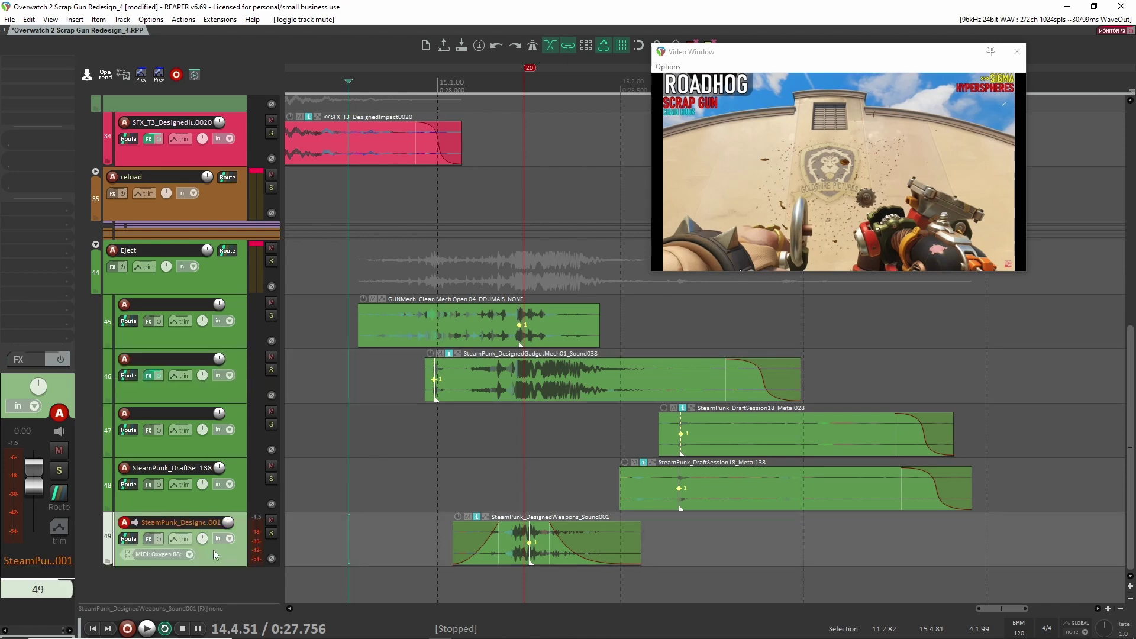
drag(485, 461, 560, 556)
click(473, 482)
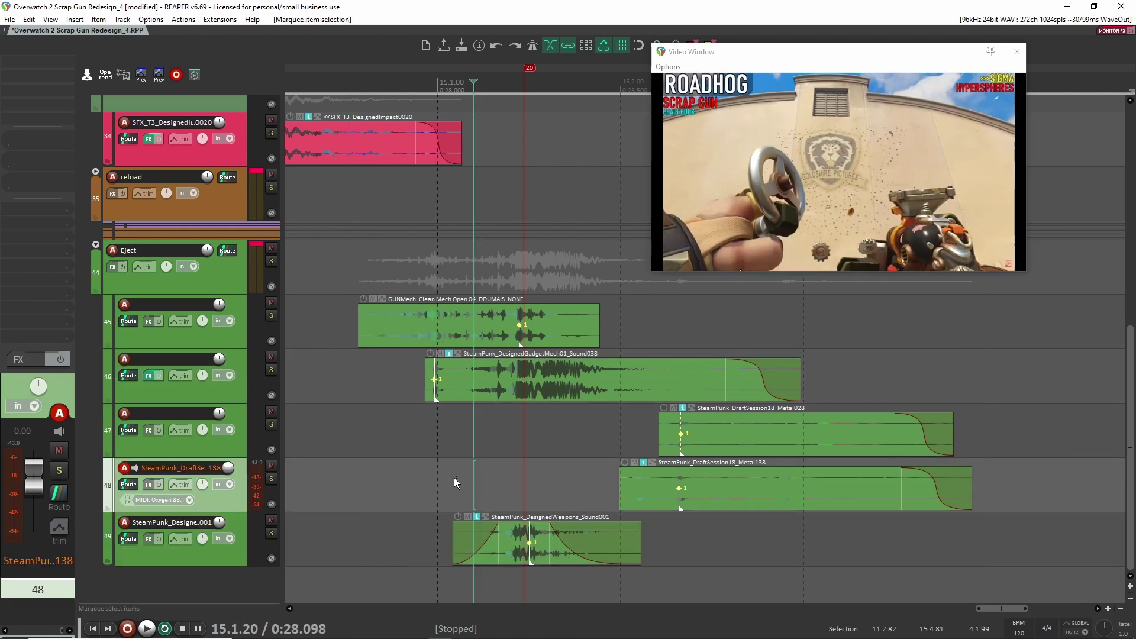
drag(490, 457, 503, 533)
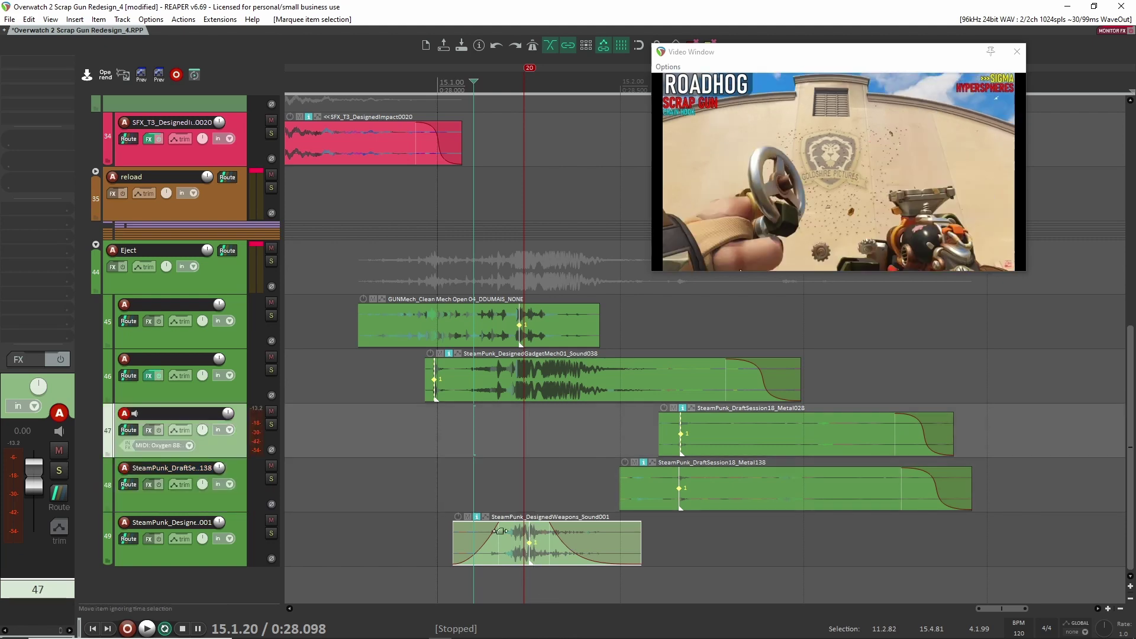
click(479, 481)
click(528, 441)
Solo the Eject folder track, play it from shortly before its first item, and clear the solo.
scroll(527, 441, down, 4)
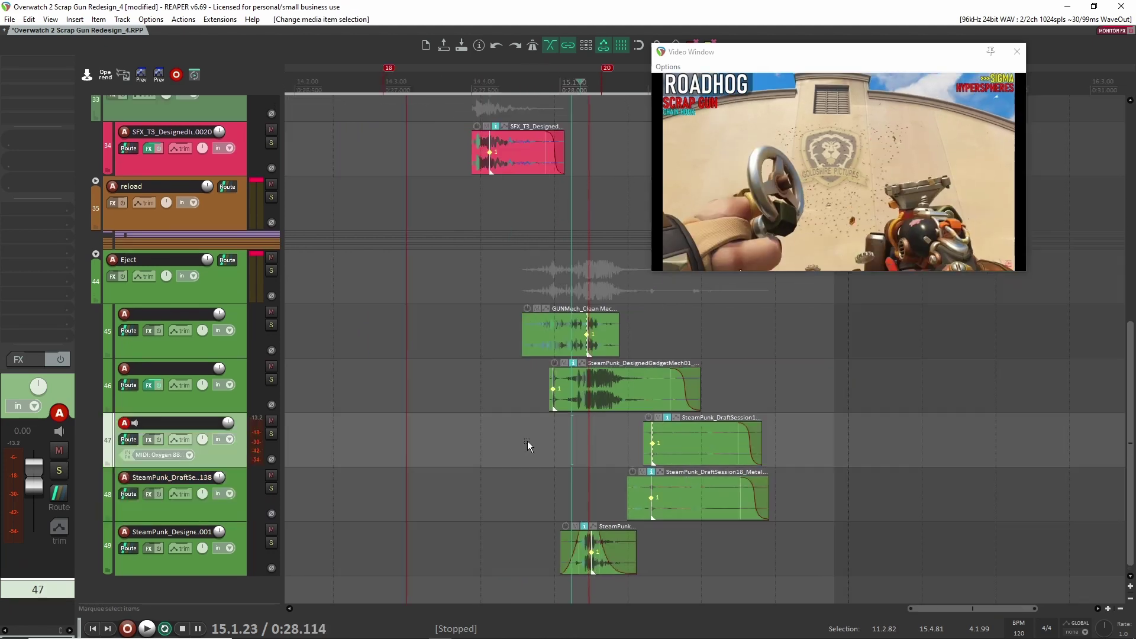
scroll(535, 444, up, 1)
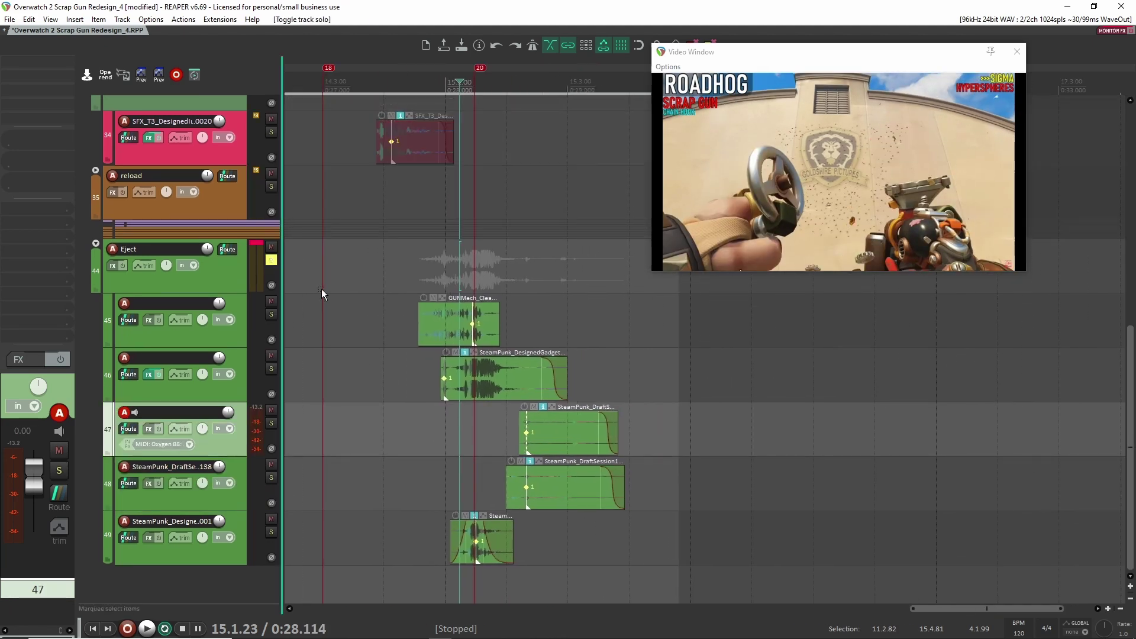
drag(419, 333, 416, 334)
click(405, 326)
key(space)
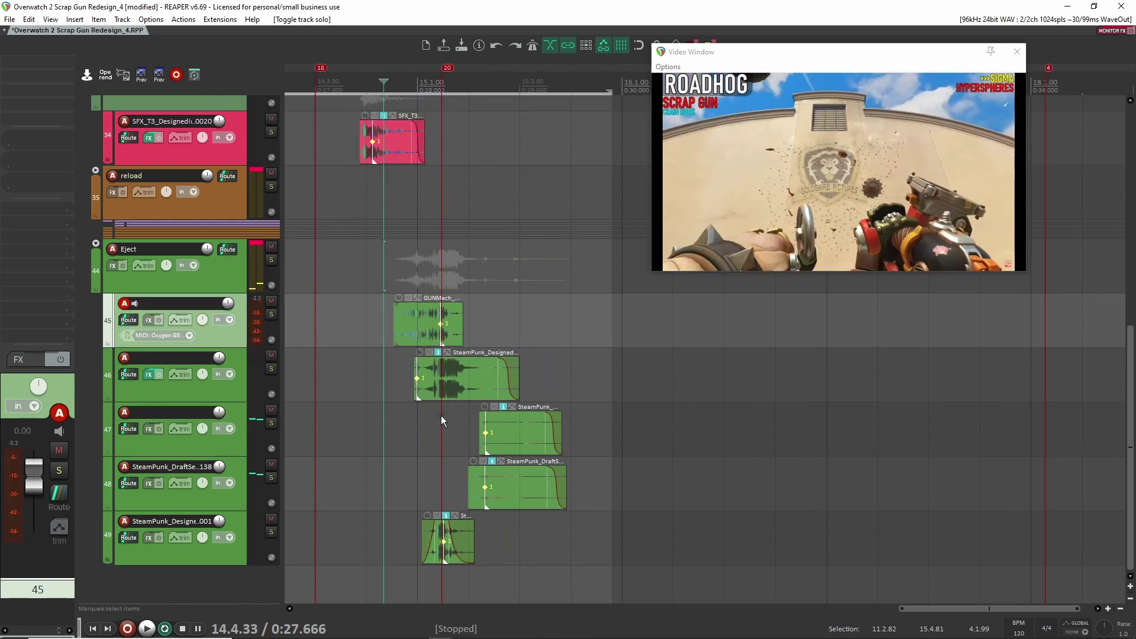
Place the edit cursor at 11.2.61, just ahead of the reload sounds, and look over all layers of the Redesign folder.
scroll(441, 416, up, 5)
scroll(411, 418, down, 2)
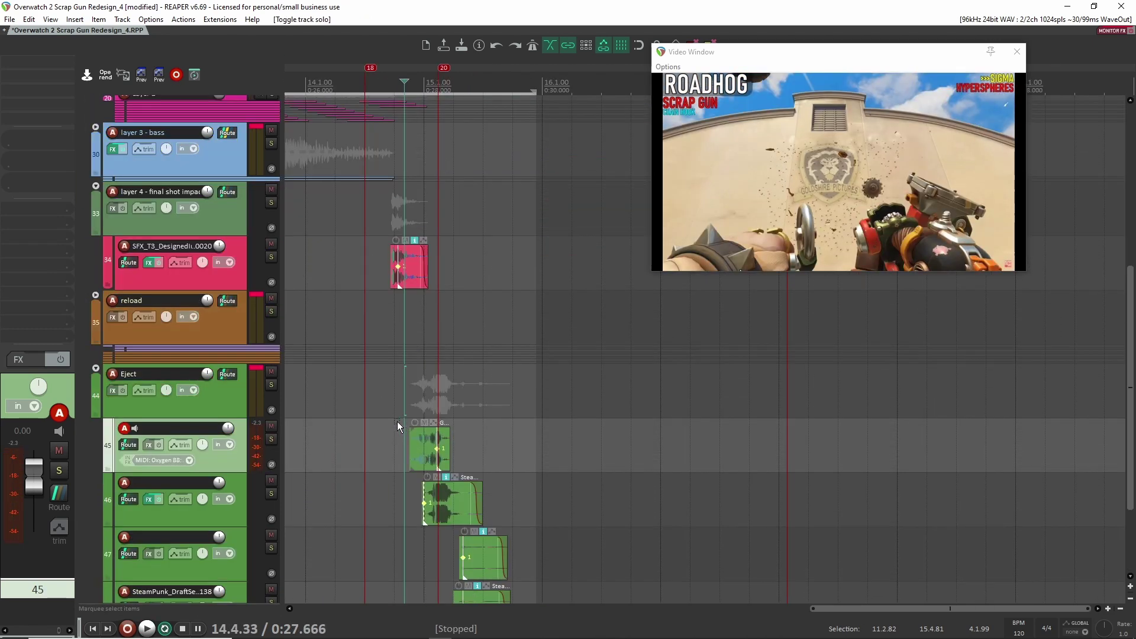
scroll(518, 375, down, 4)
click(492, 336)
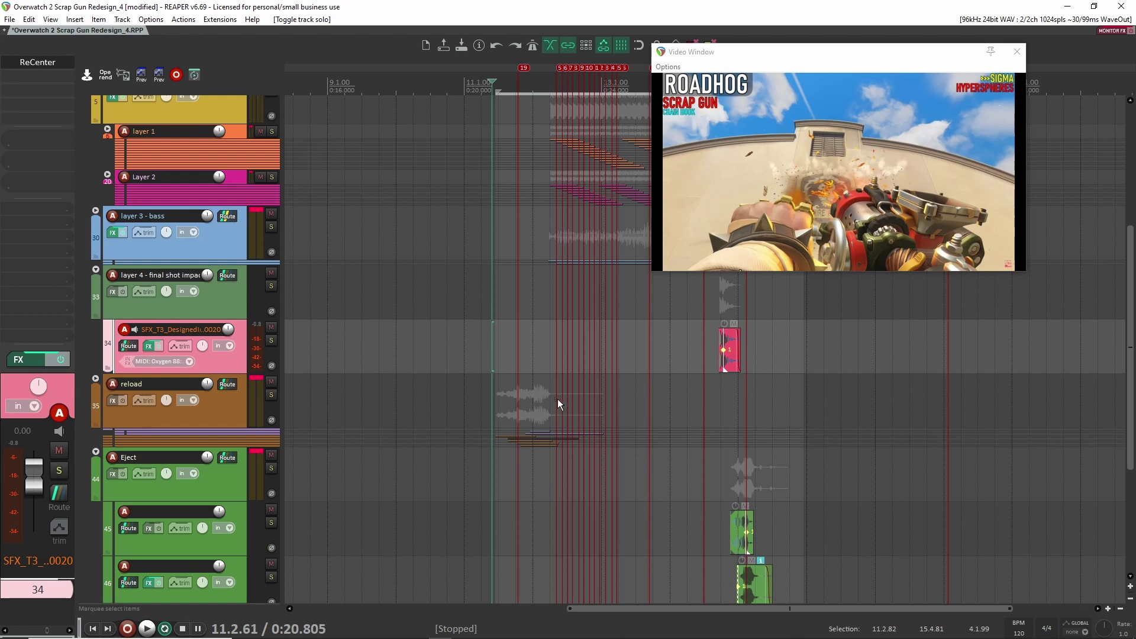
scroll(557, 399, up, 4)
scroll(738, 399, up, 3)
scroll(690, 424, down, 3)
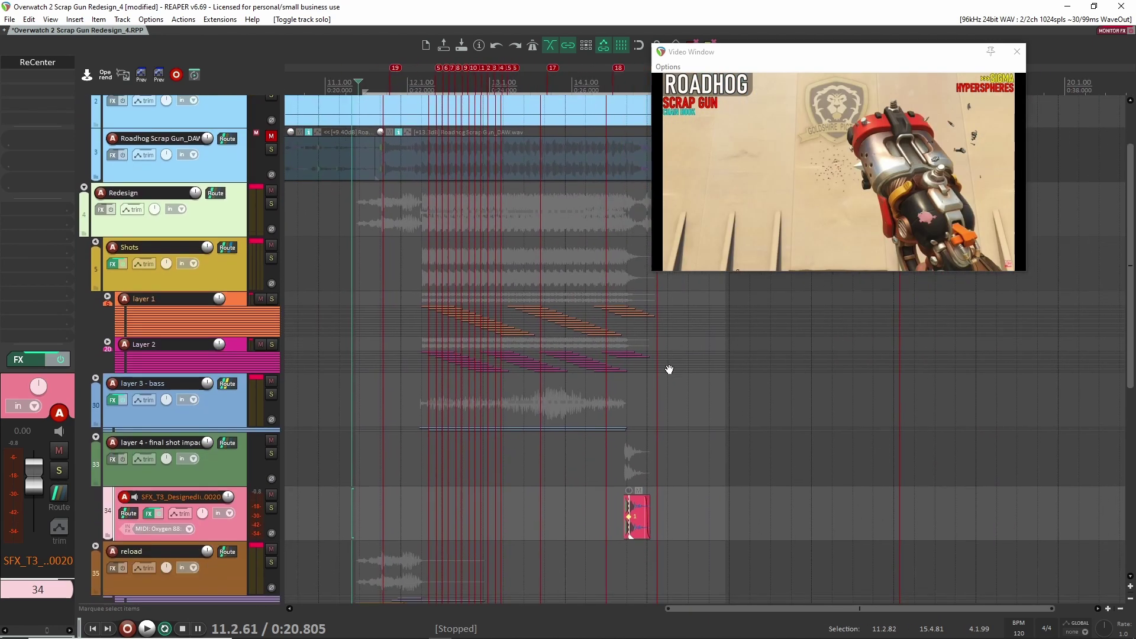
scroll(667, 373, down, 3)
scroll(577, 398, down, 2)
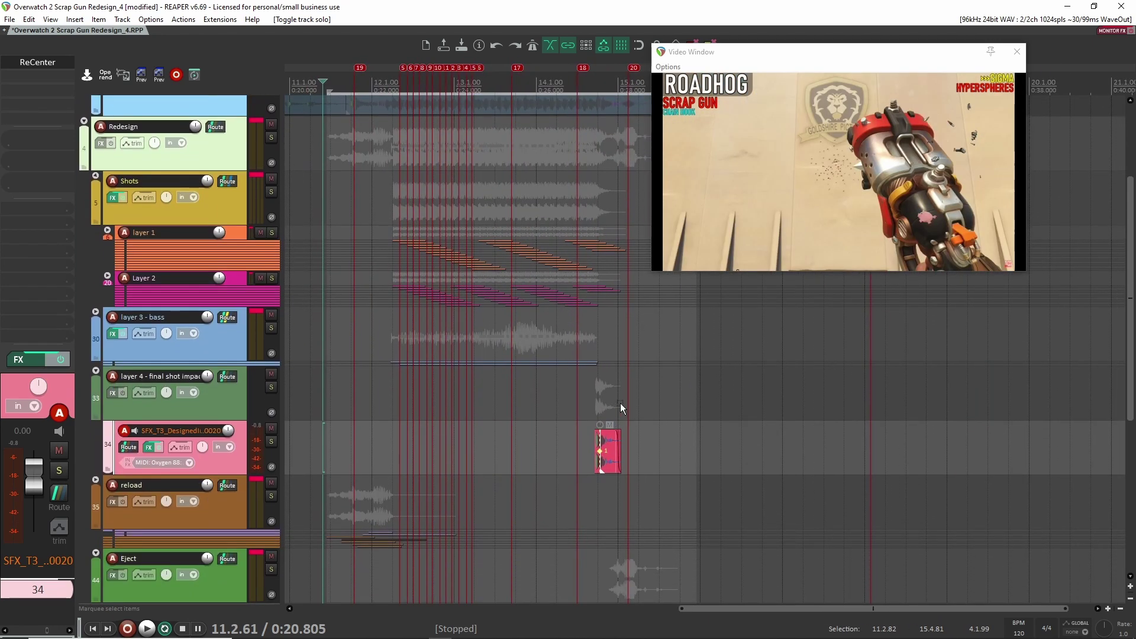